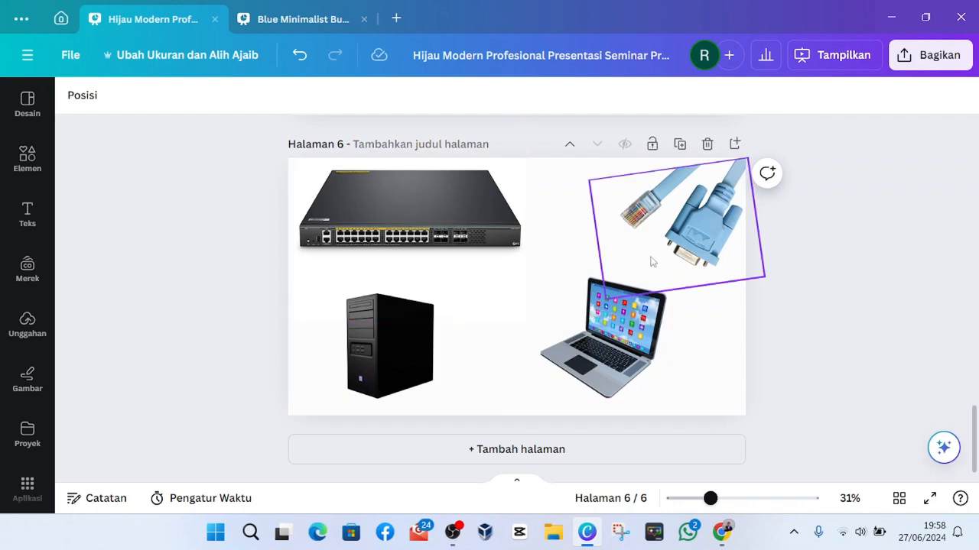
left_click(672, 246)
left_click(790, 315)
left_click(729, 319)
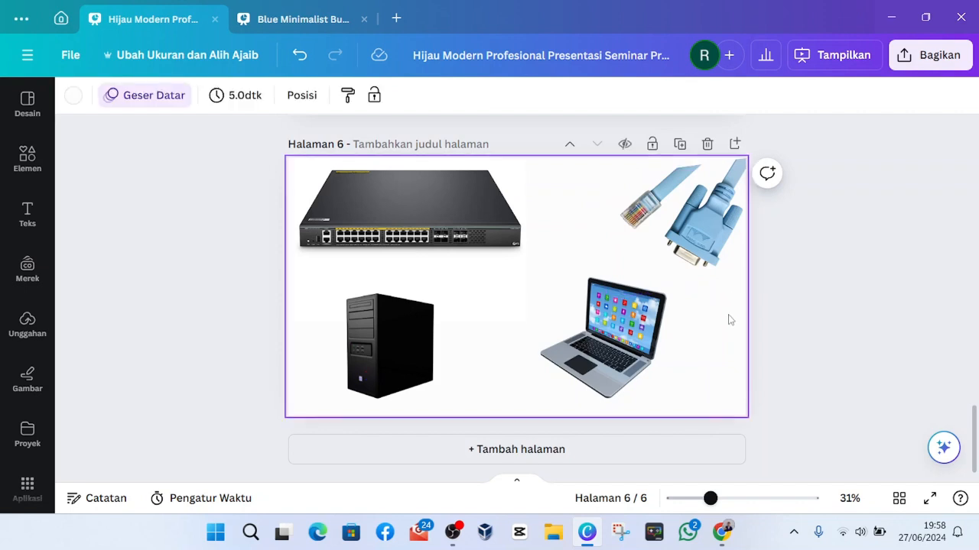
left_click(169, 250)
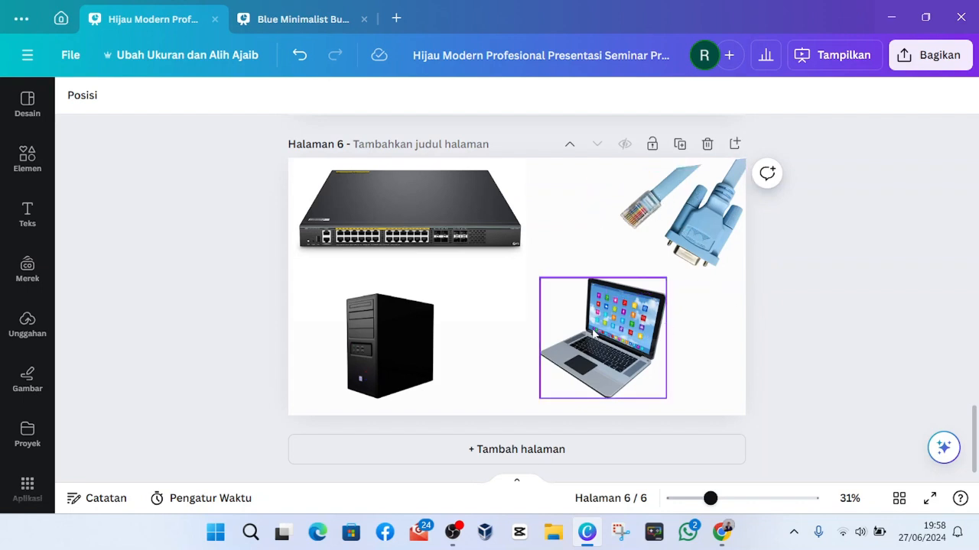
left_click(407, 326)
left_click(212, 320)
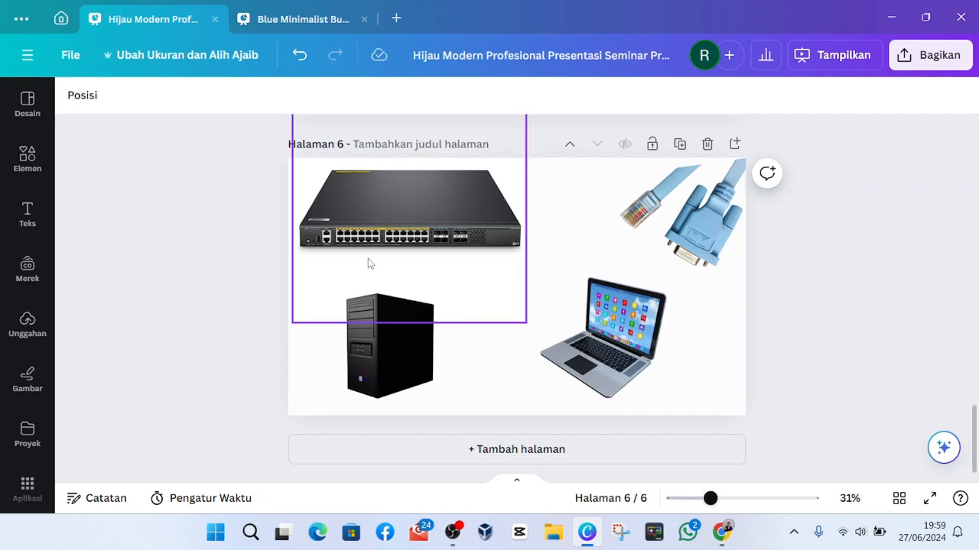
Nudge the network switch picture on page 6 slightly downward.
left_click(493, 280)
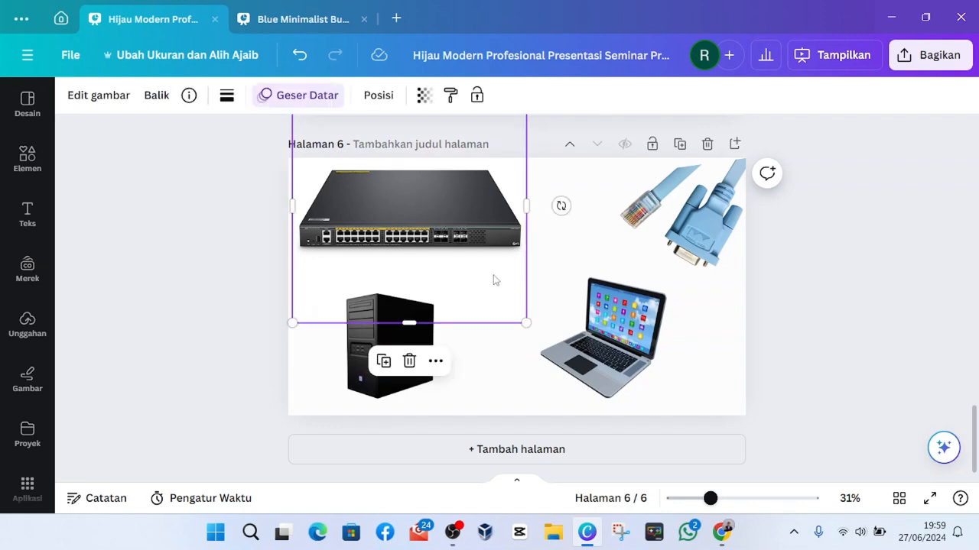
left_click_drag(474, 267, 470, 272)
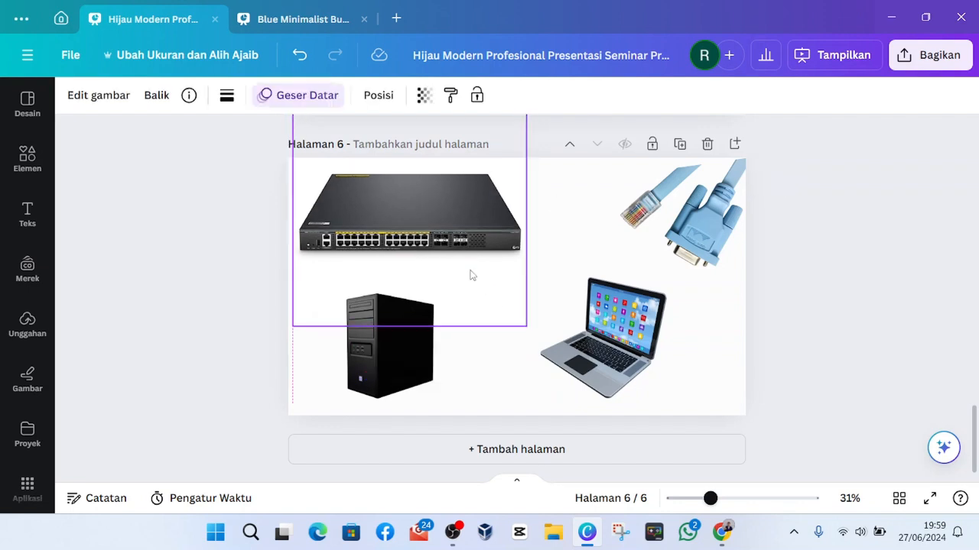
left_click(258, 252)
left_click(299, 256)
left_click(245, 255)
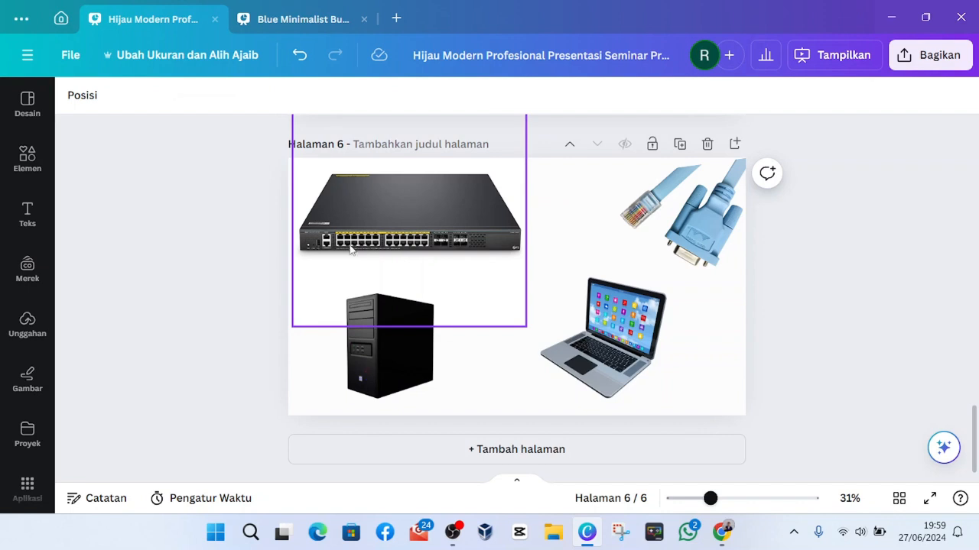
left_click(382, 252)
left_click(214, 262)
left_click(409, 256)
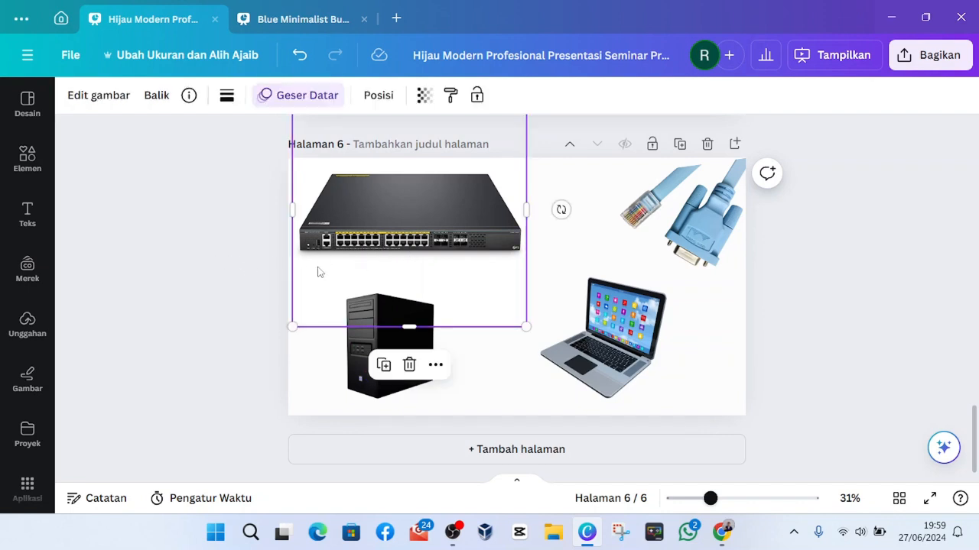
left_click(241, 268)
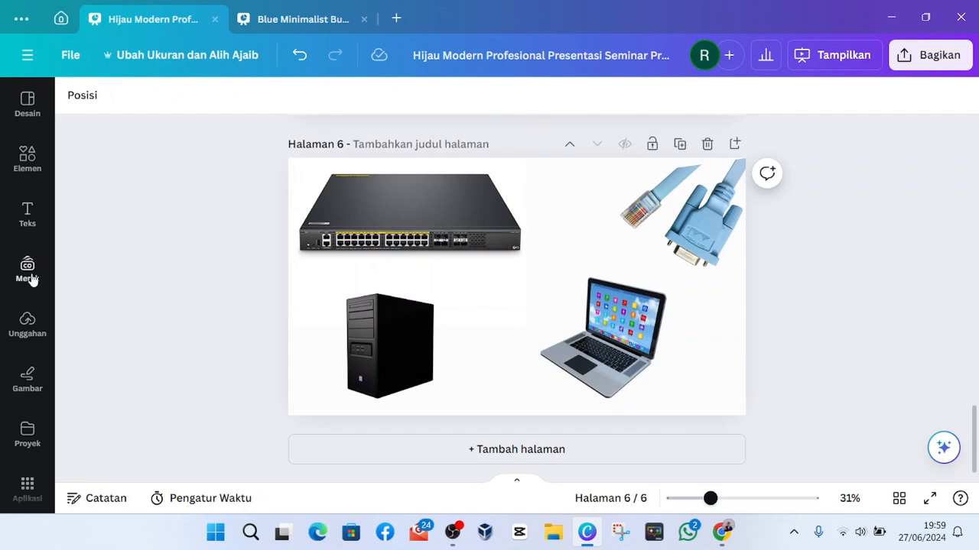
Outline the two groups of Ethernet ports on the network switch picture with the red marker.
left_click(27, 381)
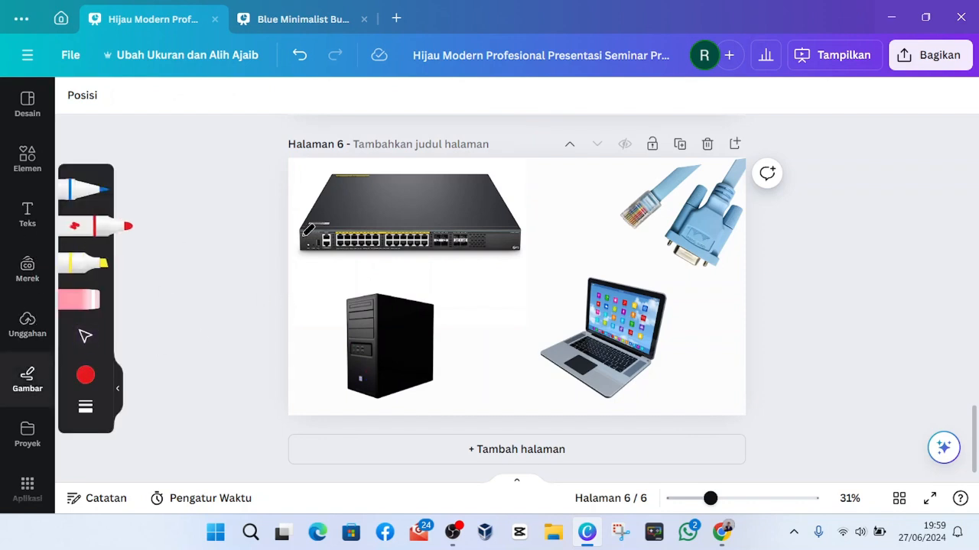
mouse_move(337, 225)
left_mouse_down()
mouse_move(346, 252)
mouse_move(385, 247)
mouse_move(382, 226)
mouse_move(340, 220)
left_mouse_up()
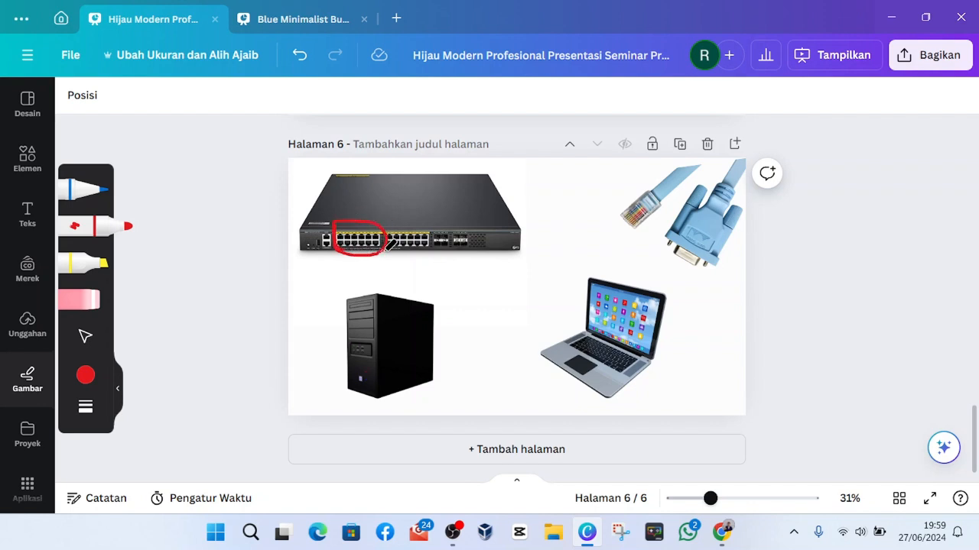
mouse_move(383, 227)
left_mouse_down()
mouse_move(429, 226)
mouse_move(434, 249)
mouse_move(395, 249)
left_mouse_up()
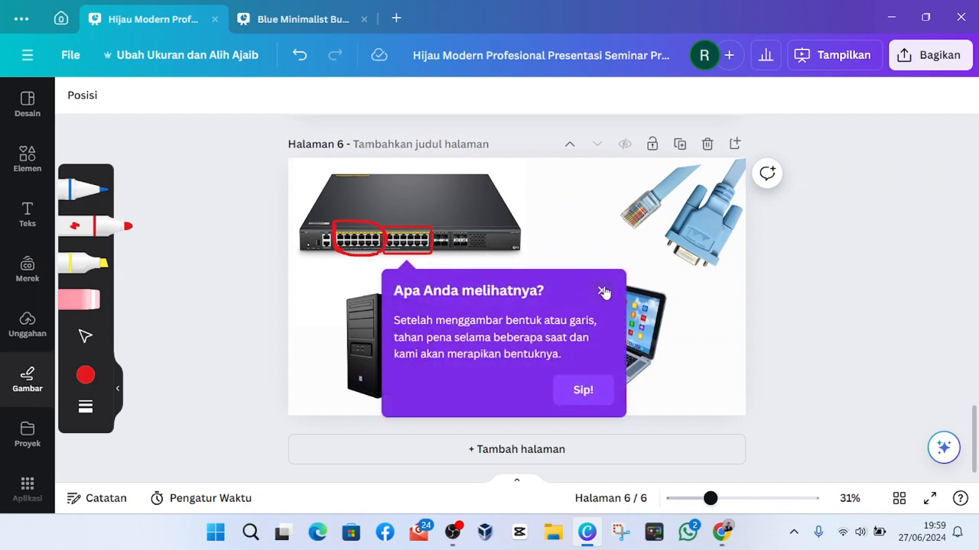
left_click(603, 291)
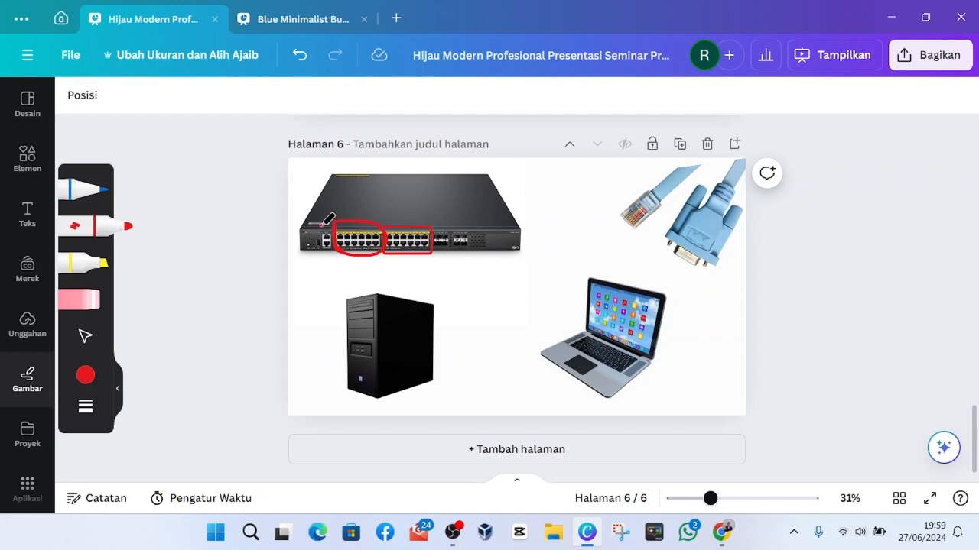
Mark the port beside the Ethernet groups in red and draw a red line to it from the cable's RJ45 plug.
mouse_move(321, 225)
left_mouse_down()
mouse_move(322, 252)
mouse_move(334, 249)
mouse_move(322, 226)
left_mouse_up()
mouse_move(641, 207)
left_mouse_down()
mouse_move(593, 239)
mouse_move(475, 260)
mouse_move(348, 260)
mouse_move(329, 249)
left_mouse_up()
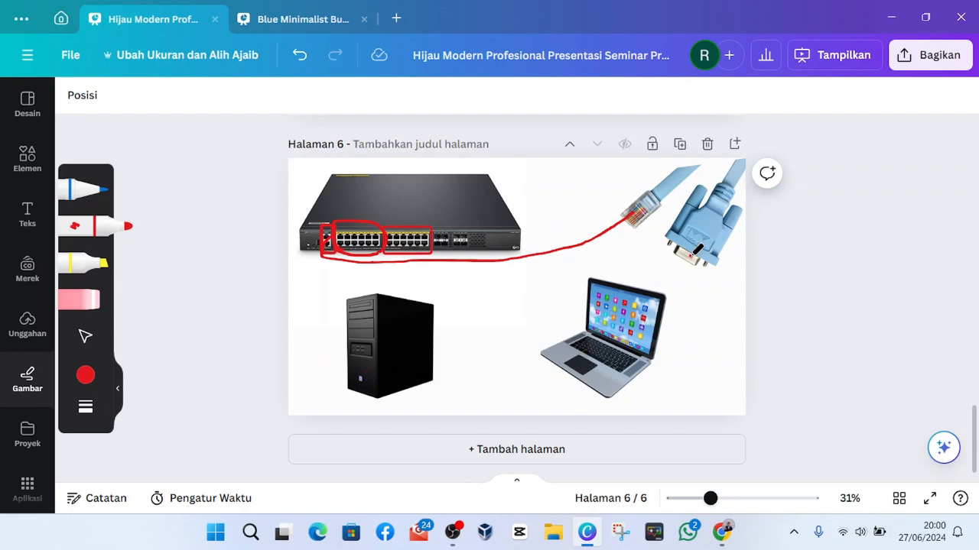
Draw red lines from the cable's serial connector to the laptop and to the desktop tower, and close the drawing tools.
mouse_move(698, 250)
left_mouse_down()
mouse_move(590, 264)
mouse_move(558, 321)
mouse_move(570, 334)
left_mouse_up()
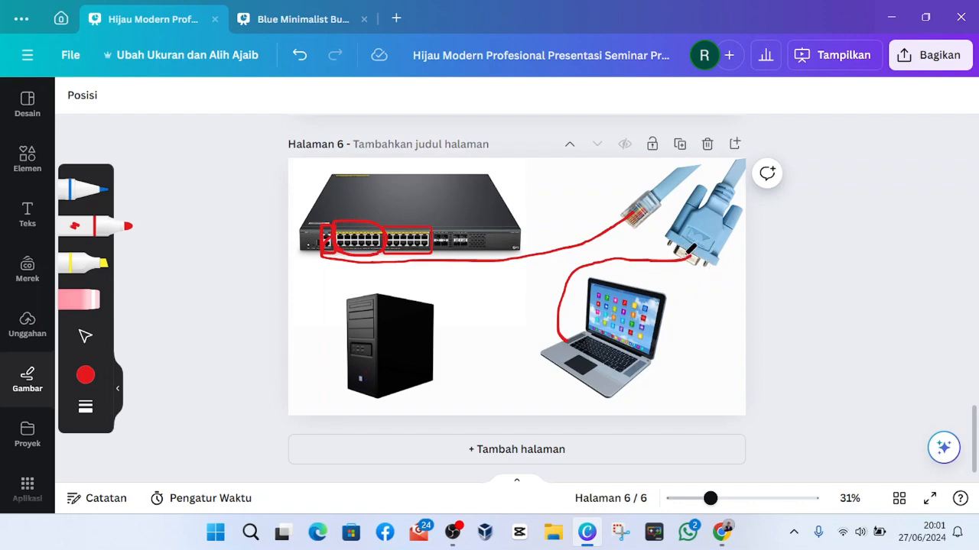
mouse_move(685, 252)
left_mouse_down()
mouse_move(557, 256)
mouse_move(504, 269)
mouse_move(432, 342)
left_mouse_up()
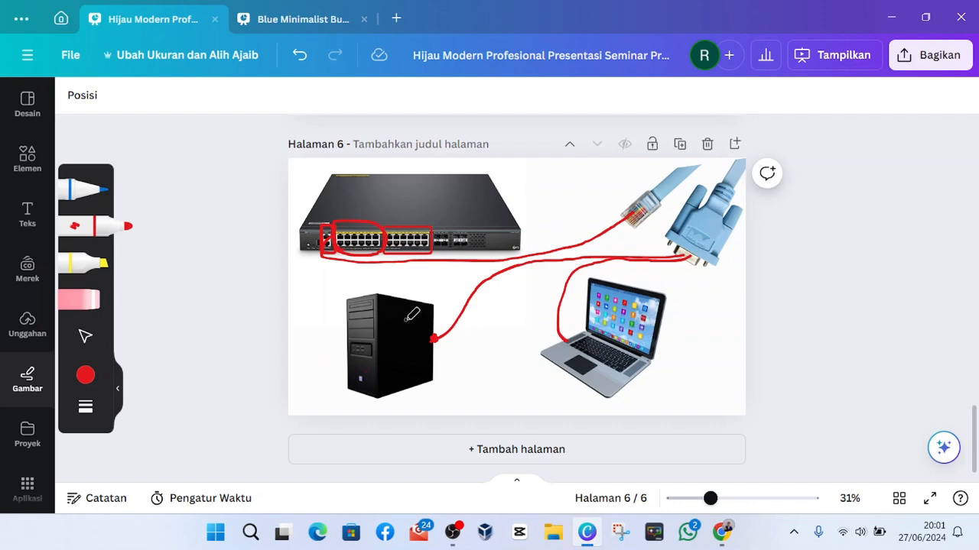
left_click(118, 388)
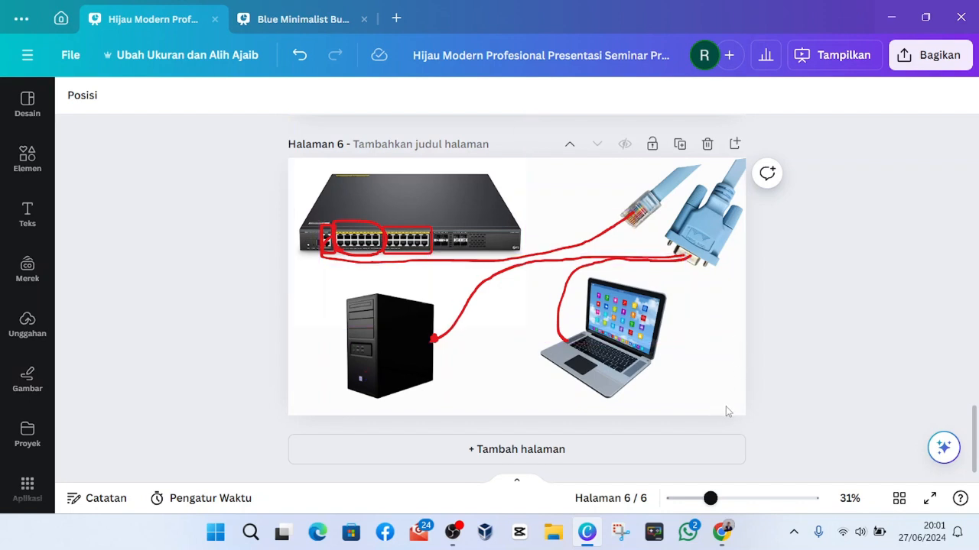
left_click_drag(738, 406, 289, 410)
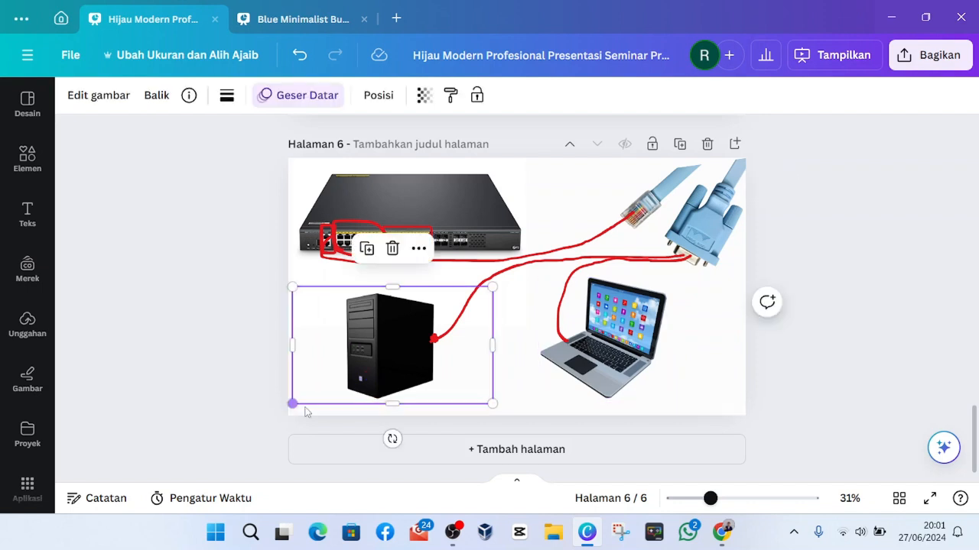
left_click(725, 415)
left_click(803, 411)
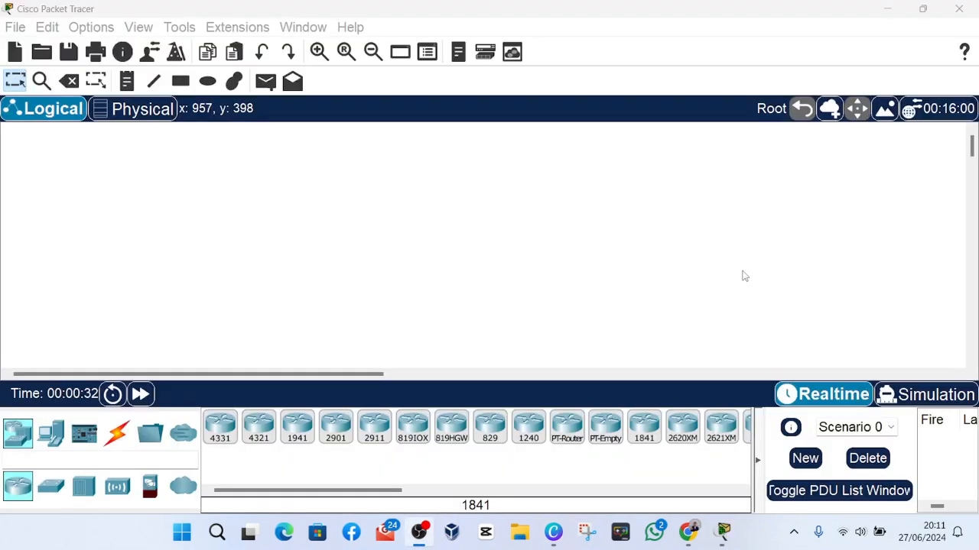
Switch to Cisco Packet Tracer and place a 2950T-24 switch in the middle of the logical workspace.
left_click(728, 12)
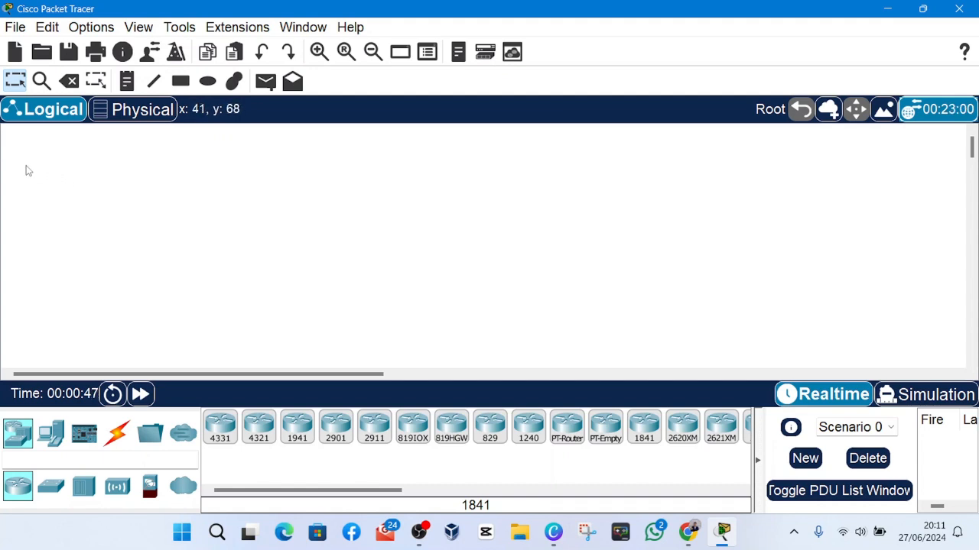
left_click(50, 485)
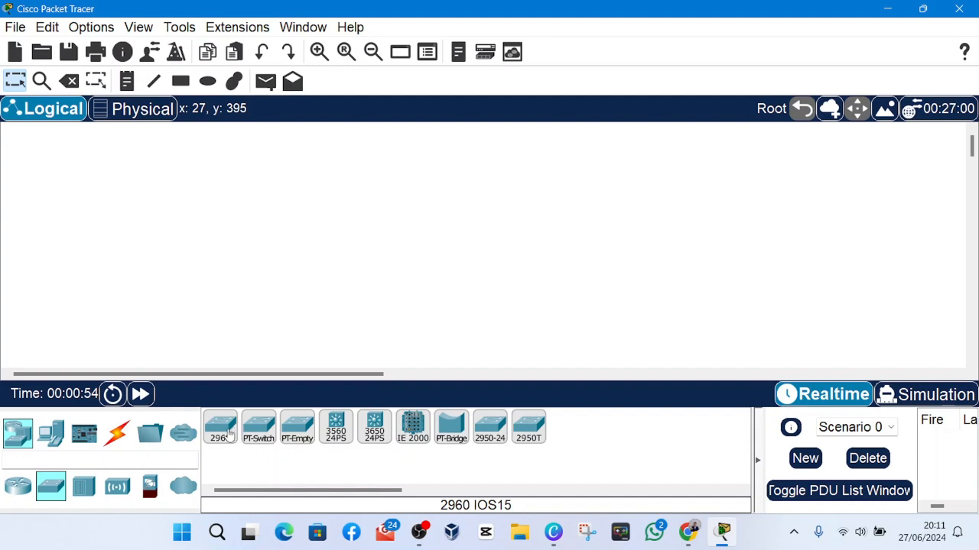
left_click(531, 434)
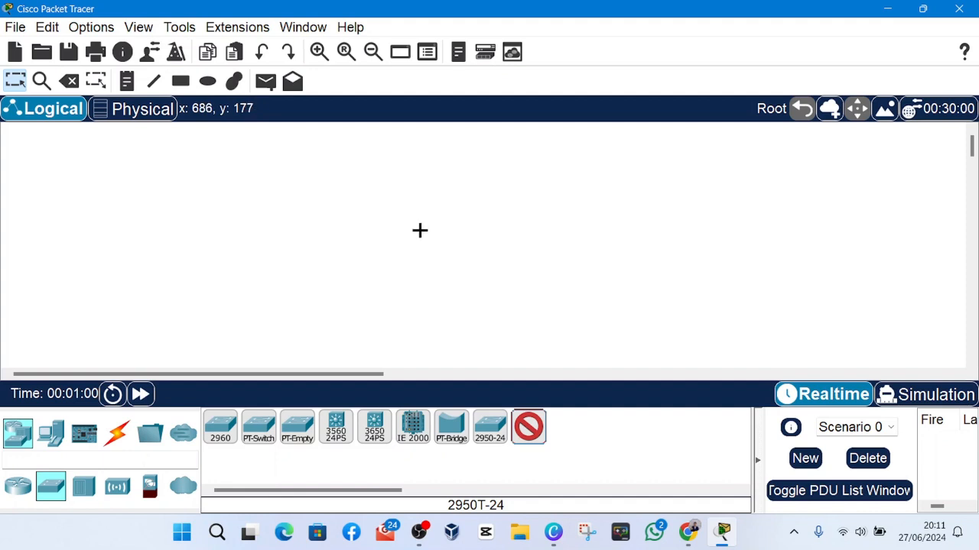
left_click(422, 222)
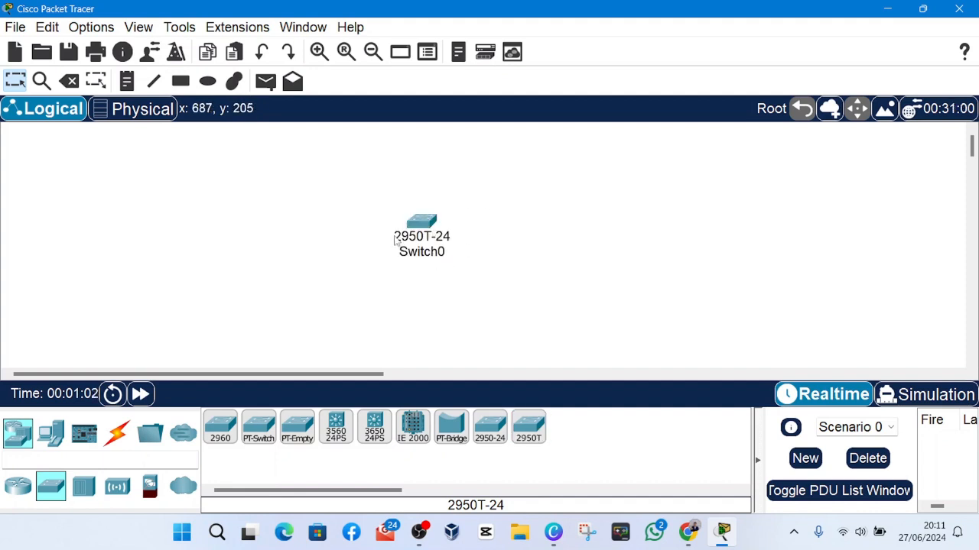
Place a PC end device directly below the switch.
left_click(51, 434)
left_click(222, 428)
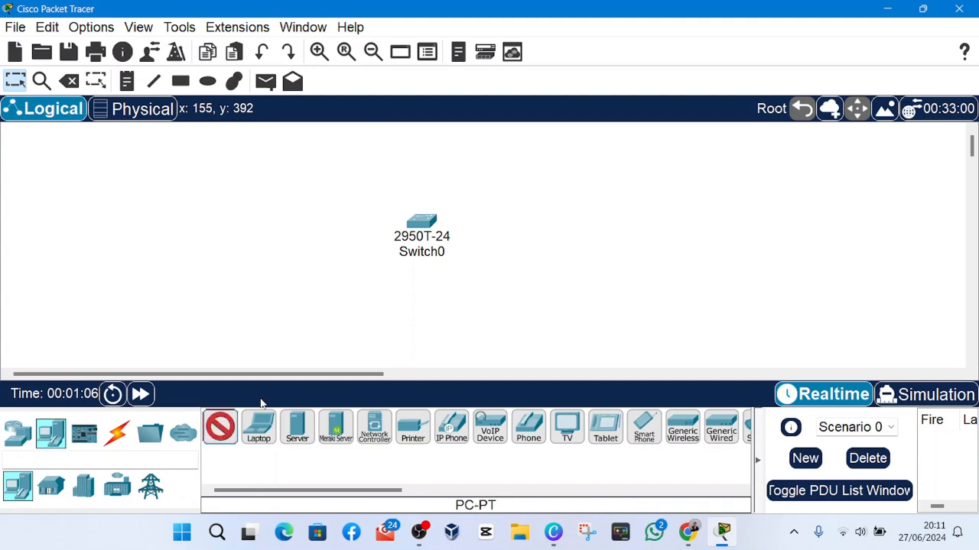
left_click(414, 330)
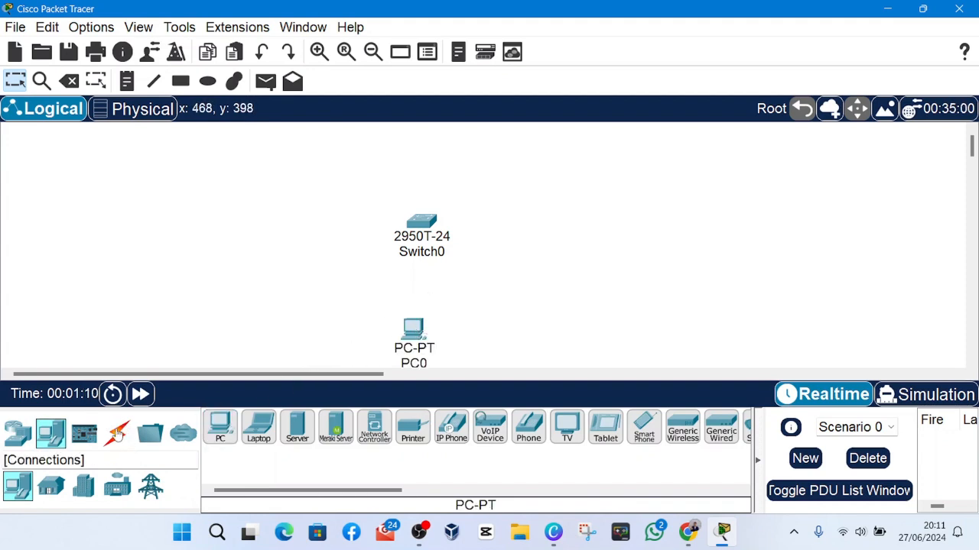
Choose the Console cable as the connection type.
left_click(119, 434)
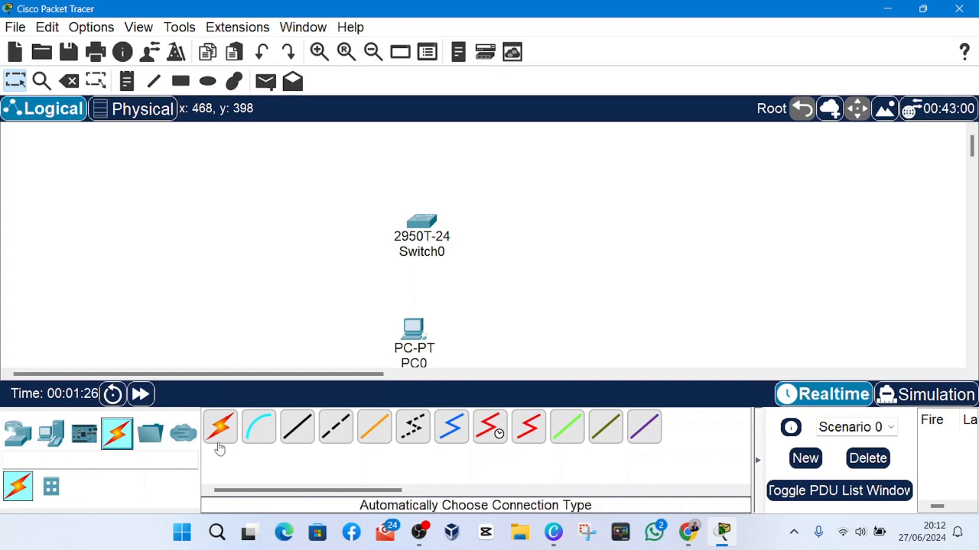
left_click(257, 434)
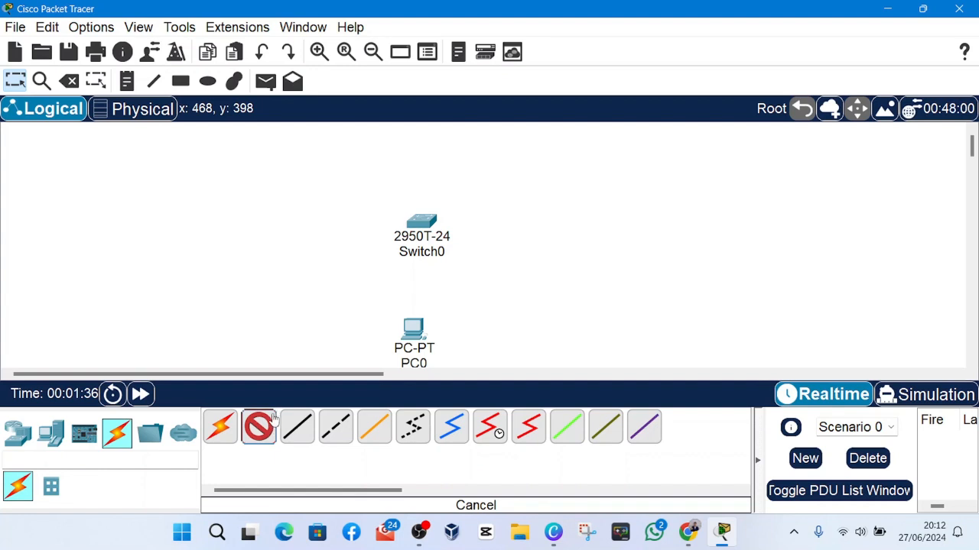
left_click(416, 333)
left_click(473, 340)
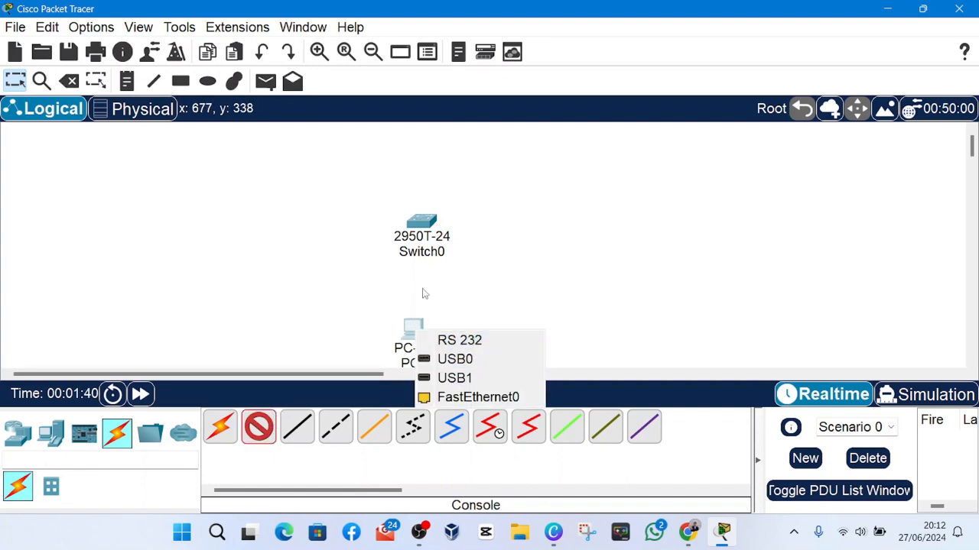
left_click(422, 221)
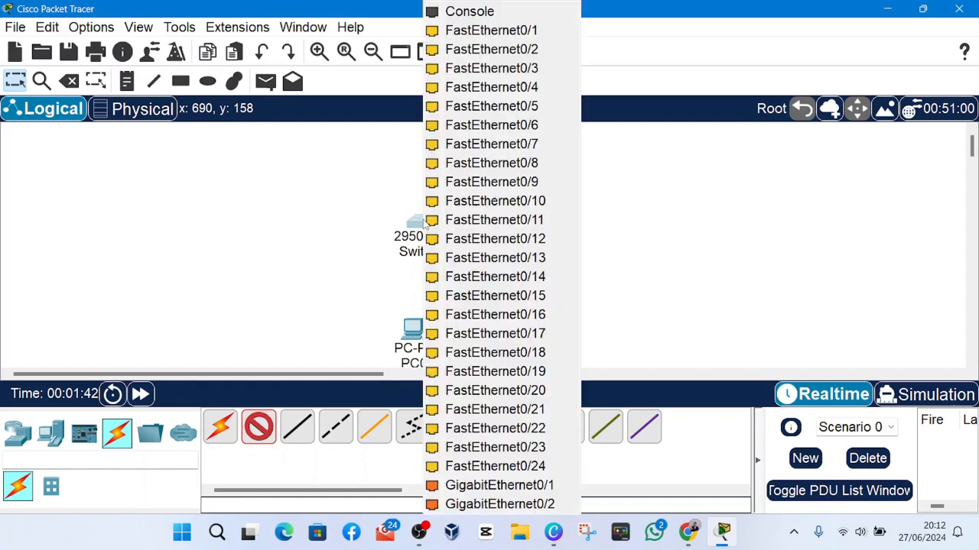
left_click(373, 268)
left_click(430, 227)
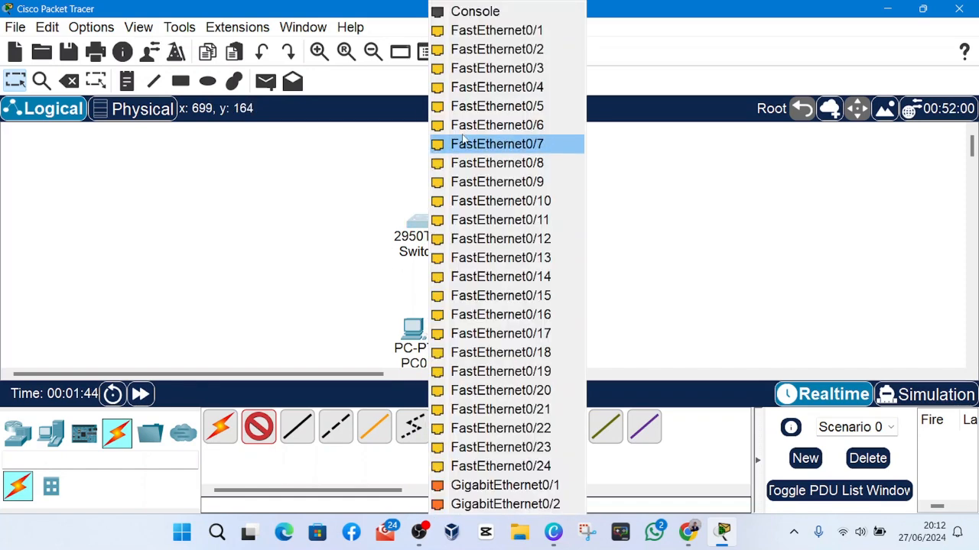
left_click(339, 319)
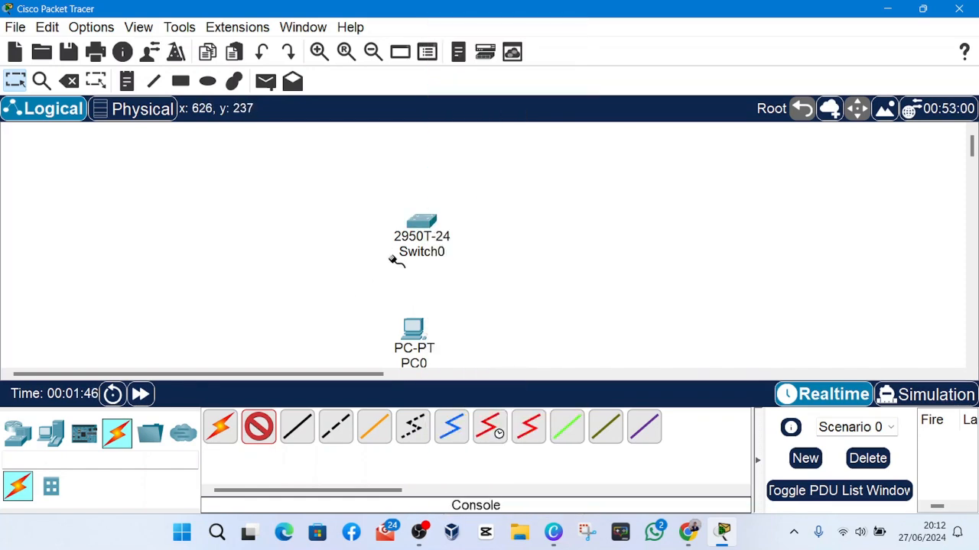
left_click(426, 222)
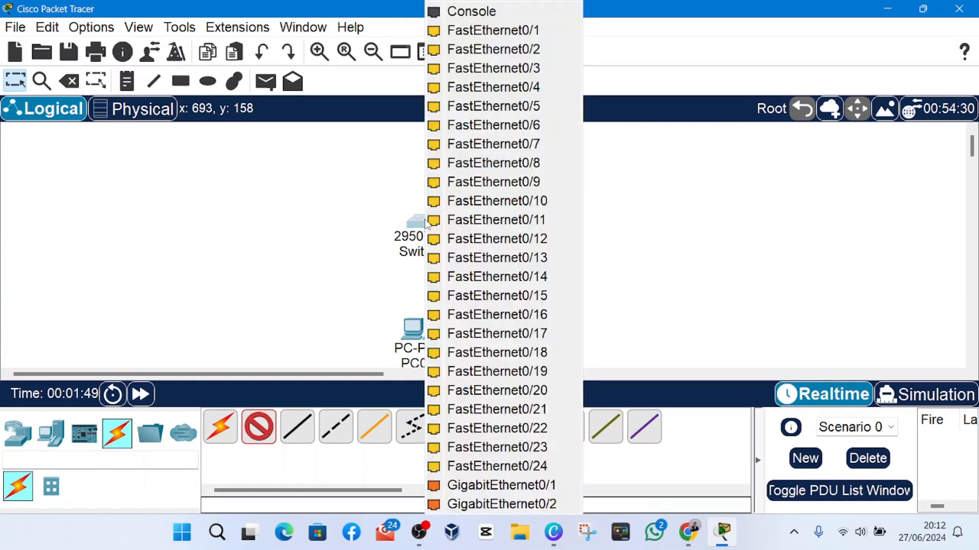
left_click(467, 11)
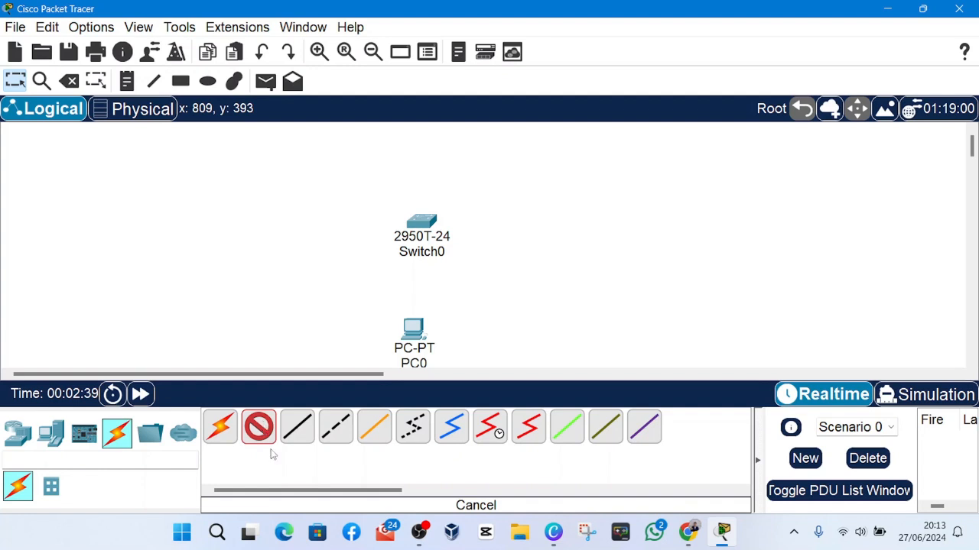
Try to link the switch's Console port to the PC's FastEthernet0 port with the console cable.
left_click(428, 222)
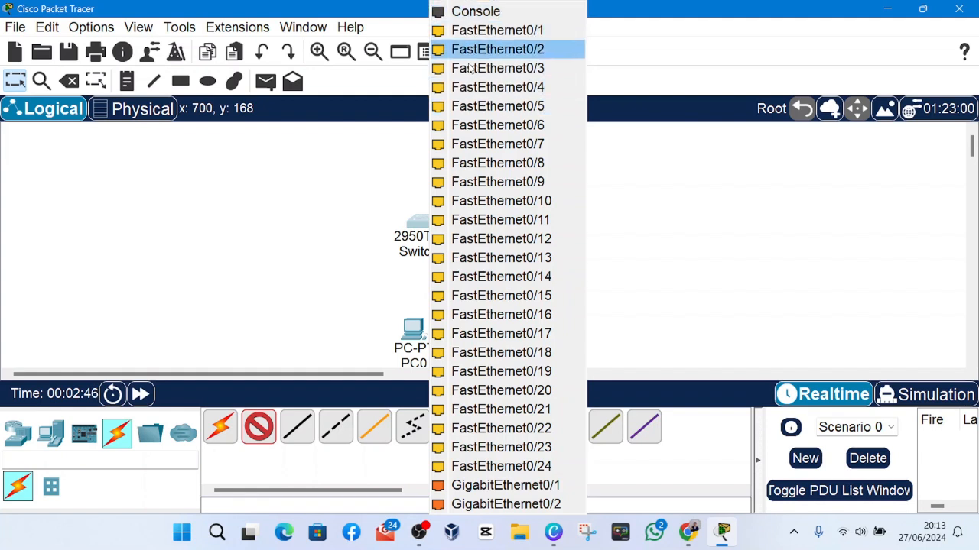
left_click(476, 11)
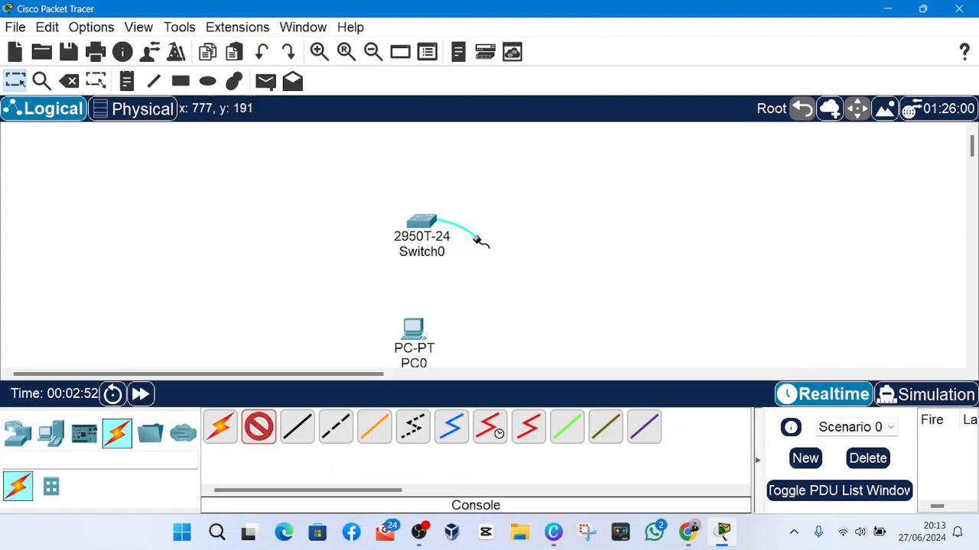
left_click(417, 335)
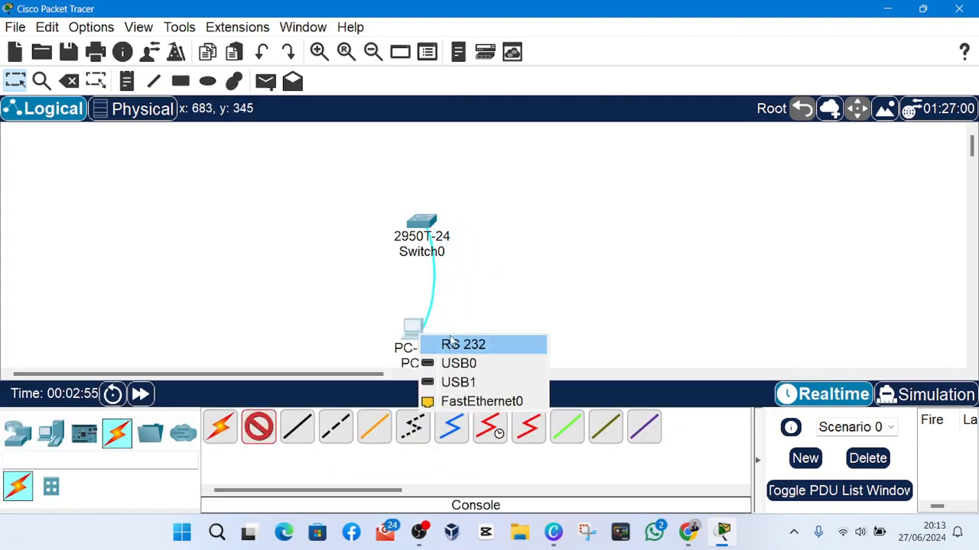
left_click(451, 287)
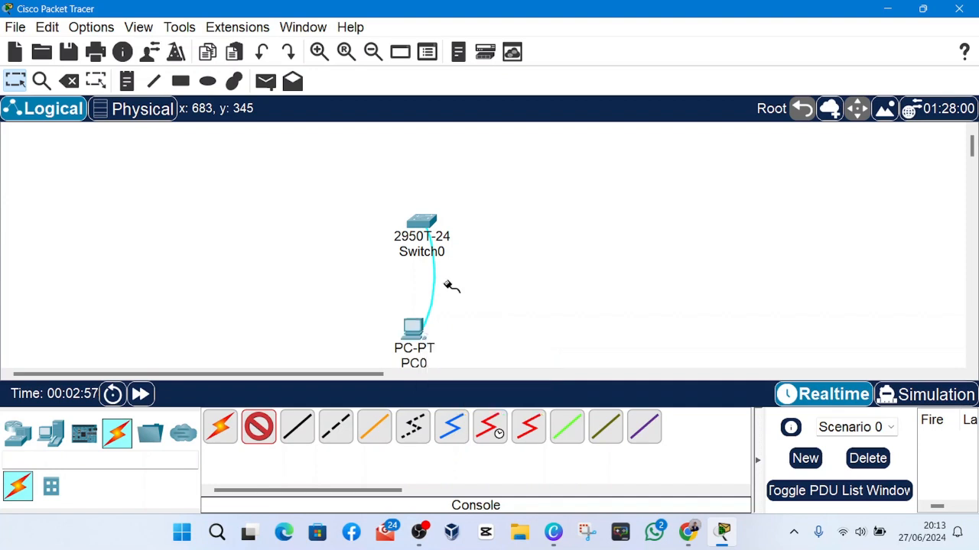
left_click(421, 336)
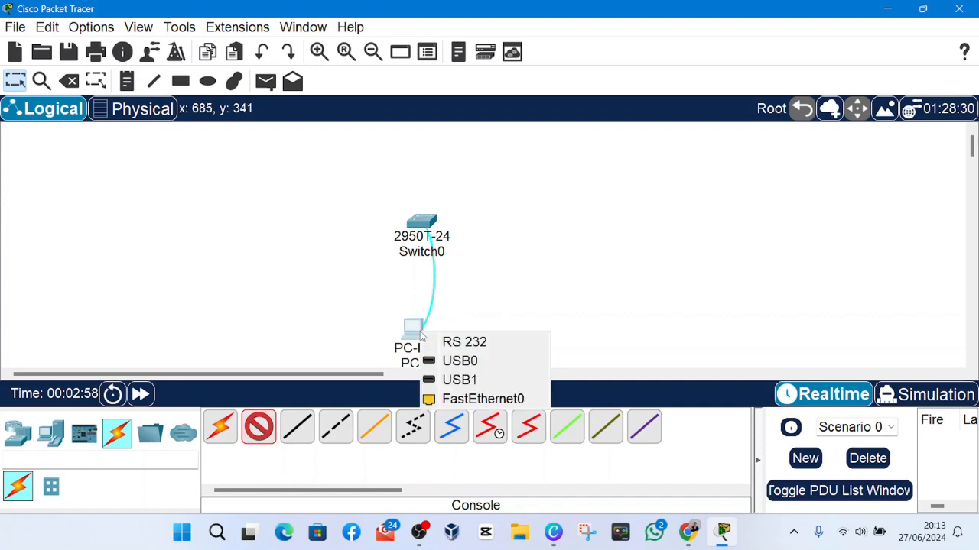
left_click(458, 399)
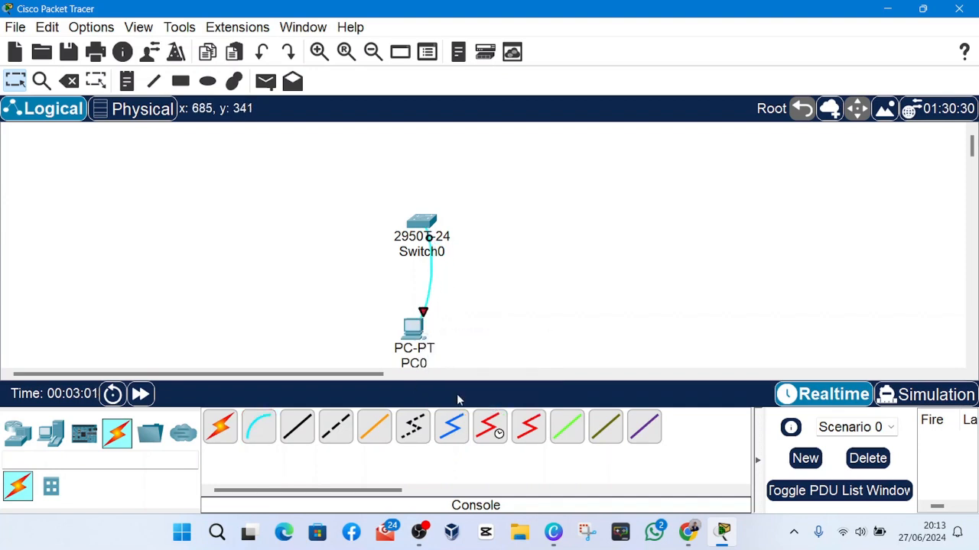
Open the PC's Terminal application and accept the default port configuration.
left_click(414, 328)
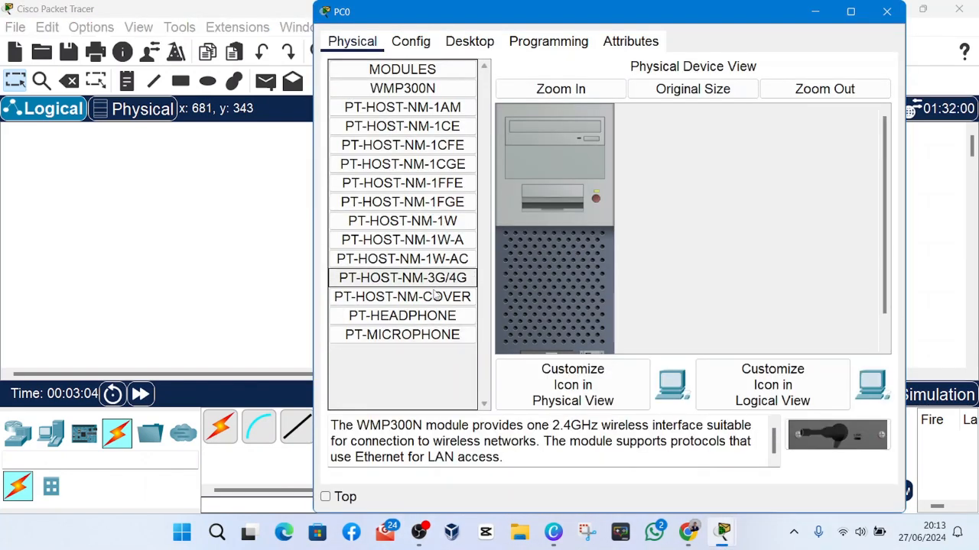
left_click(468, 41)
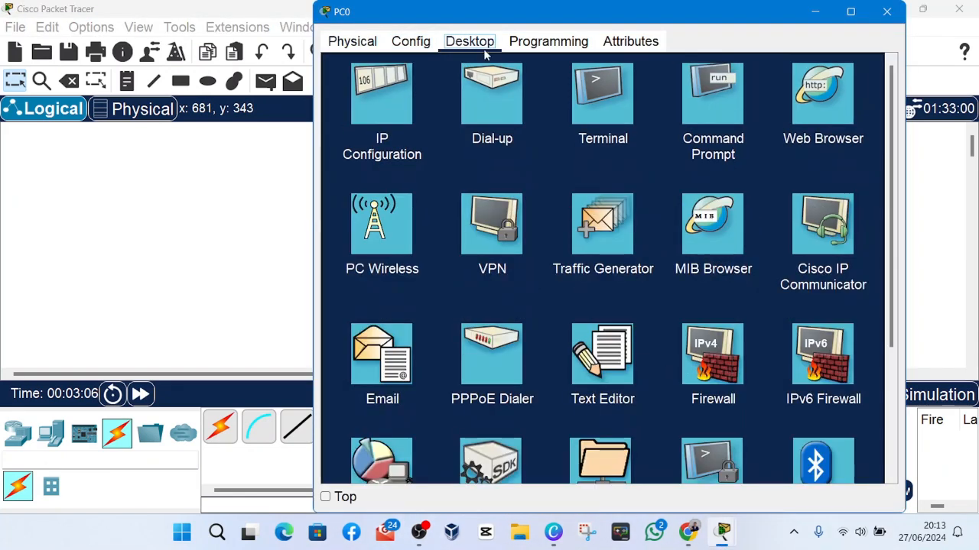
left_click(618, 109)
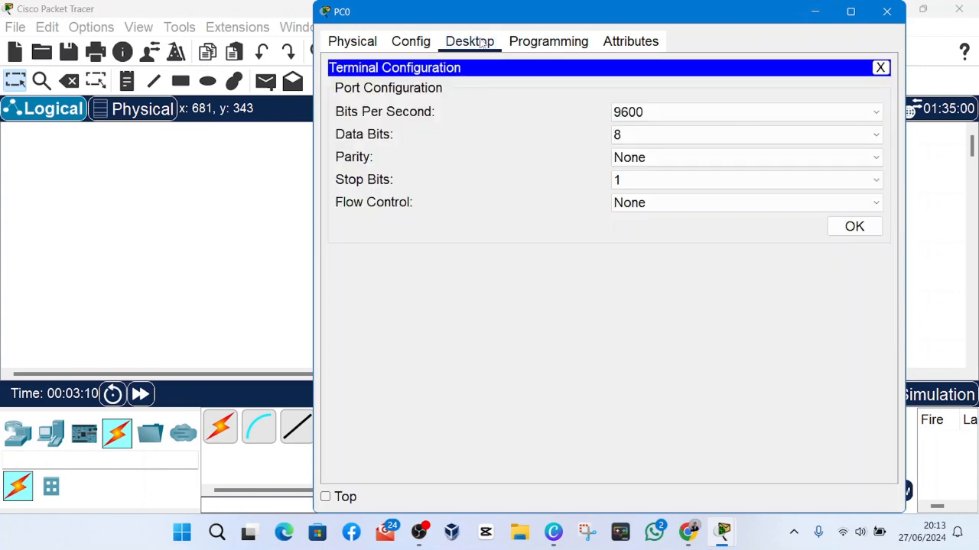
key("Left")
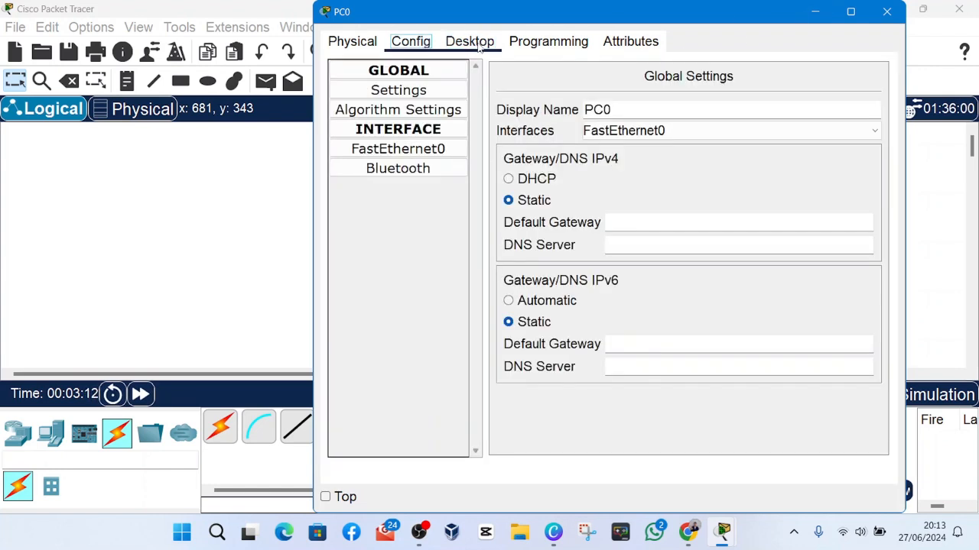
left_click(479, 44)
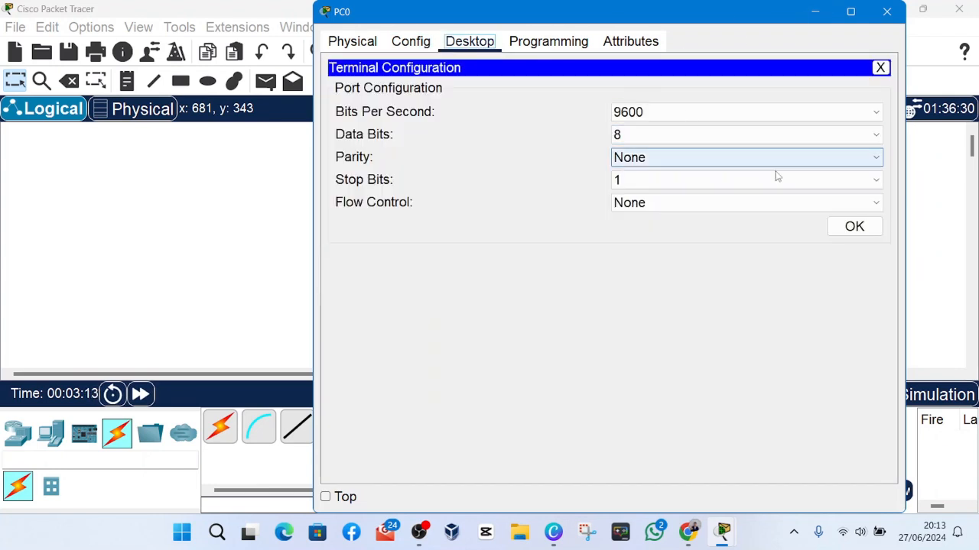
left_click(849, 228)
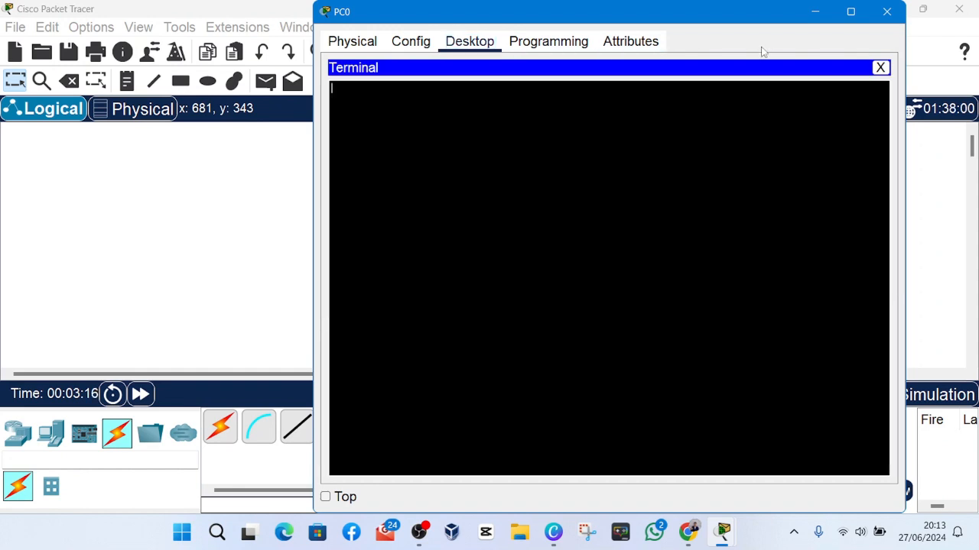
left_click(433, 546)
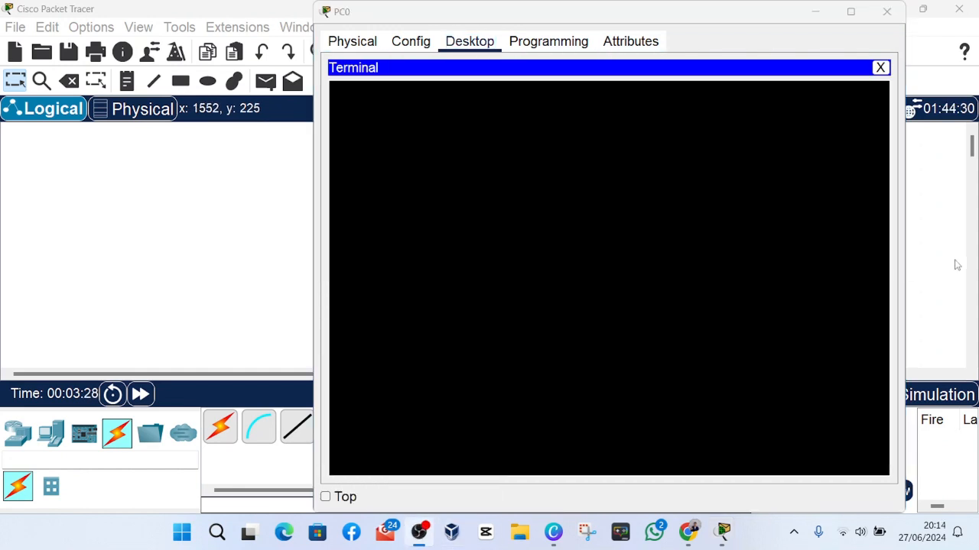
left_click(723, 532)
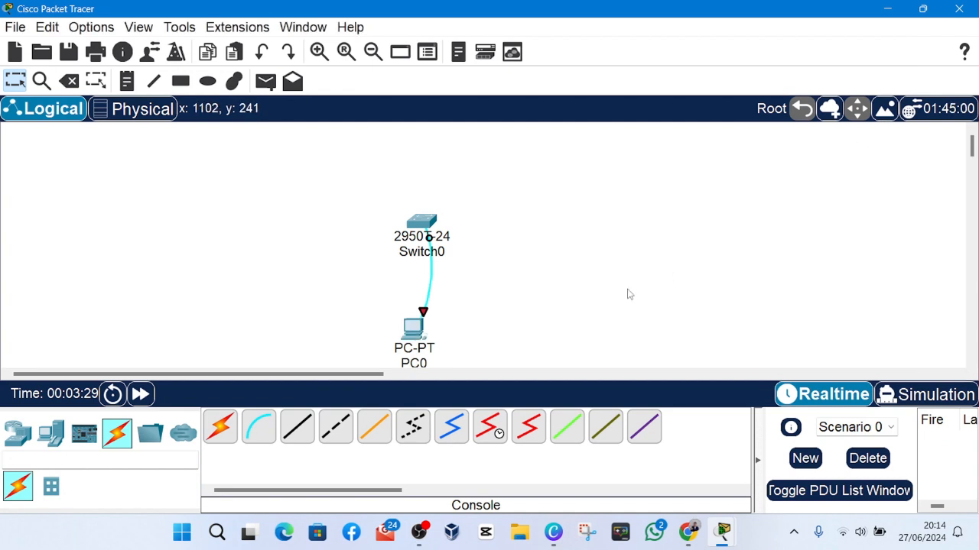
Close the PC's terminal window and delete the PC together with its cable from the workspace.
left_click(416, 328)
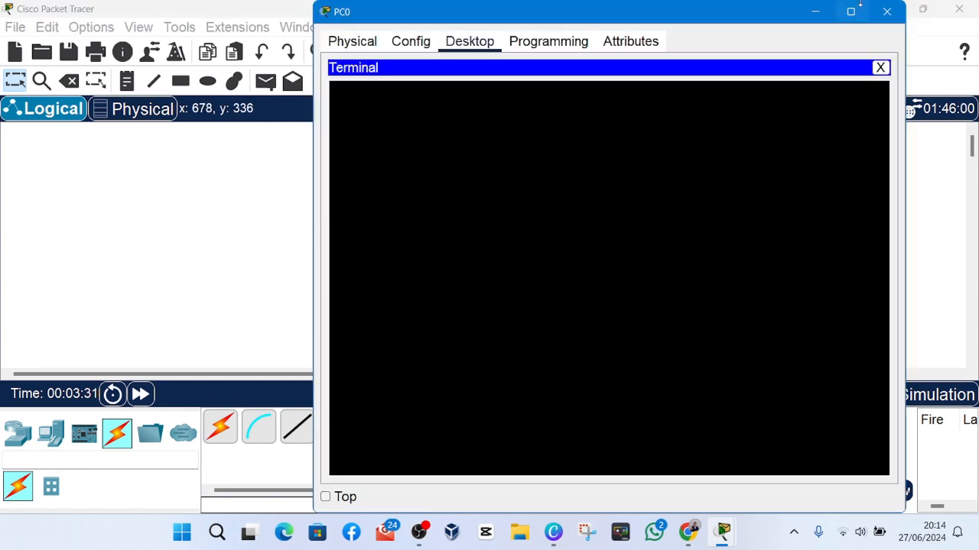
left_click(887, 12)
left_click_drag(484, 349, 393, 319)
key("Delete")
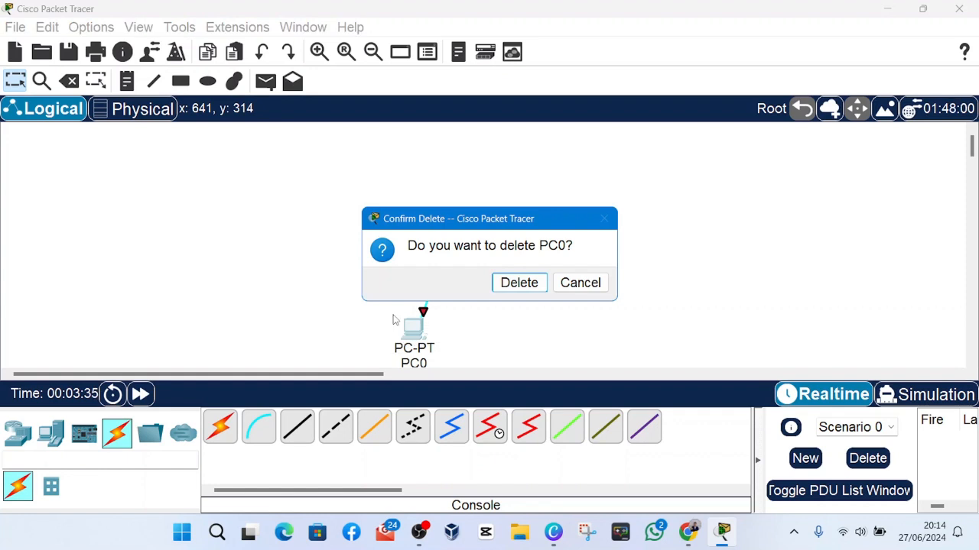
left_click(519, 282)
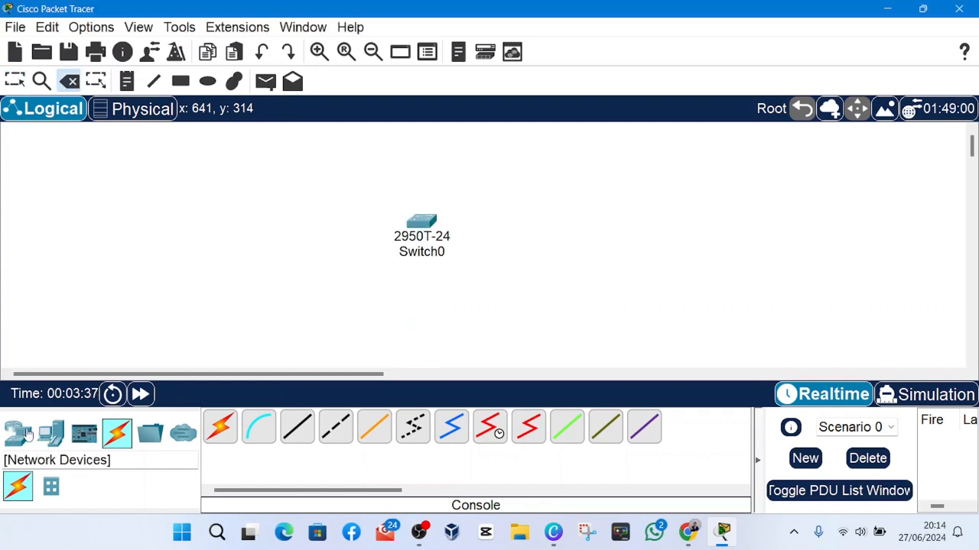
Place a new PC end device directly below the 2950T-24 switch.
left_click(53, 433)
left_click(220, 426)
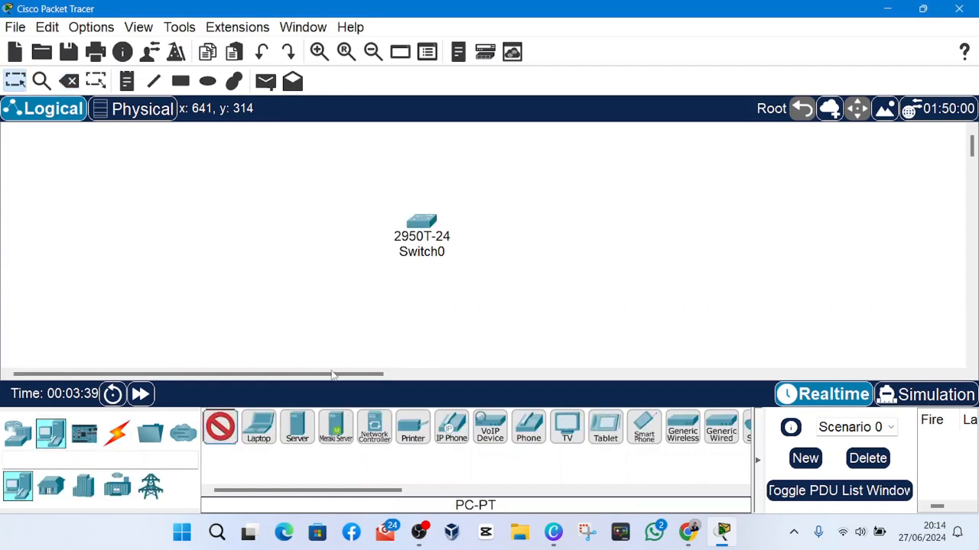
left_click(416, 321)
Connect the switch's Console port to the new PC's RS 232 port with a Console cable.
left_click(117, 434)
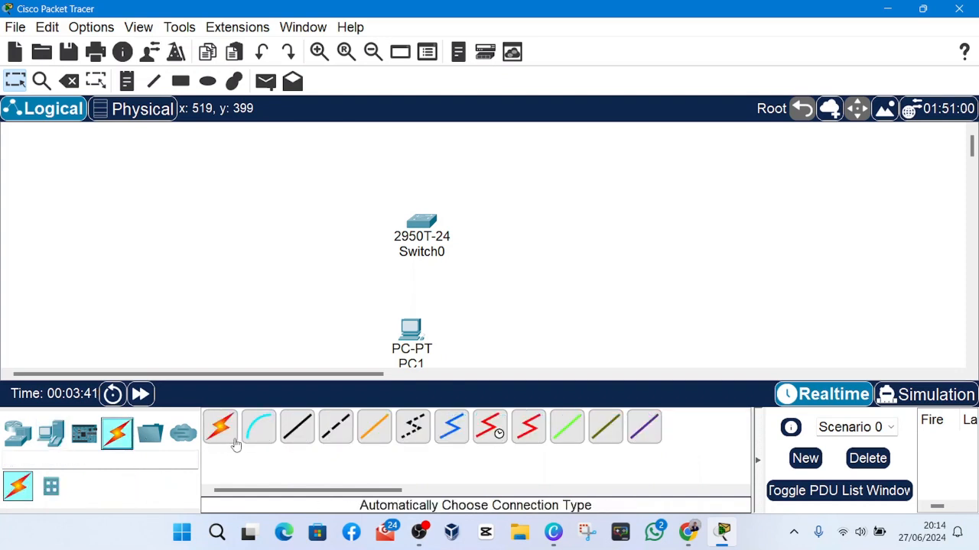
left_click(259, 441)
left_click(432, 231)
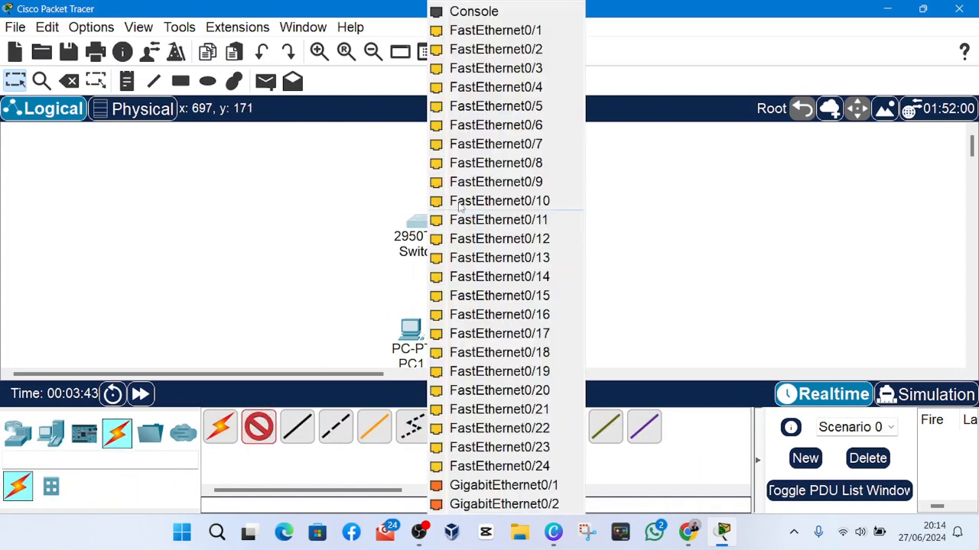
left_click(486, 16)
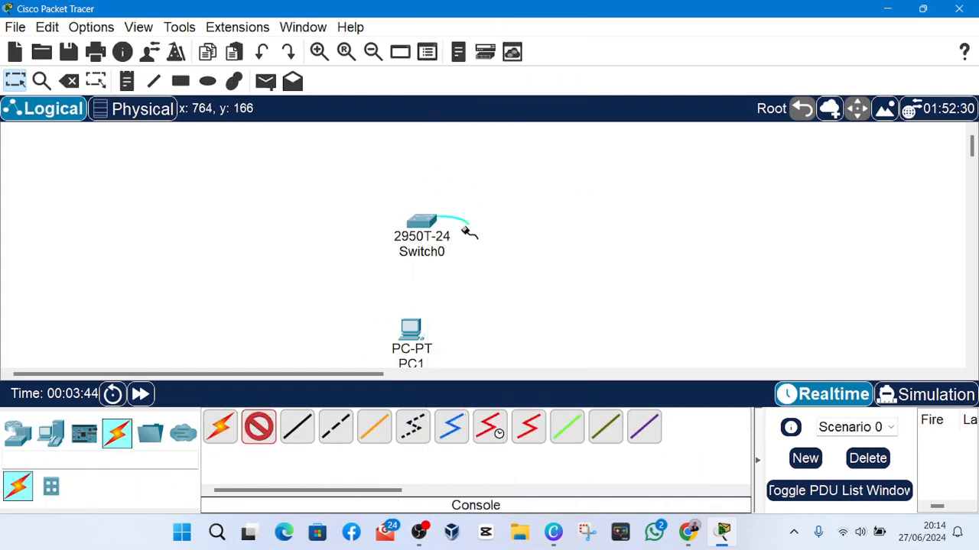
left_click(426, 332)
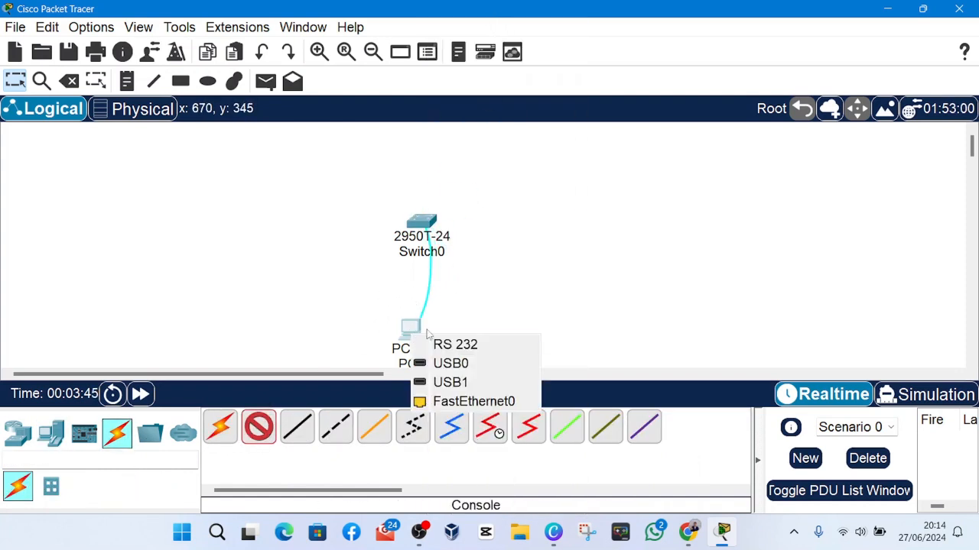
left_click(483, 345)
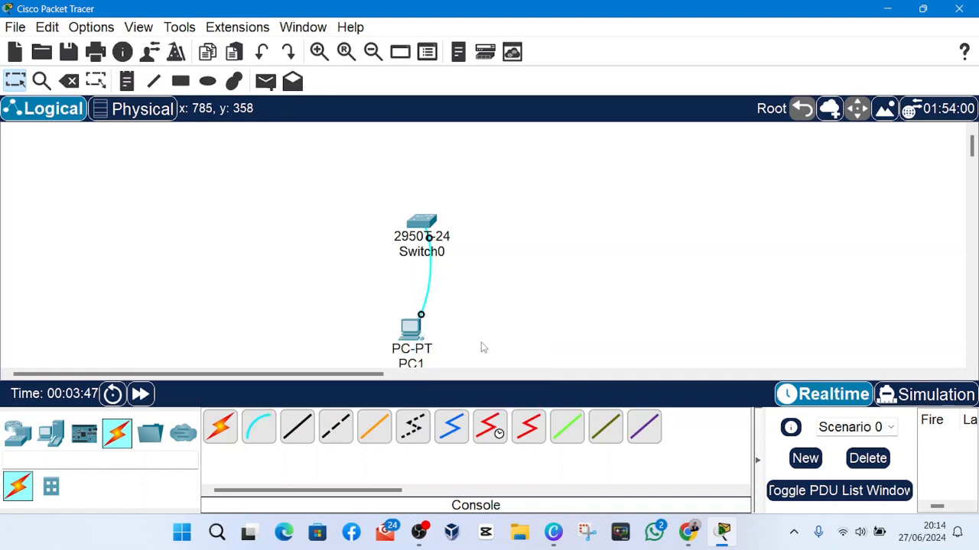
Open the new PC's Terminal with 9600 bits per second, 8 data bits, no parity, 1 stop bit and no flow control.
left_click(426, 328)
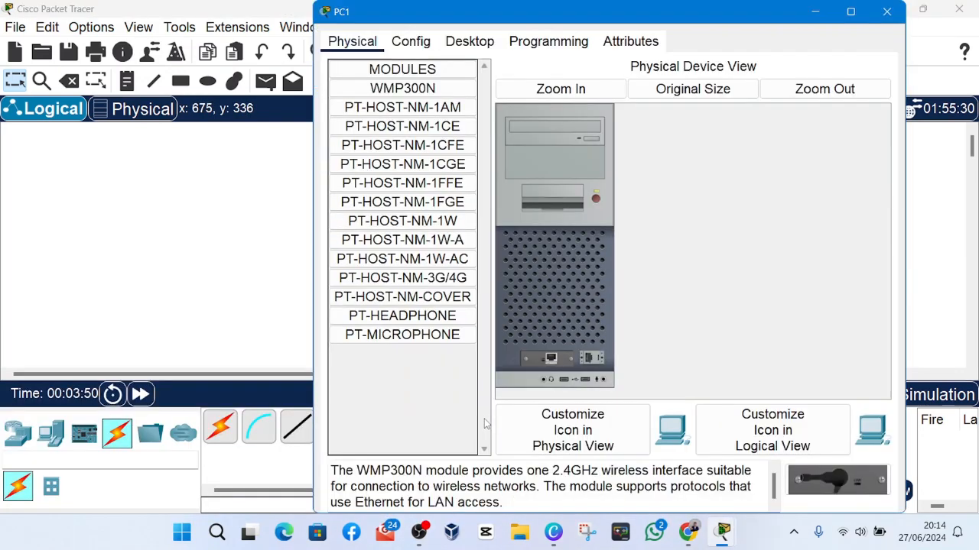
left_click(413, 42)
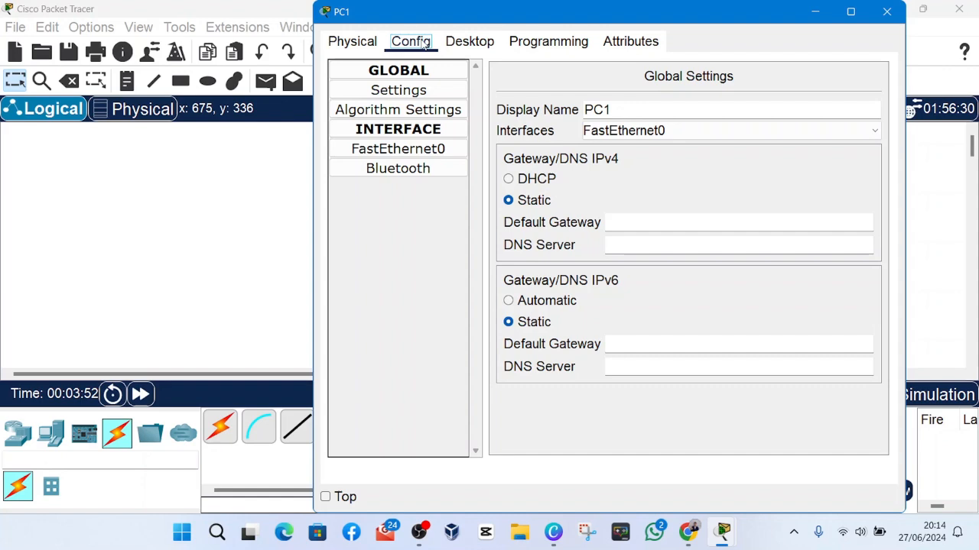
left_click(473, 44)
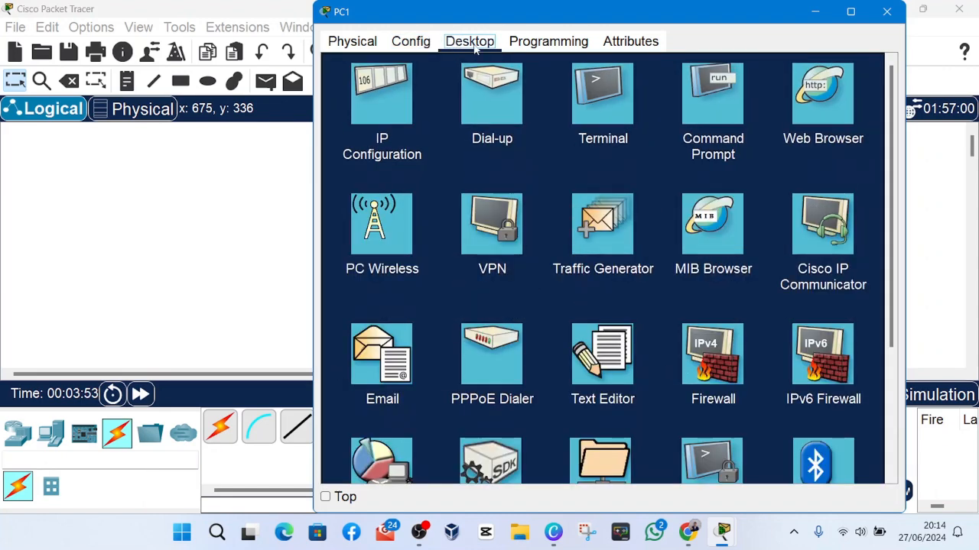
left_click(607, 110)
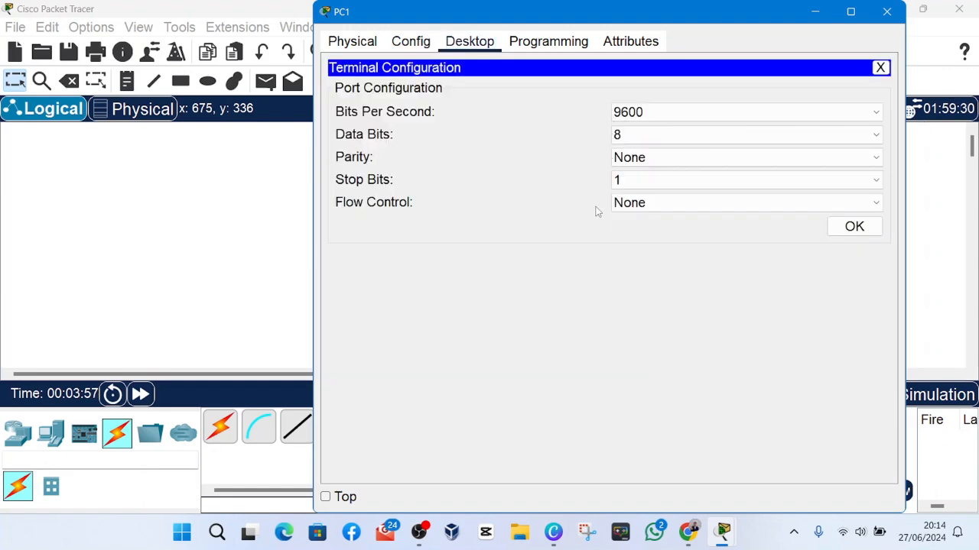
left_click(860, 228)
scroll(427, 375, "down", 1)
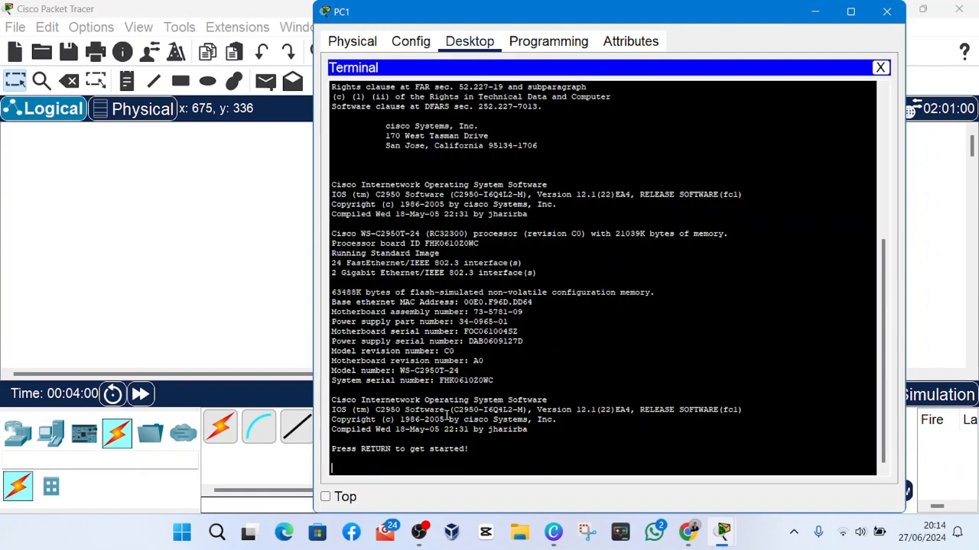
left_click(419, 533)
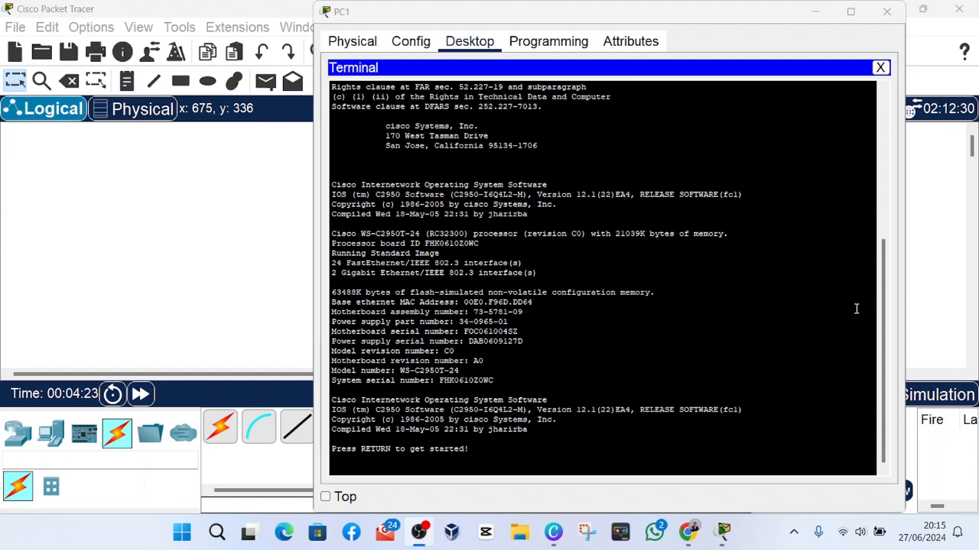
left_click(856, 308)
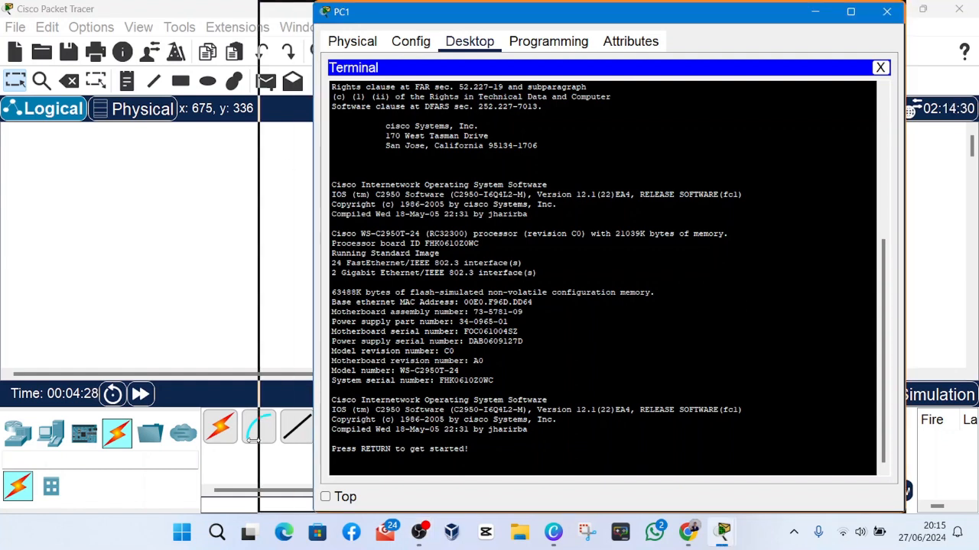
Minimize the PC's terminal window and set the CLI font size to 13 in the Preferences, applying the change.
left_click_drag(309, 441, 246, 441)
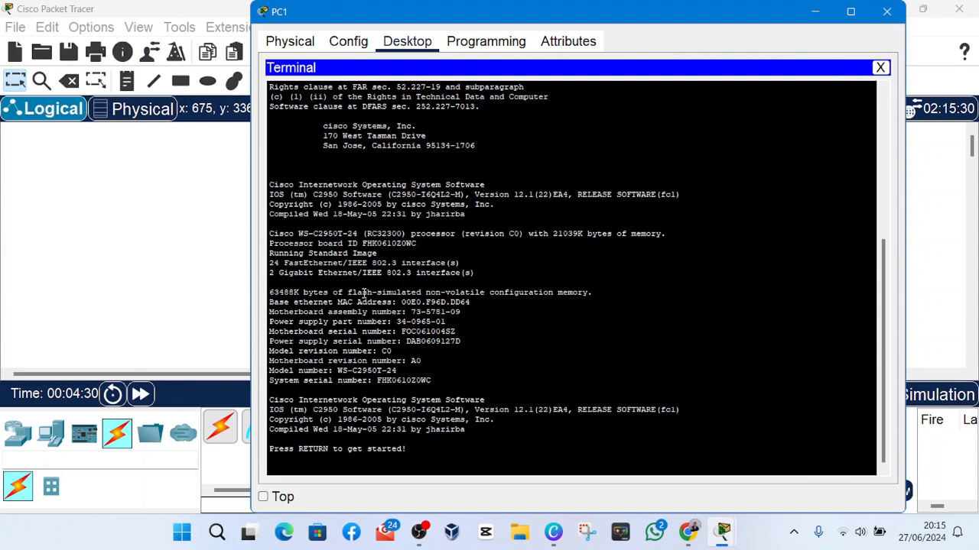
left_click(815, 12)
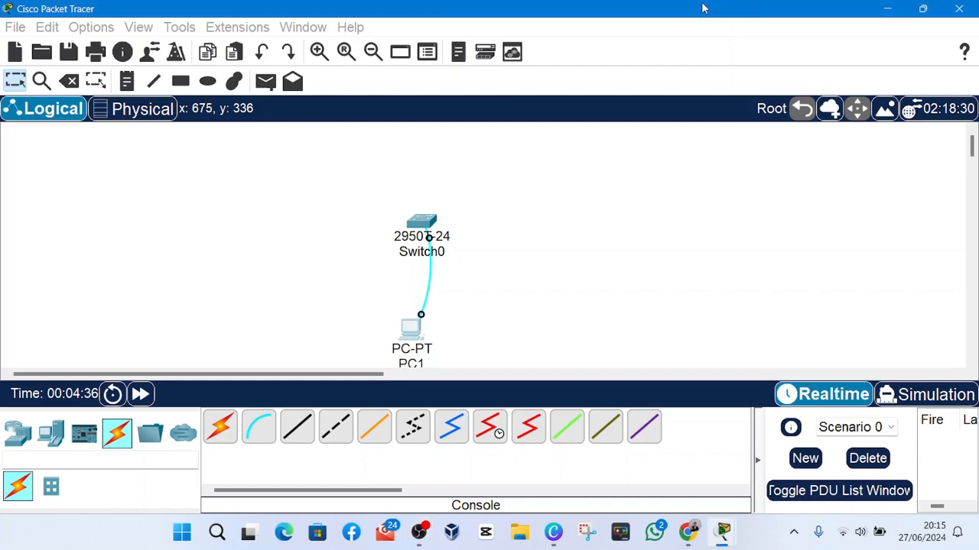
left_click(109, 29)
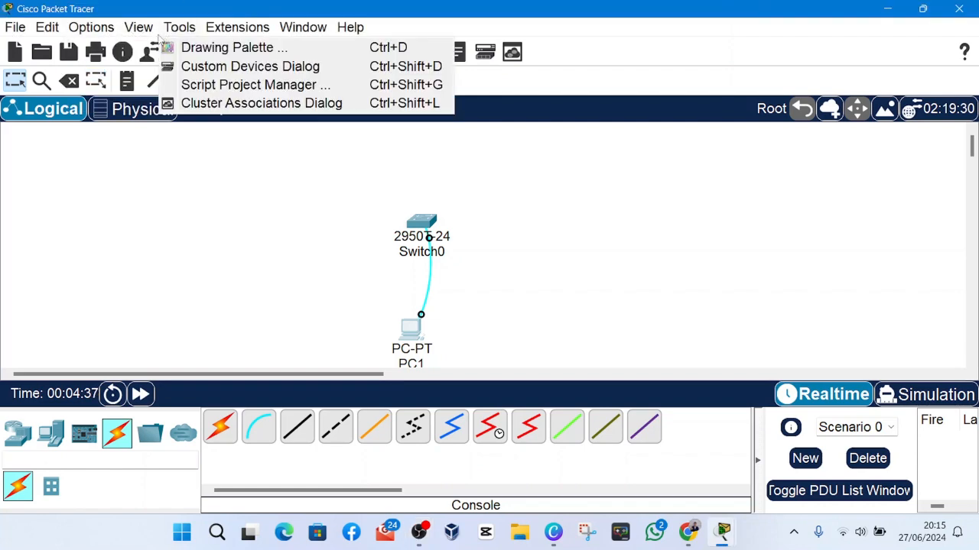
left_click(112, 47)
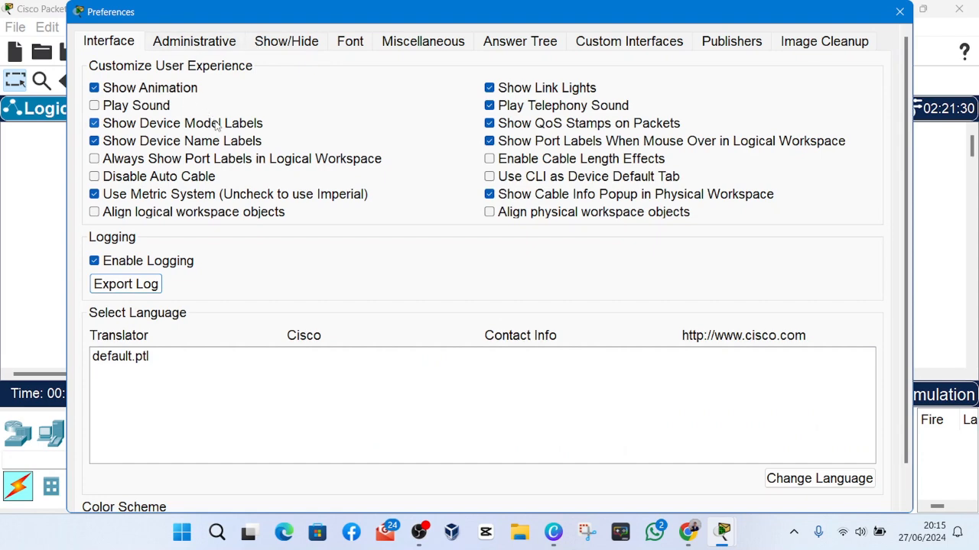
scroll(507, 166, "down", 2)
scroll(472, 162, "up", 2)
left_click(341, 43)
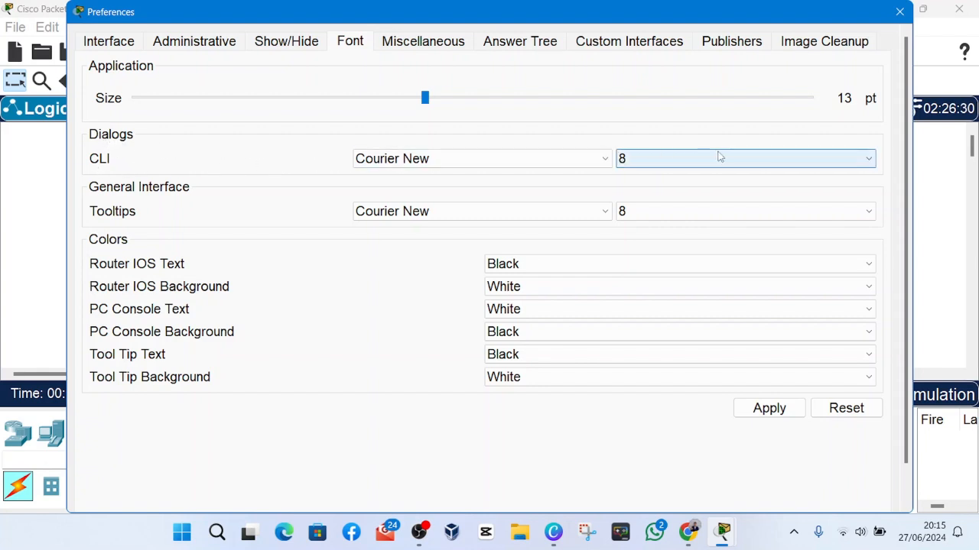
left_click(819, 159)
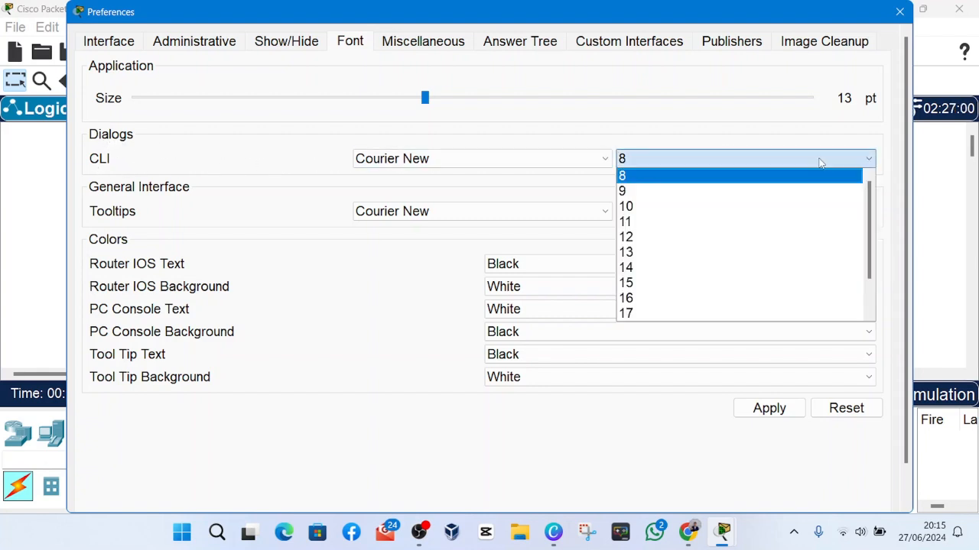
left_click(629, 253)
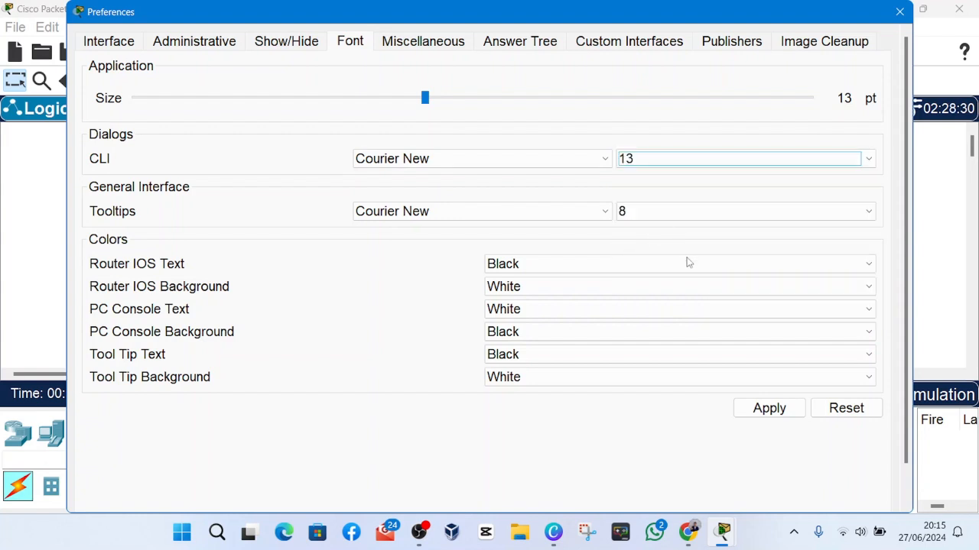
left_click(774, 409)
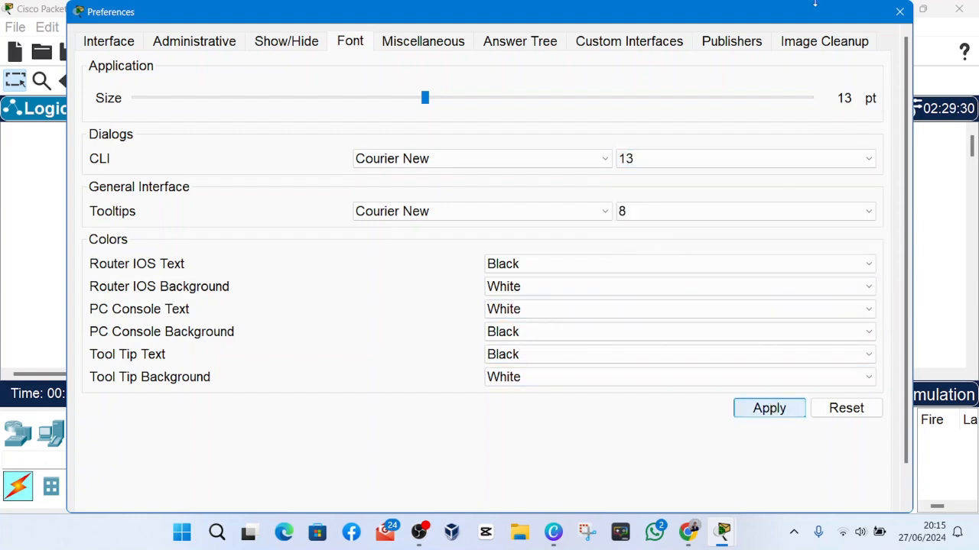
left_click(900, 12)
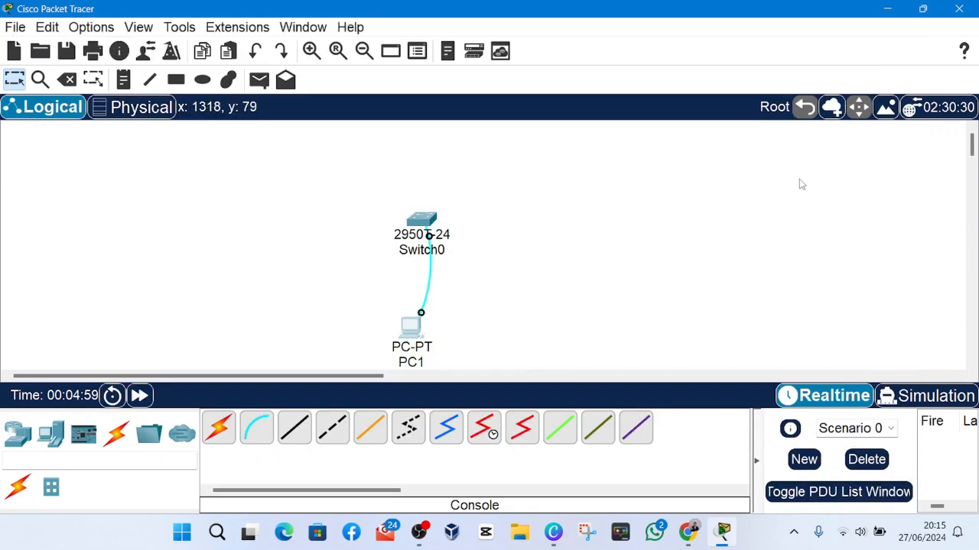
left_click(413, 330)
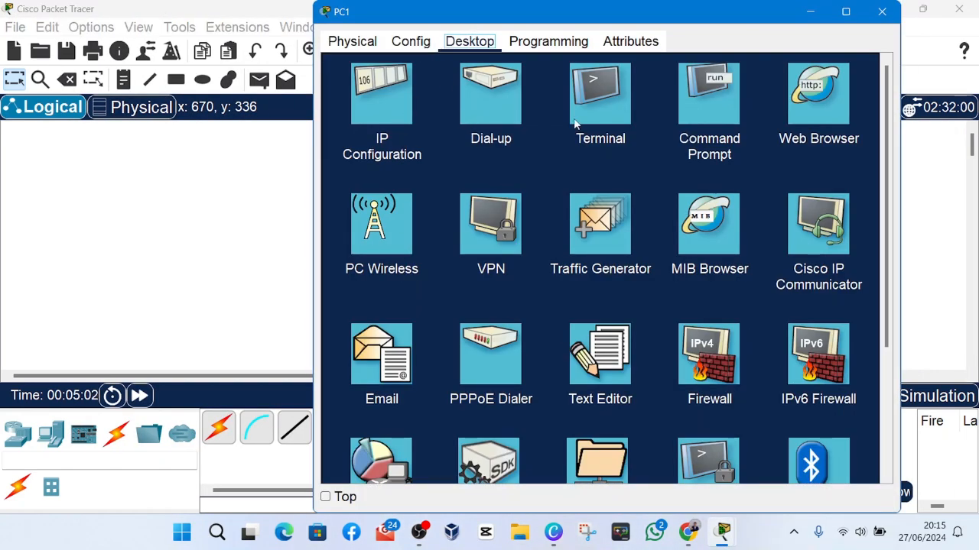
left_click(578, 121)
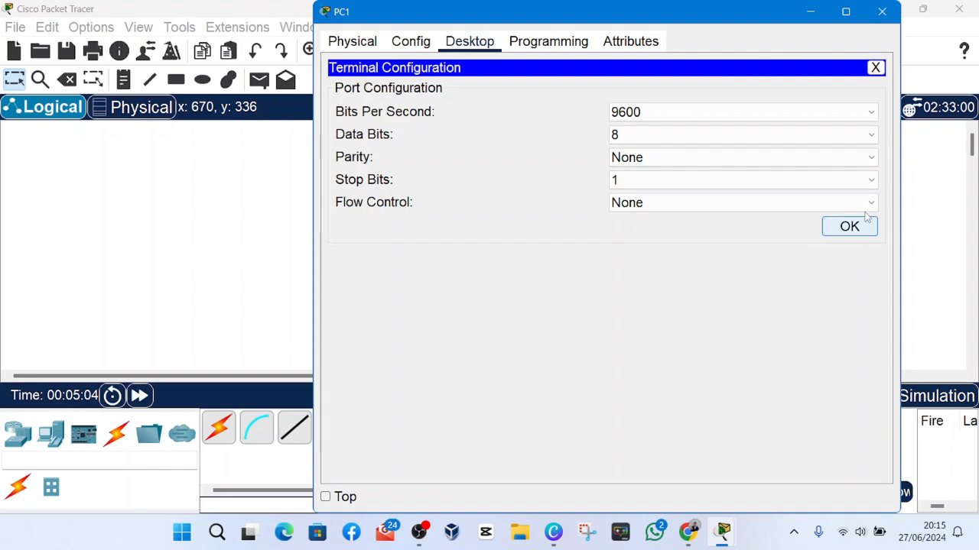
left_click(883, 9)
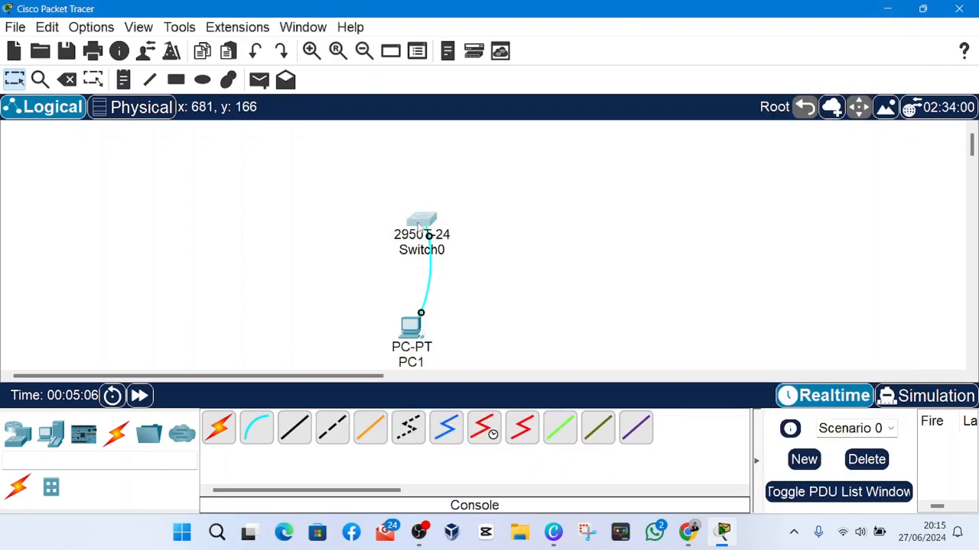
Open the switch's command line interface, widen its window and review the startup output in the enlarged font.
left_click(428, 221)
left_click(468, 43)
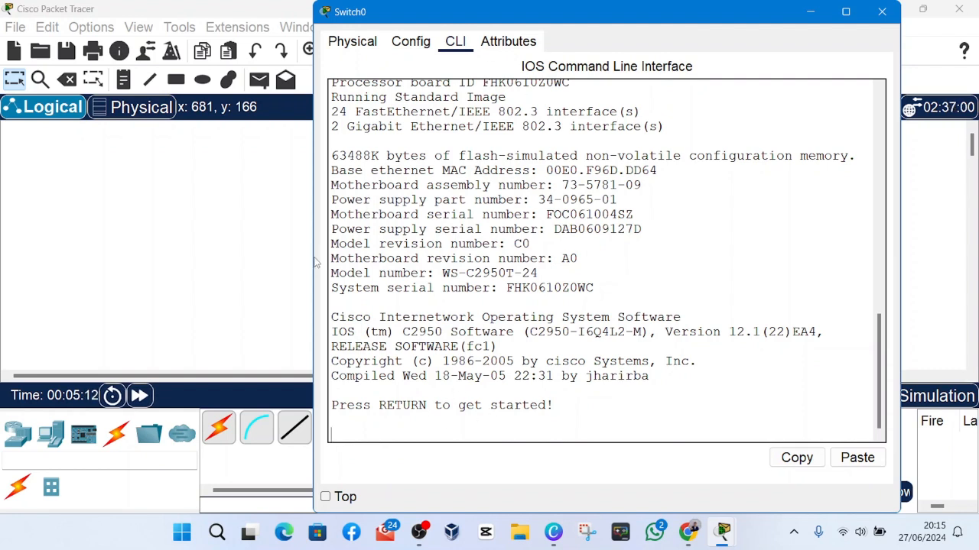
left_click_drag(312, 258, 278, 259)
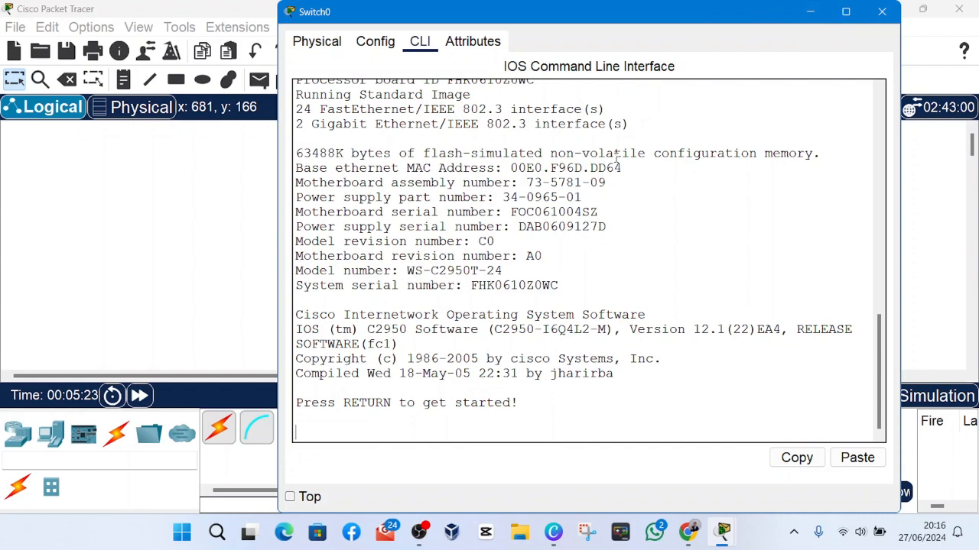
scroll(409, 152, "up", 3)
scroll(409, 152, "down", 3)
scroll(405, 142, "up", 4)
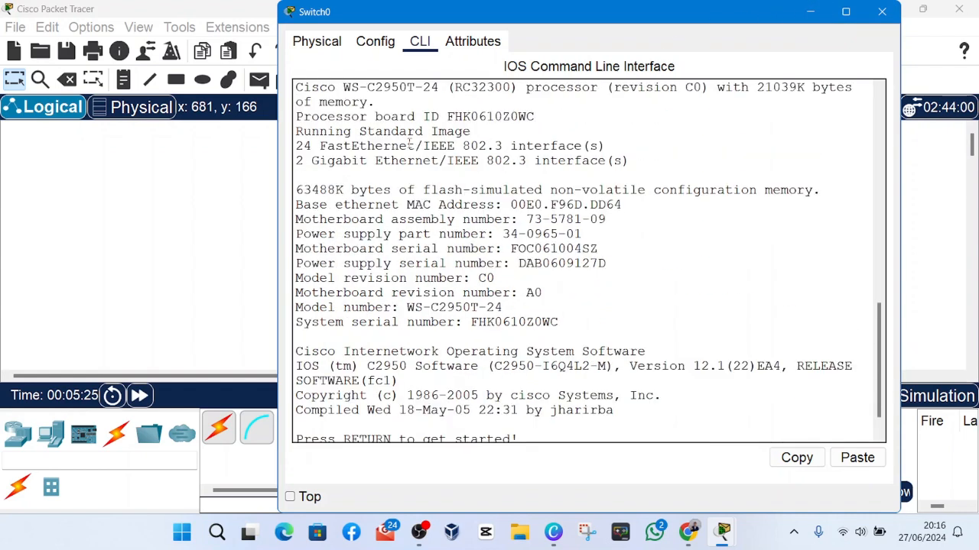
scroll(399, 124, "down", 3)
scroll(399, 125, "down", 1)
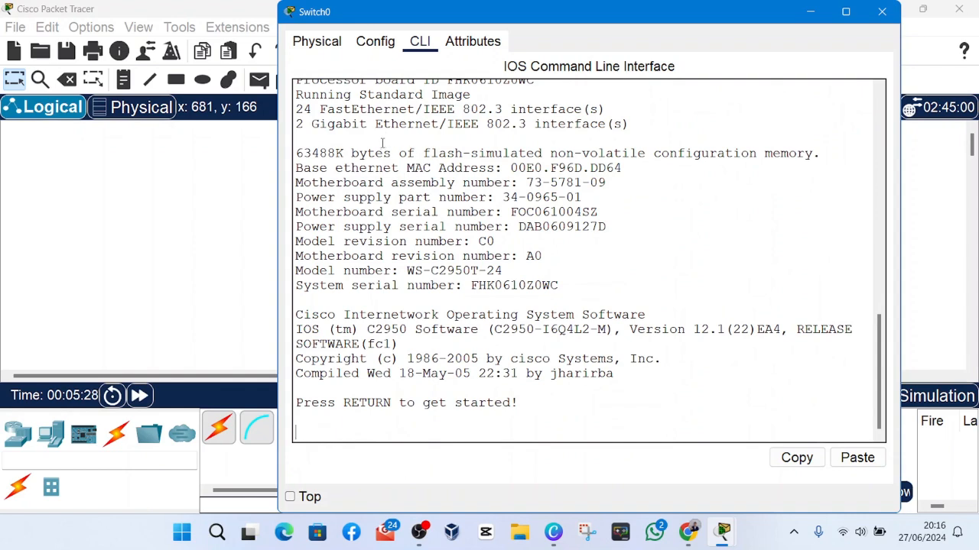
scroll(380, 143, "up", 4)
scroll(345, 189, "down", 4)
scroll(350, 153, "up", 6)
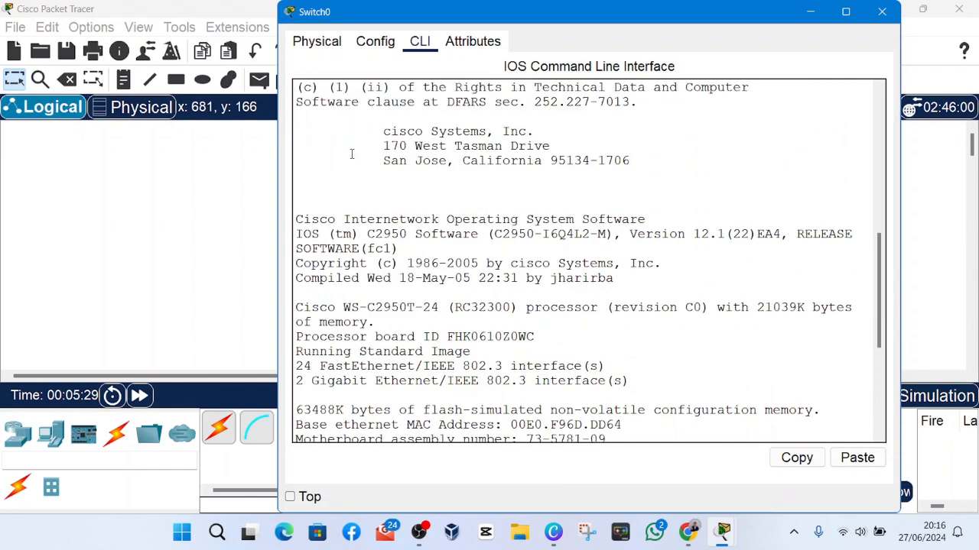
scroll(481, 216, "down", 5)
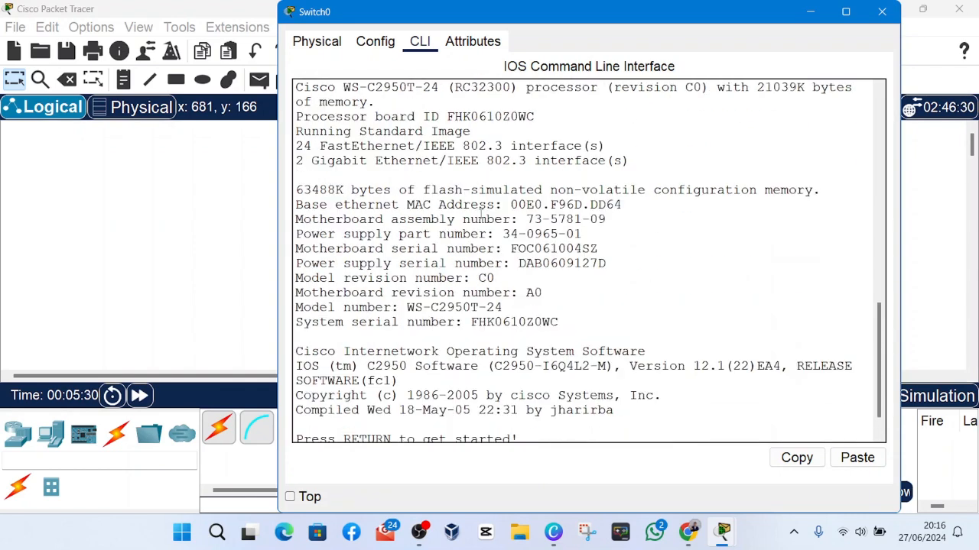
Minimize the switch window and open the PC's Terminal with 9600 bits per second, 8 data bits, no parity, 1 stop bit and no flow control.
left_click(797, 11)
left_click(411, 328)
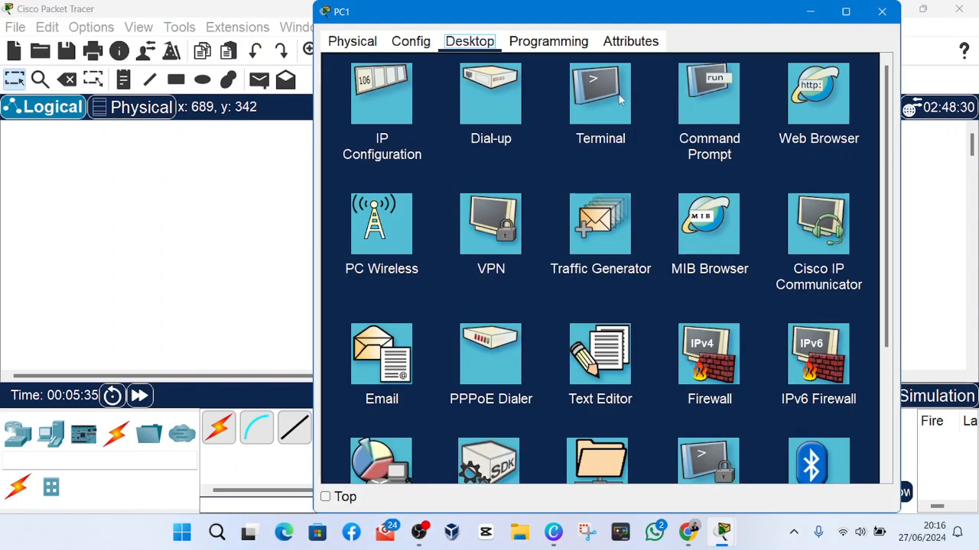
left_click(620, 94)
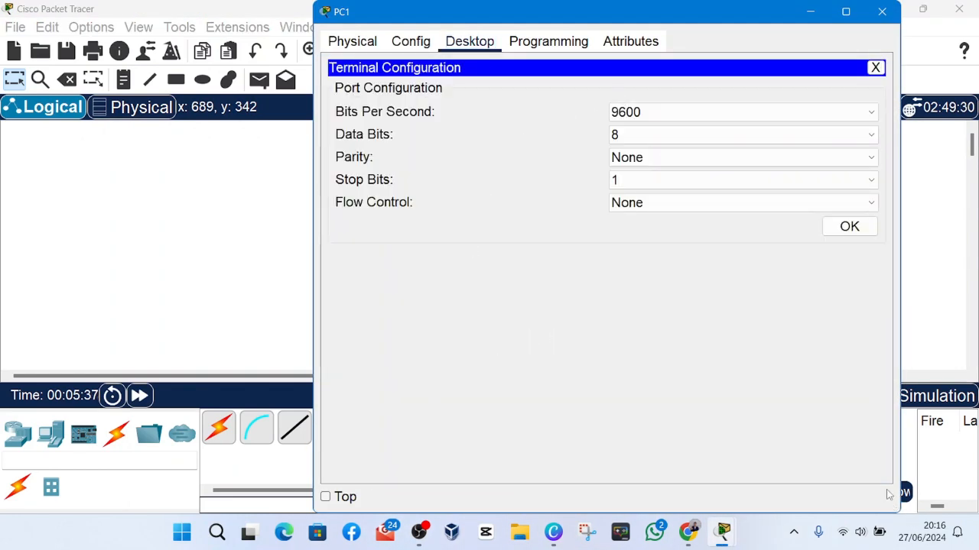
left_click(852, 226)
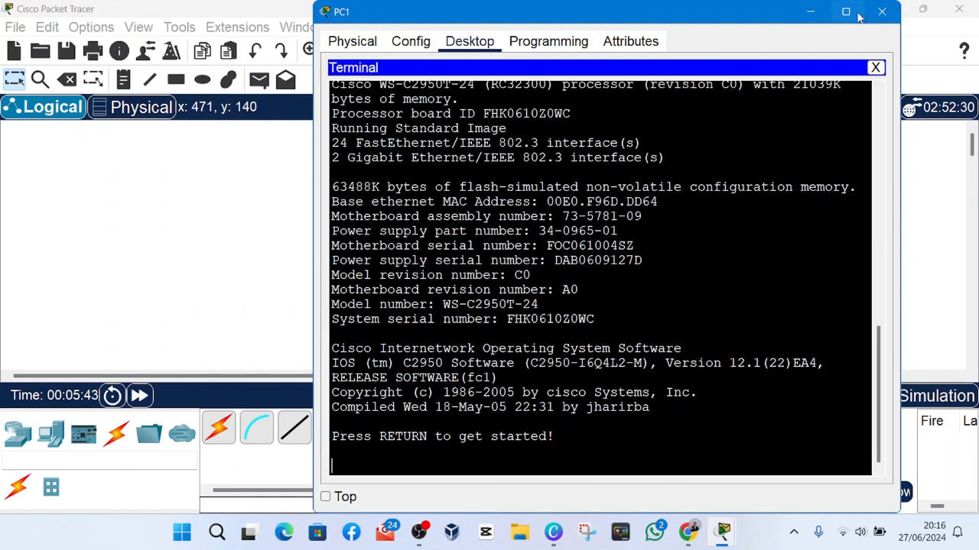
mouse_move(853, 15)
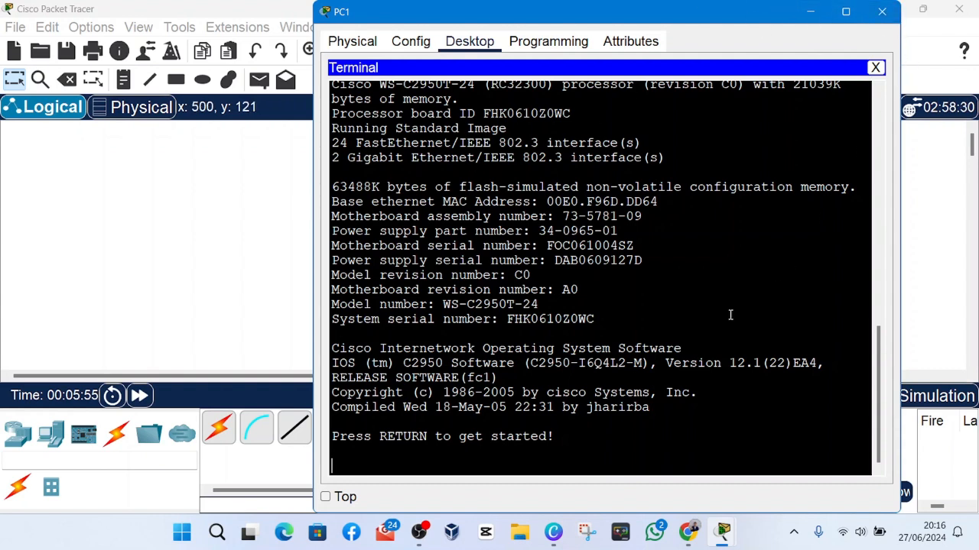
left_click(419, 533)
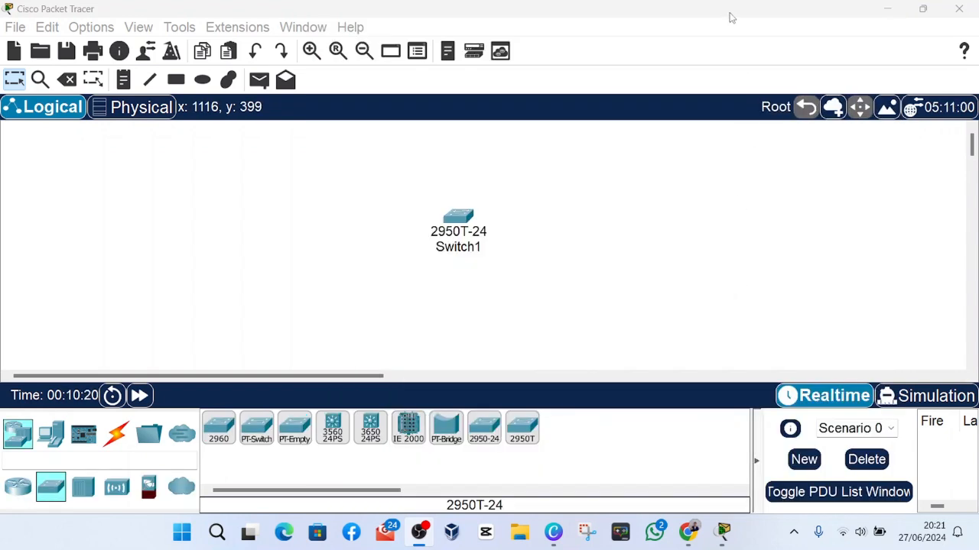
left_click(730, 17)
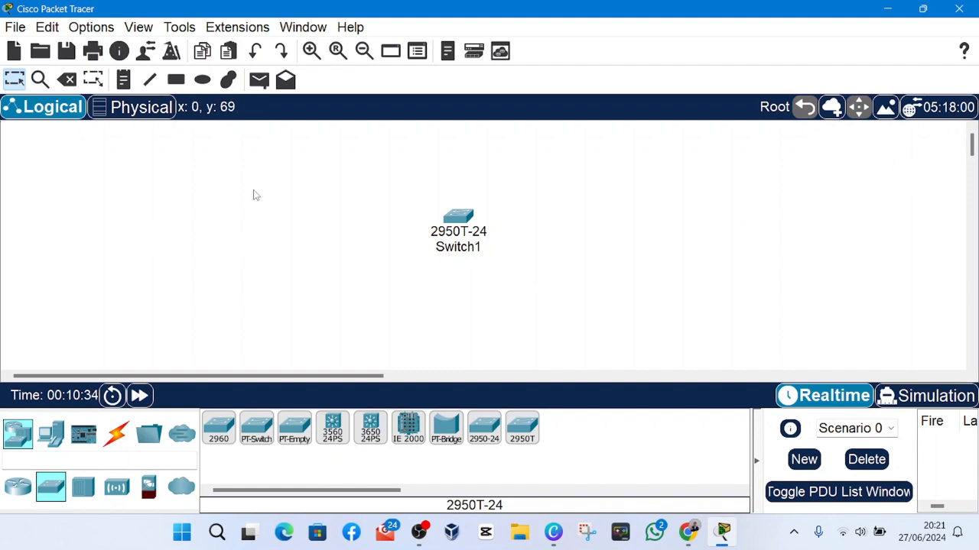
left_click_drag(2, 129, 427, 344)
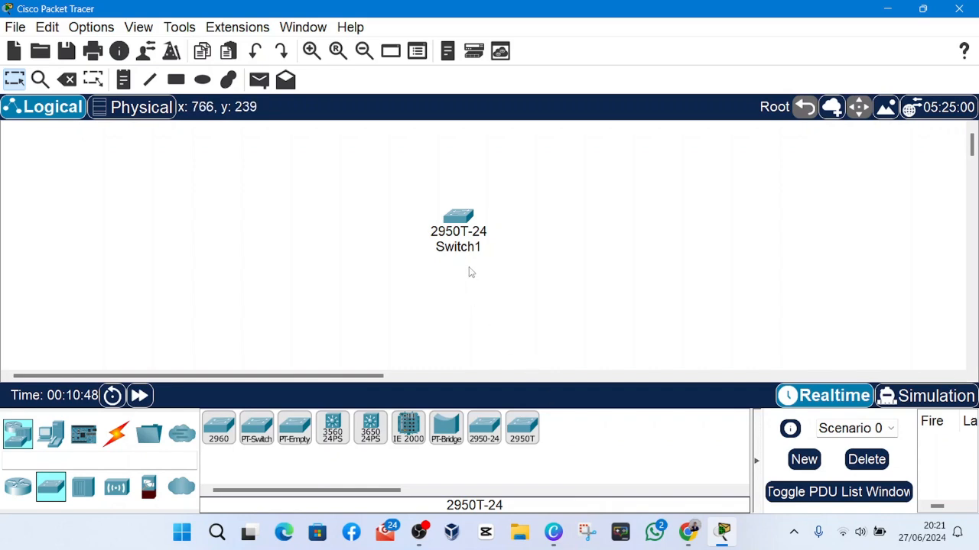
Open the command line interface of the lone 2950T-24 switch and start a session at the Switch> prompt.
left_click(461, 219)
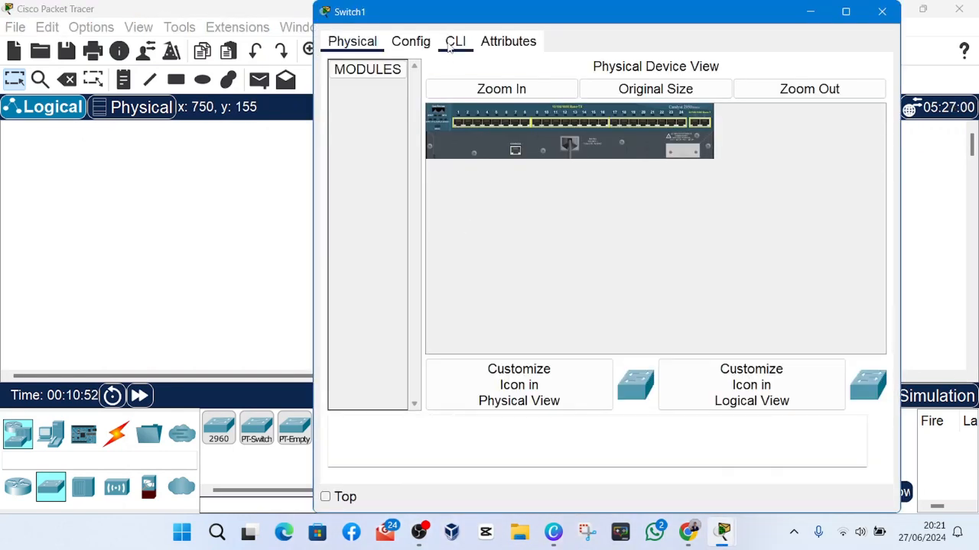
left_click(453, 45)
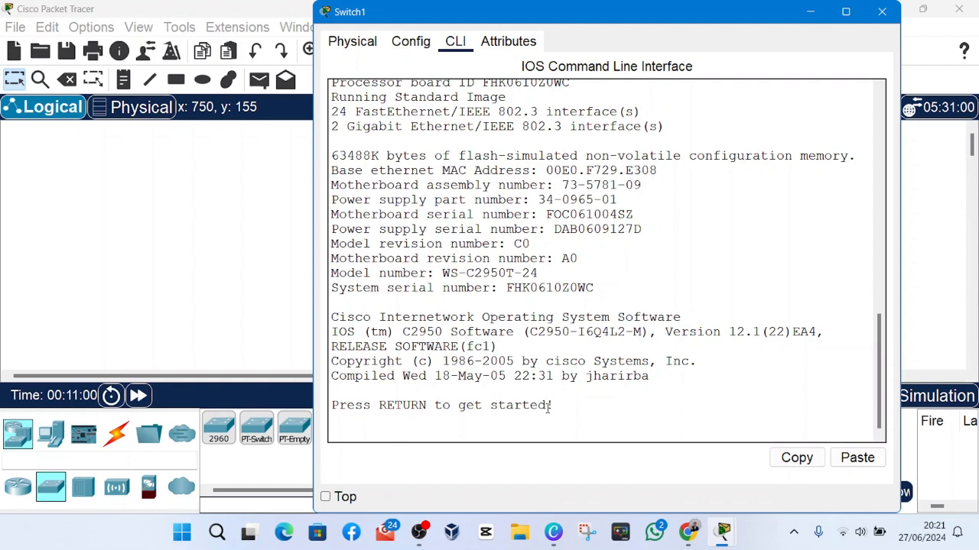
key("Return")
key("Return")
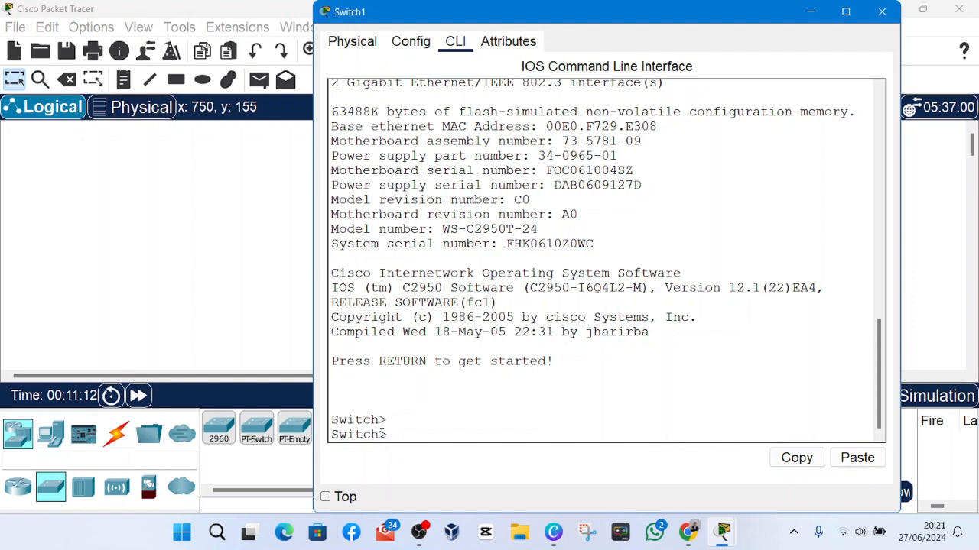
List the commands available at the Switch> prompt with the ? help command.
left_click(410, 420)
left_click(397, 422)
type("?")
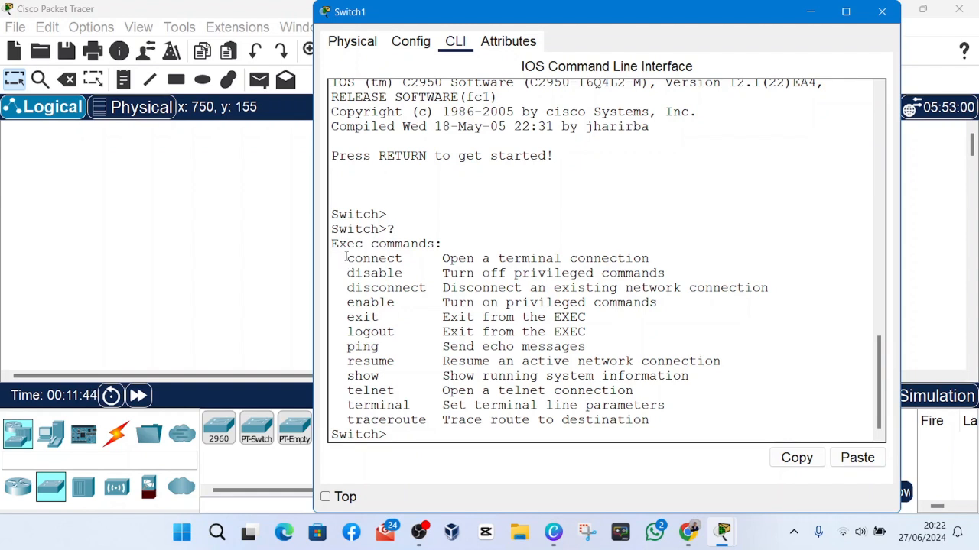
Examine the list of Exec commands, including ping and telnet, and the > sign in the Switch> prompt.
mouse_move(343, 258)
left_mouse_down()
mouse_move(429, 426)
mouse_move(403, 405)
mouse_move(379, 288)
mouse_move(348, 258)
mouse_move(334, 260)
left_mouse_up()
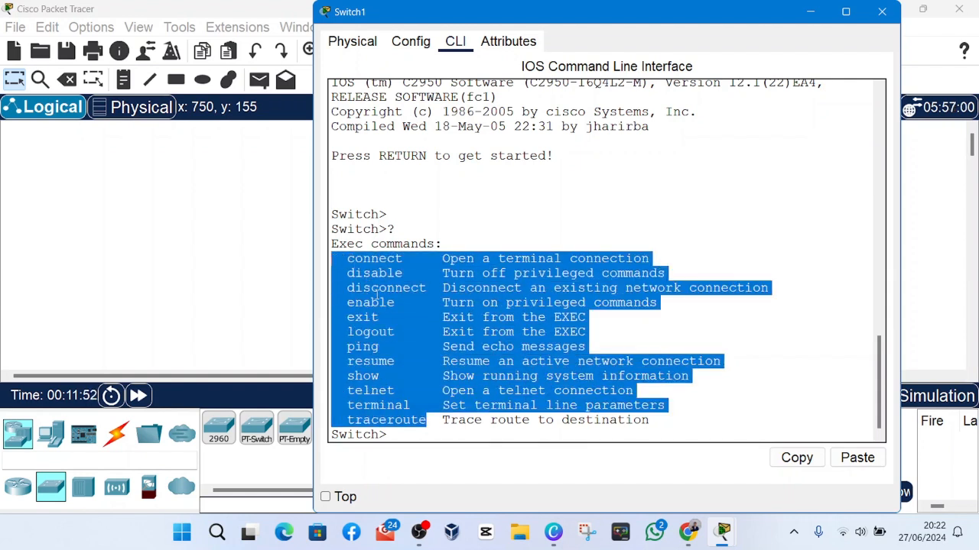
left_click(386, 371)
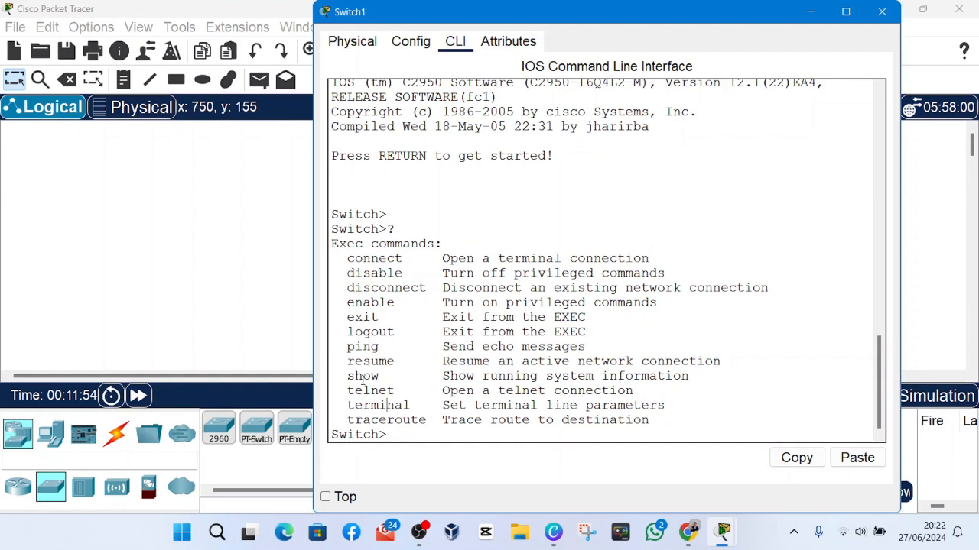
left_click_drag(361, 346, 394, 346)
left_click_drag(370, 390, 394, 390)
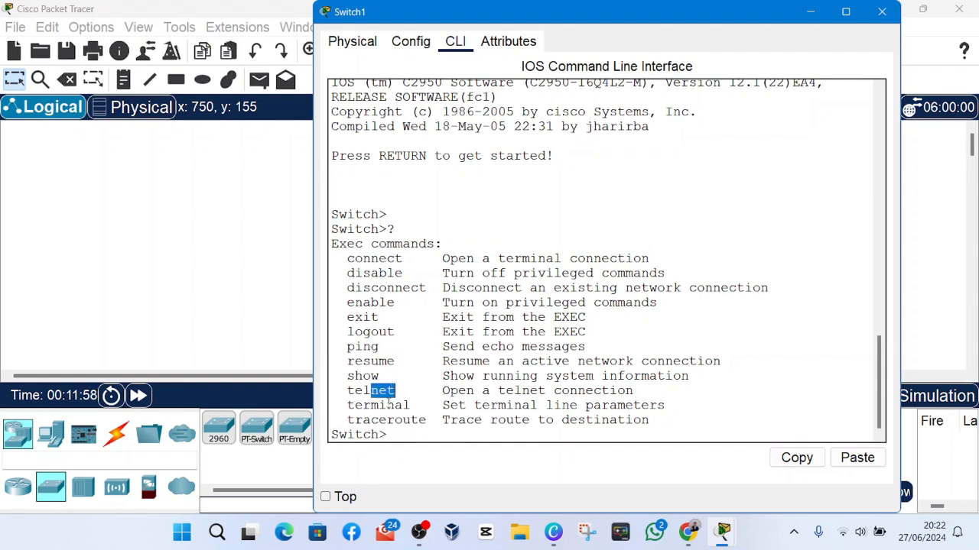
left_click(387, 311)
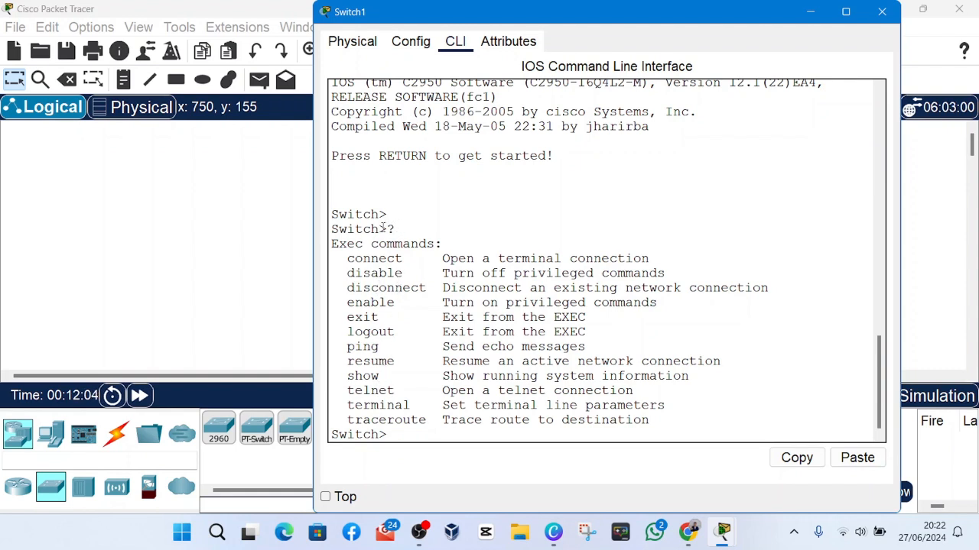
left_click_drag(380, 216, 396, 218)
left_click(383, 215)
left_click_drag(377, 217, 391, 218)
left_click(390, 217)
left_click(391, 221)
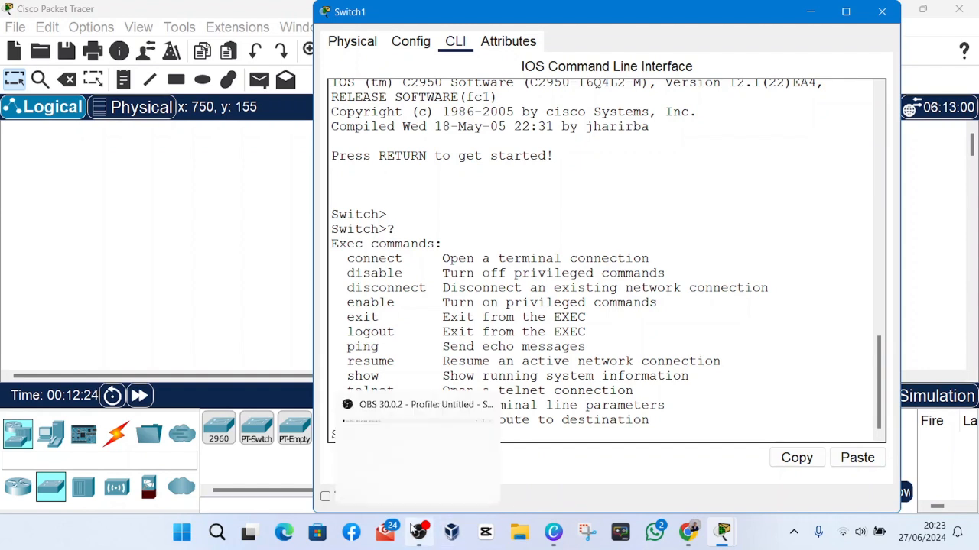
left_click(419, 532)
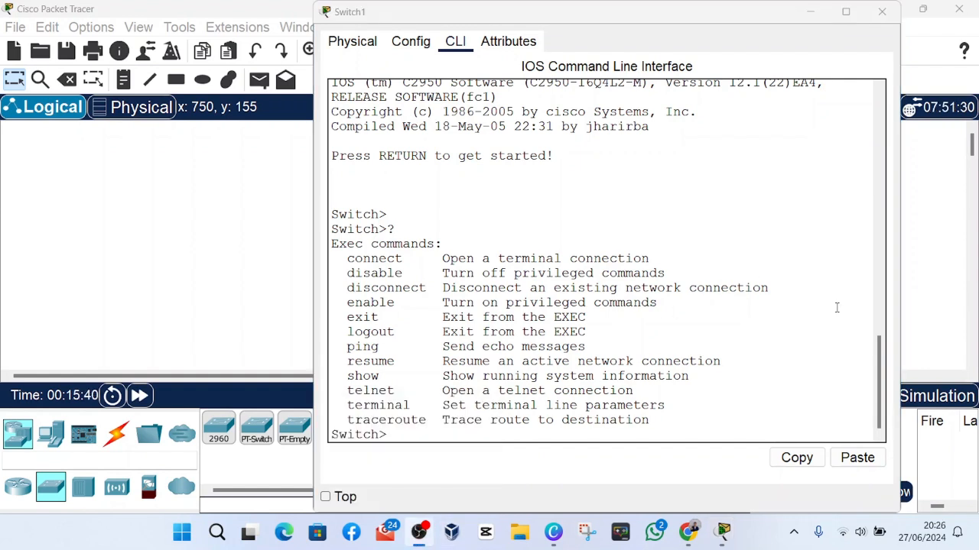
Switch from the Switch> prompt to privileged EXEC mode with the enable command.
left_click(837, 307)
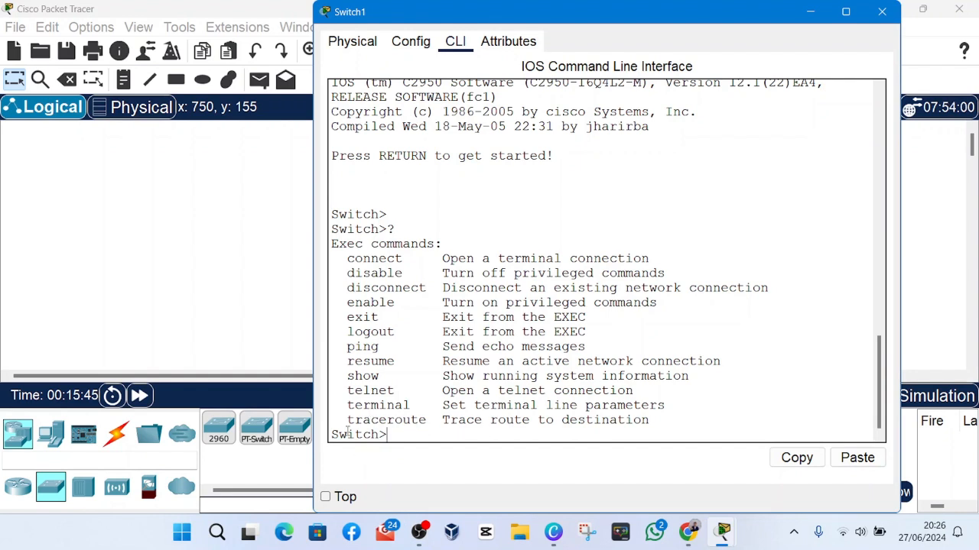
type("enable")
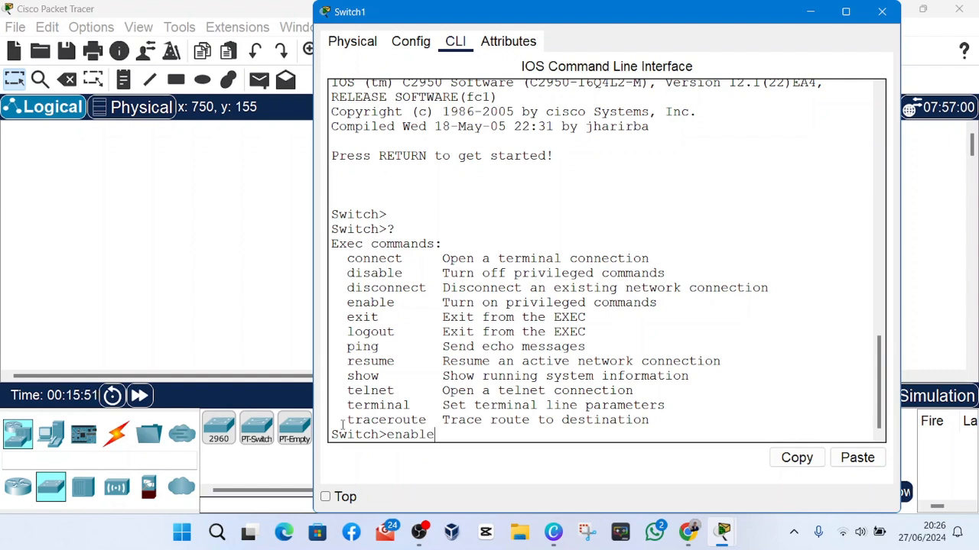
key("Return")
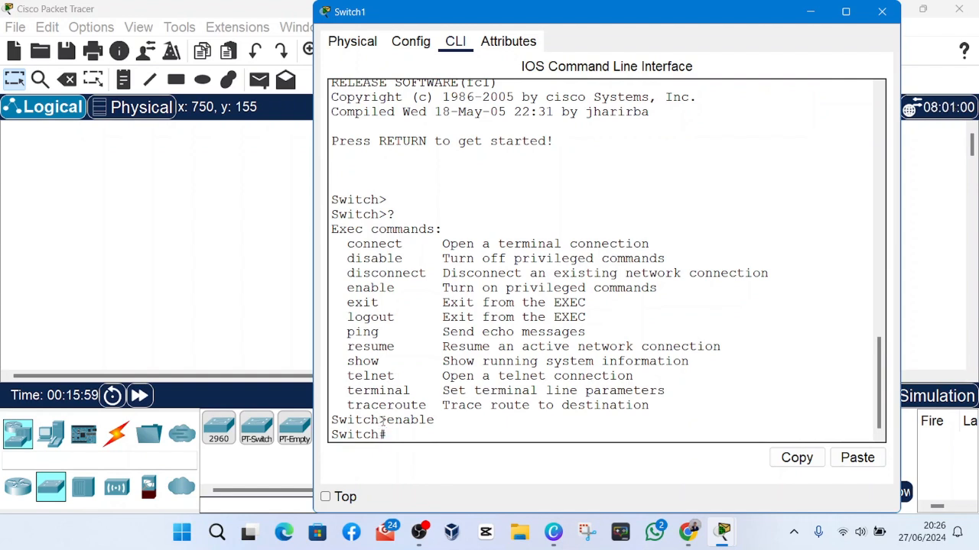
left_click_drag(379, 420, 387, 421)
left_click_drag(377, 434, 387, 435)
List the privileged EXEC commands with the ? help command and examine the --More-- marker and the show entry.
type("?")
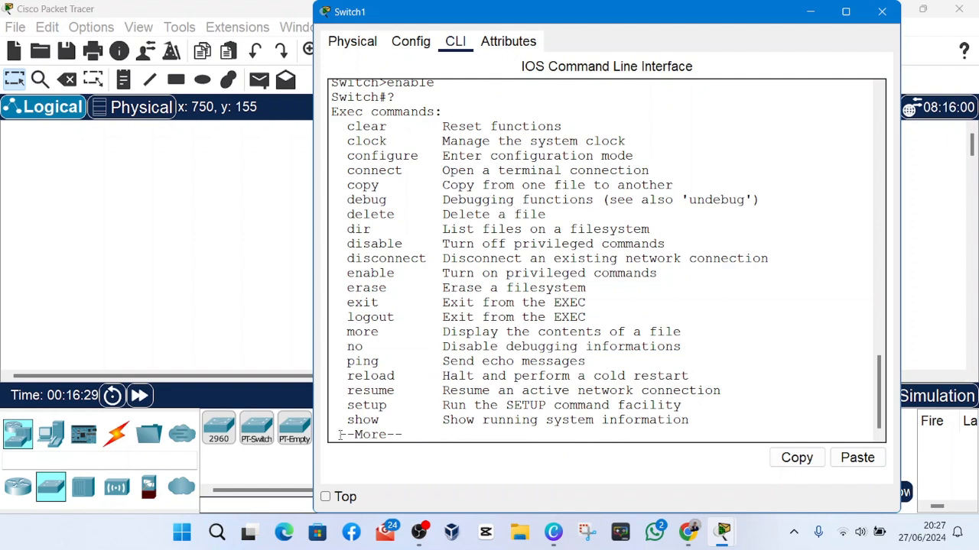
left_click_drag(339, 434, 412, 436)
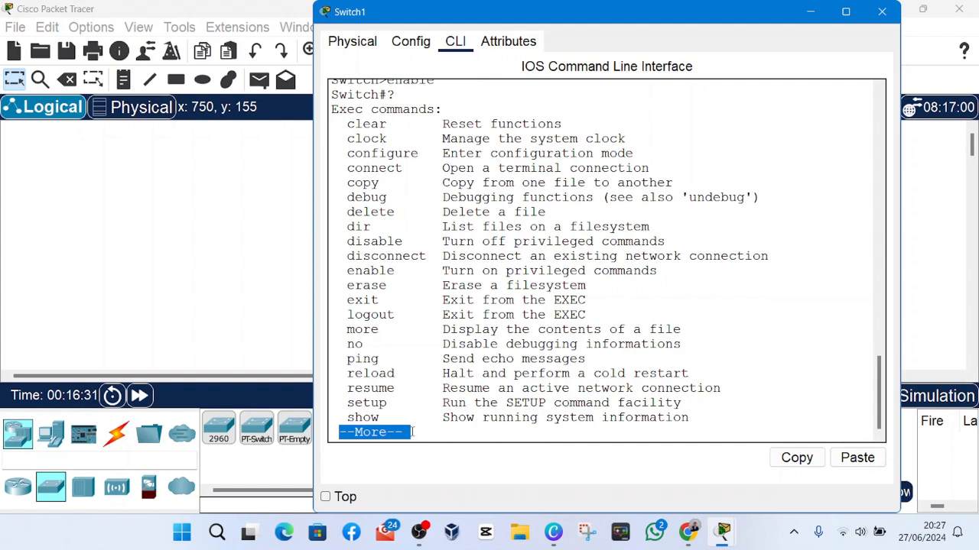
left_click(339, 431)
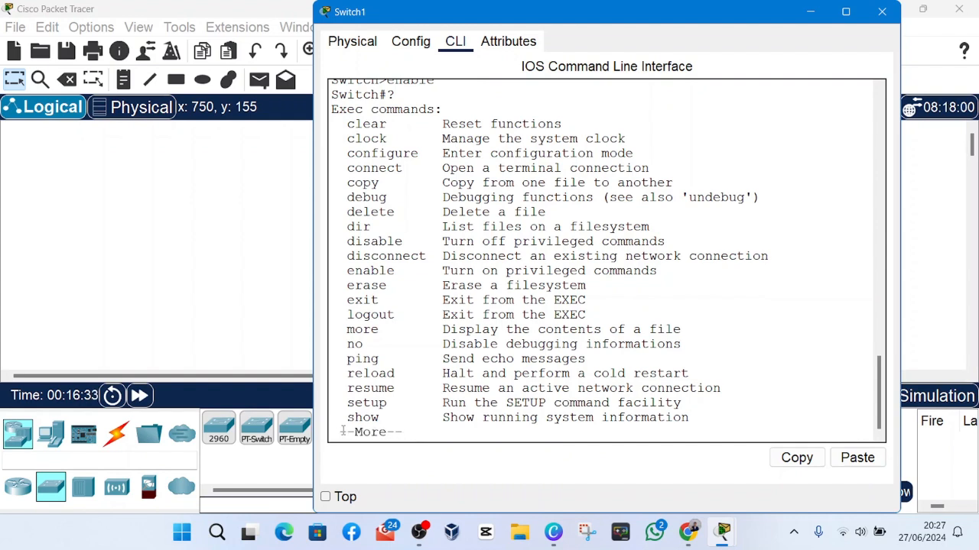
left_click_drag(341, 432, 402, 440)
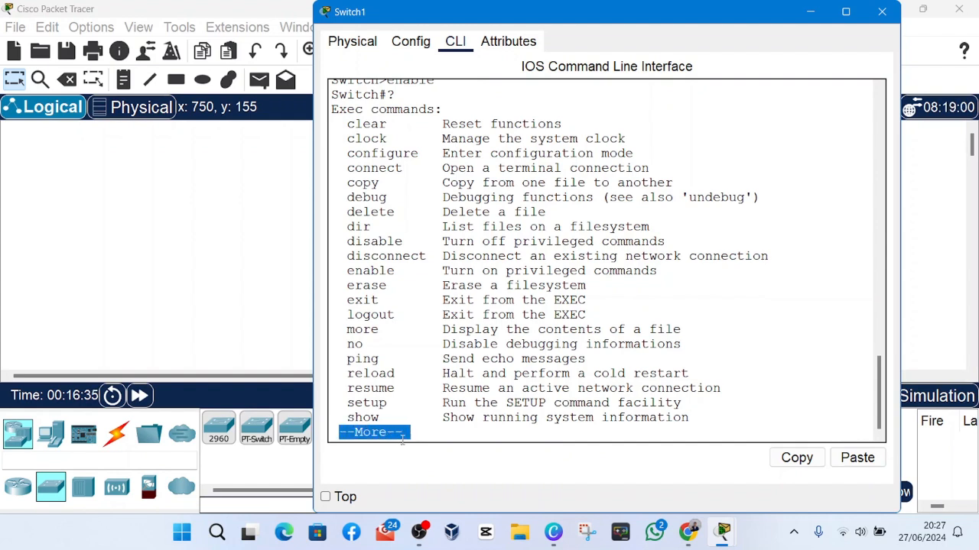
left_click(404, 432)
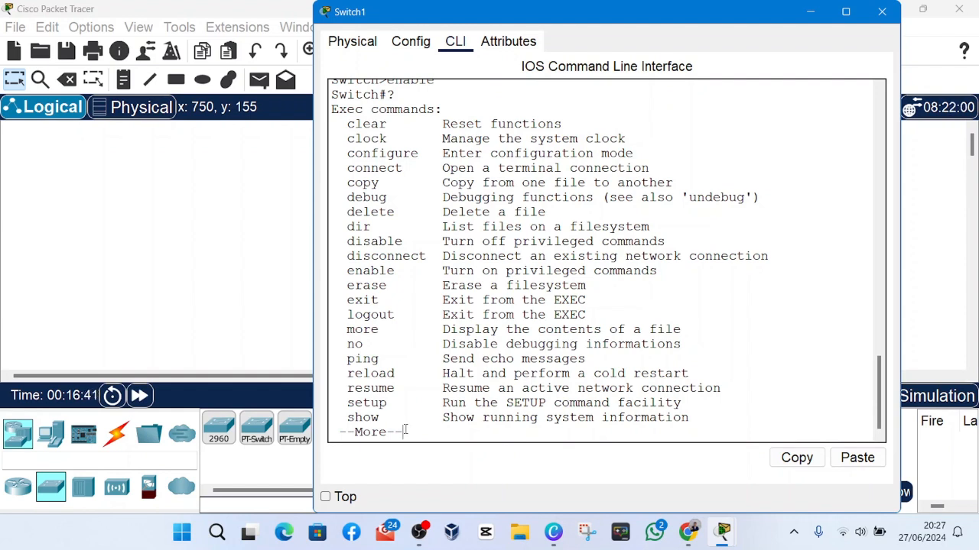
left_click_drag(382, 417, 346, 417)
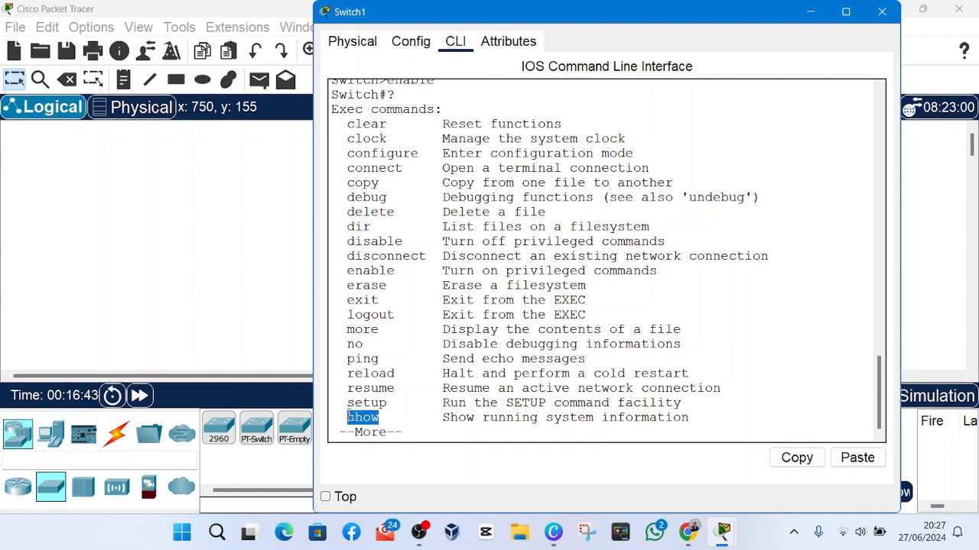
left_click(354, 417)
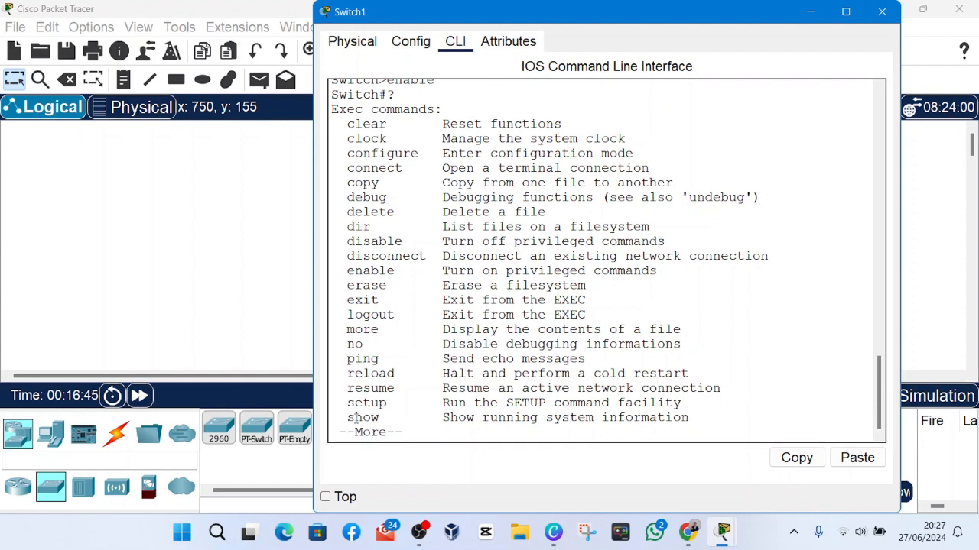
Advance the privileged EXEC command list by one line, page on to its end, and review the list.
key("Return")
left_click_drag(375, 420, 347, 422)
left_click(348, 415)
left_click(379, 413)
left_click(349, 421)
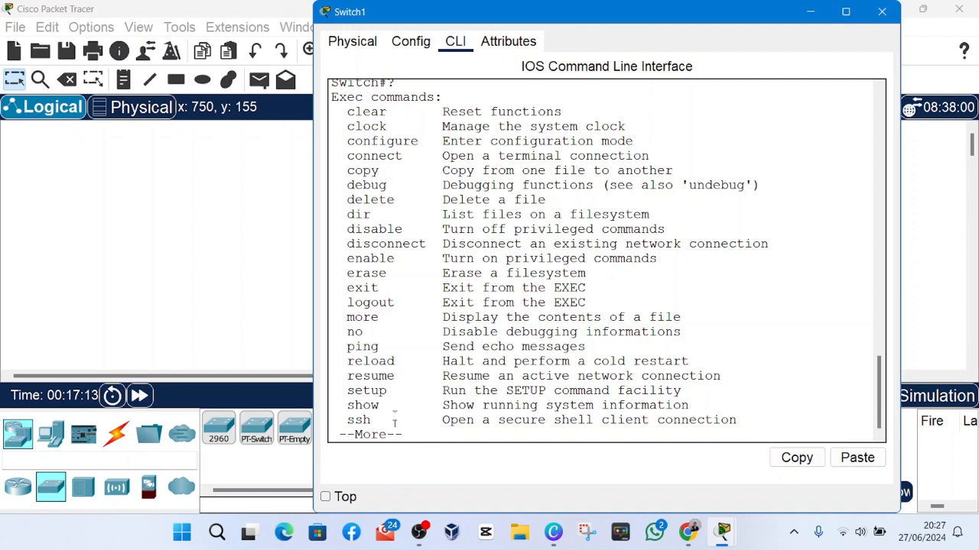
key("space")
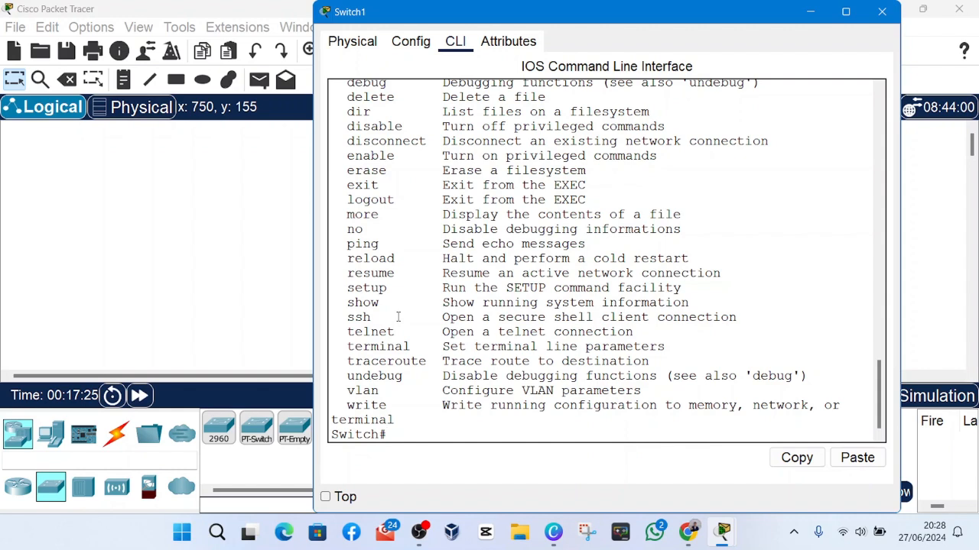
scroll(397, 317, "up", 4)
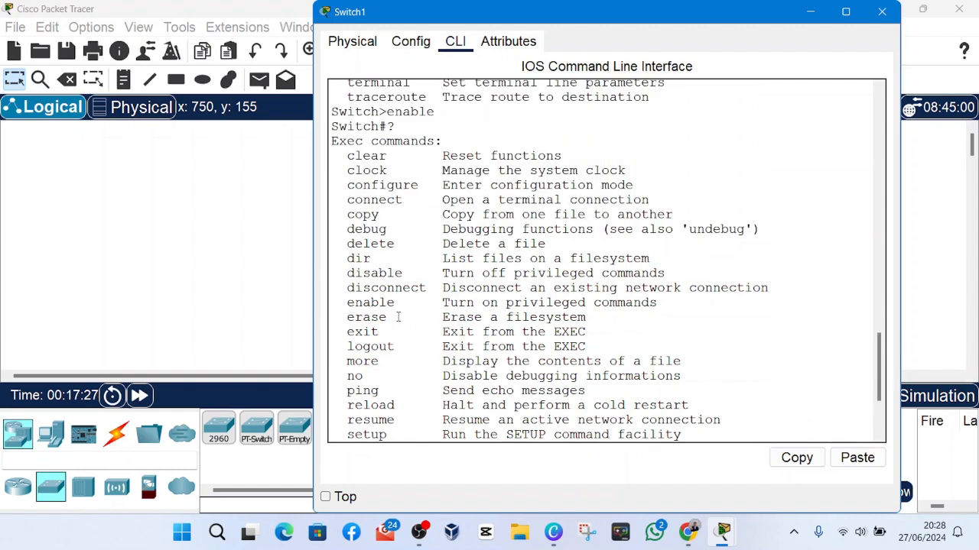
scroll(398, 317, "down", 4)
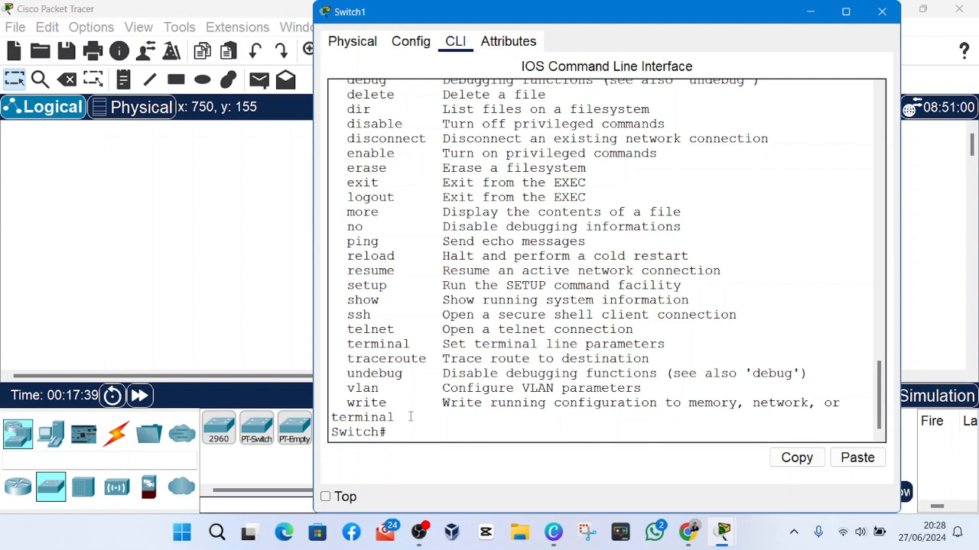
Enter global configuration mode from the Switch# prompt with the conf t command.
type("conf t")
key("Return")
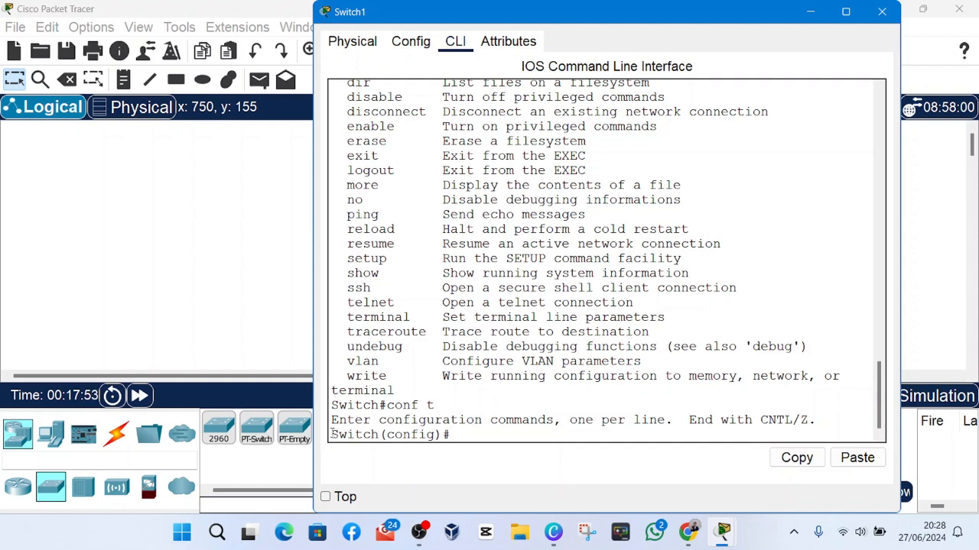
Examine the Switch(config)# prompt and compare it with the privileged EXEC command list above, including the write entry.
left_click_drag(332, 433, 428, 447)
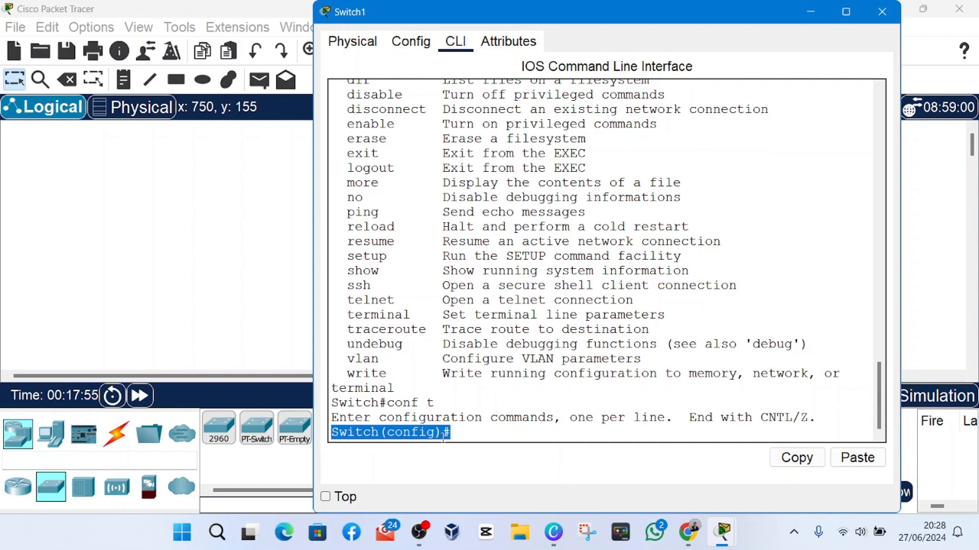
left_click(445, 432)
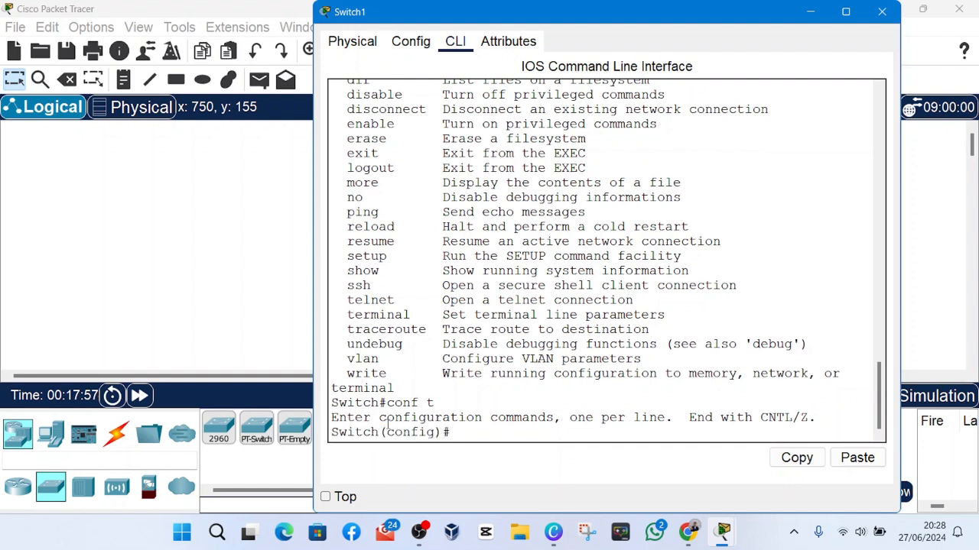
left_click_drag(331, 433, 452, 435)
left_click(457, 434)
left_click_drag(332, 432, 453, 435)
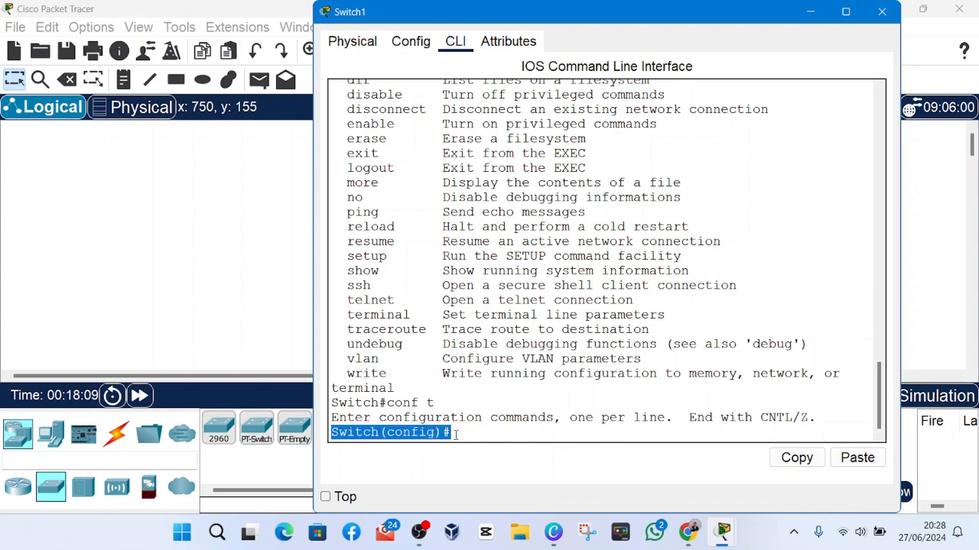
left_click(453, 434)
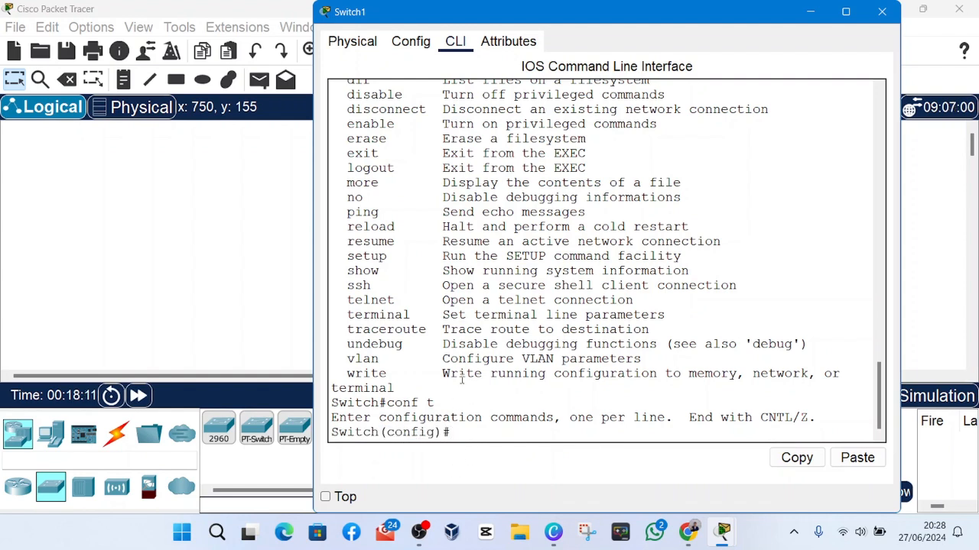
scroll(412, 295, "up", 2)
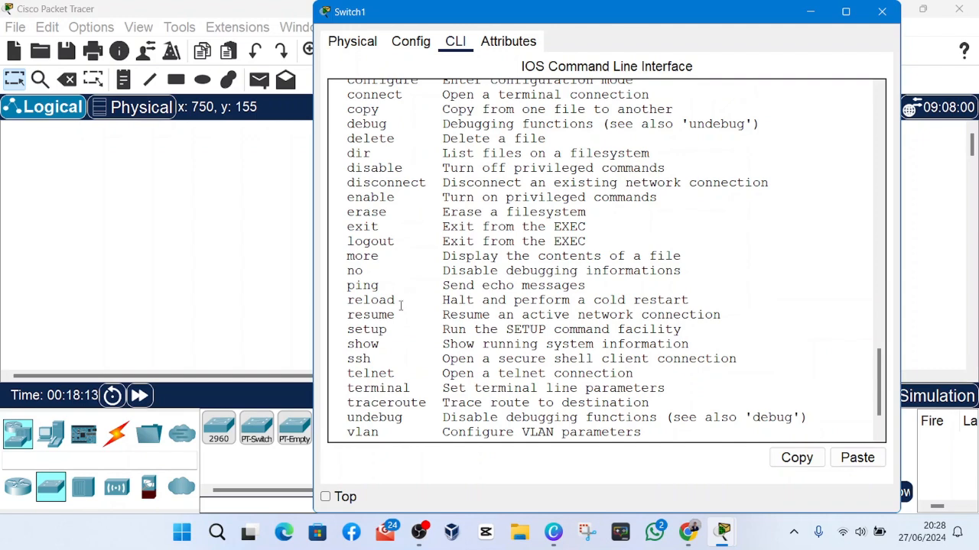
scroll(399, 309, "down", 2)
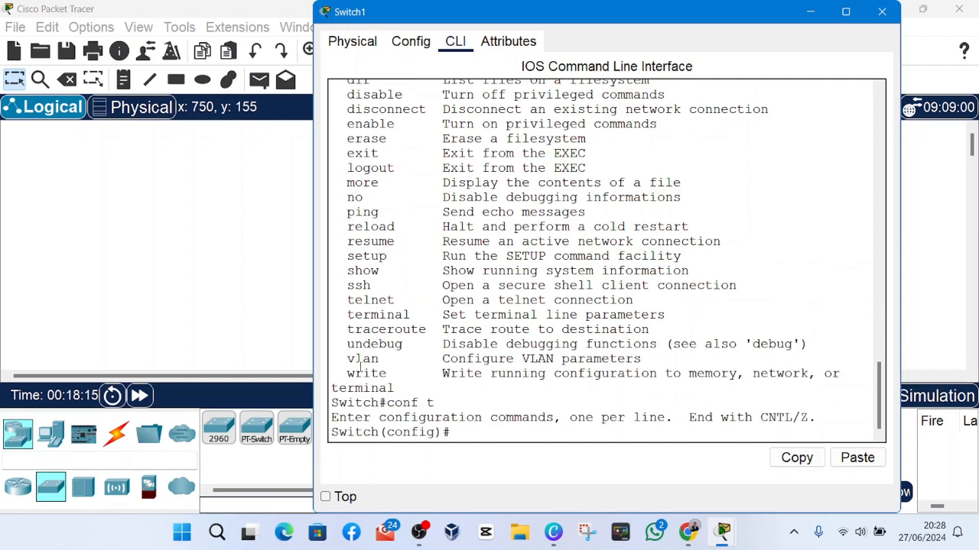
left_click_drag(348, 373, 594, 344)
left_click(442, 376)
left_click_drag(379, 433, 452, 433)
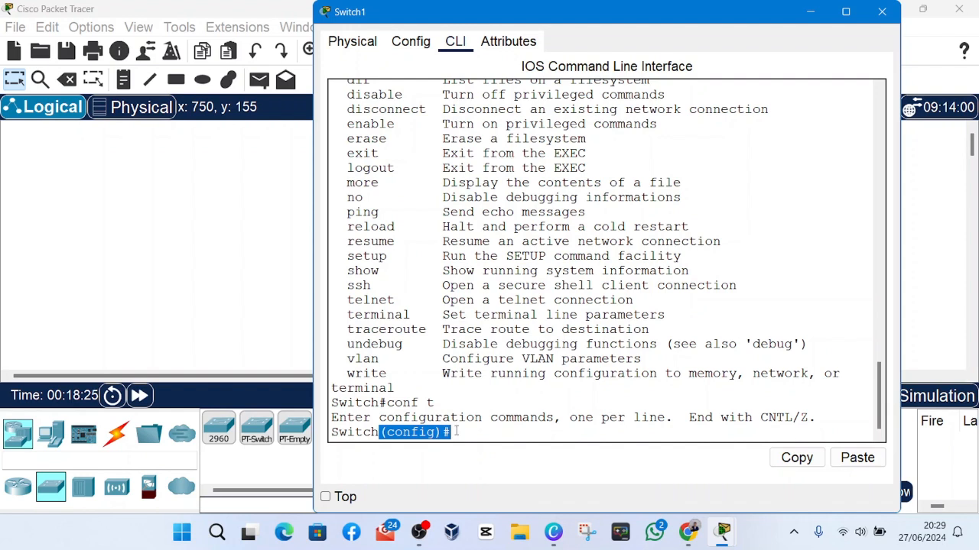
left_click(464, 436)
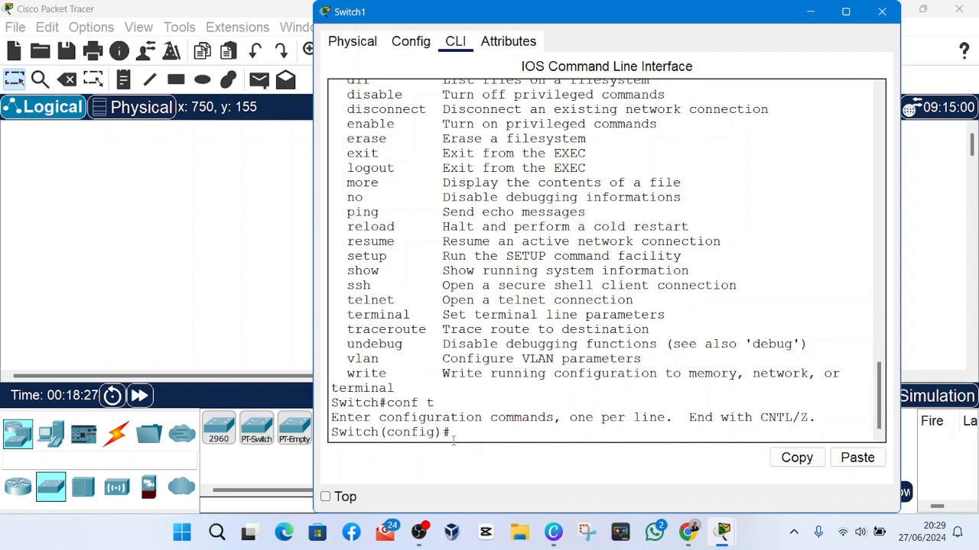
List the global configuration commands with the ? help command and page through to the end of the list.
mouse_move(453, 434)
left_mouse_down()
mouse_move(398, 417)
mouse_move(345, 212)
mouse_move(336, 403)
mouse_move(493, 418)
mouse_move(441, 430)
mouse_move(458, 430)
left_mouse_up()
type("?")
scroll(474, 339, "up", 5)
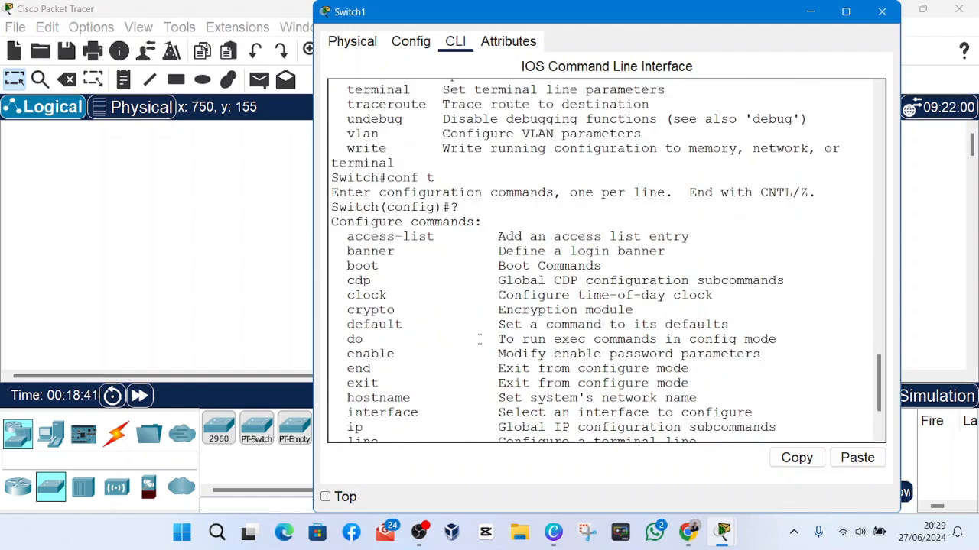
scroll(419, 317, "down", 3)
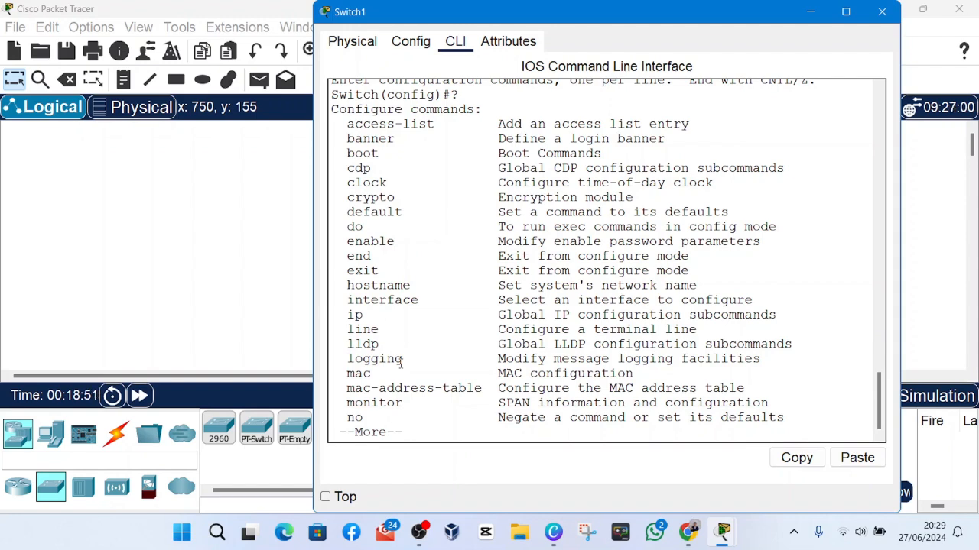
key("space")
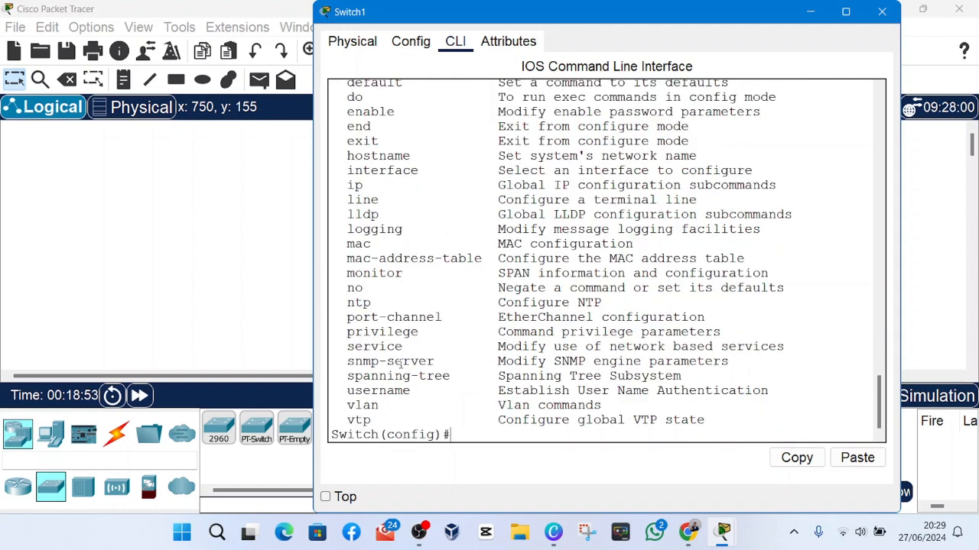
Examine the list of Configure commands from access-list to vtp and the Switch(config)# prompt beneath it.
scroll(400, 365, "up", 5)
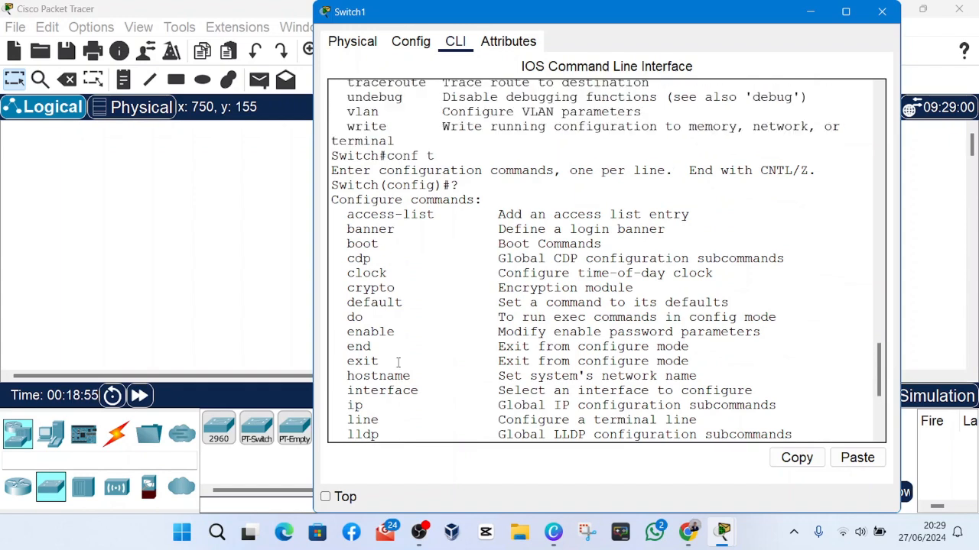
scroll(397, 363, "down", 2)
scroll(397, 363, "down", 4)
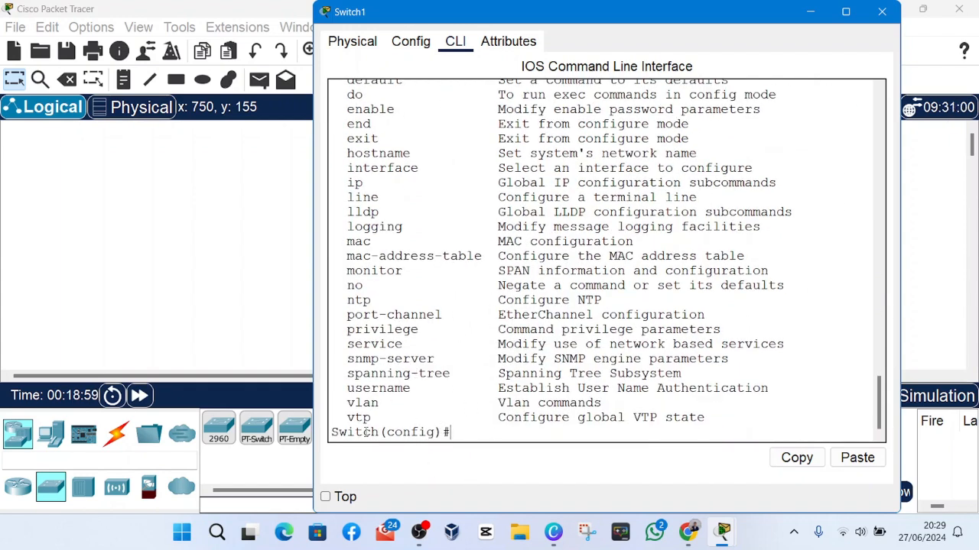
left_click_drag(334, 434, 415, 442)
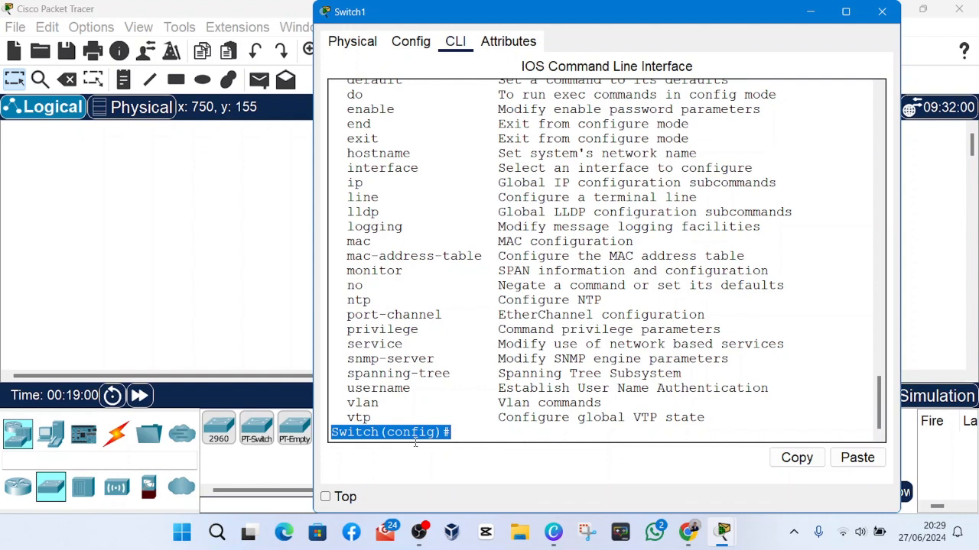
left_click(483, 443)
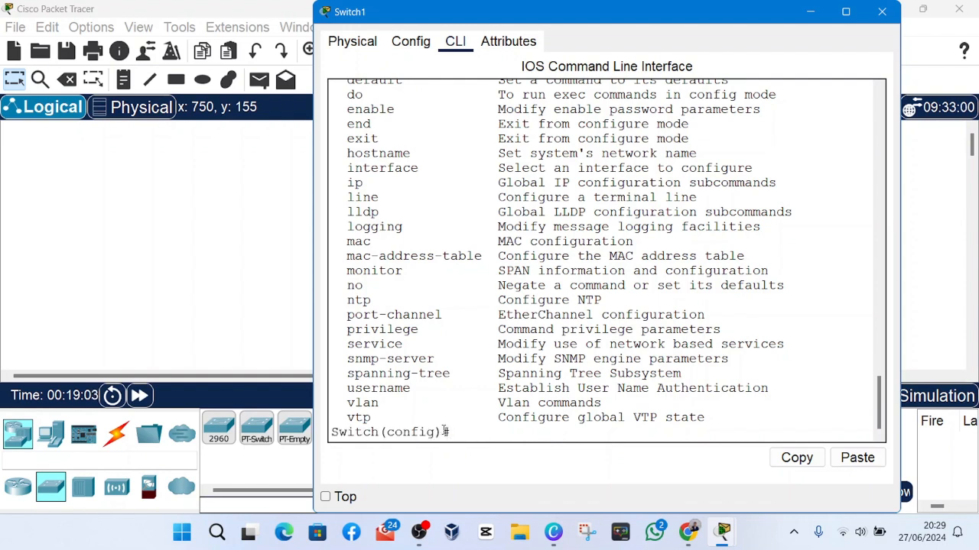
left_click_drag(458, 434, 332, 430)
left_click(331, 433)
left_click(452, 434)
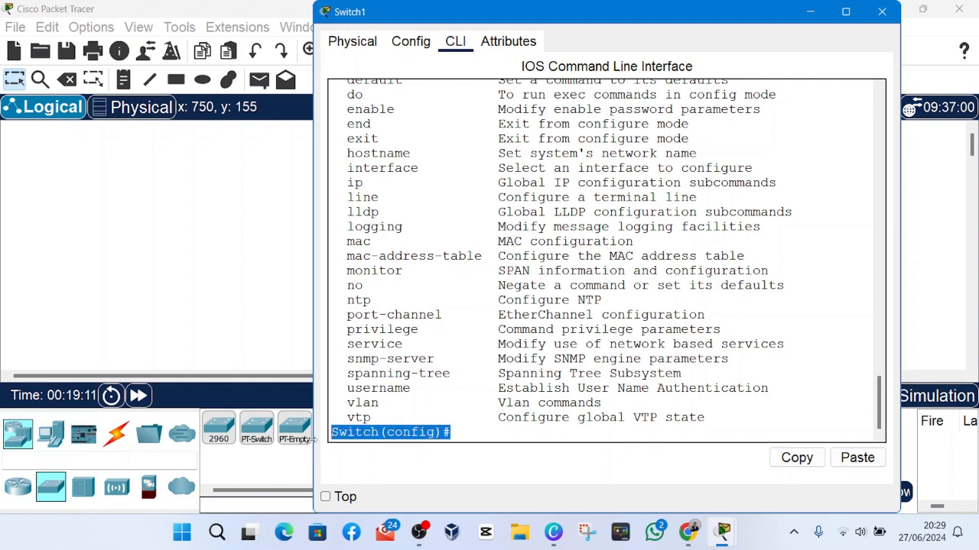
left_click(335, 434)
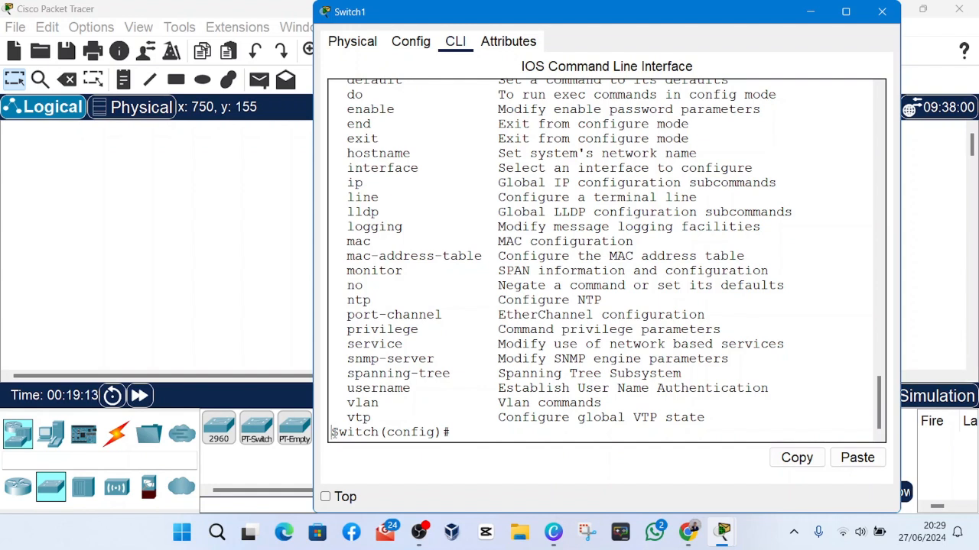
left_click_drag(334, 433, 455, 434)
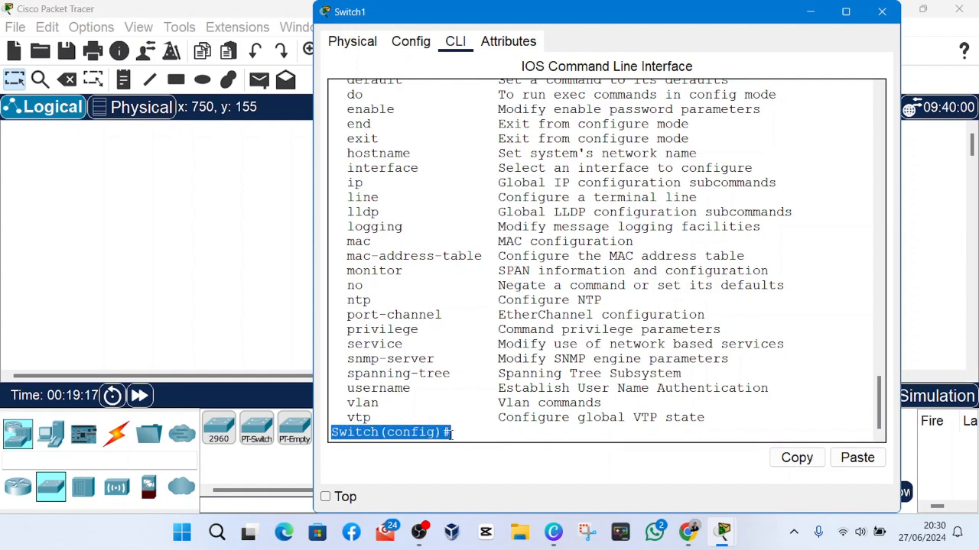
left_click(452, 434)
left_click_drag(451, 433, 340, 434)
left_click(428, 382)
scroll(425, 382, "up", 3)
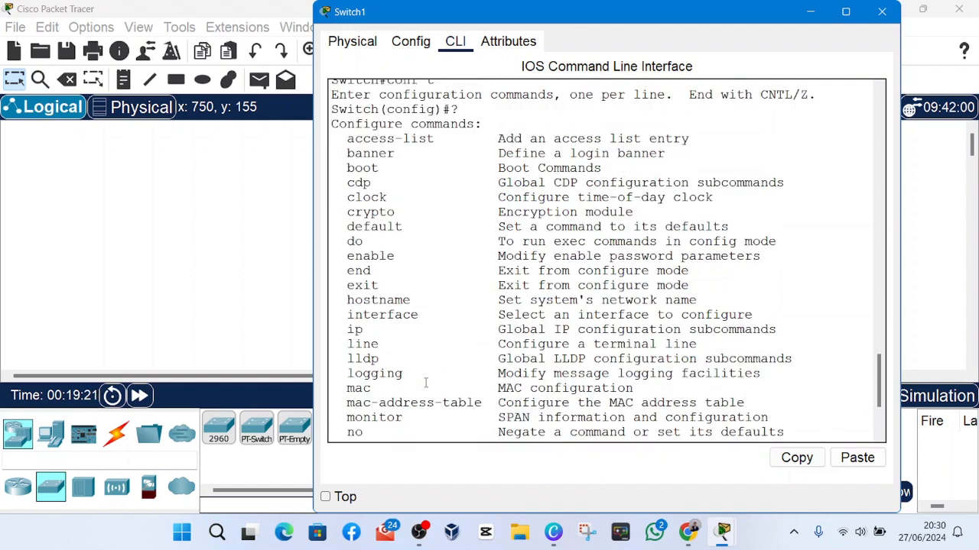
scroll(426, 383, "down", 3)
scroll(426, 386, "up", 5)
scroll(425, 388, "down", 7)
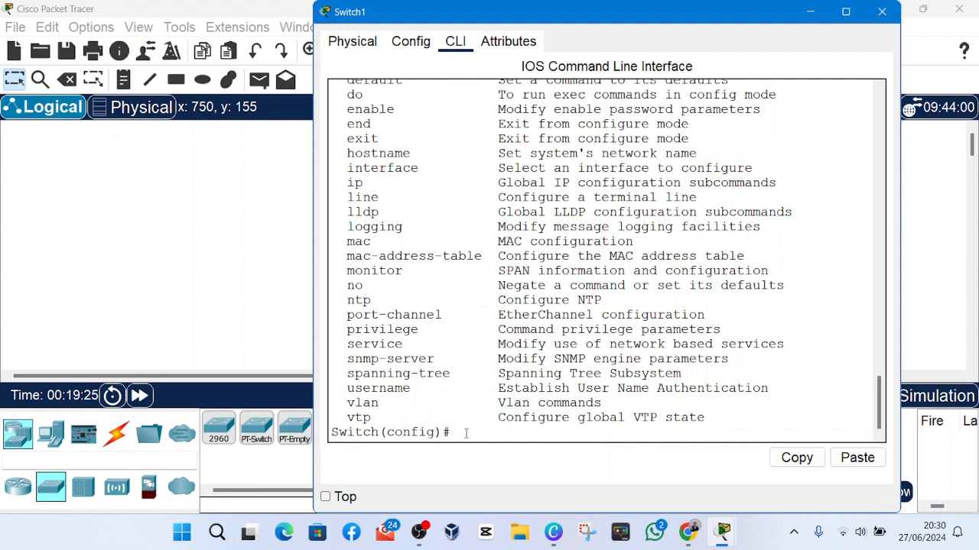
Leave global configuration mode with the exit command and return to the Switch# prompt.
type("exit")
key("Return")
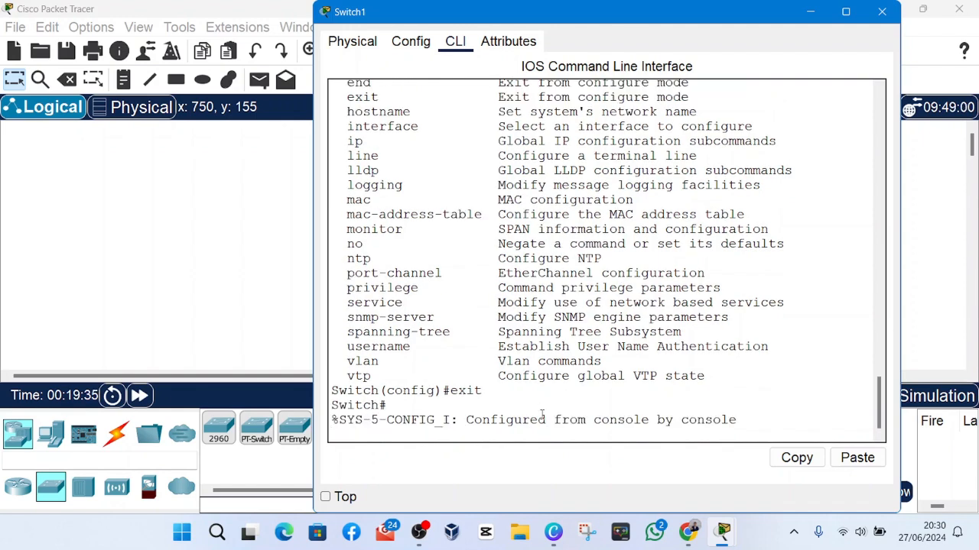
key("Return")
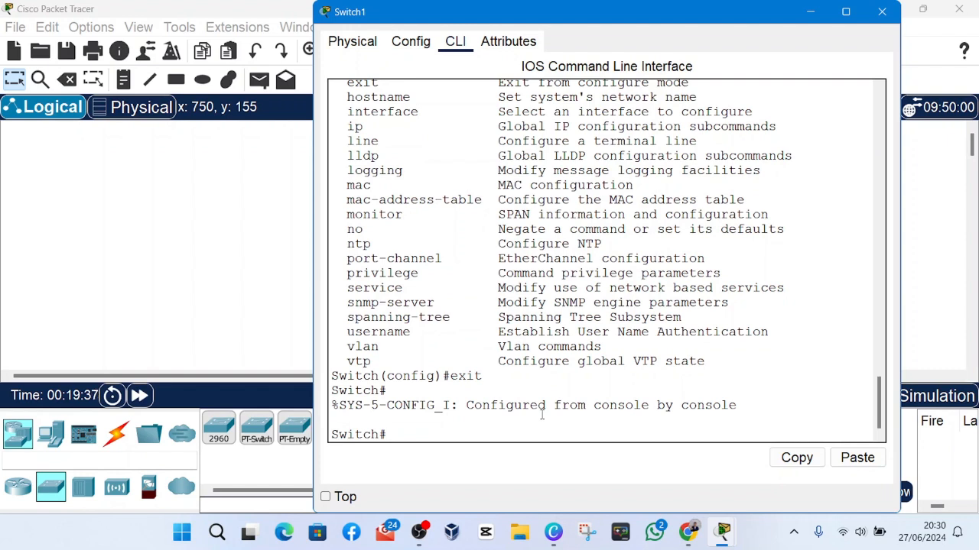
Examine the Switch# prompt against the Switch(config)# prompt and the list of Configure commands above it.
mouse_move(387, 434)
left_mouse_down()
mouse_move(330, 434)
mouse_move(388, 434)
left_mouse_up()
left_click(331, 434)
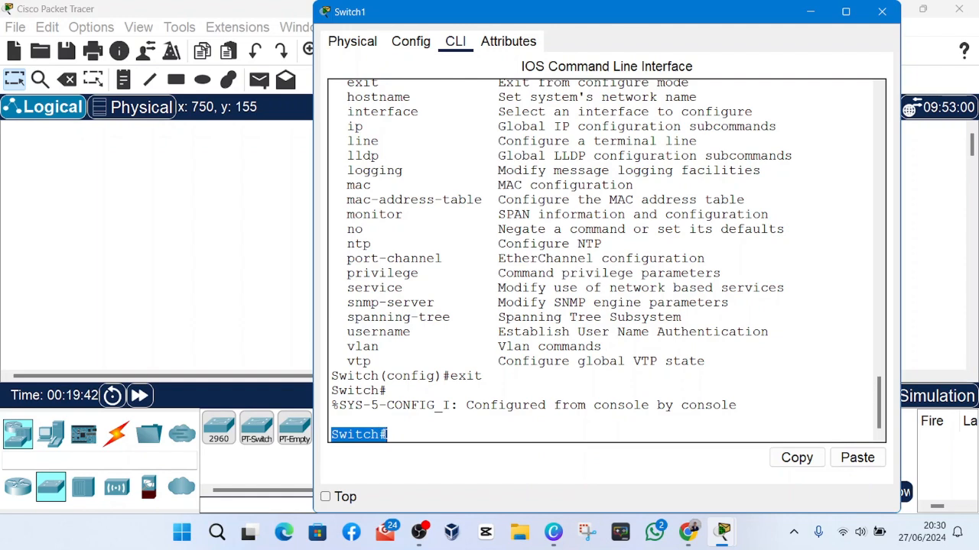
scroll(406, 409, "up", 4)
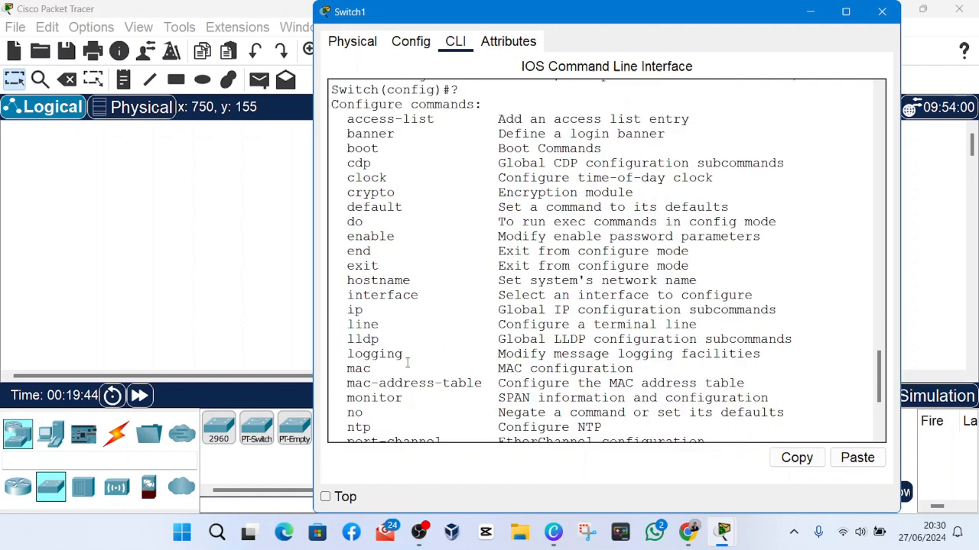
scroll(407, 359, "down", 5)
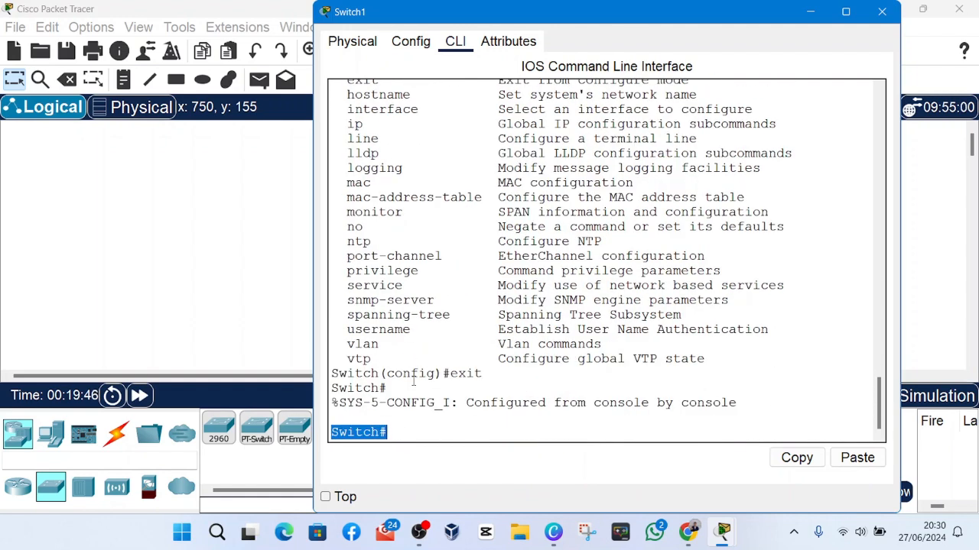
scroll(442, 382, "up", 3)
scroll(397, 317, "up", 3)
scroll(391, 337, "down", 6)
left_click_drag(390, 432, 334, 430)
left_click(334, 430)
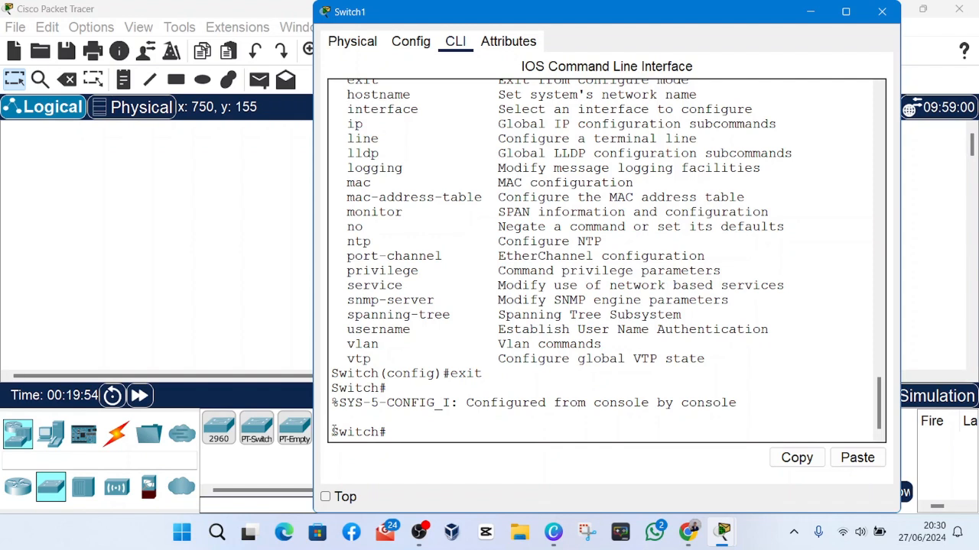
left_click_drag(334, 431, 391, 432)
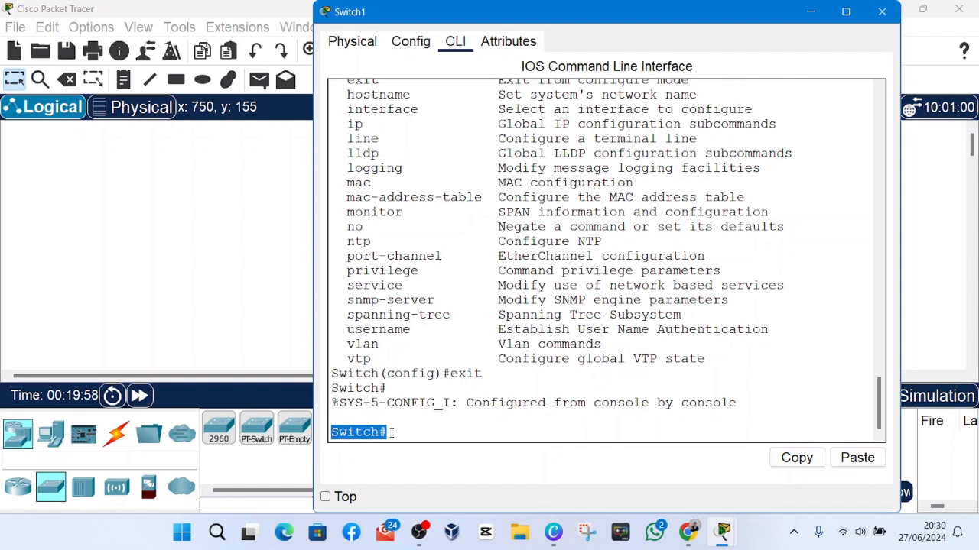
left_click(390, 433)
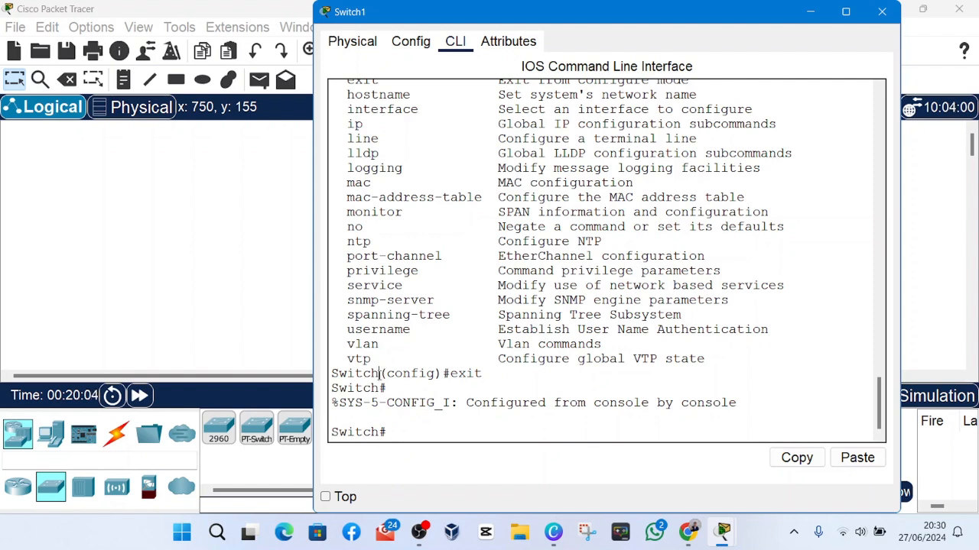
left_click_drag(380, 374, 445, 375)
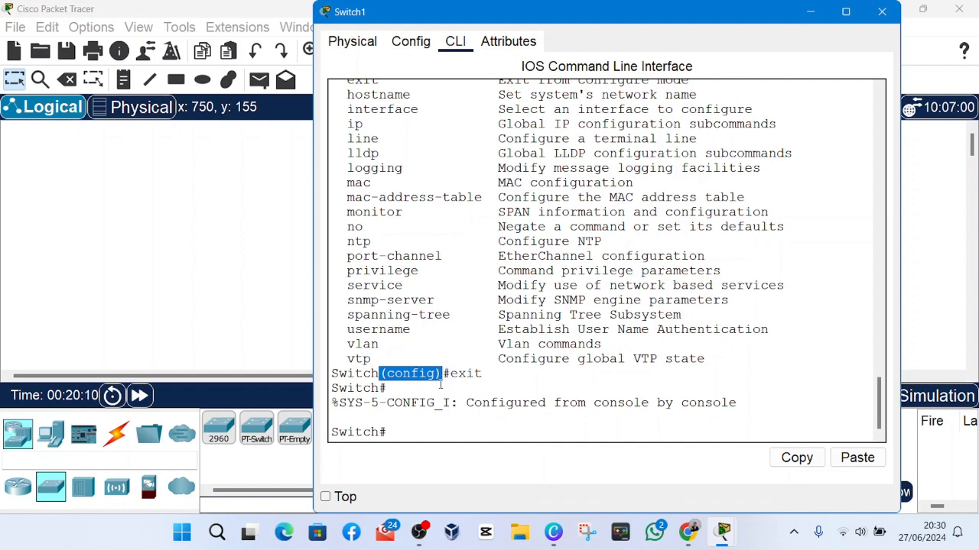
left_click_drag(444, 374, 380, 375)
left_click(419, 533)
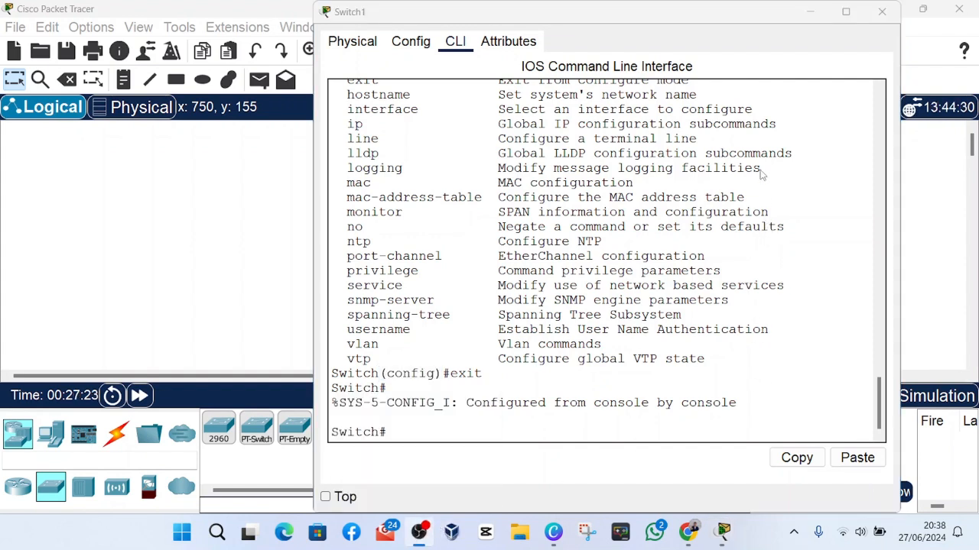
left_click(730, 15)
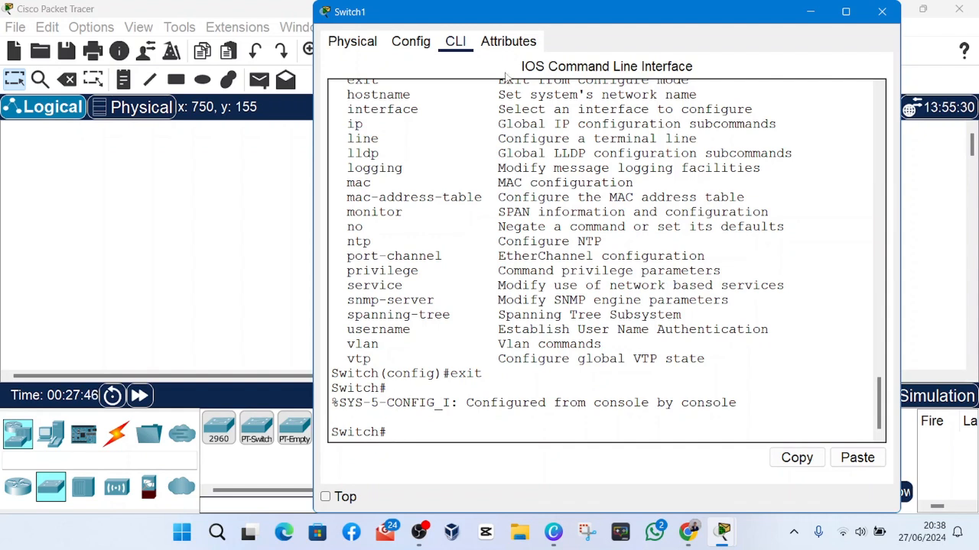
Close and reopen Switch1's command line, and enter global configuration mode with the conf t command.
left_click(870, 17)
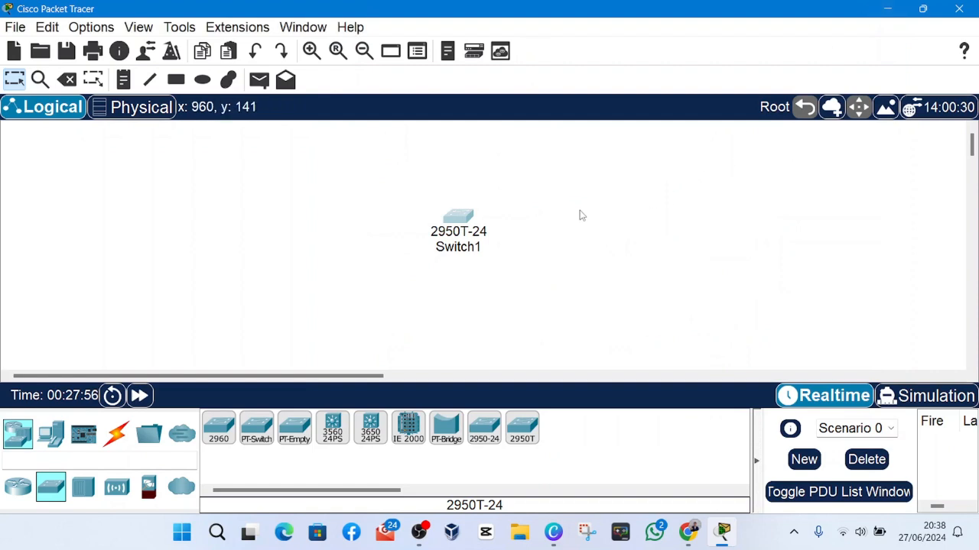
left_click(459, 218)
type("exit")
key("Return")
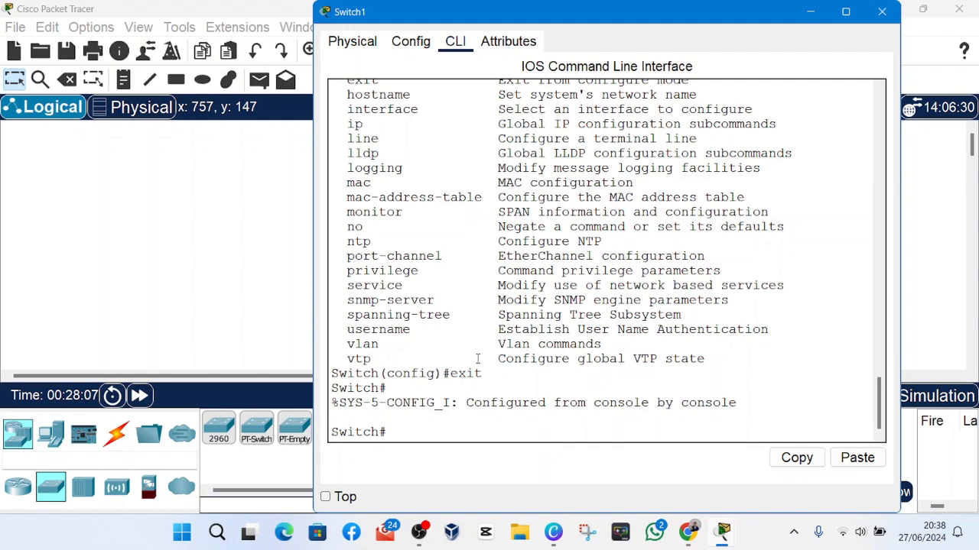
type("conf t")
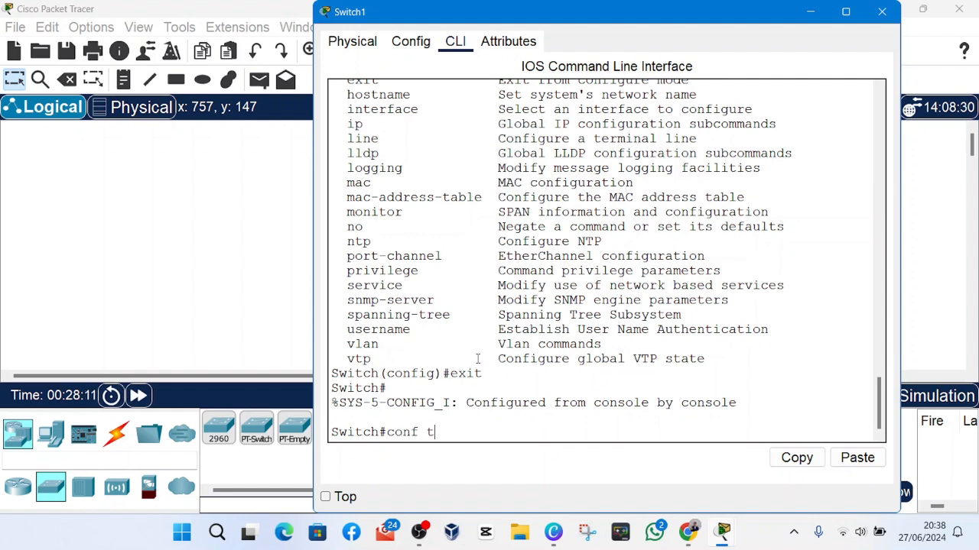
key("Return")
key("Return")
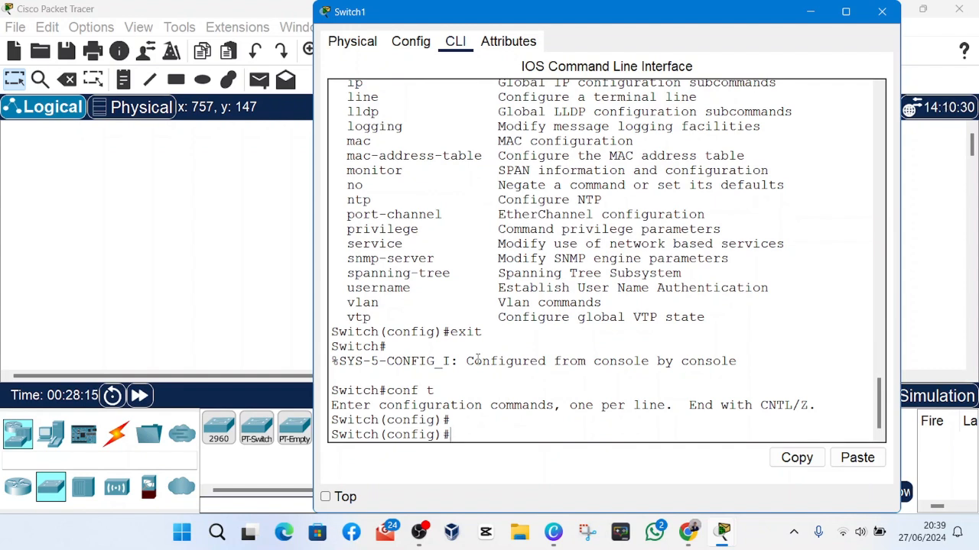
mouse_move(419, 531)
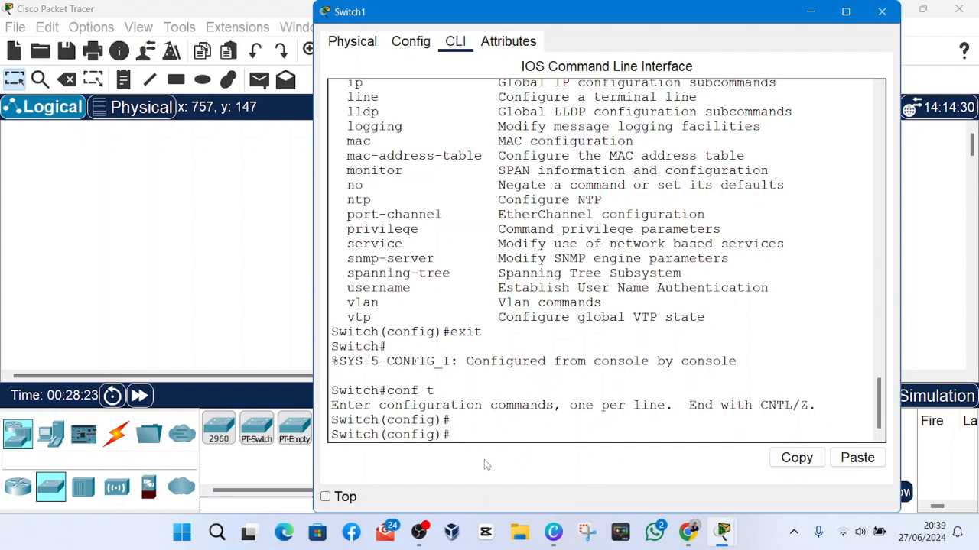
left_click(419, 532)
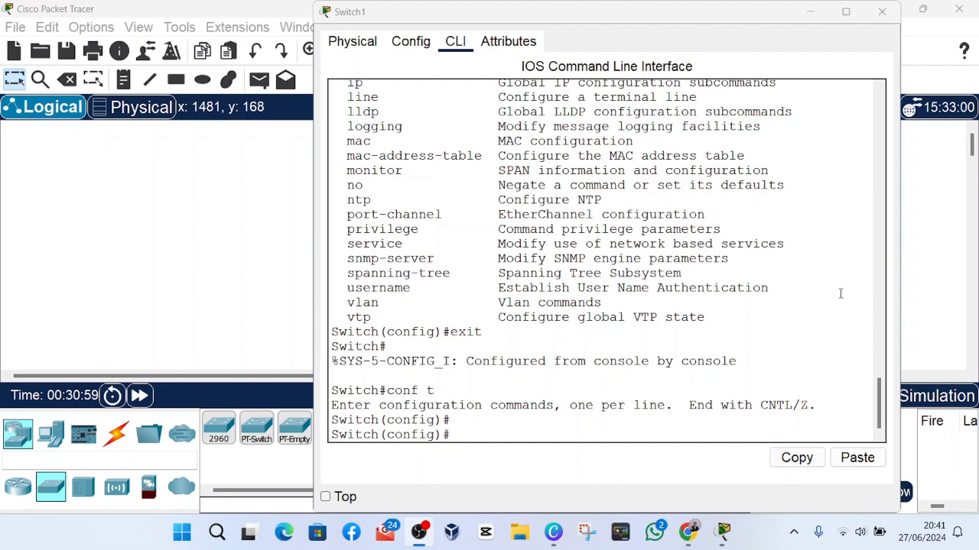
left_click(849, 297)
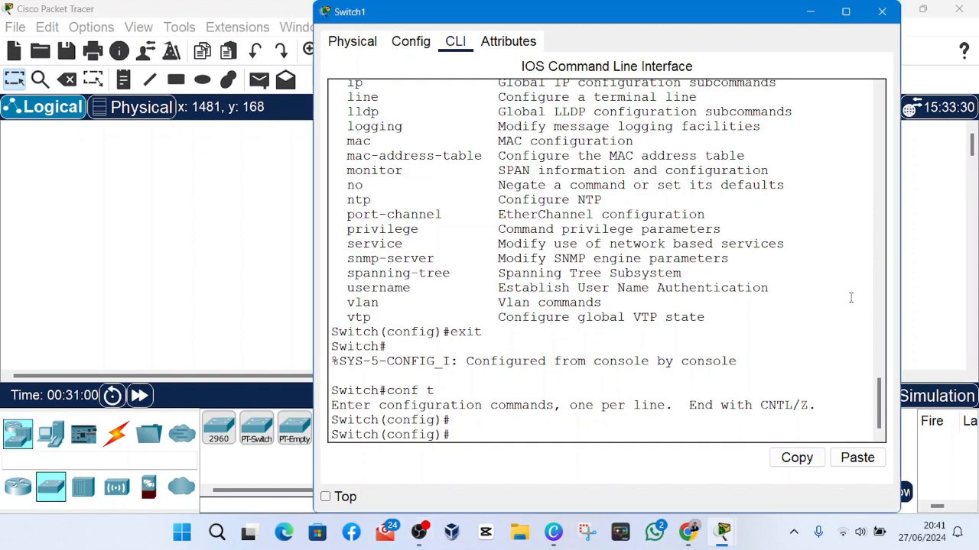
Set the switch's privileged EXEC password with the enable password command in global configuration mode.
left_click(484, 441)
type("enable pass")
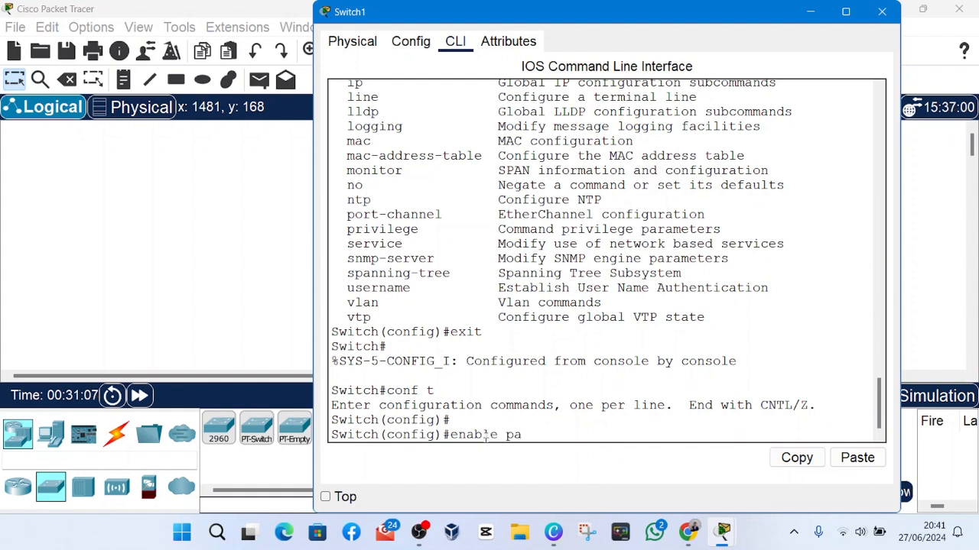
type("word")
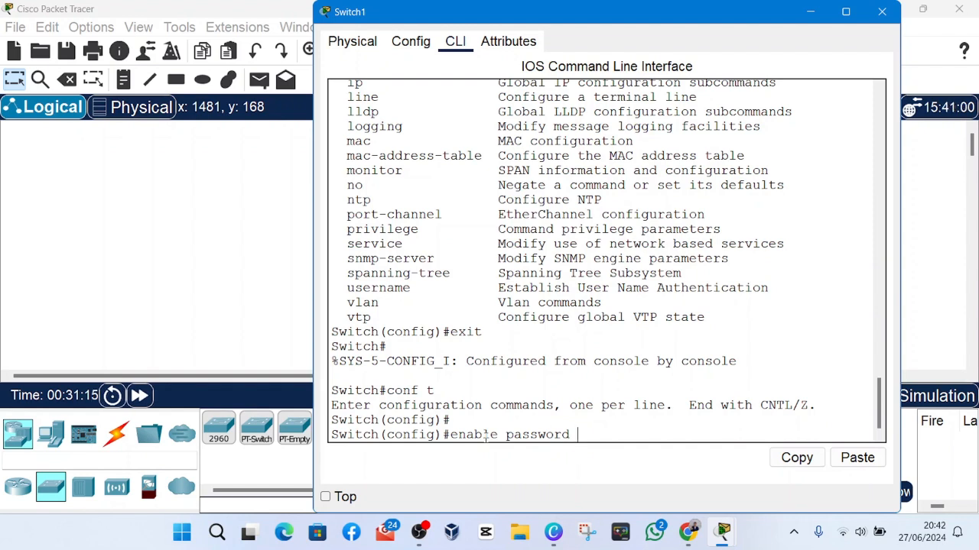
type("123")
left_click(423, 539)
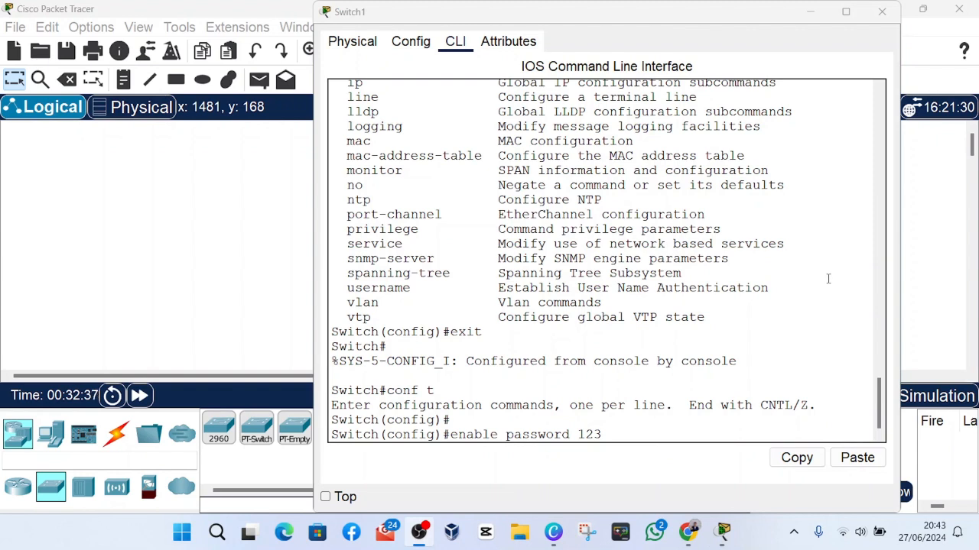
left_click(827, 280)
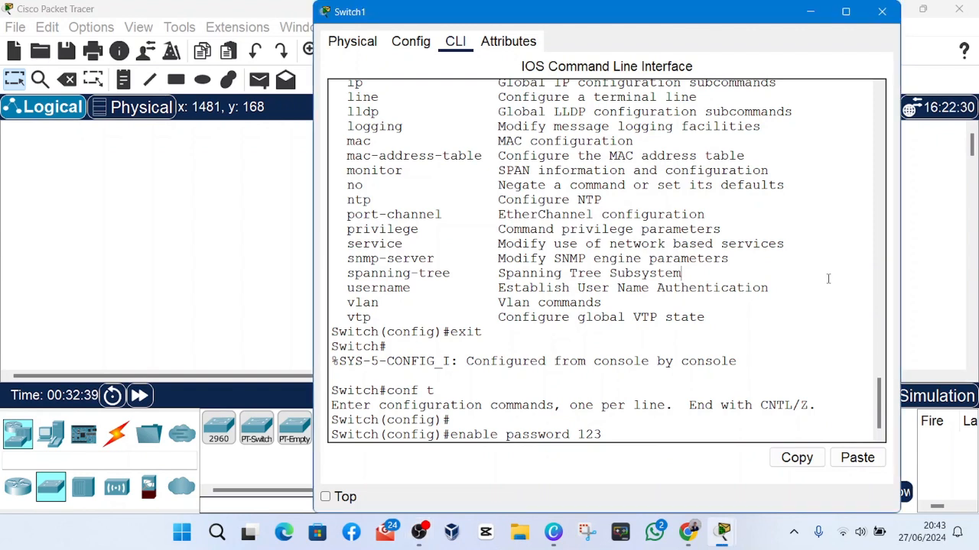
key("Return")
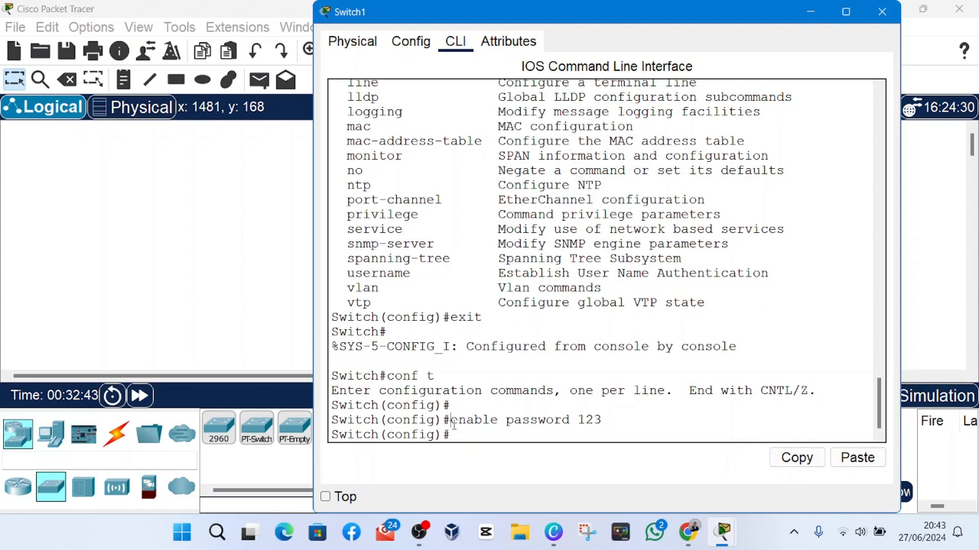
left_click_drag(453, 426, 644, 426)
left_click(645, 426)
Exit global configuration and privileged EXEC modes, and restart the console session at the Switch> prompt.
type("exit")
key("Return")
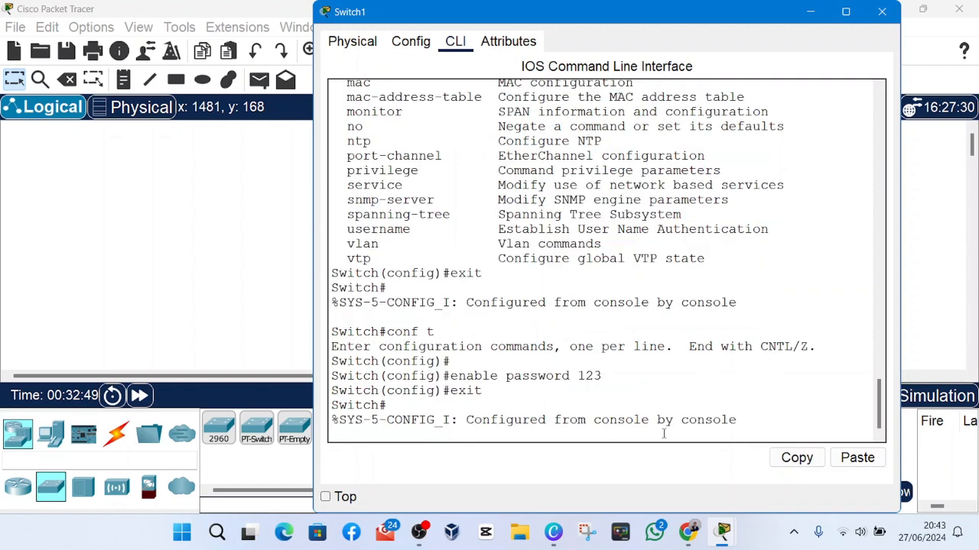
key("Return")
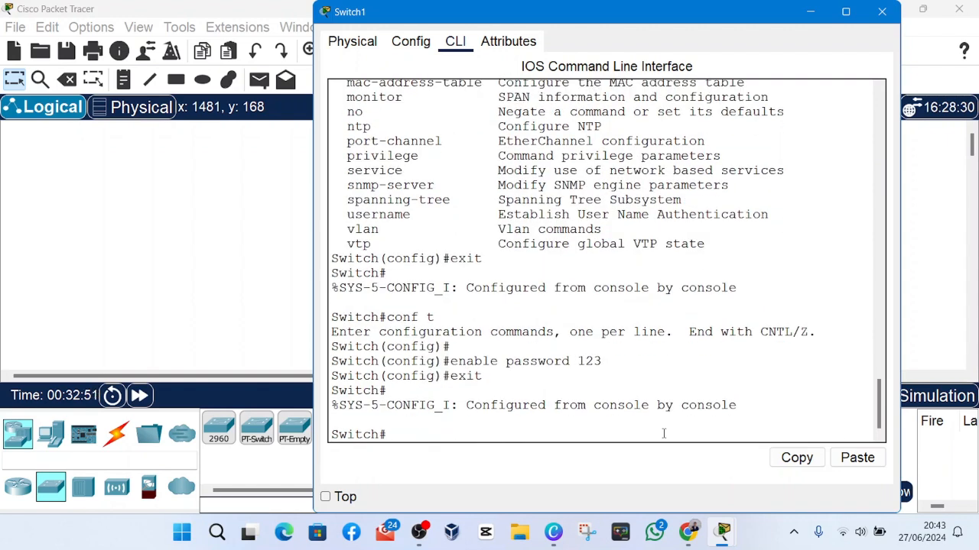
type("exit")
key("Return")
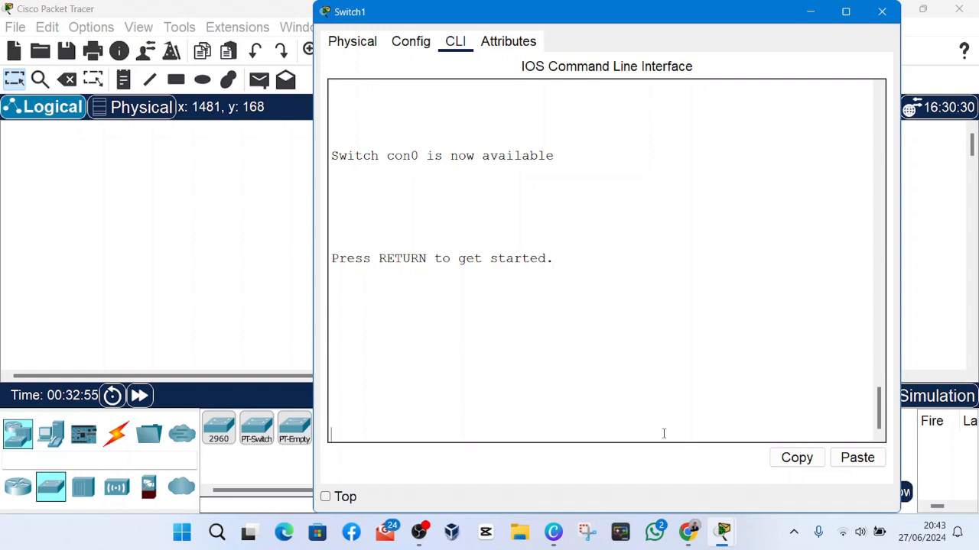
key("Return")
Enter privileged EXEC mode with the en command and supply the enable password.
key("Return")
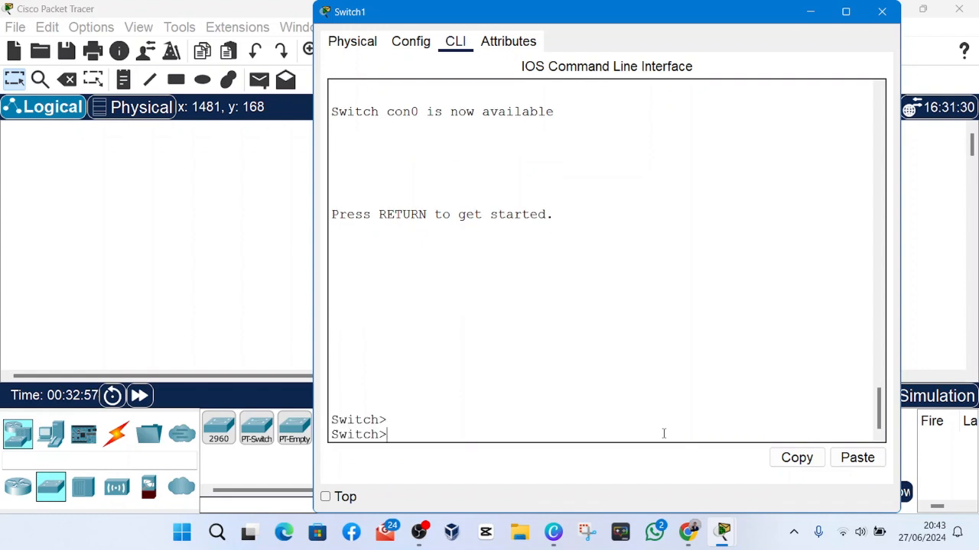
type("en")
key("Return")
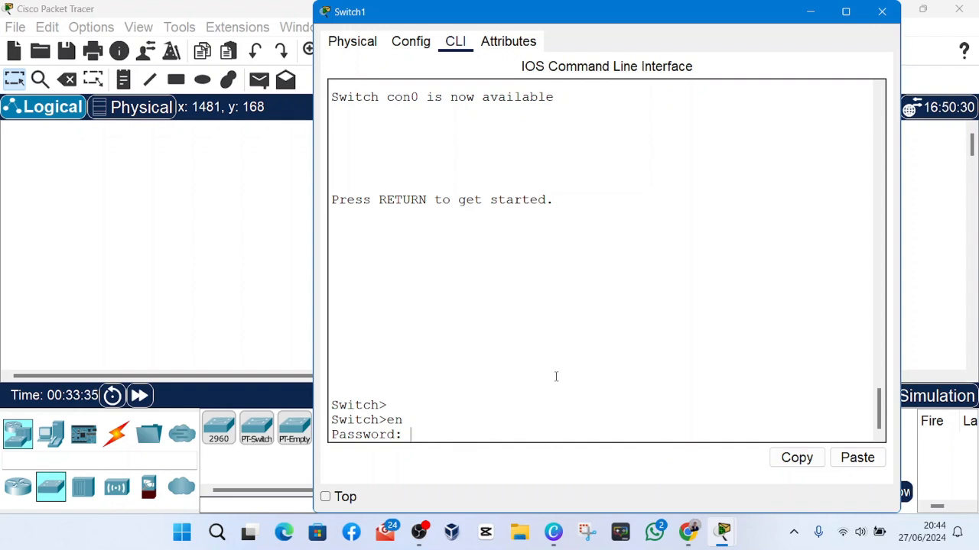
key("Return")
key("Return")
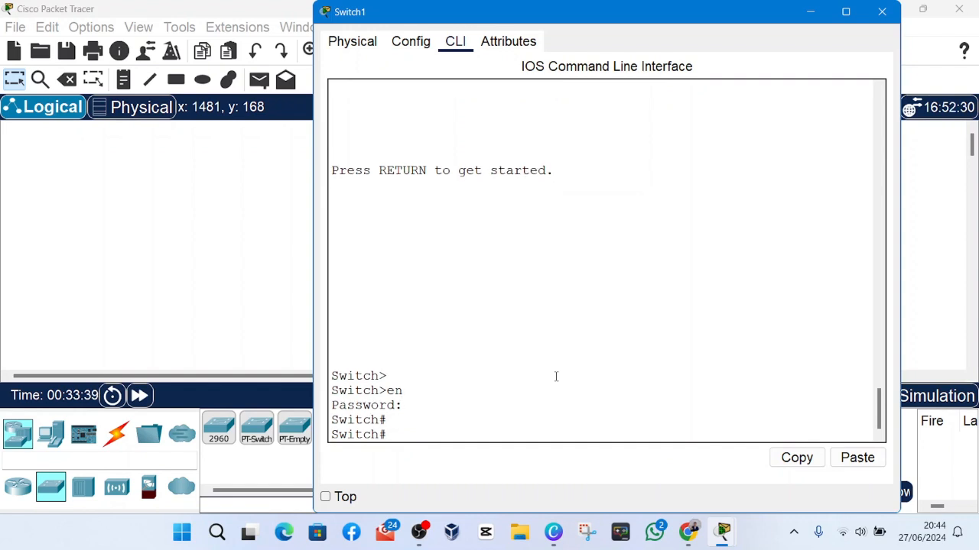
Display the running configuration from the Switch# prompt with the show run command.
left_click(391, 422)
left_click(392, 434)
left_click(391, 423)
left_click(395, 435)
type("show run")
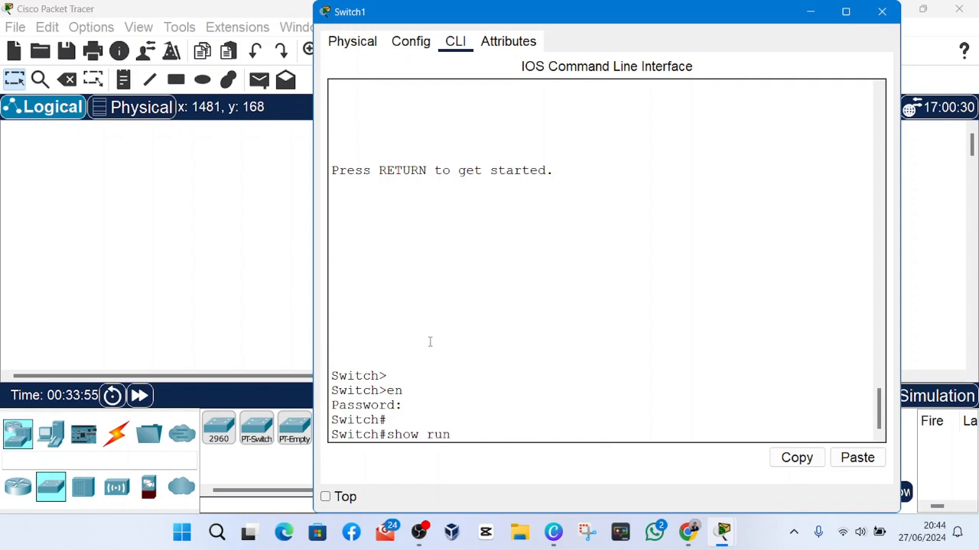
key("Return")
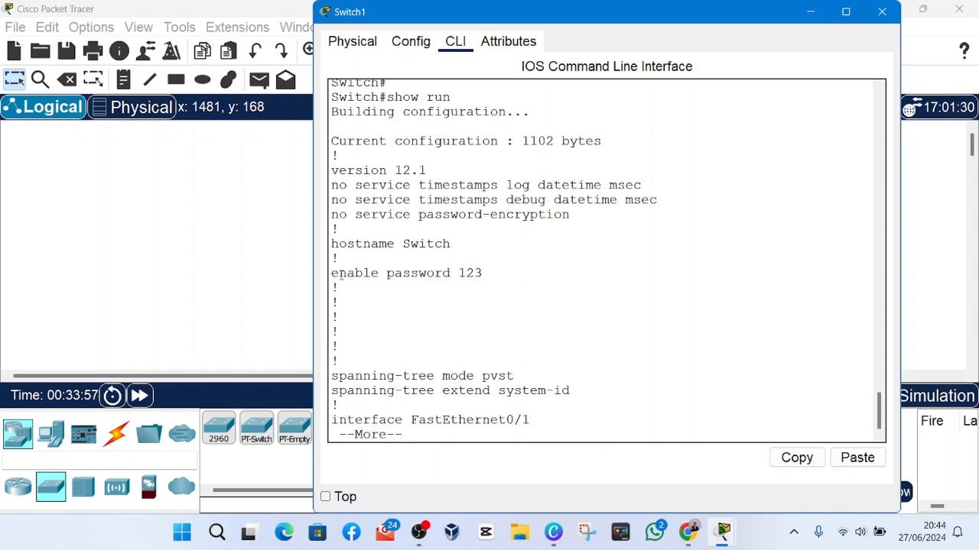
Examine the enable password line and the lines down to interface FastEthernet0/1 in the running configuration.
left_click_drag(332, 273, 487, 274)
left_click_drag(483, 273, 458, 273)
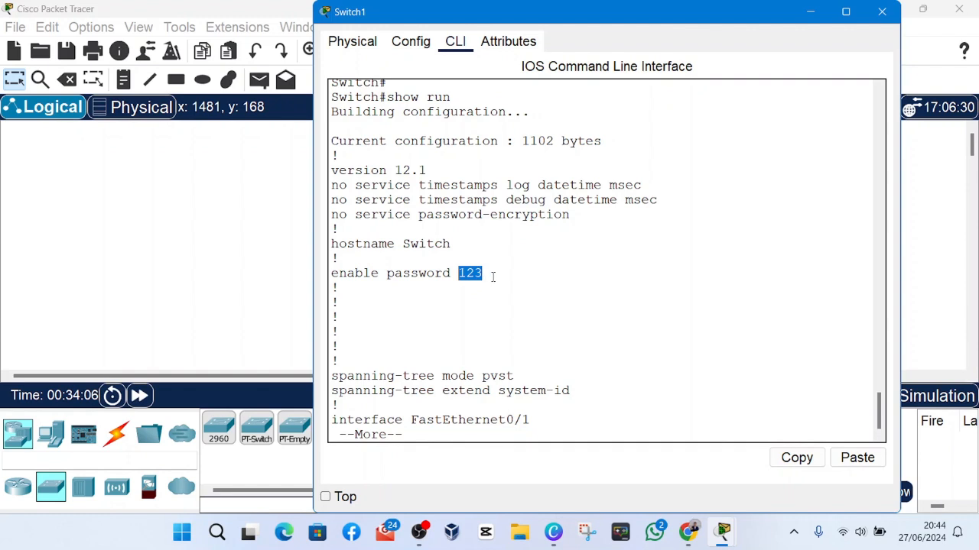
left_click(493, 277)
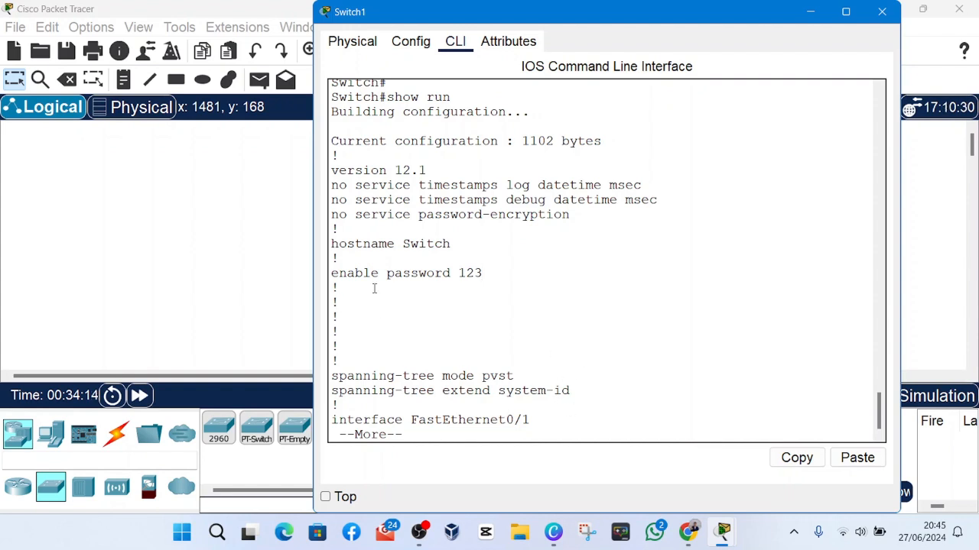
left_click(368, 322)
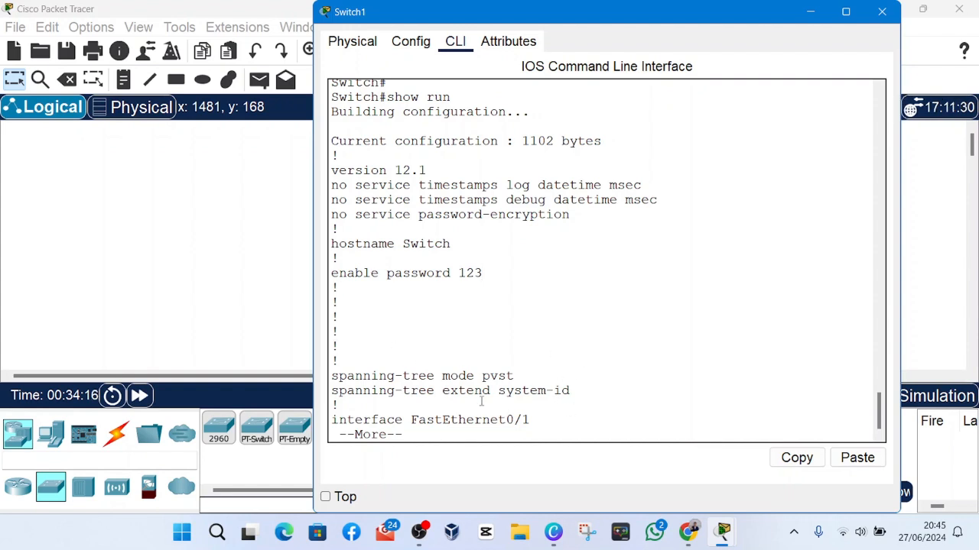
left_click(569, 426)
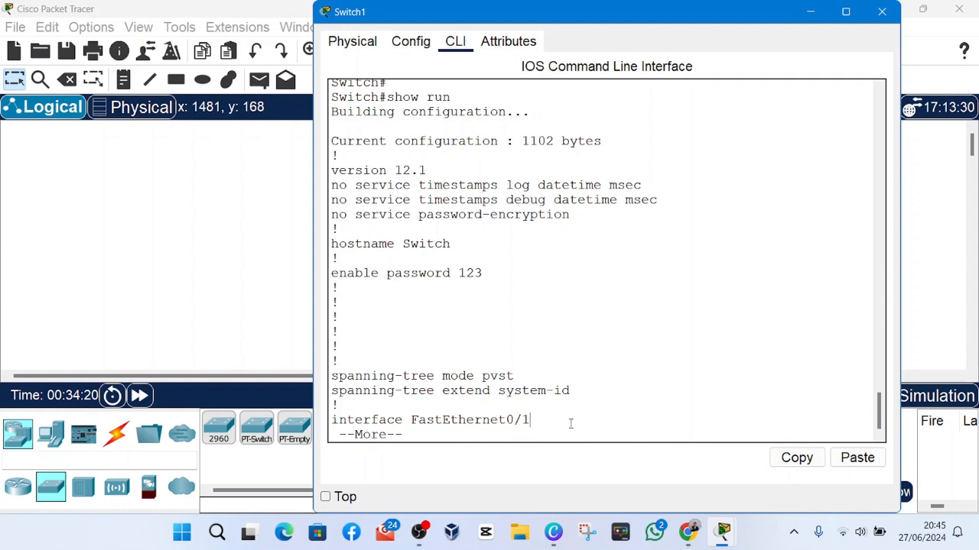
Page through the interface entries of the running configuration and return to the Switch# prompt.
key("Return")
key("Return")
key("Return")
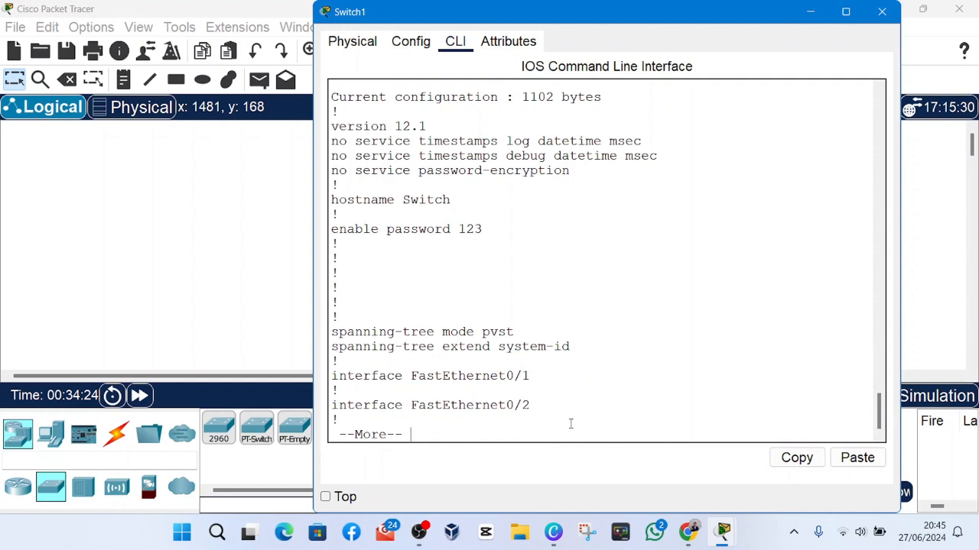
key("space")
key("space")
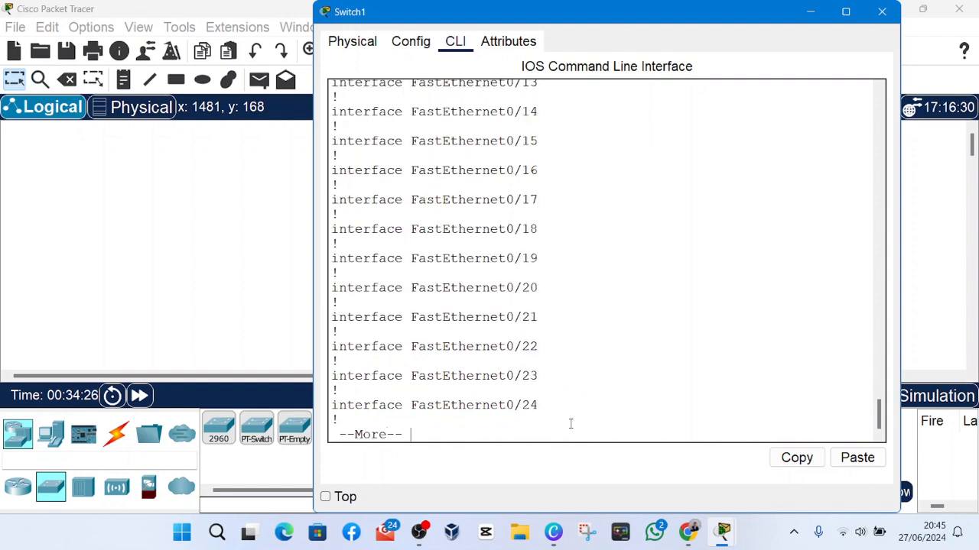
key("space")
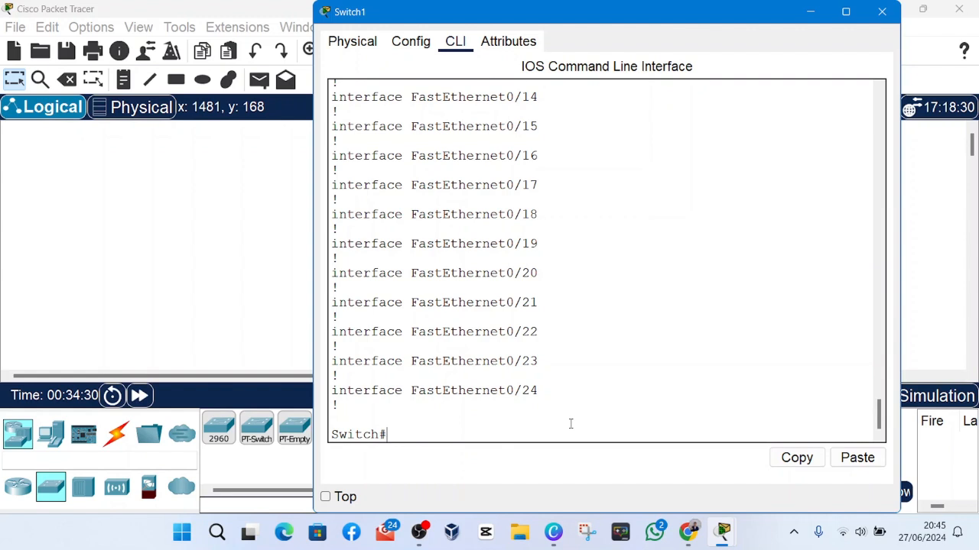
key("Return")
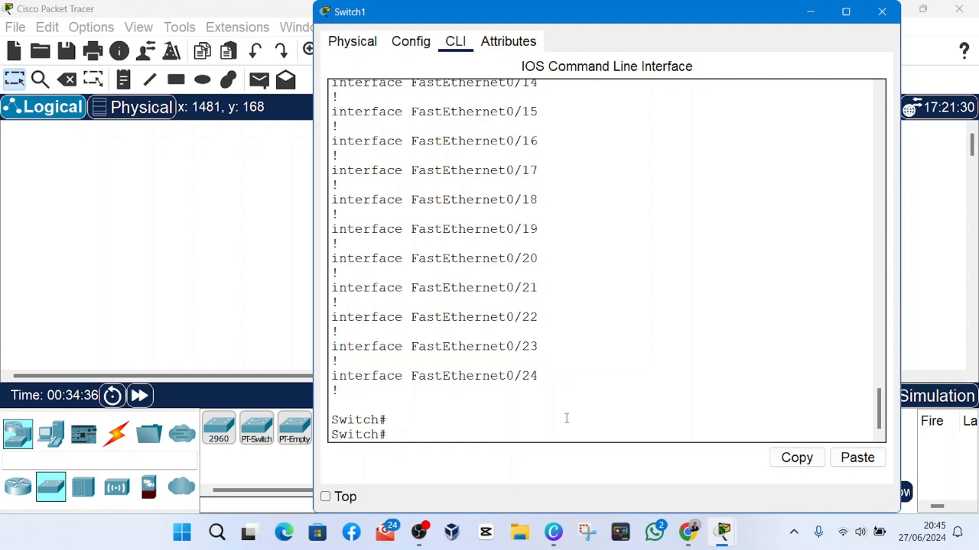
Try to set an enable secret password with the enable secret command from the privileged EXEC prompt.
type("e")
type("en")
type("a")
type("ble")
type(" secret 1")
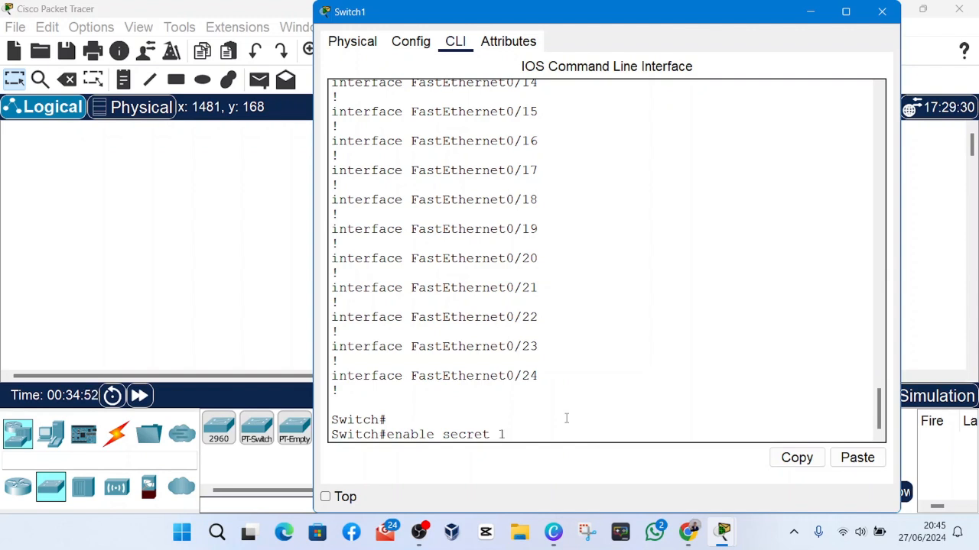
type("234")
key("Return")
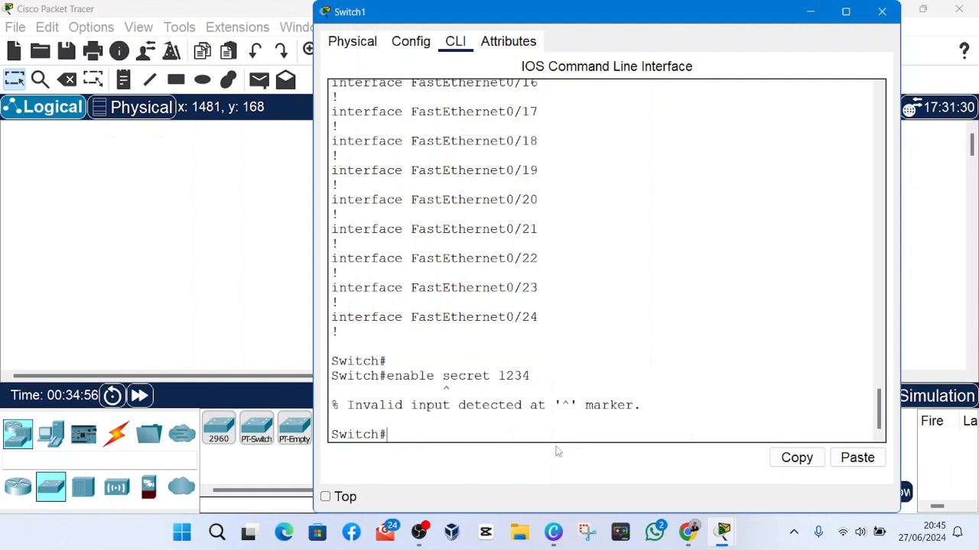
left_click(419, 532)
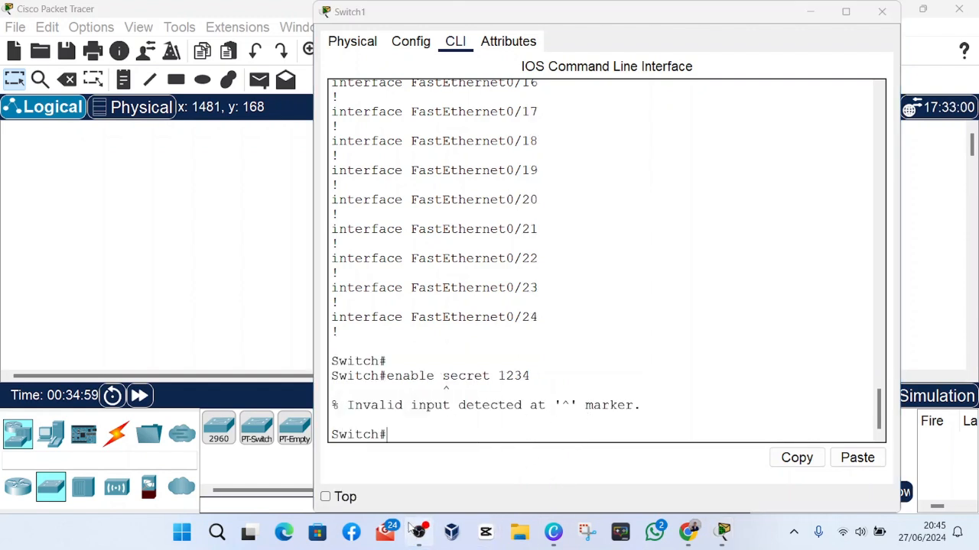
Enter global configuration mode on the switch with the conf t command.
left_click(840, 301)
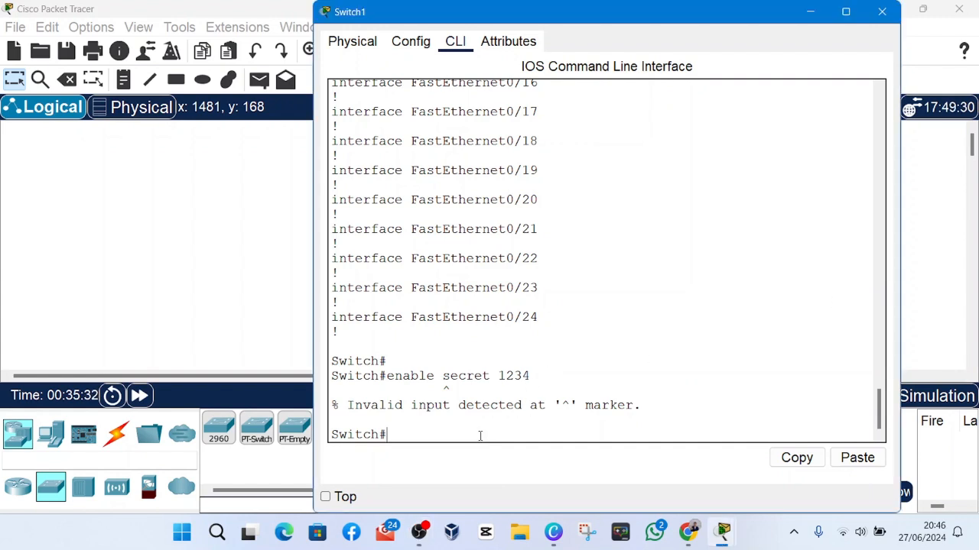
type("conf t")
key("Return")
key("Return")
key("Return")
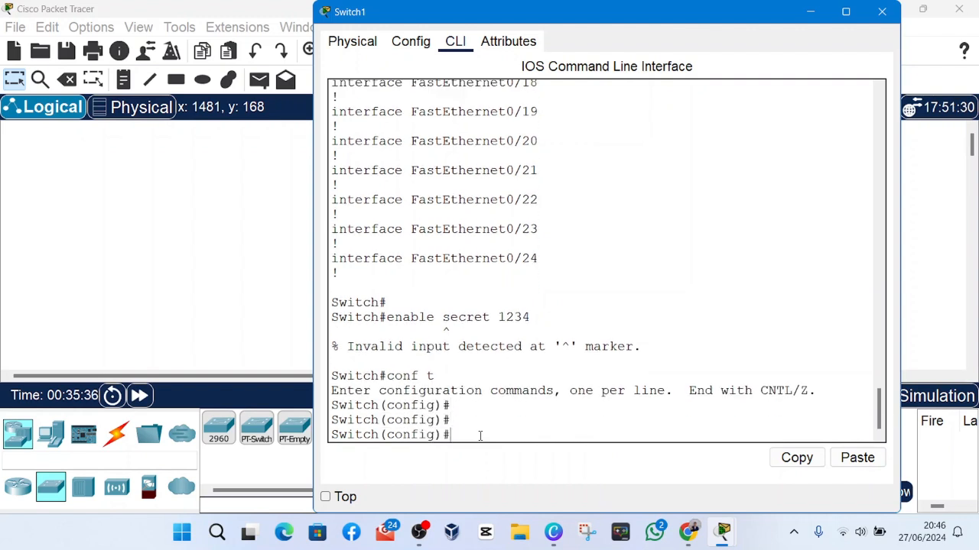
key("Return")
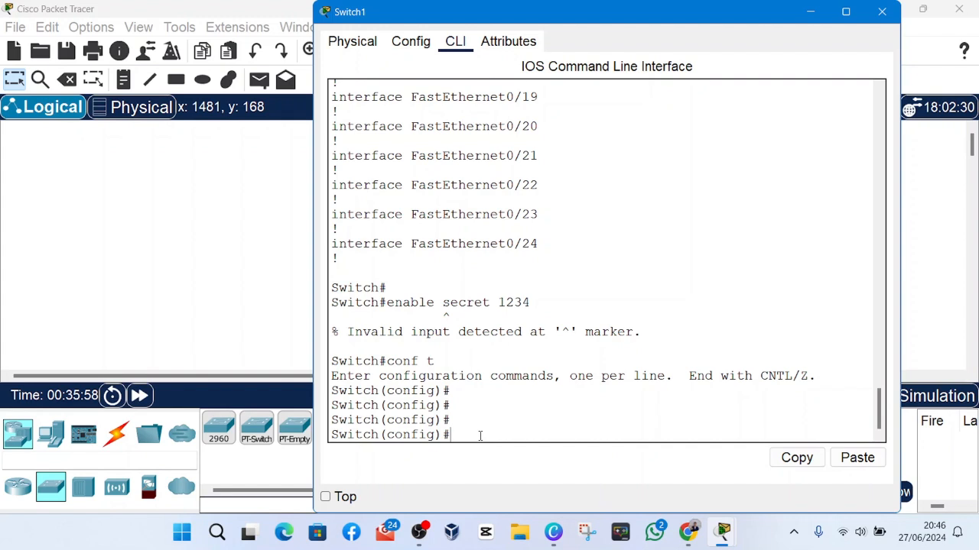
Set the enable secret password from global configuration mode with the enable secret command.
type("enable secret 1234")
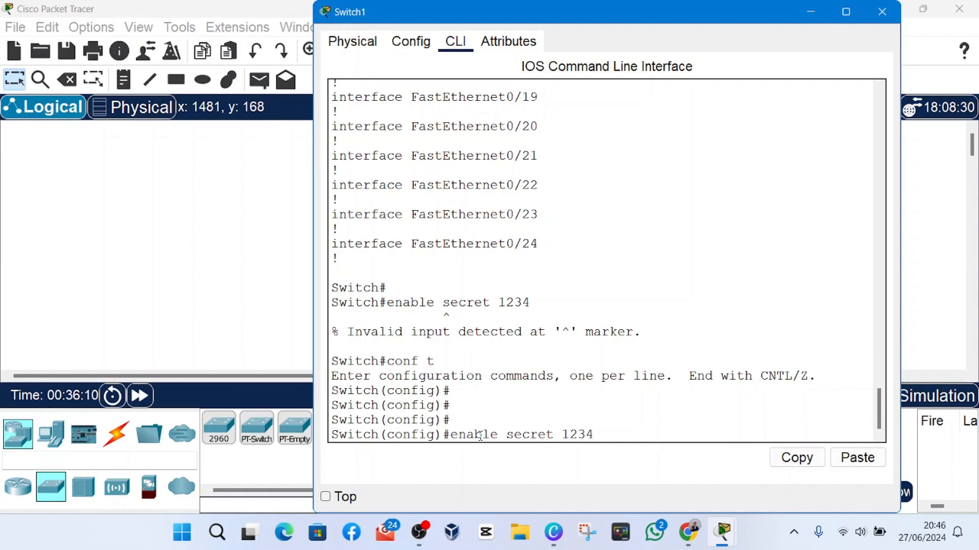
key("Return")
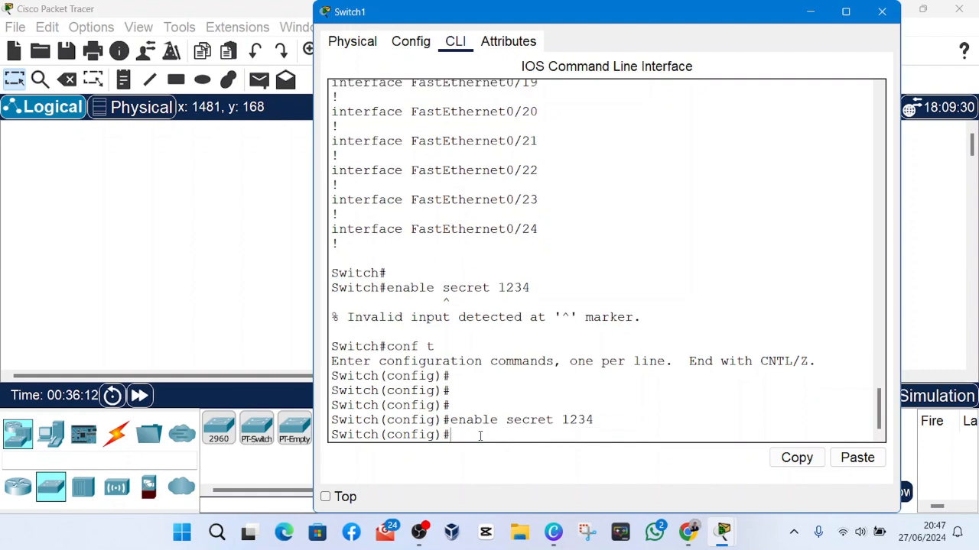
Exit to privileged EXEC mode and display the running configuration with the show run command.
type("exit")
key("Return")
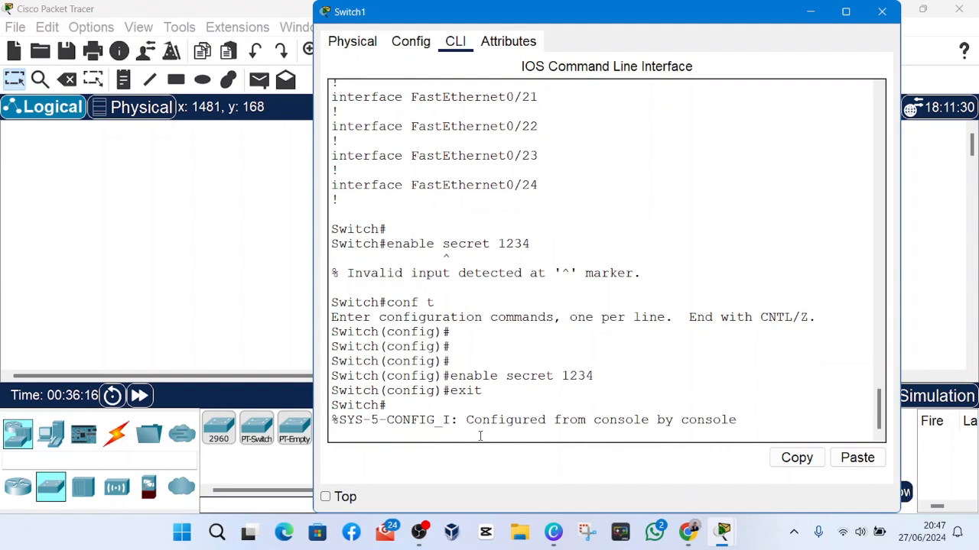
key("Return")
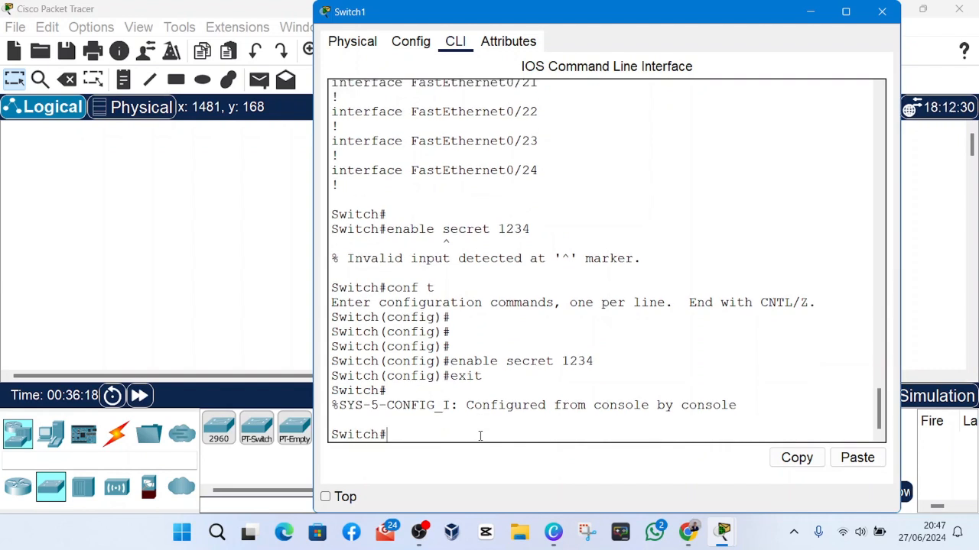
type("show run")
key("Return")
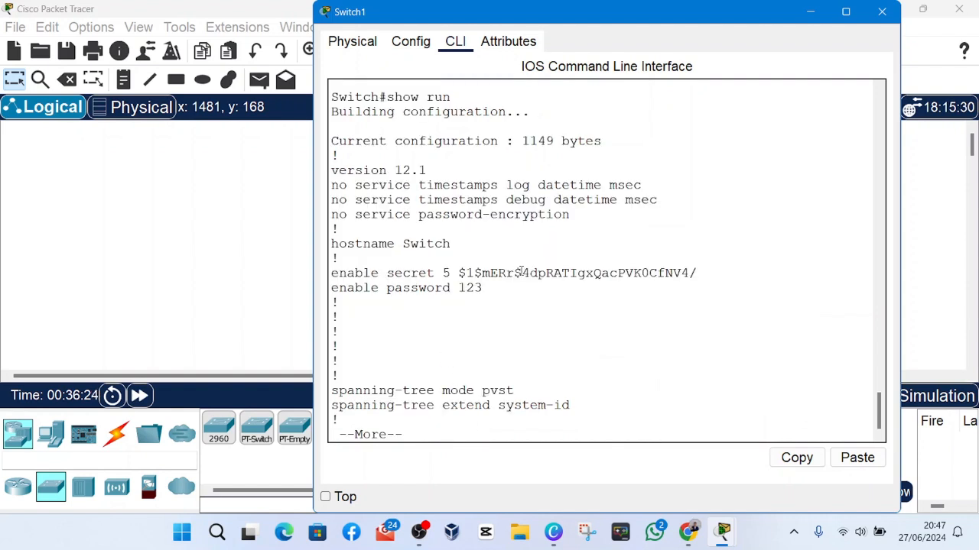
Compare how the enable secret line and the enable password line are stored in the running configuration.
left_click_drag(333, 273, 451, 273)
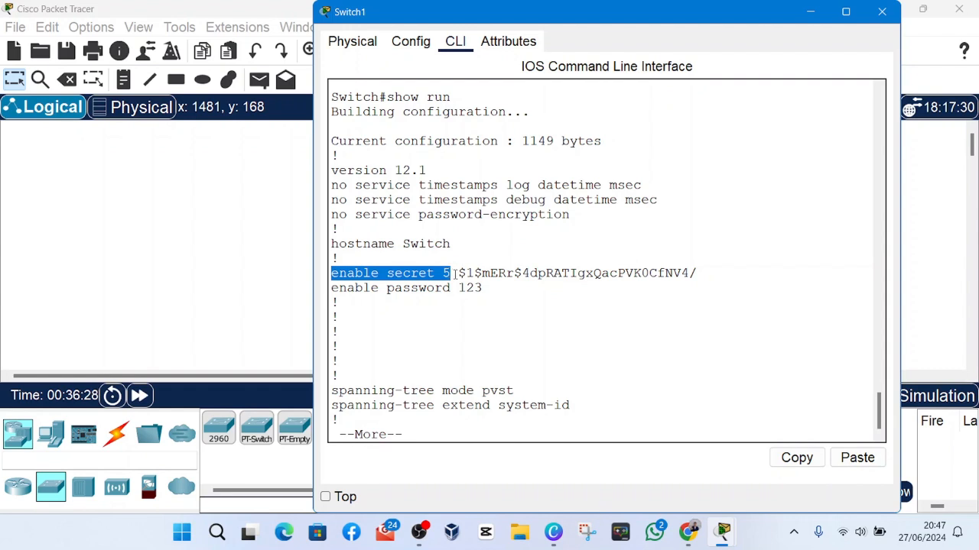
left_click(453, 273)
left_click(380, 288)
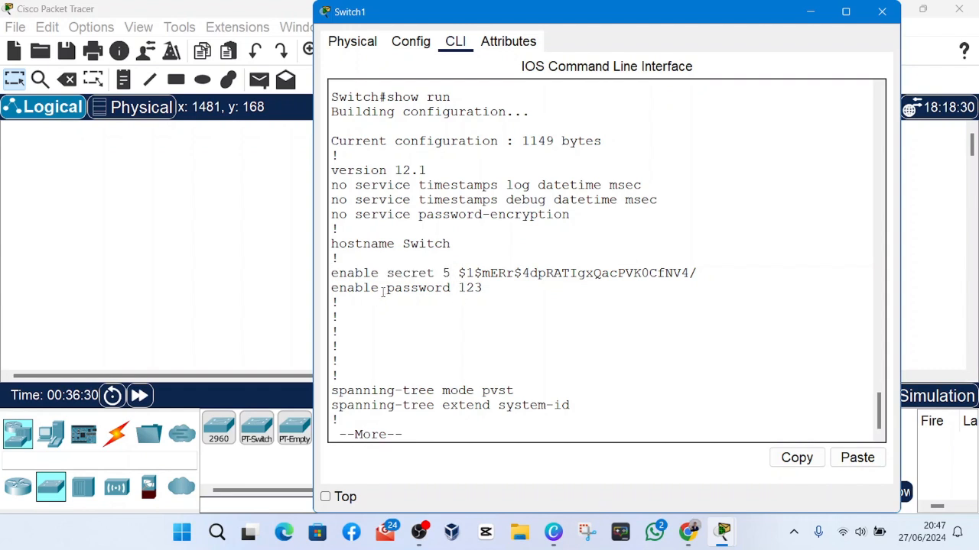
left_click_drag(483, 288, 458, 288)
left_click(454, 288)
left_click_drag(331, 288, 483, 288)
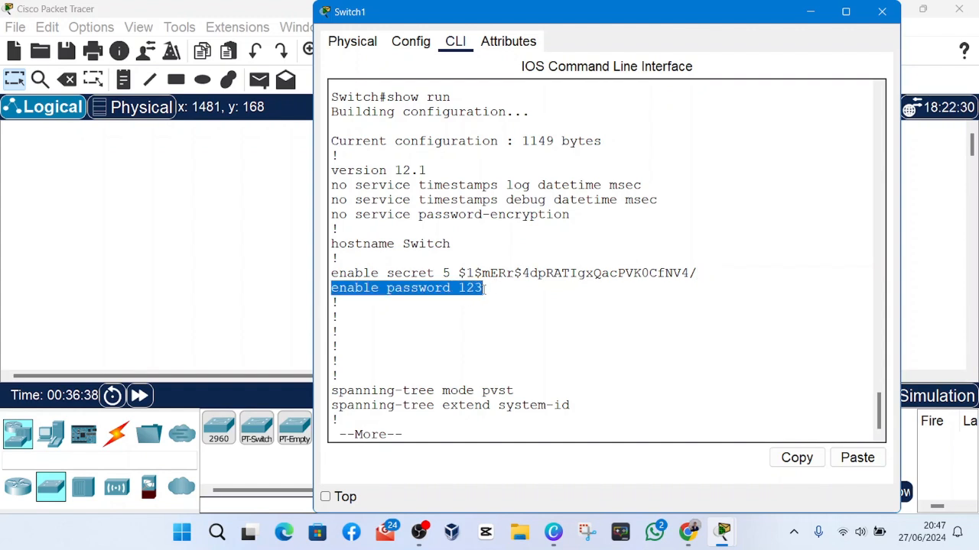
left_click(483, 288)
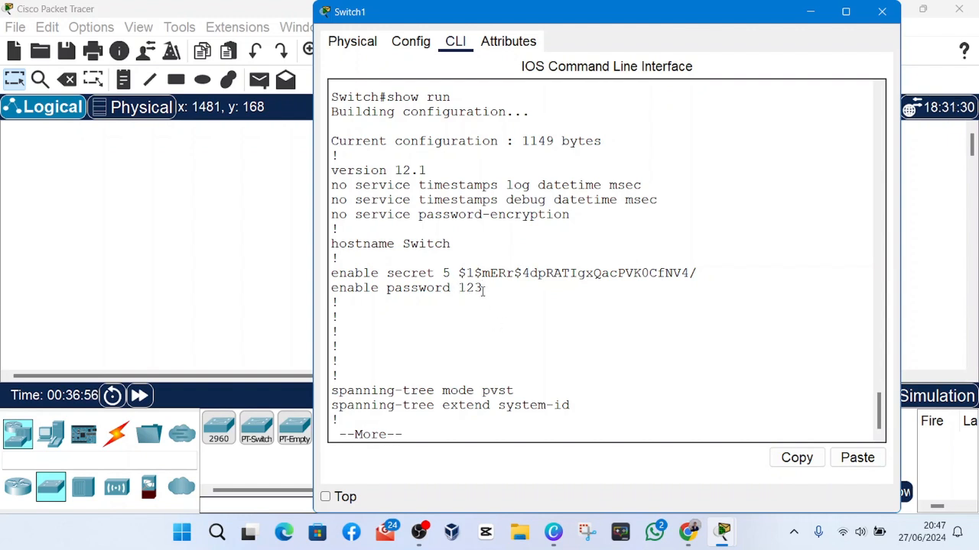
mouse_move(483, 289)
left_mouse_down()
mouse_move(482, 297)
mouse_move(464, 291)
left_mouse_up()
left_click(459, 290)
left_click_drag(346, 279, 696, 273)
left_click(446, 273)
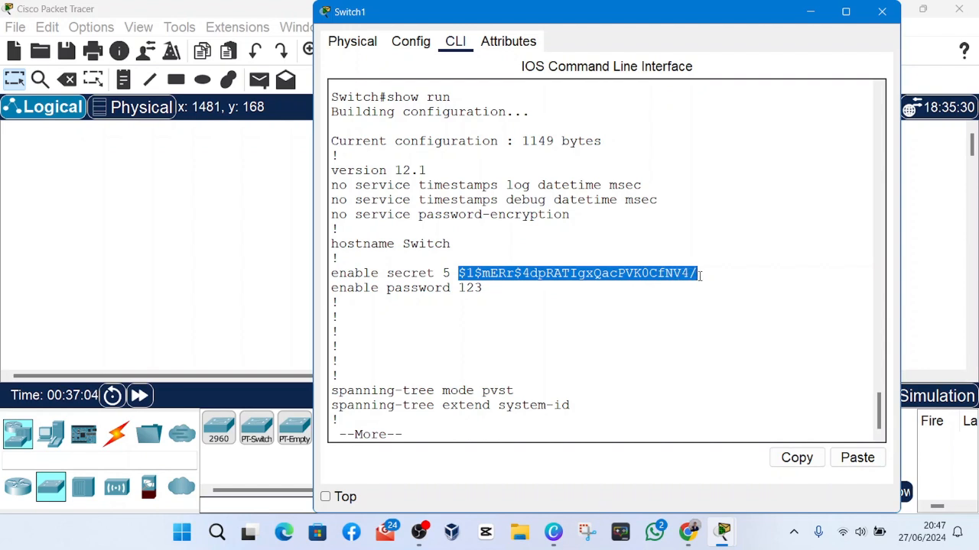
left_click(699, 275)
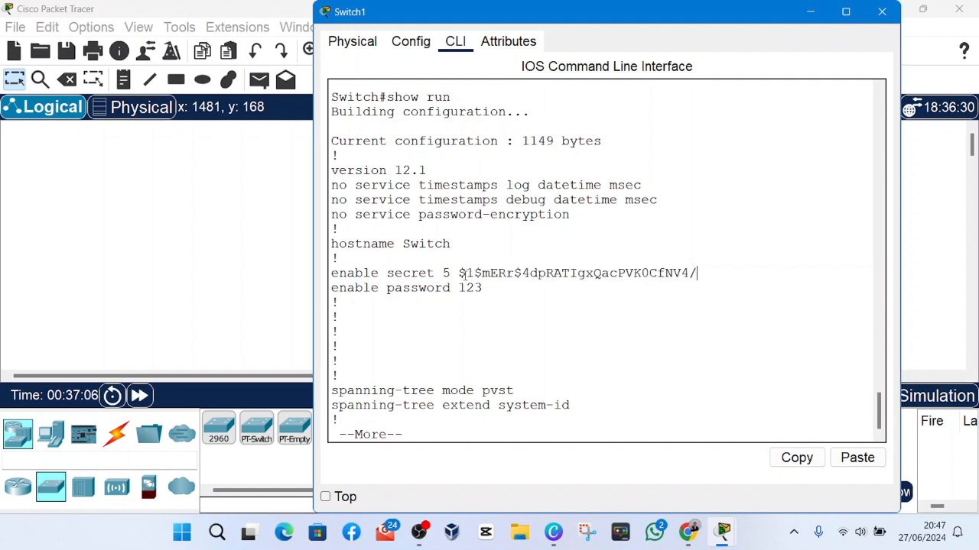
left_click_drag(459, 274, 701, 277)
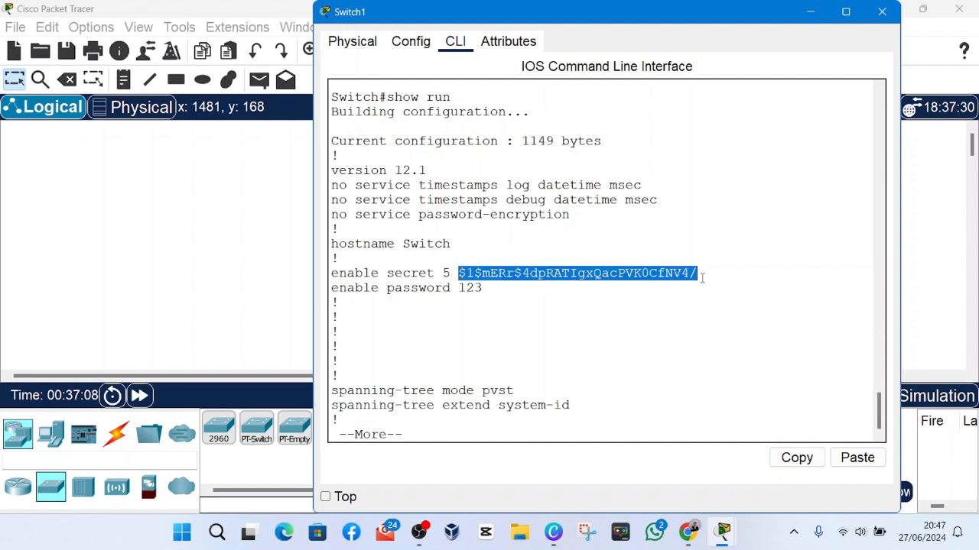
left_click(700, 277)
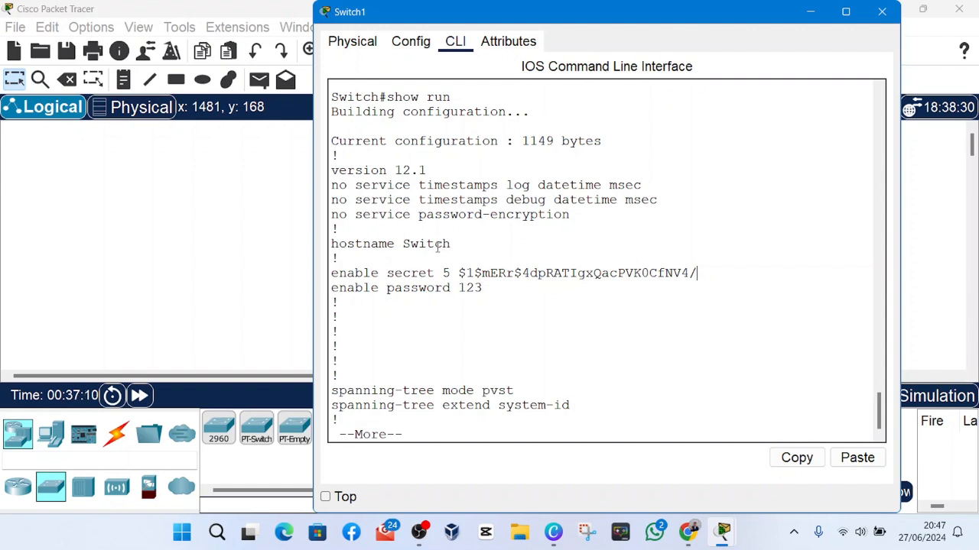
left_click_drag(459, 273, 699, 275)
left_click(495, 302)
mouse_move(463, 289)
left_mouse_down()
mouse_move(489, 289)
mouse_move(460, 289)
left_mouse_up()
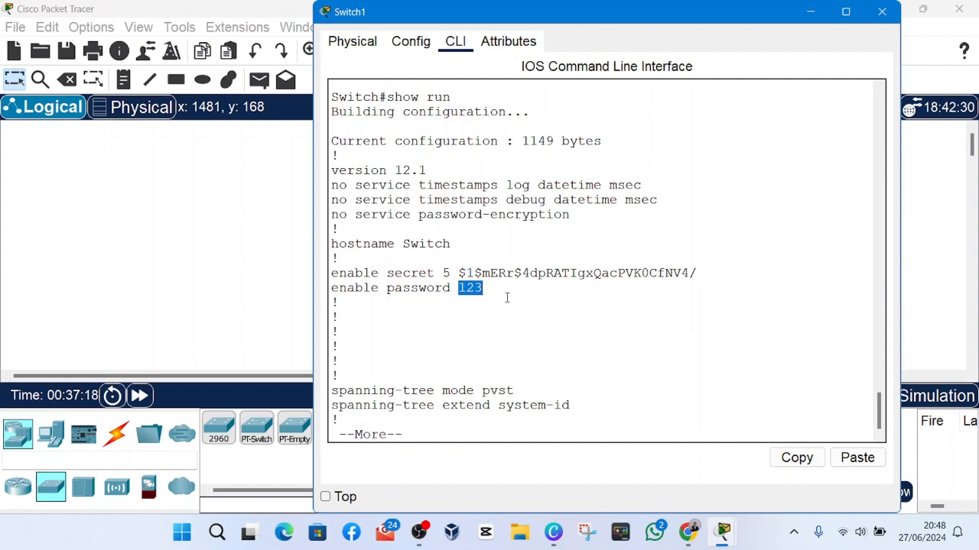
left_click(484, 293)
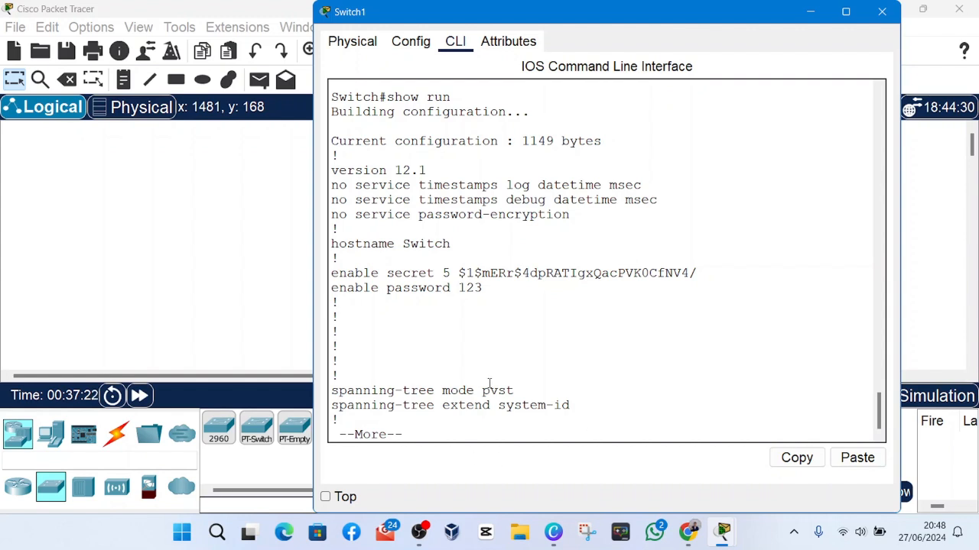
Quit the running configuration listing and enter global configuration mode with conf t.
key("Return")
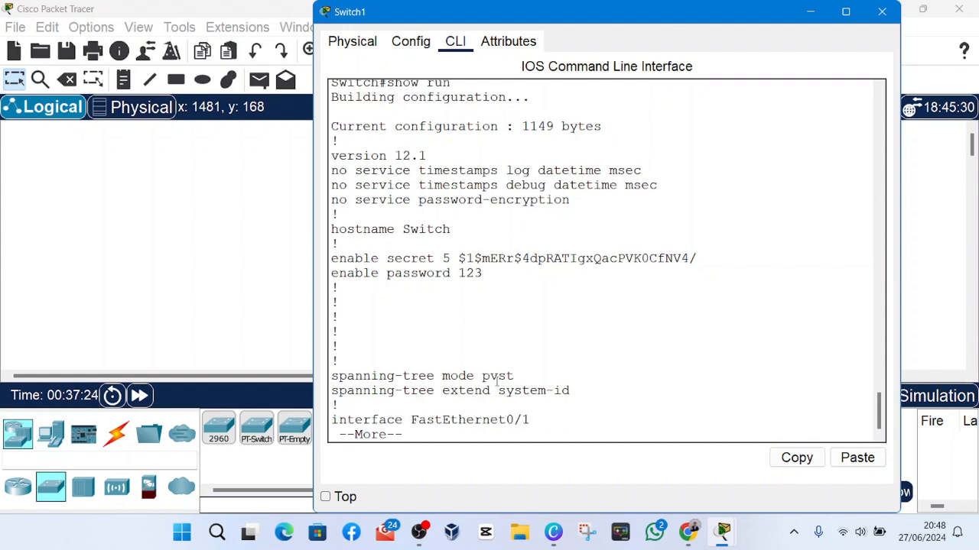
key("q")
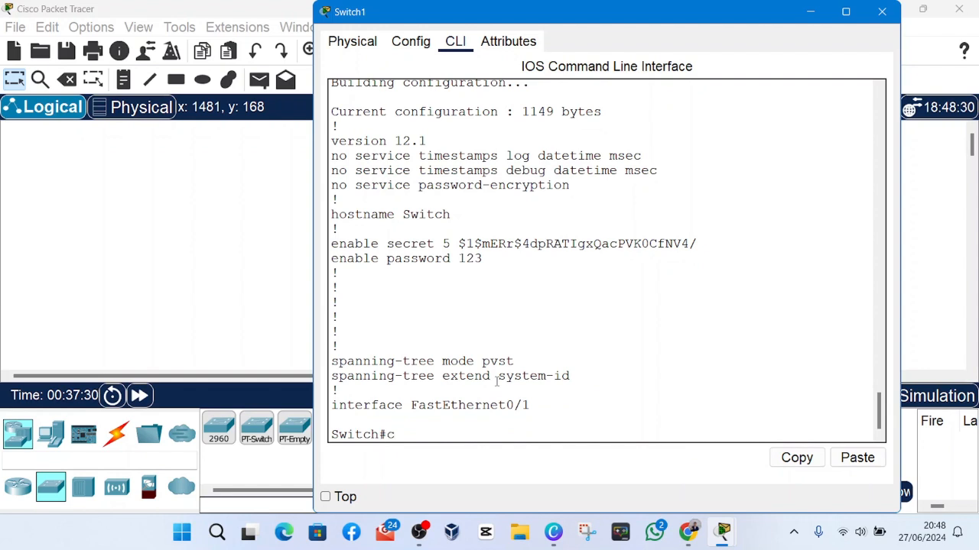
type("onft")
type(" t")
key("Return")
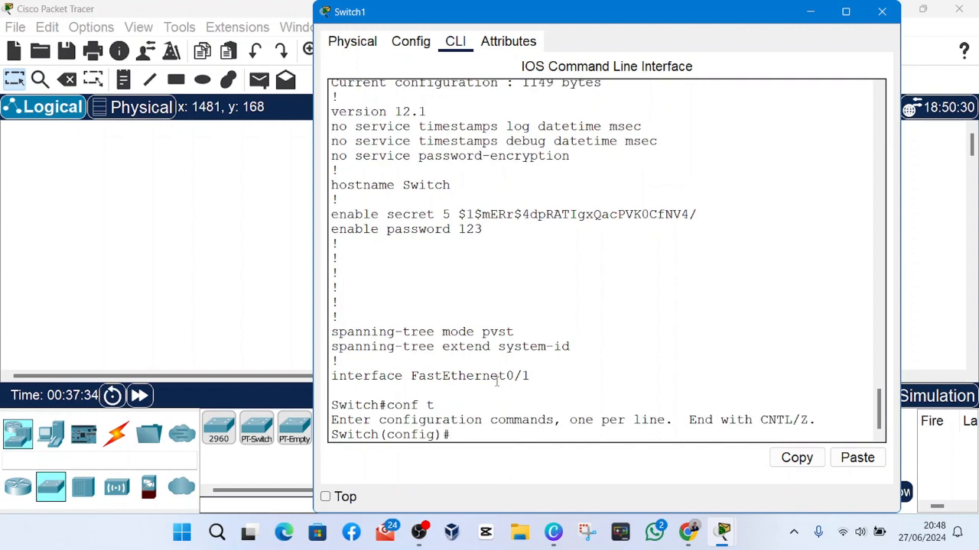
key("Return")
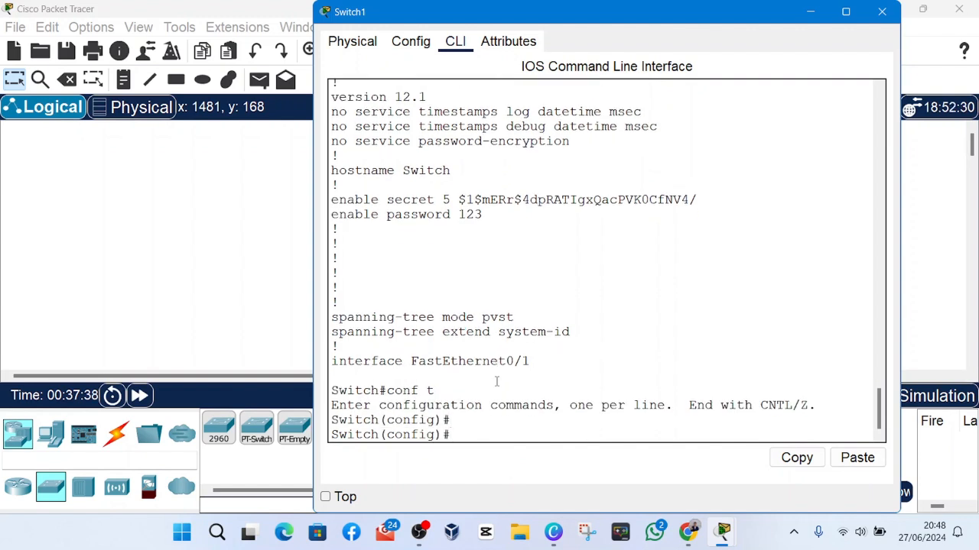
Turn on encryption of plain-text passwords with the service password-encryption command.
type("service passw")
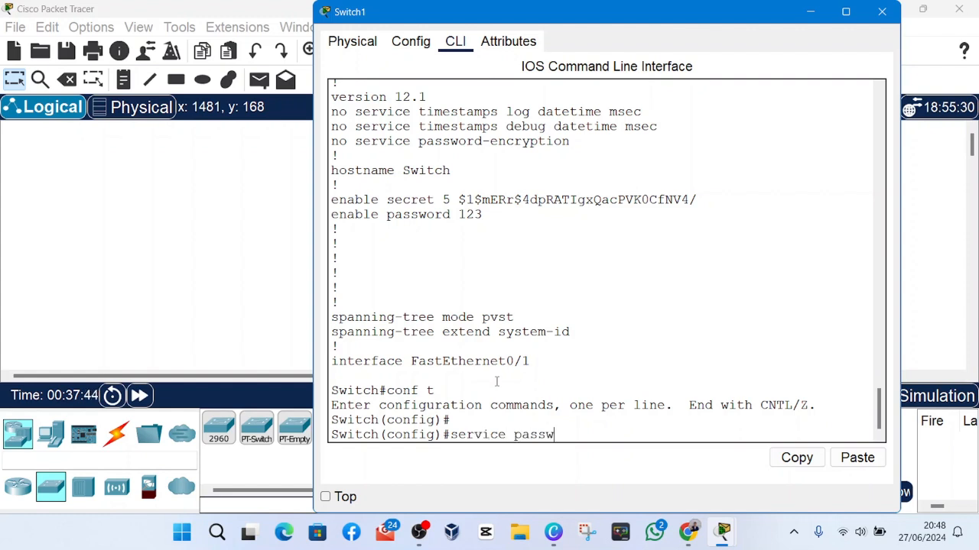
type("ord-encryption")
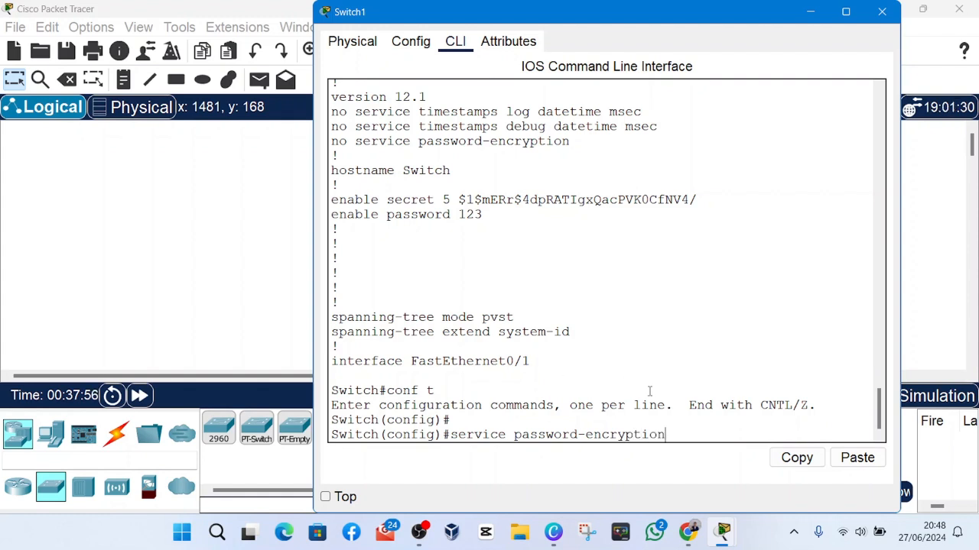
key("Return")
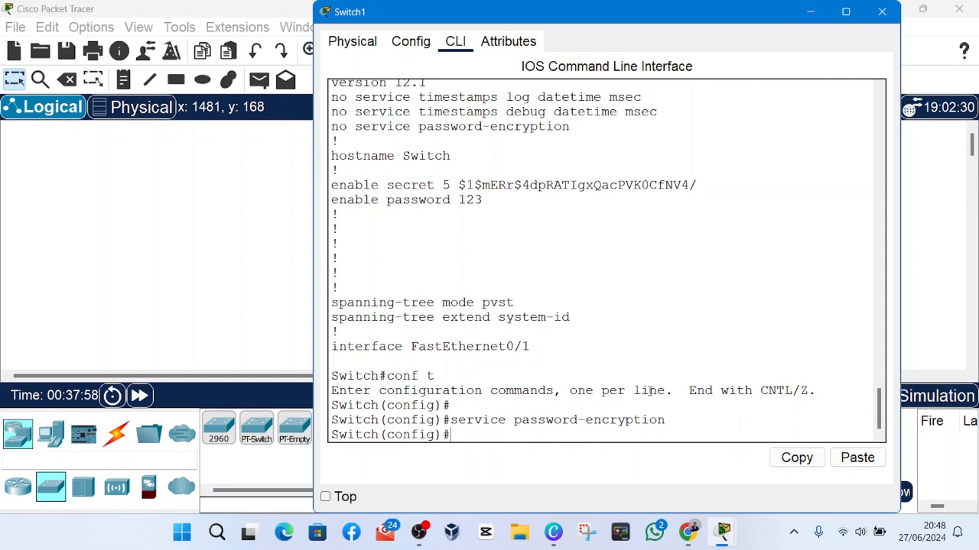
left_click_drag(667, 420, 651, 421)
left_click(691, 429)
Exit global configuration mode and display the running configuration again with show run.
type("exit")
key("Return")
type("s")
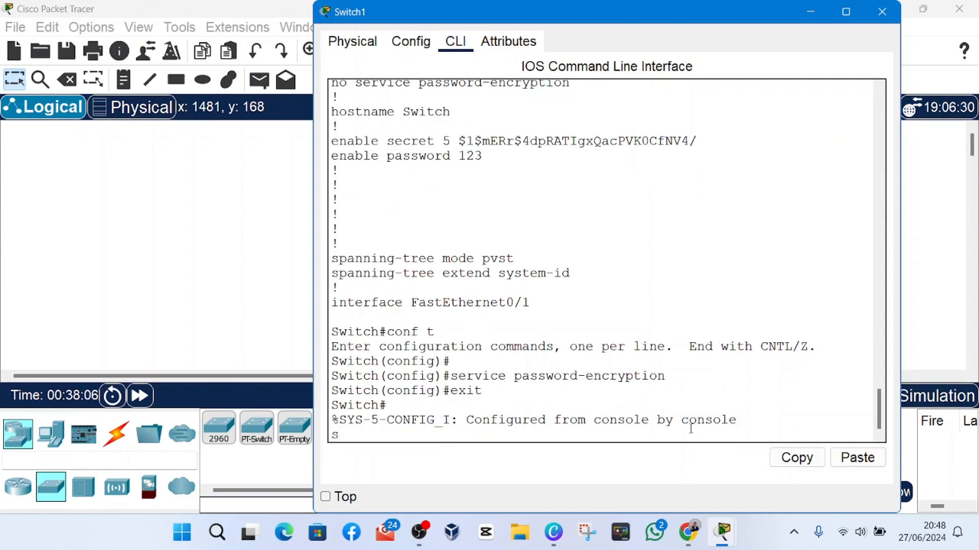
key("BackSpace")
key("Return")
type("sw")
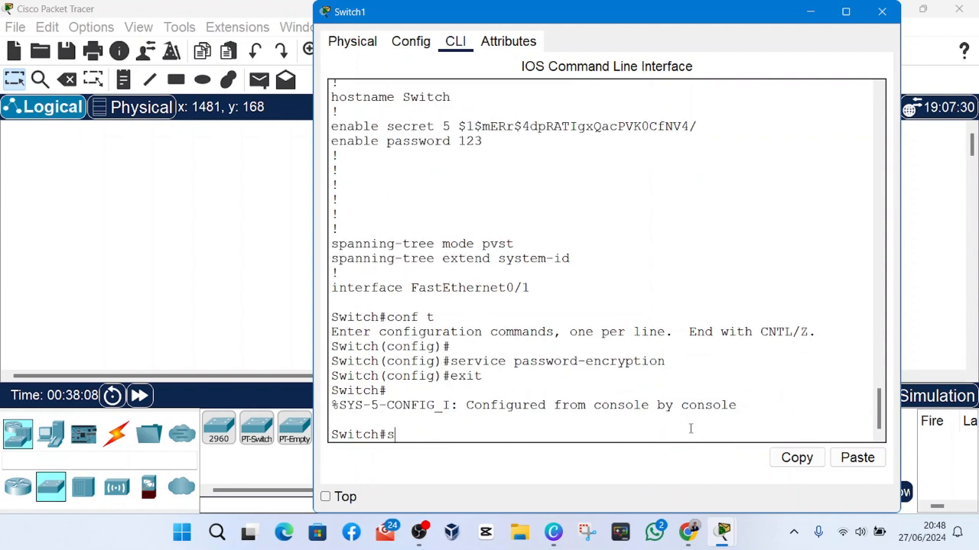
key("BackSpace")
type("how run")
key("Return")
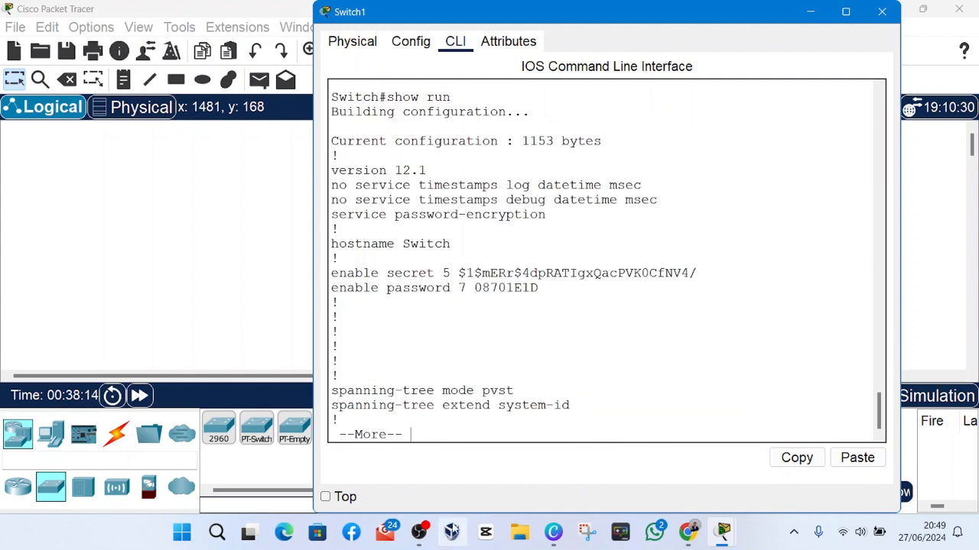
left_click(419, 533)
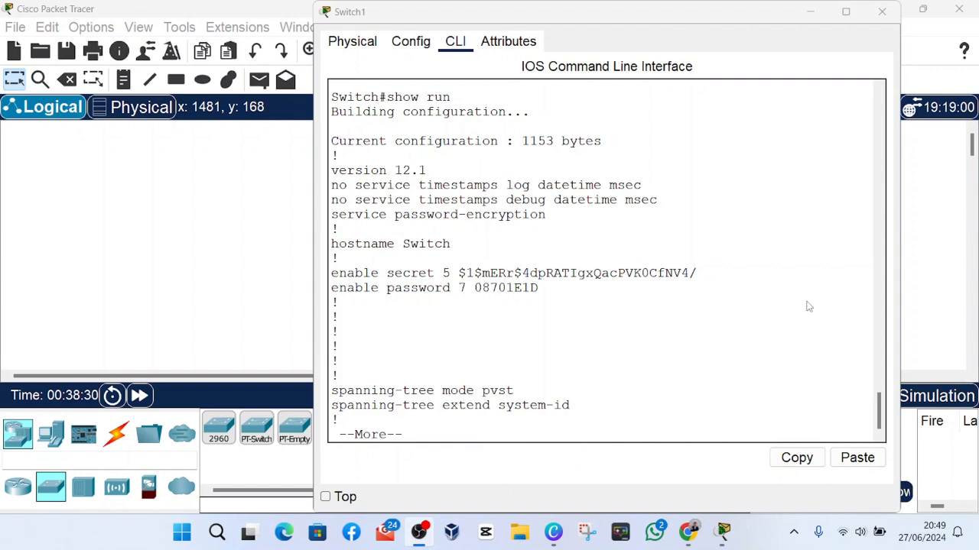
left_click(845, 341)
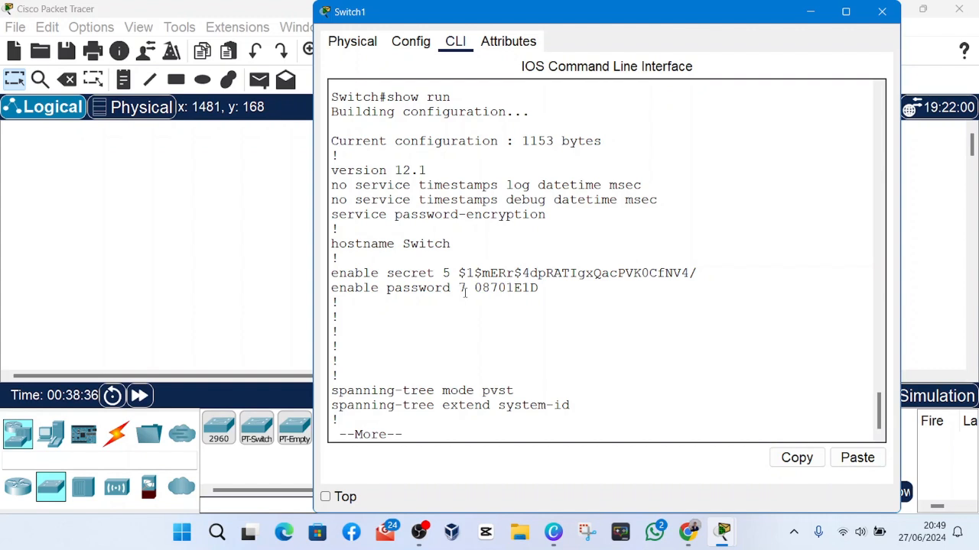
Examine the encrypted enable password string in the running configuration and compare it with the enable secret hash.
left_click_drag(378, 273, 466, 274)
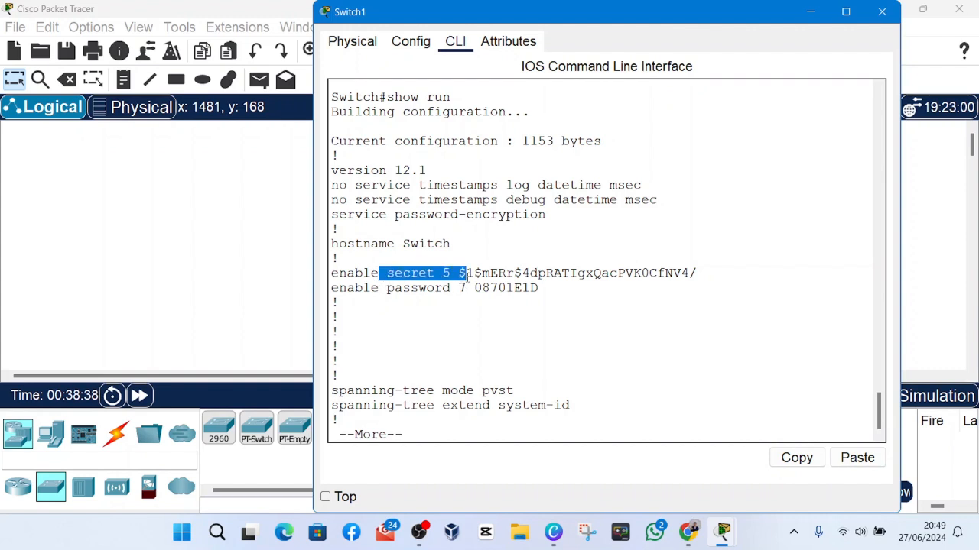
left_click(471, 297)
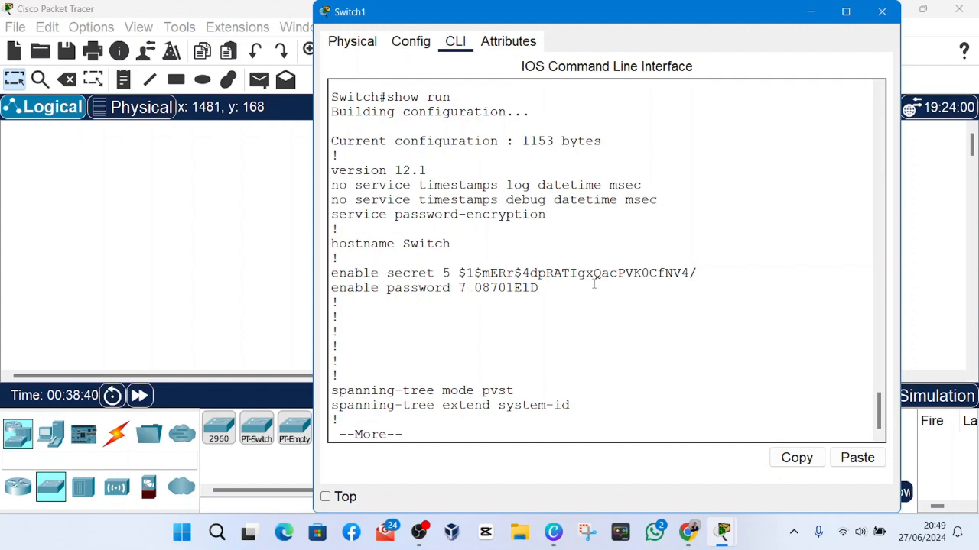
left_click_drag(594, 283, 538, 287)
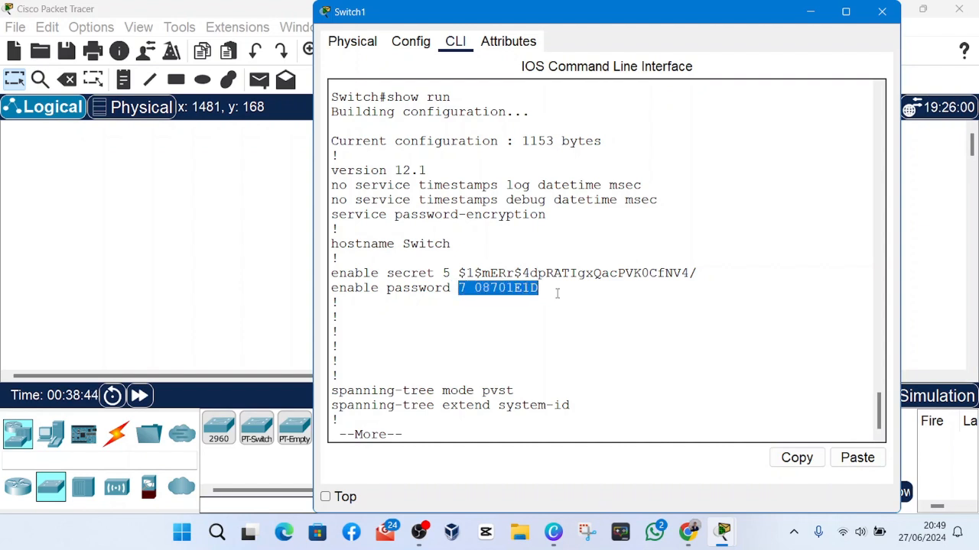
left_click(555, 292)
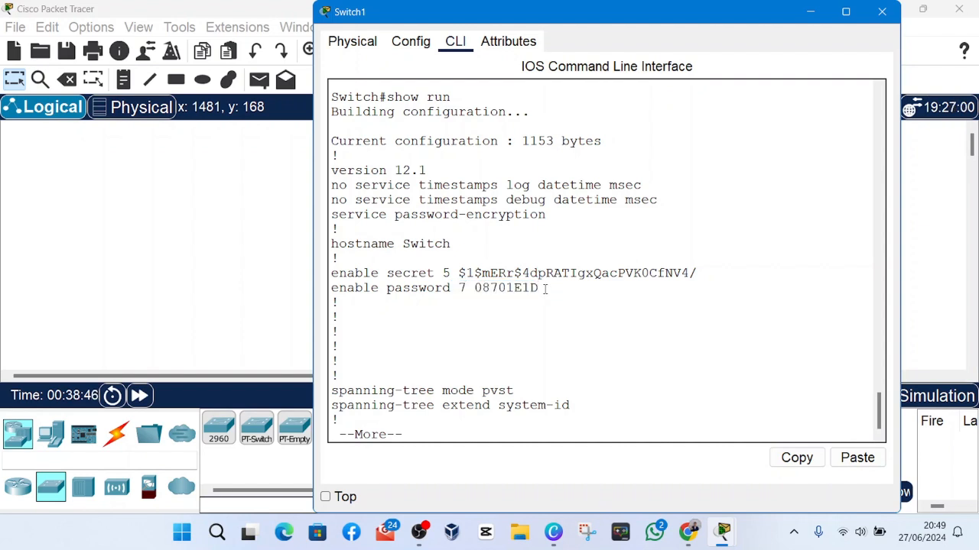
left_click_drag(539, 288, 460, 296)
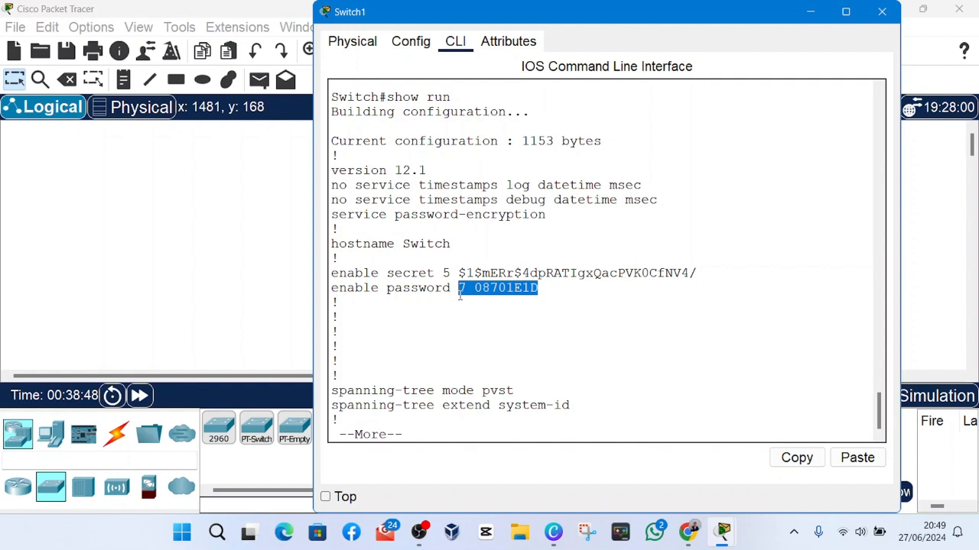
left_click_drag(539, 289, 458, 290)
left_click_drag(570, 289, 459, 293)
left_click(461, 291)
mouse_move(539, 289)
left_mouse_down()
mouse_move(445, 289)
mouse_move(540, 291)
left_mouse_up()
left_click(493, 295)
left_click(543, 289)
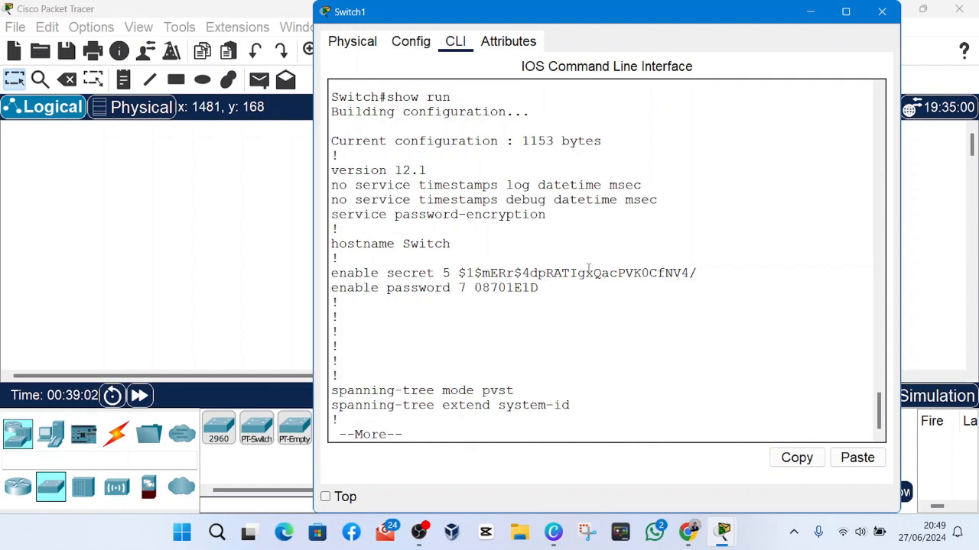
double_click(587, 274)
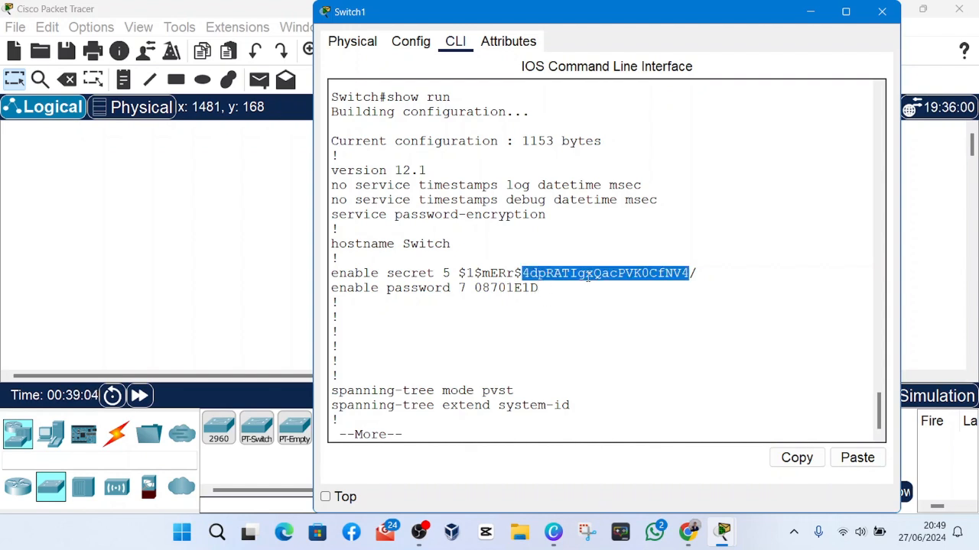
triple_click(588, 275)
triple_click(587, 275)
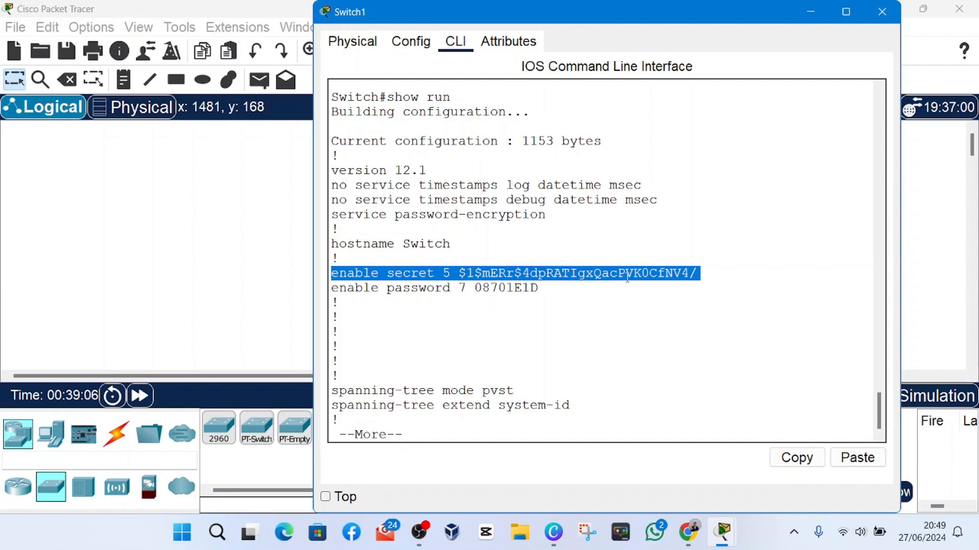
left_click(492, 329)
left_click(413, 535)
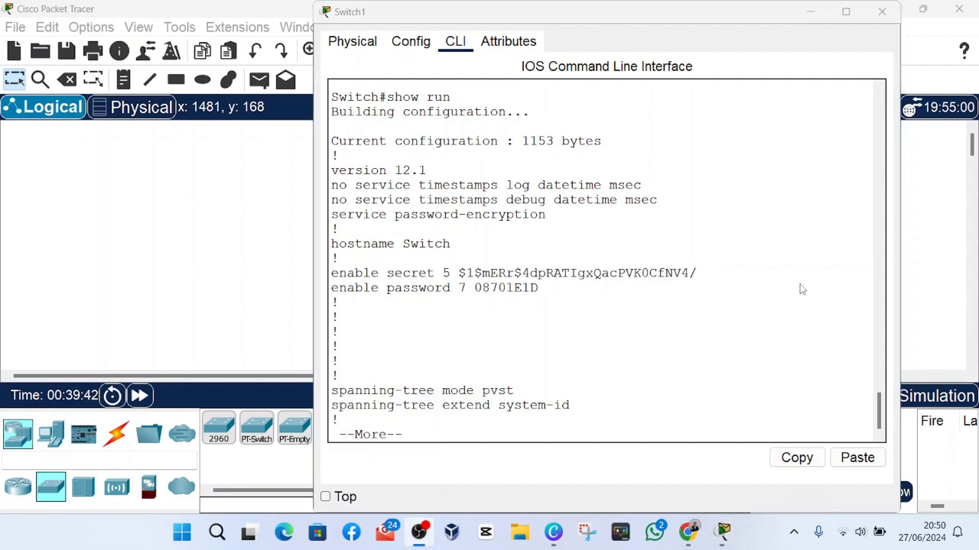
left_click(843, 299)
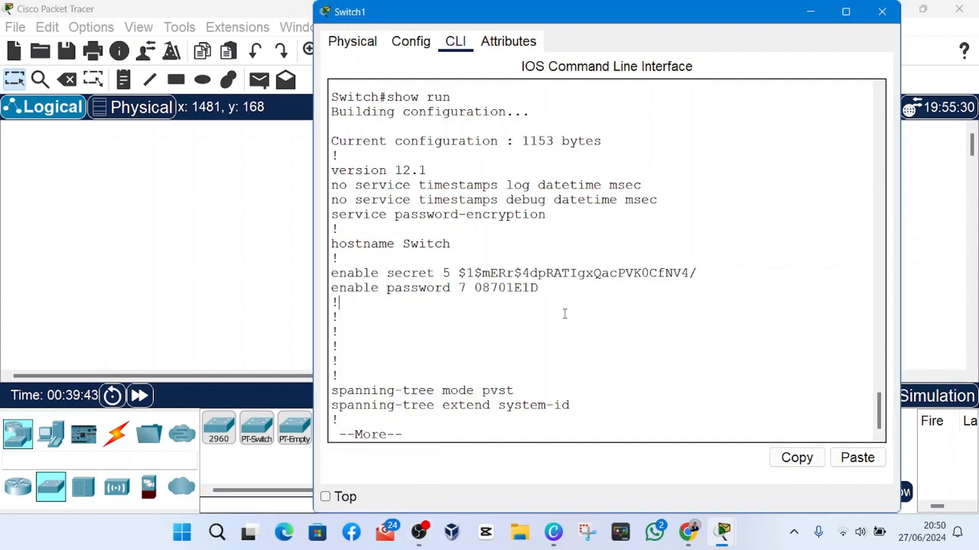
Copy the encrypted string of the enable password line from the running configuration.
double_click(518, 288)
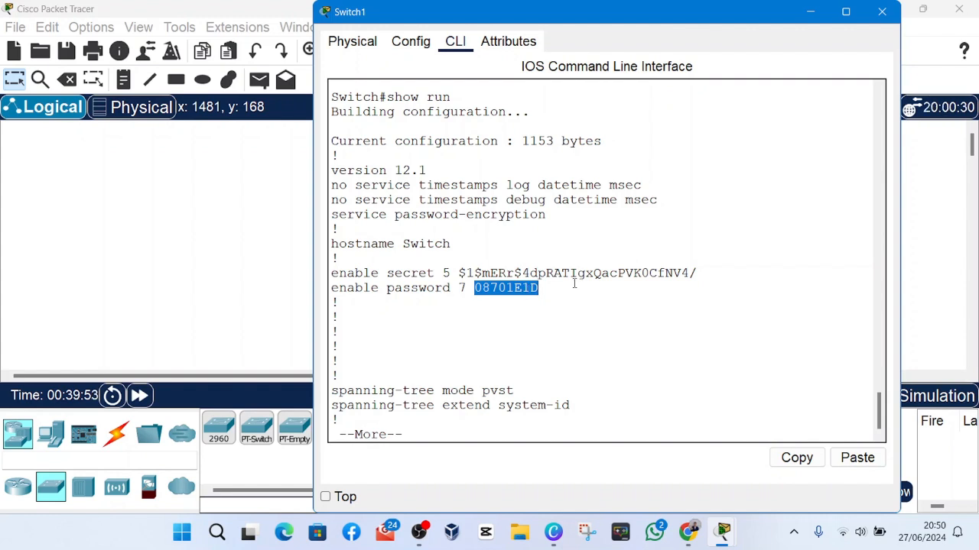
double_click(535, 288)
right_click(498, 291)
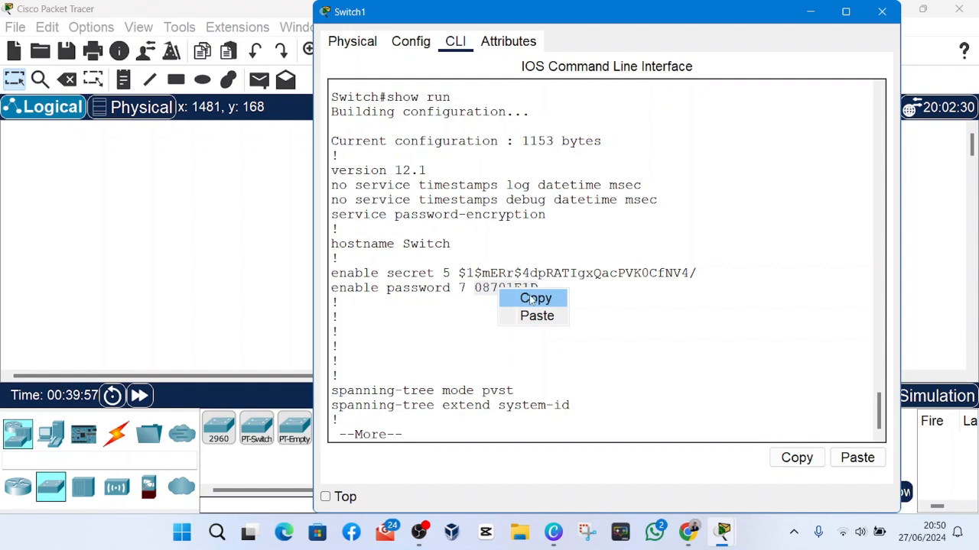
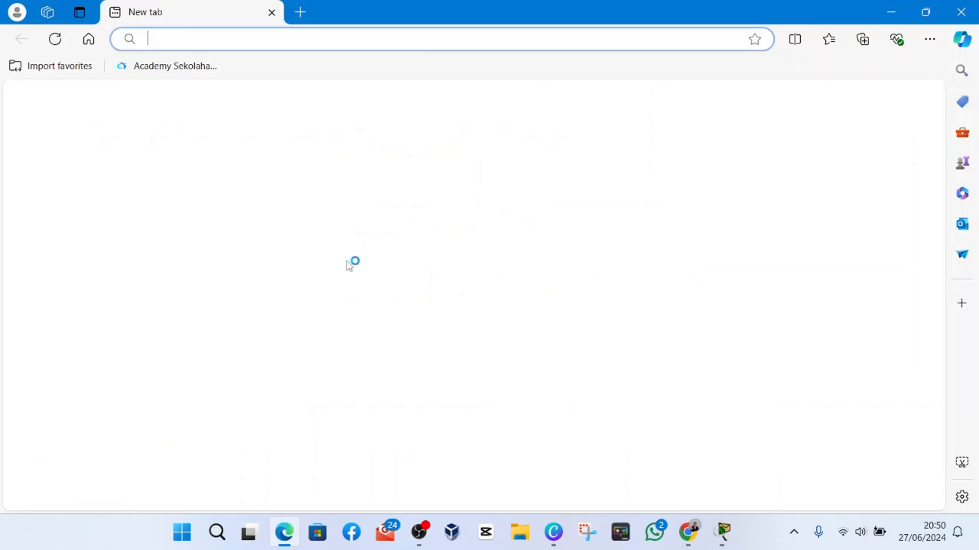
Search the web for "cisco type 7 password decrypt".
left_click(260, 40)
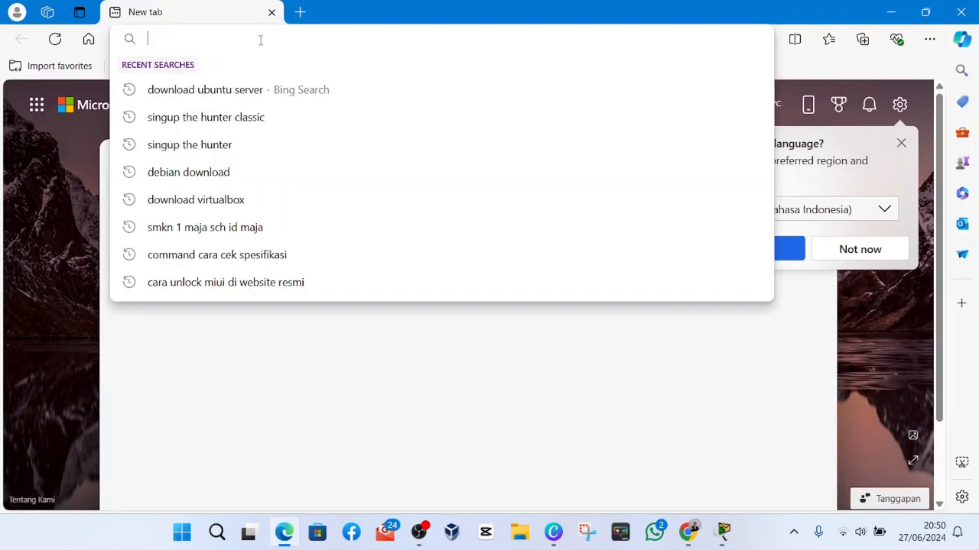
type("cis")
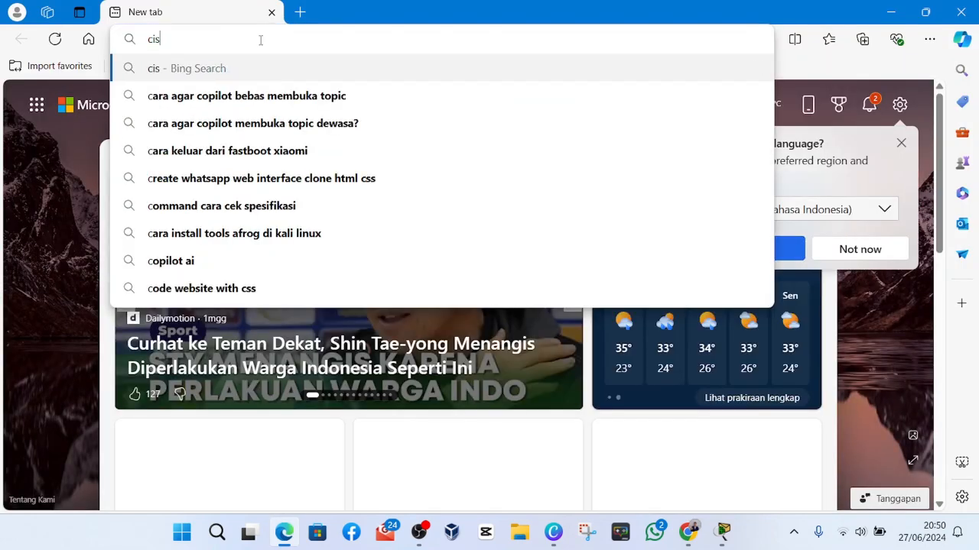
type("co typ")
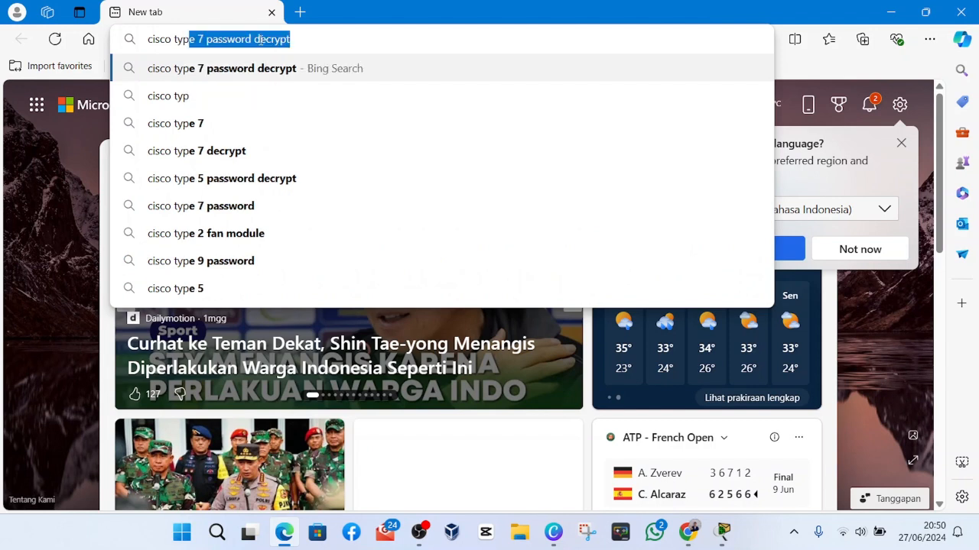
type("e")
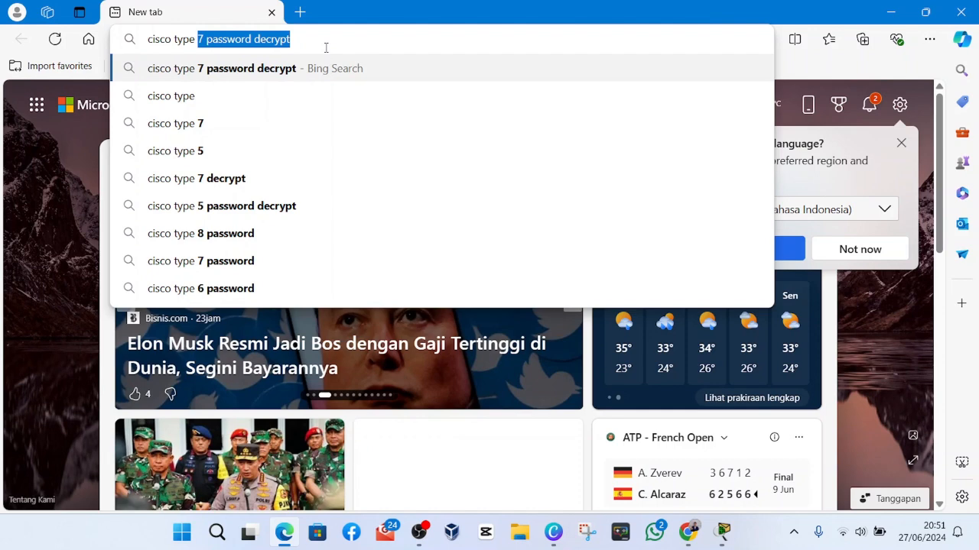
key("Return")
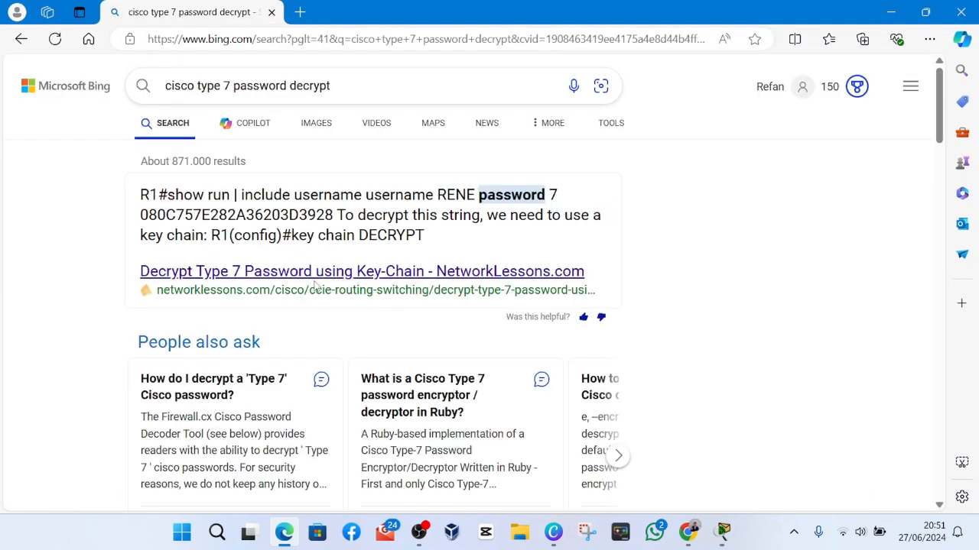
Look through the search results for an online tool that decrypts Cisco type 7 passwords.
scroll(268, 287, "down", 2)
scroll(264, 283, "down", 5)
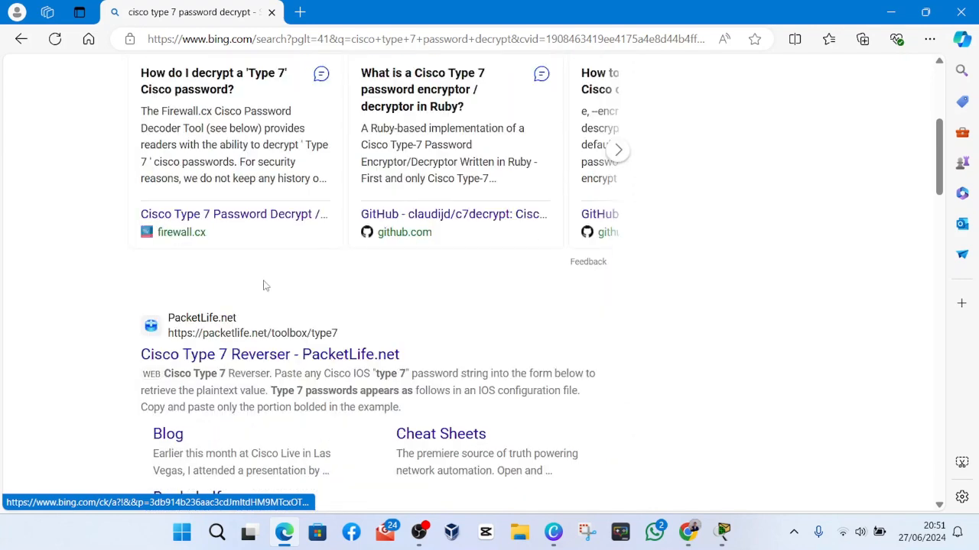
scroll(275, 267, "up", 4)
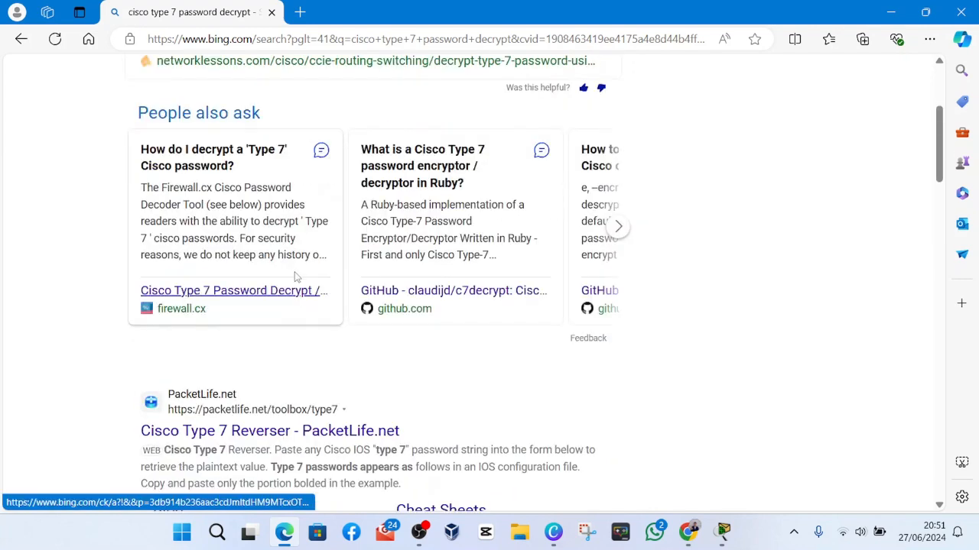
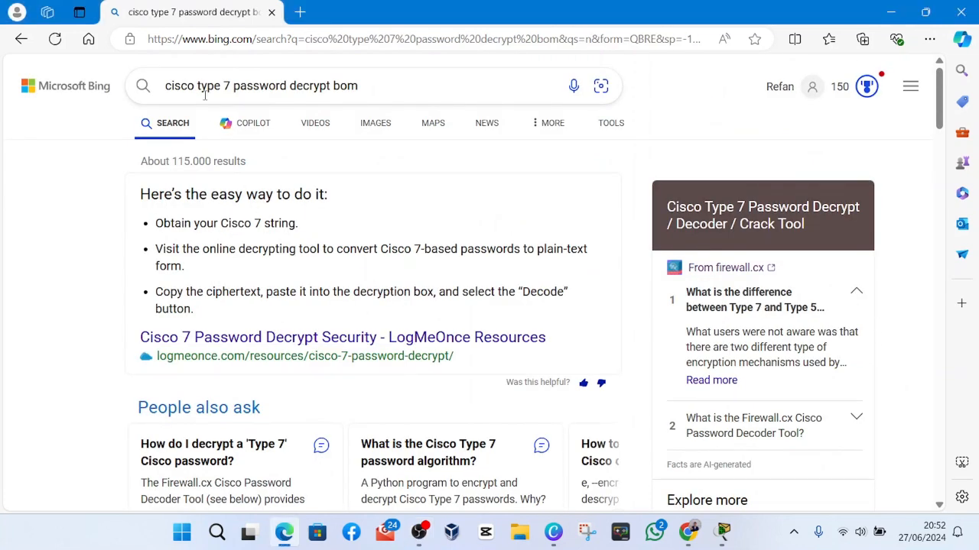
Replace the current web search with a new query beginning with "cisco pasw" to look for a Cisco password decryption tool.
left_click(224, 41)
type("cisco ")
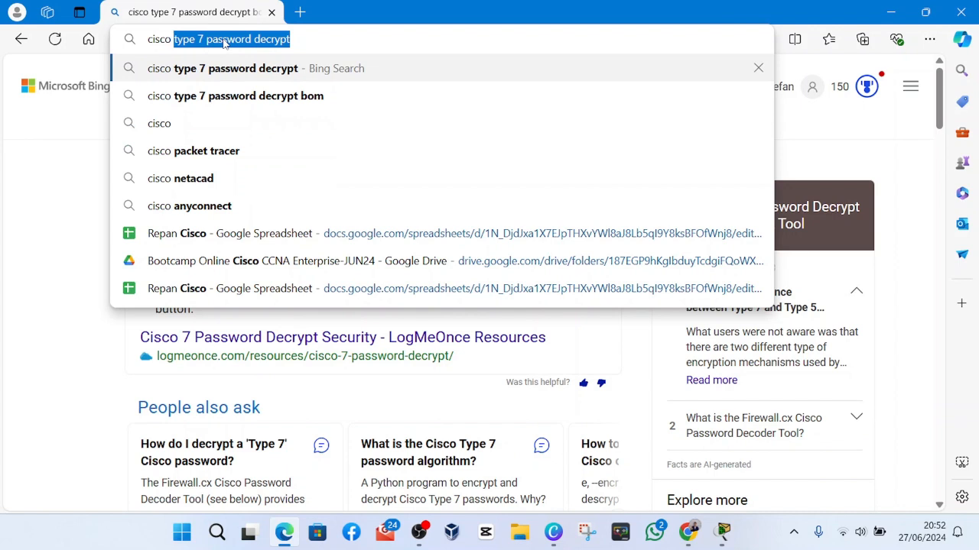
type("p")
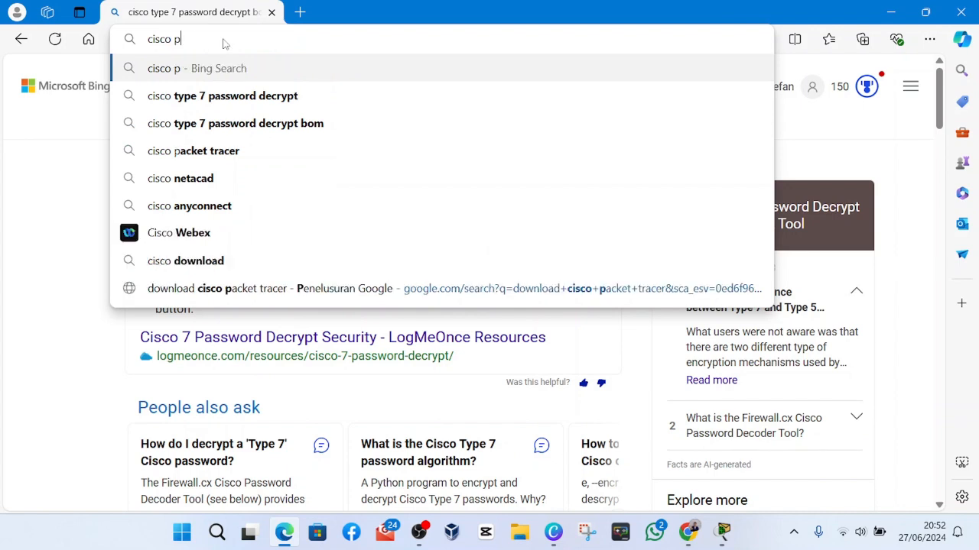
type("s")
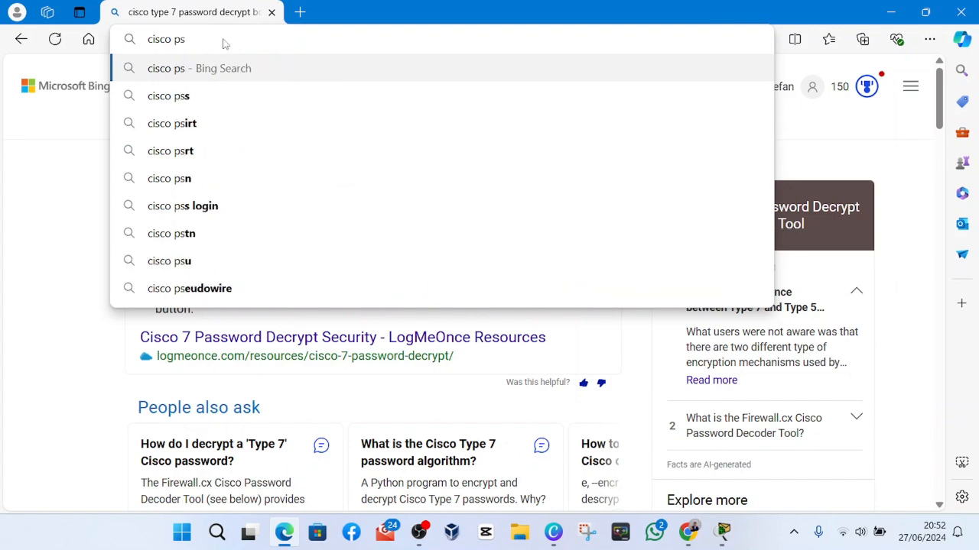
key("BackSpace")
type("asw")
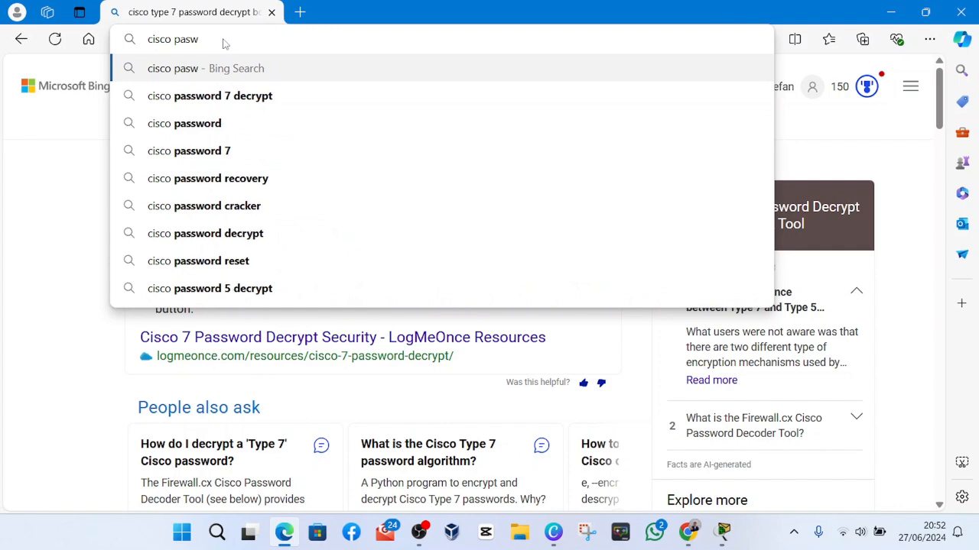
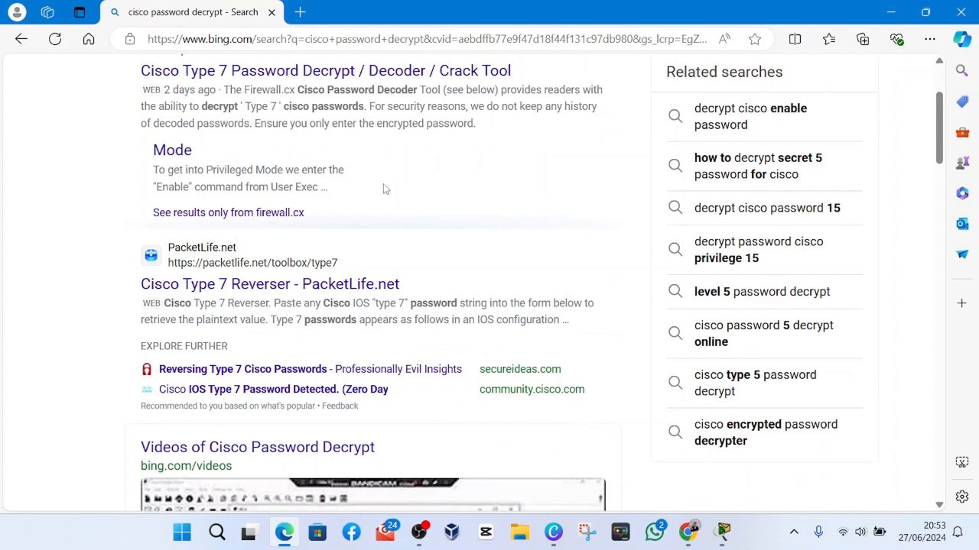
Look through the "cisco password decrypt" search results for an online type 7 password decryption tool.
scroll(383, 188, "down", 4)
scroll(396, 187, "down", 4)
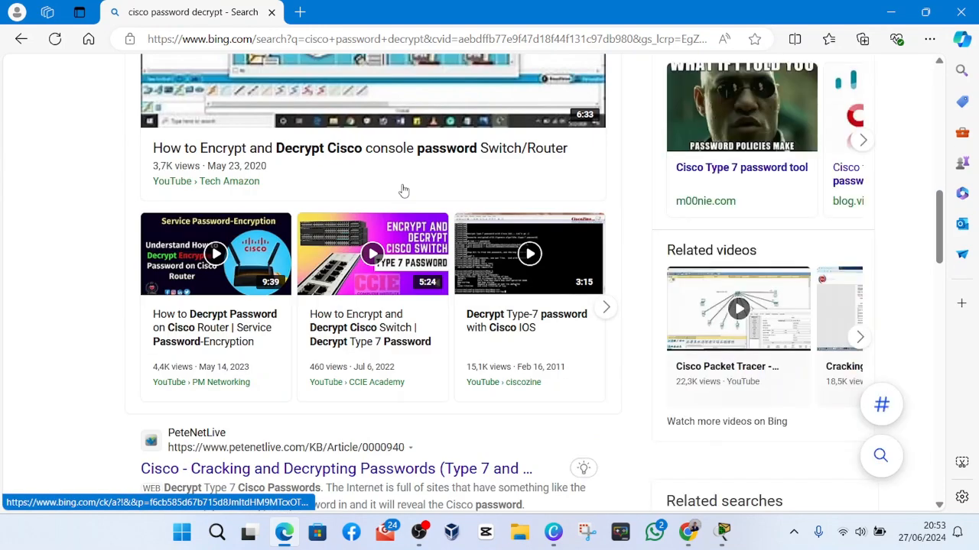
scroll(420, 211, "down", 4)
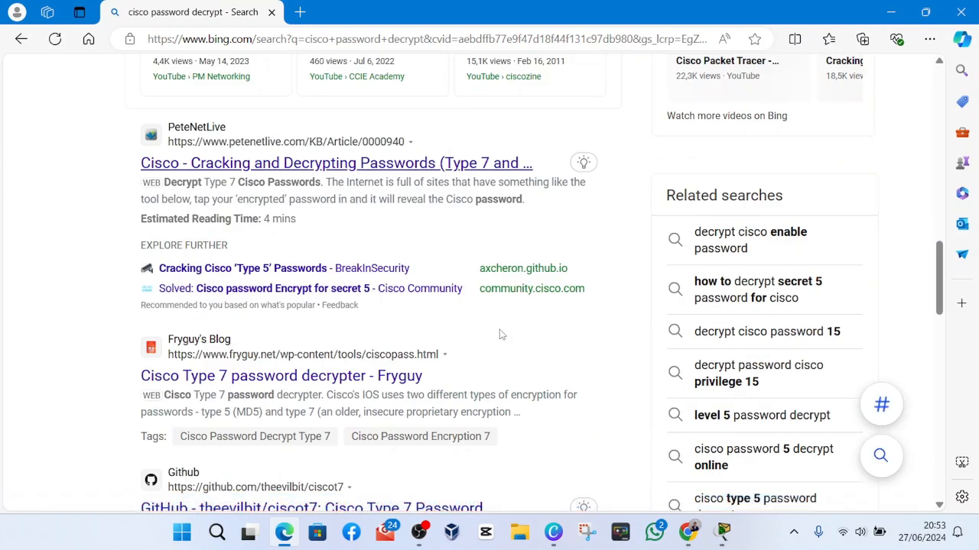
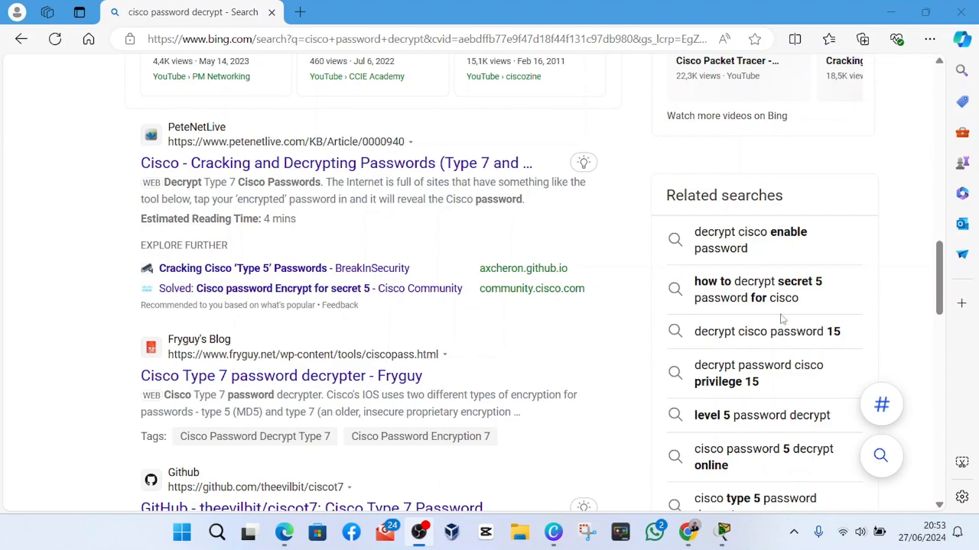
Recheck the type 7 decryption tools in the search results, from the Firewall.cx entry down to PeteNetLive and Fryguy's Blog.
scroll(781, 319, "up", 12)
left_click(788, 312)
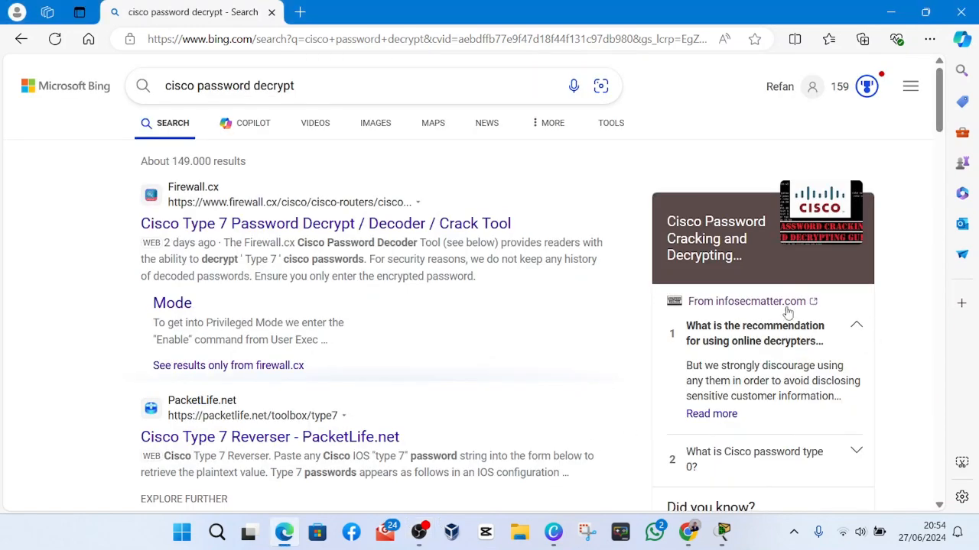
scroll(237, 319, "down", 4)
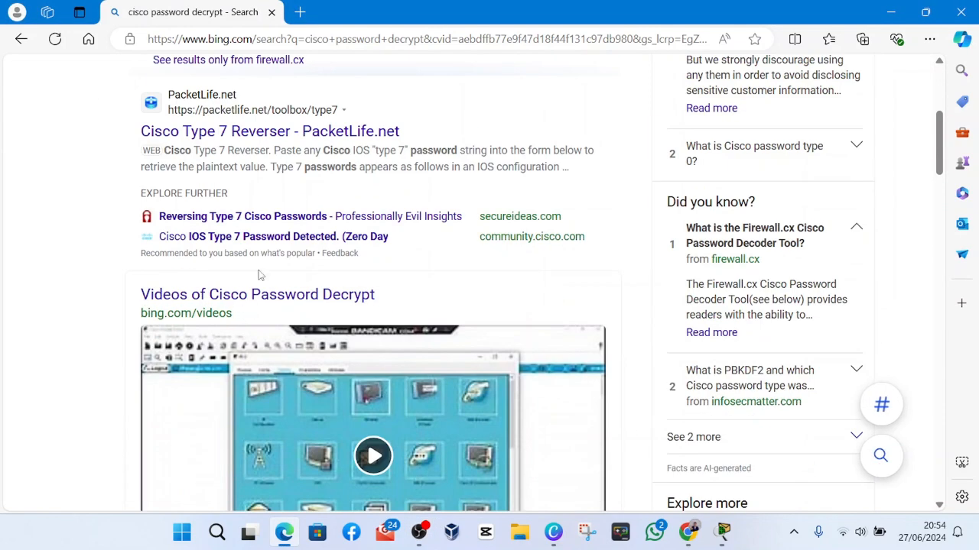
scroll(258, 275, "down", 10)
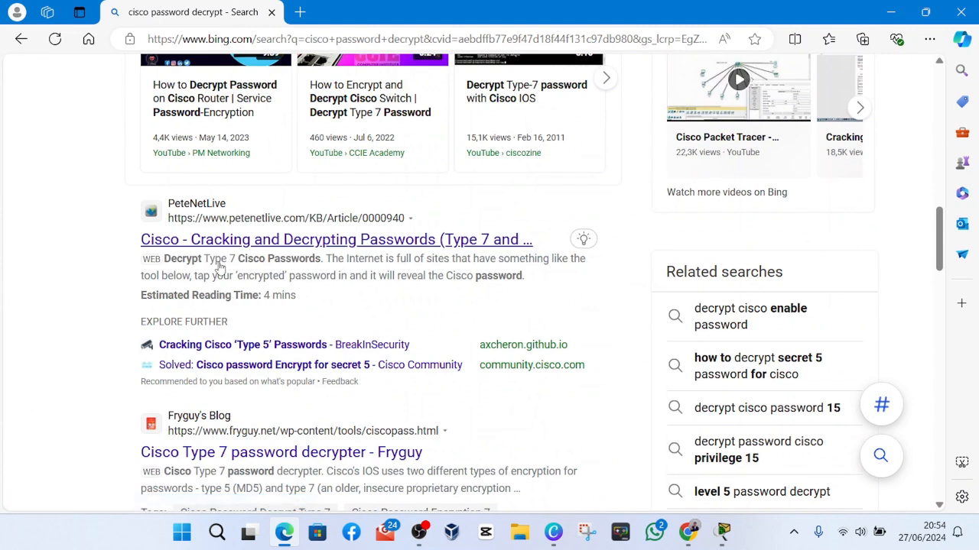
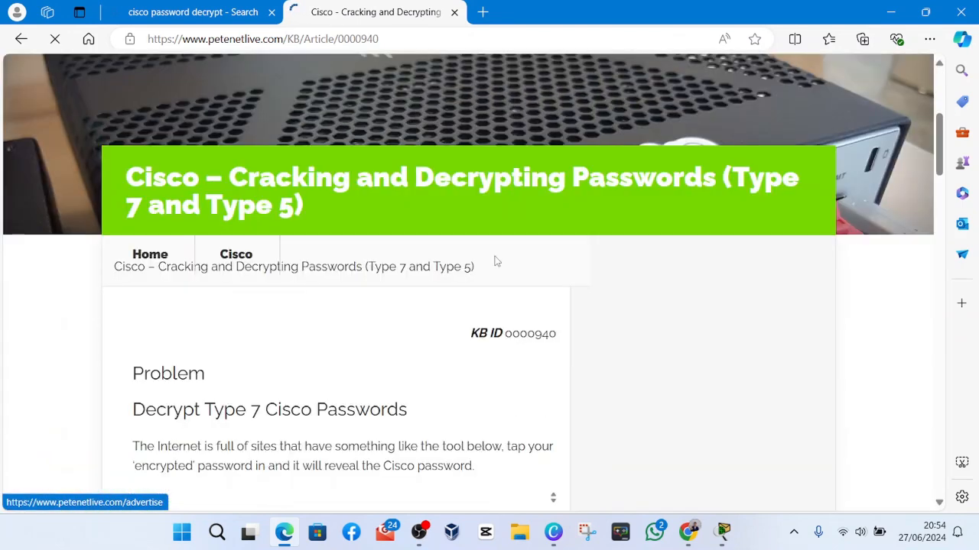
Find the tool for revealing type 7 obfuscated passwords in the PeteNetLive article on cracking and decrypting Cisco passwords.
scroll(497, 255, "down", 4)
scroll(197, 291, "up", 1)
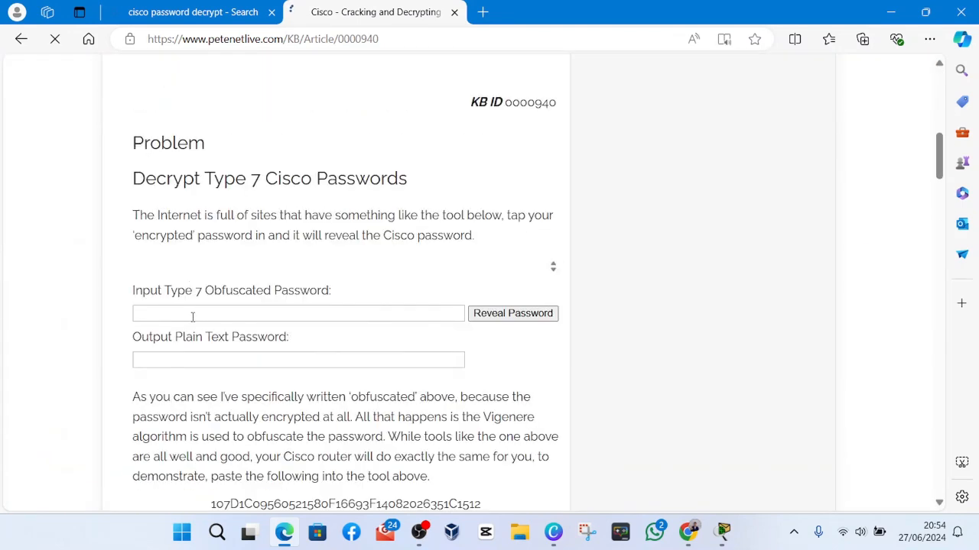
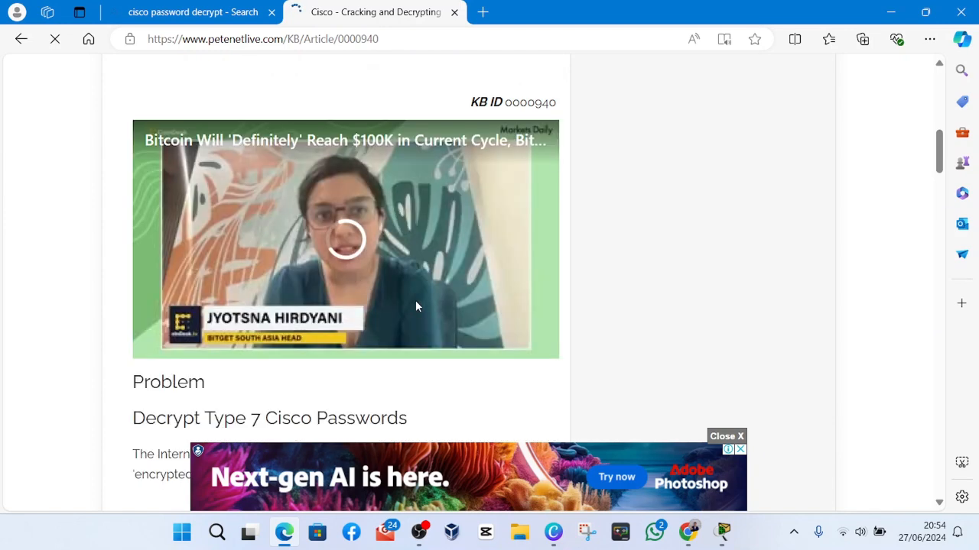
Locate the type 7 obfuscated password input and plain text output fields in the article's Decrypt Type 7 Cisco Passwords section.
scroll(416, 306, "down", 2)
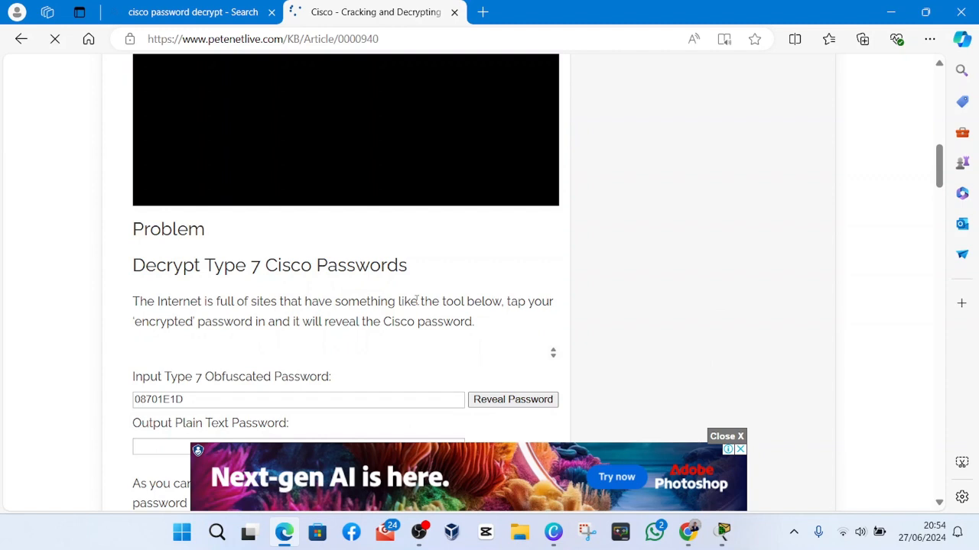
scroll(364, 301, "down", 1)
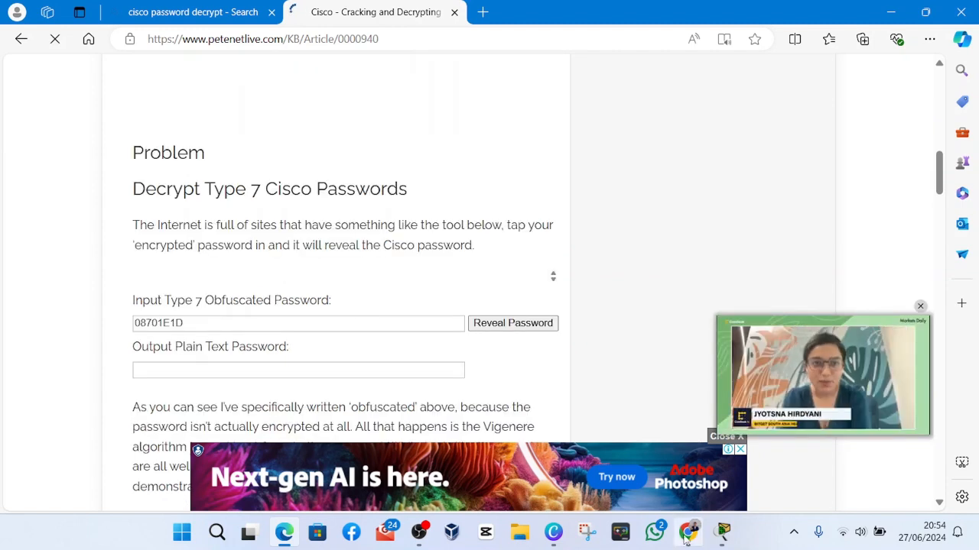
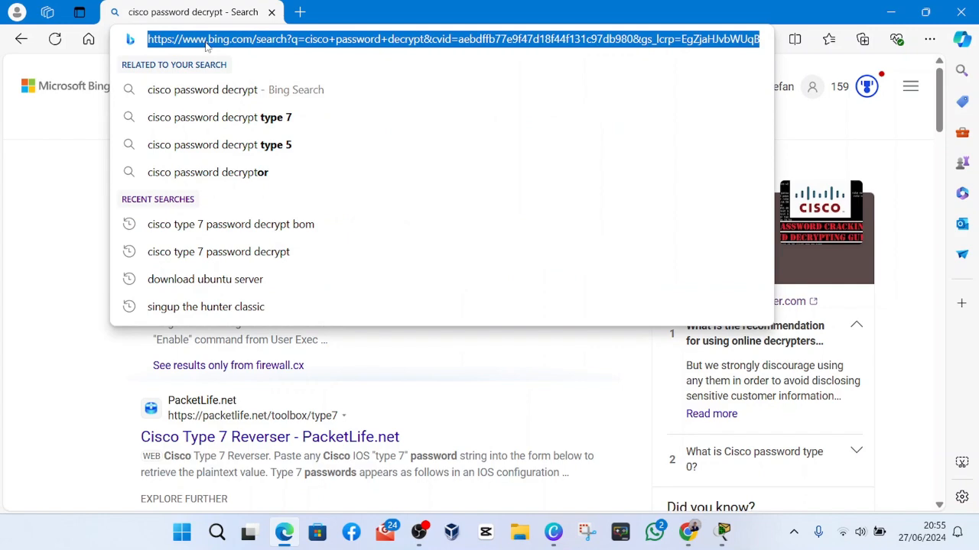
Search the web for "david bombal cisco password decrypt".
type("dav")
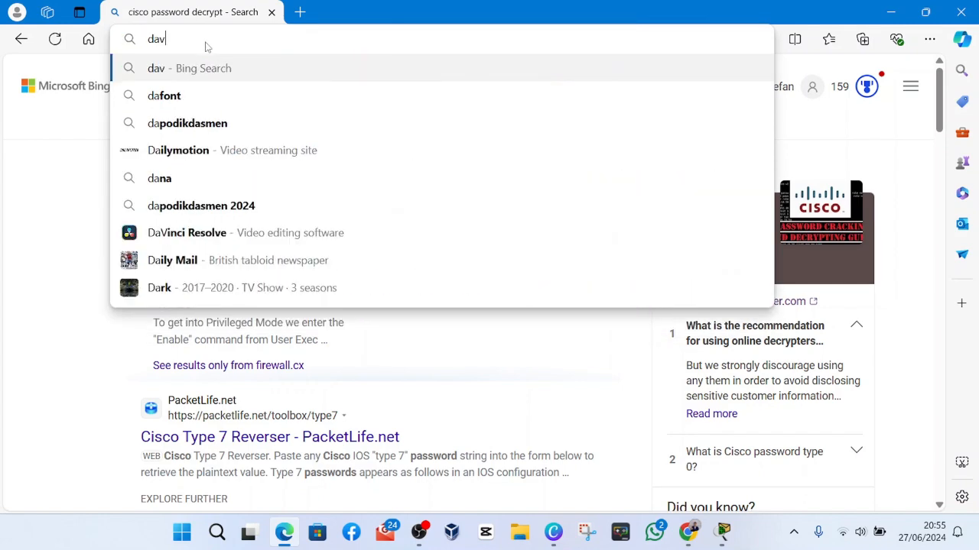
type("id bo")
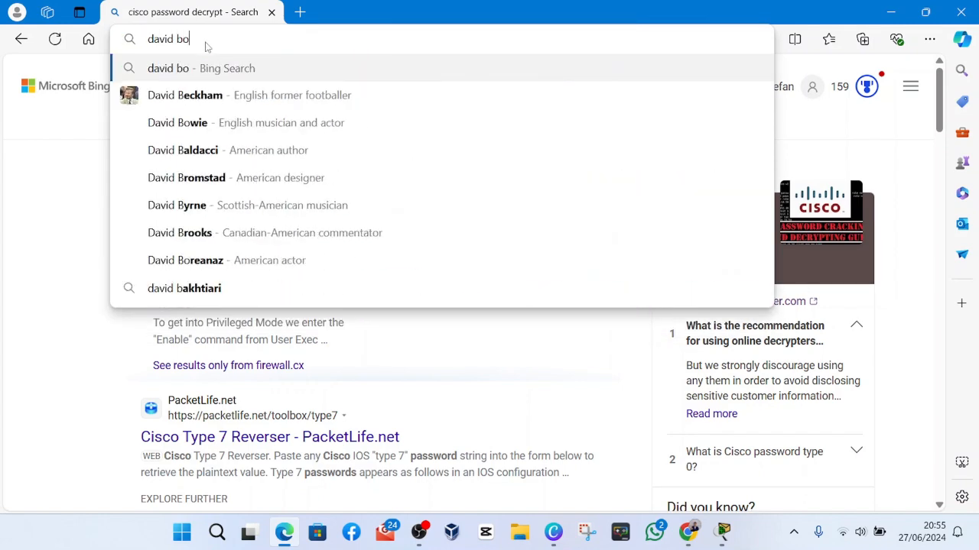
type("mbs")
key("BackSpace")
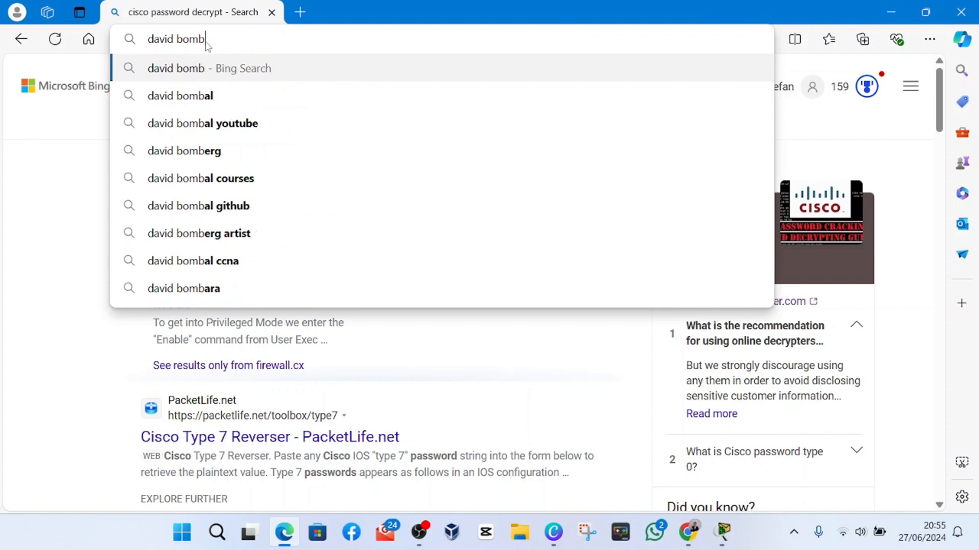
type("al ci")
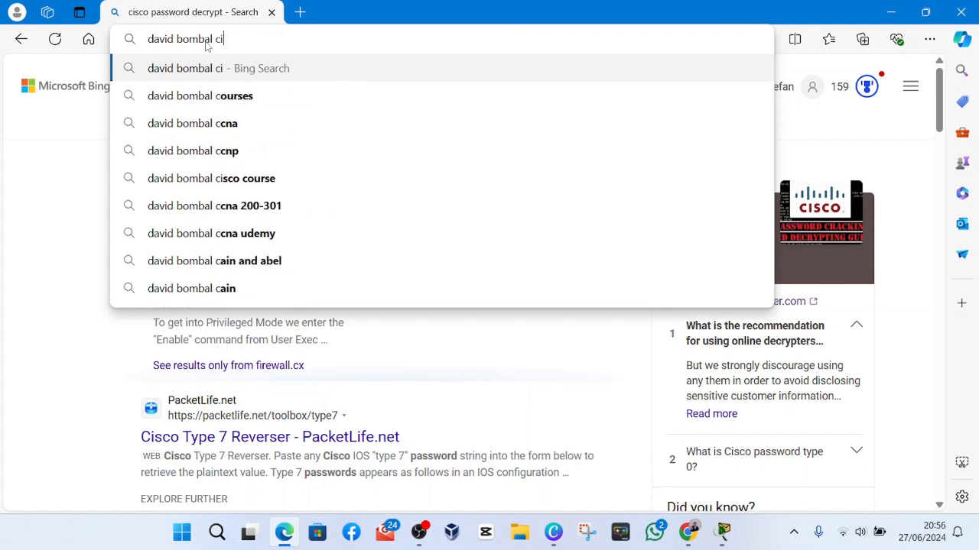
type("sco ")
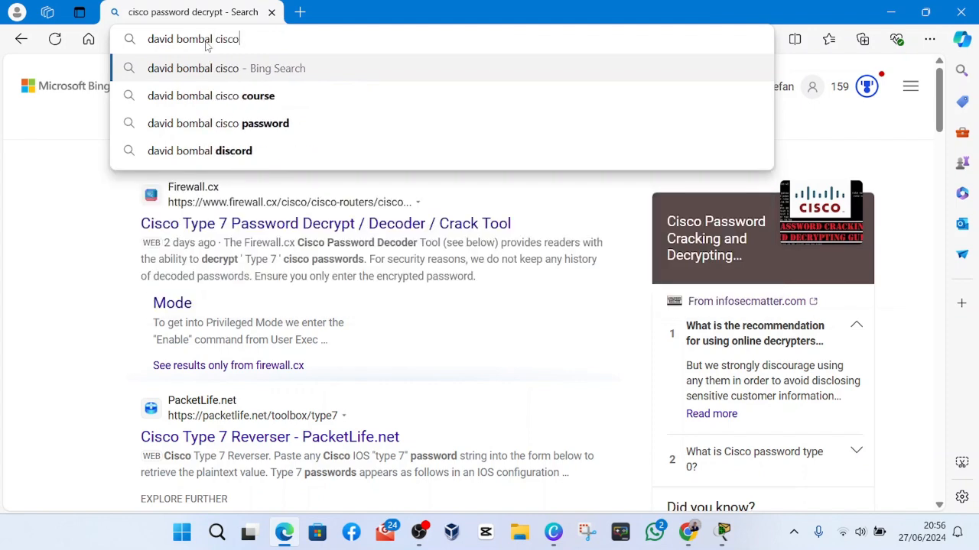
type("pass")
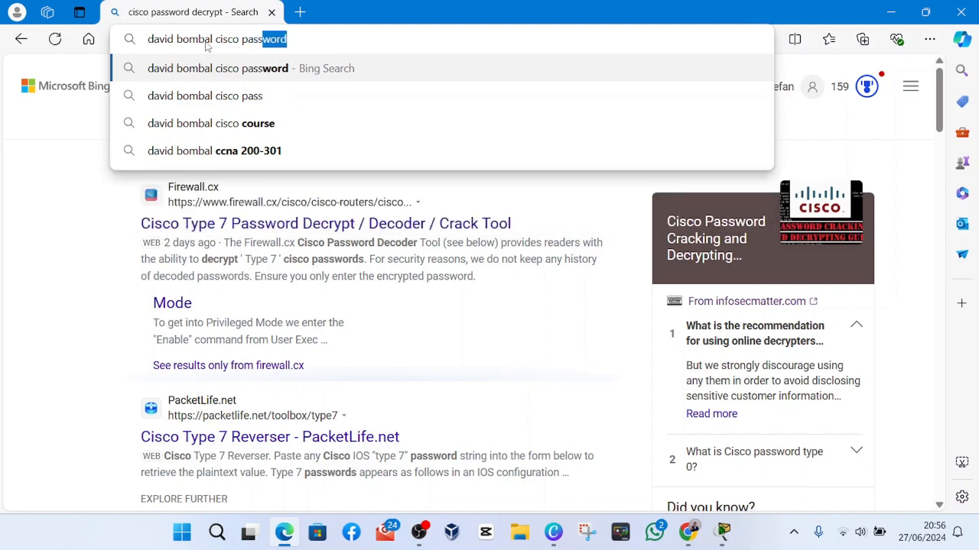
type("word de")
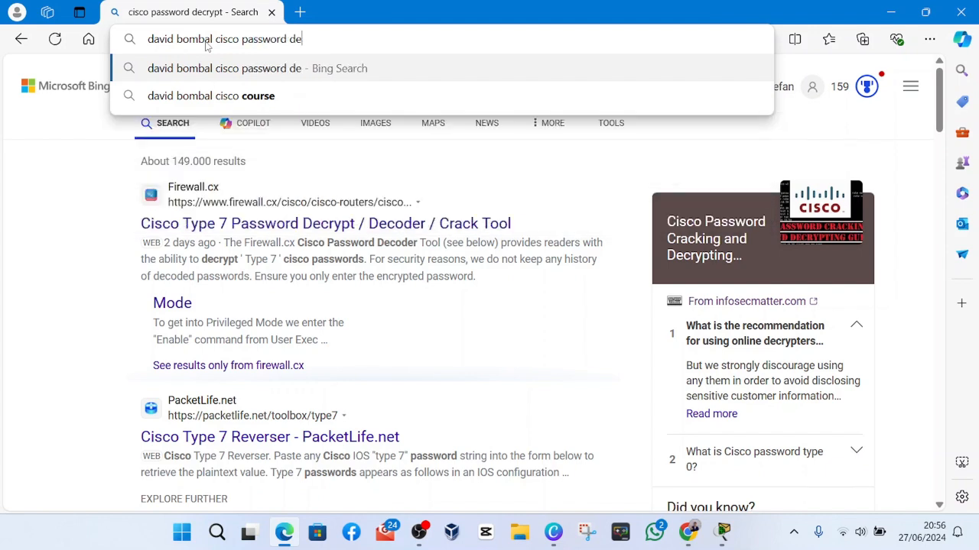
type("cr")
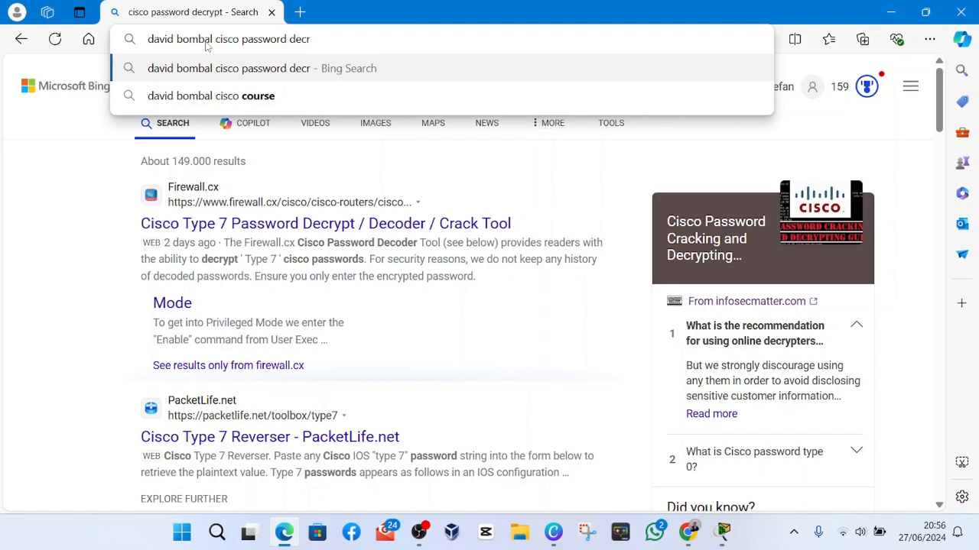
type("ypt")
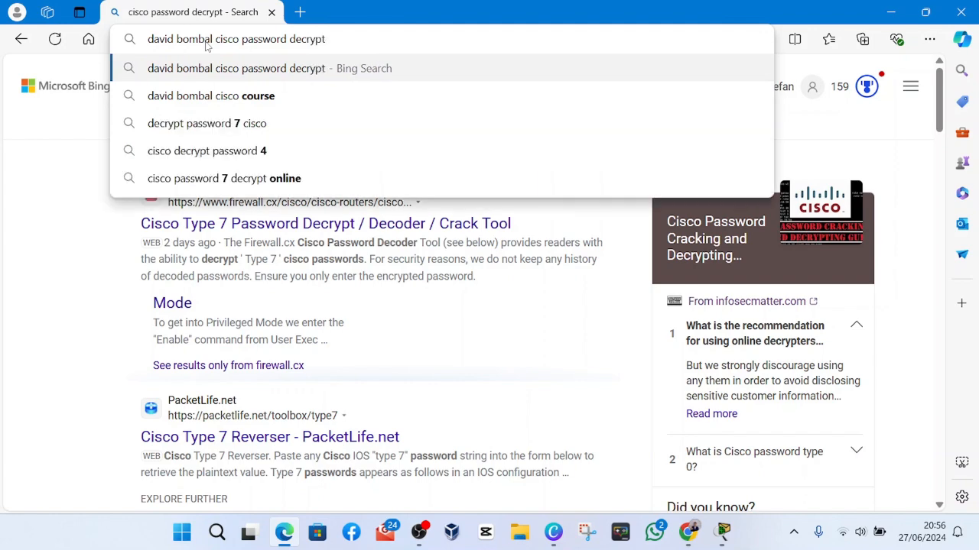
key("Return")
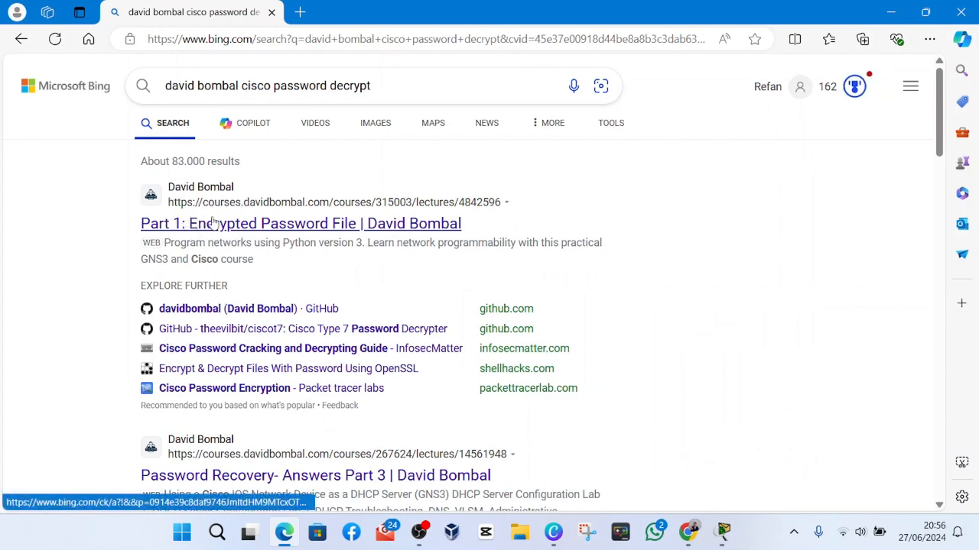
Open the search result "Part 1: Encrypted Password File | David Bombal" and bring its page into view.
left_click(195, 228)
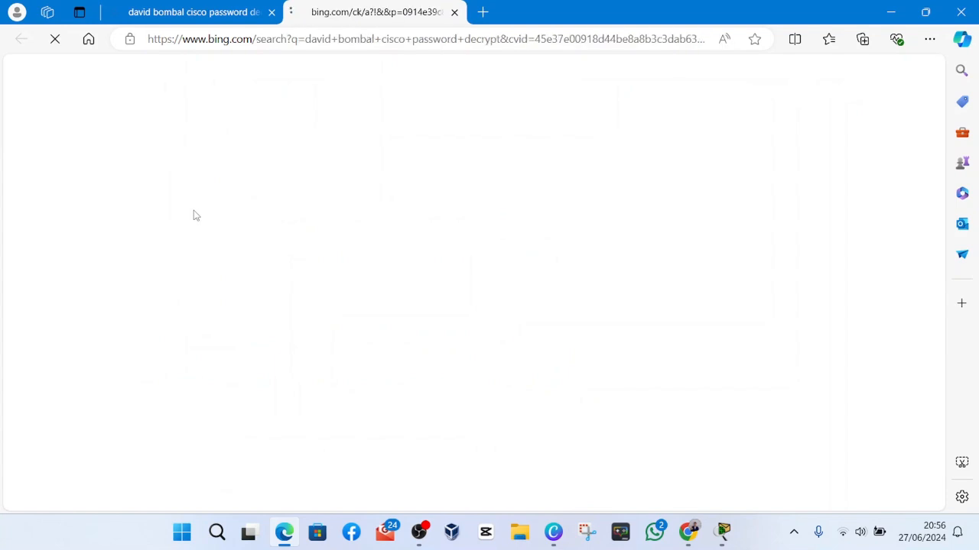
left_click(233, 15)
left_click(348, 9)
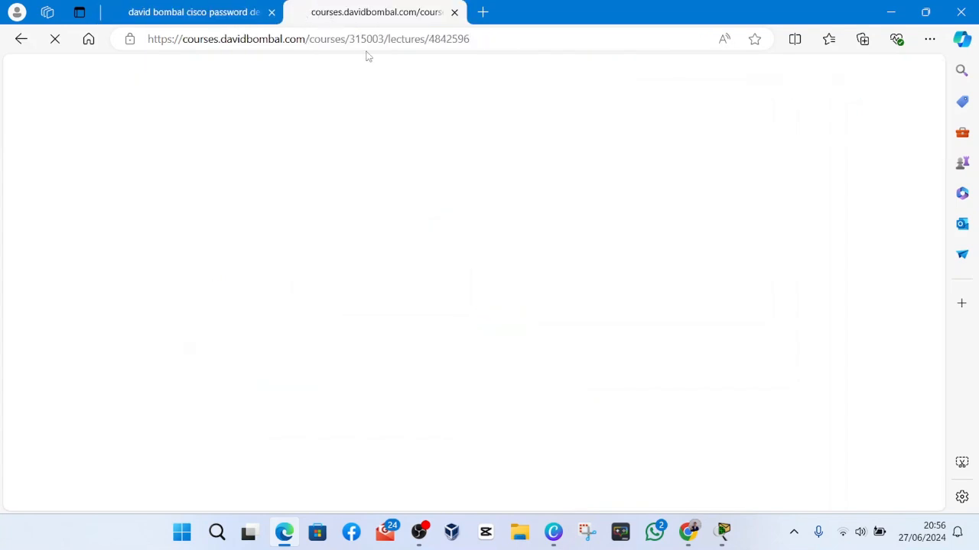
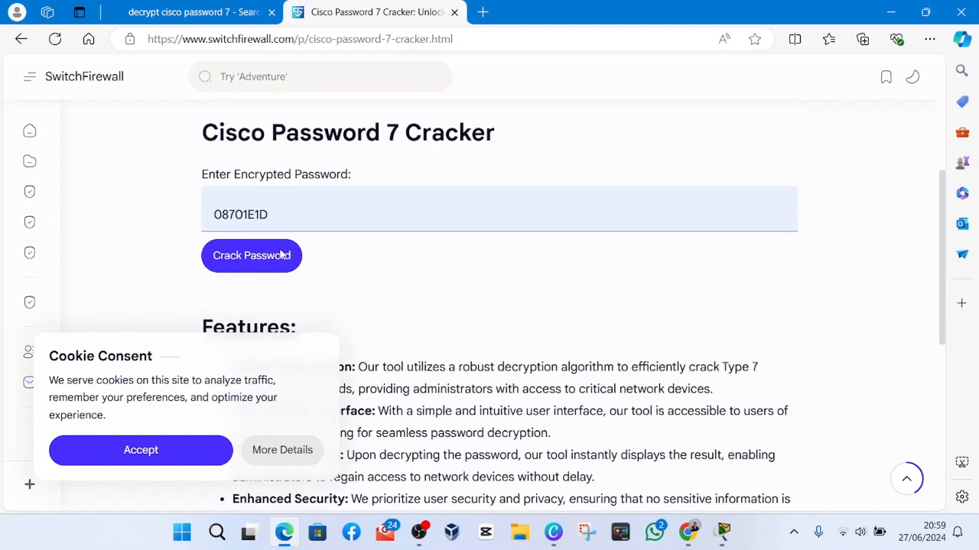
Run the Cisco Password 7 Cracker on the encrypted password already entered in its form.
left_click(279, 261)
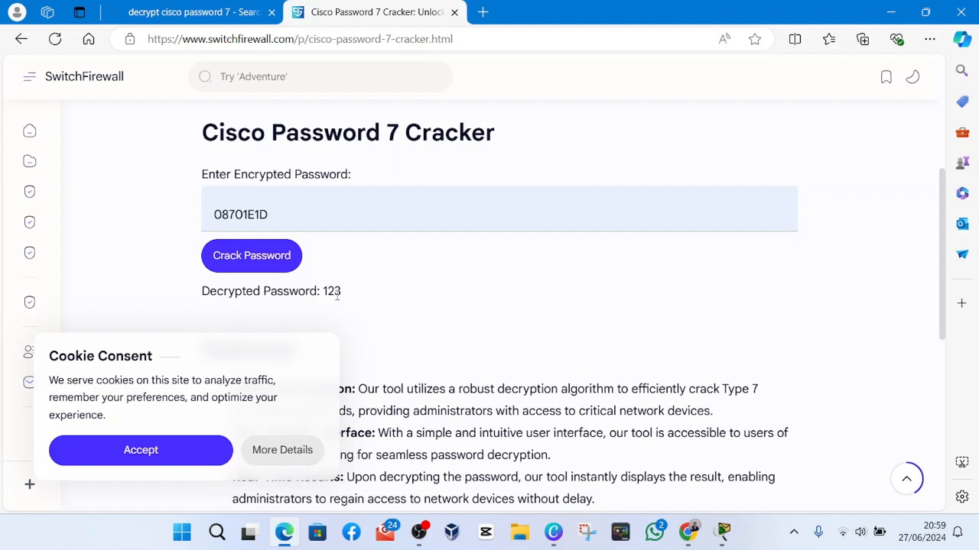
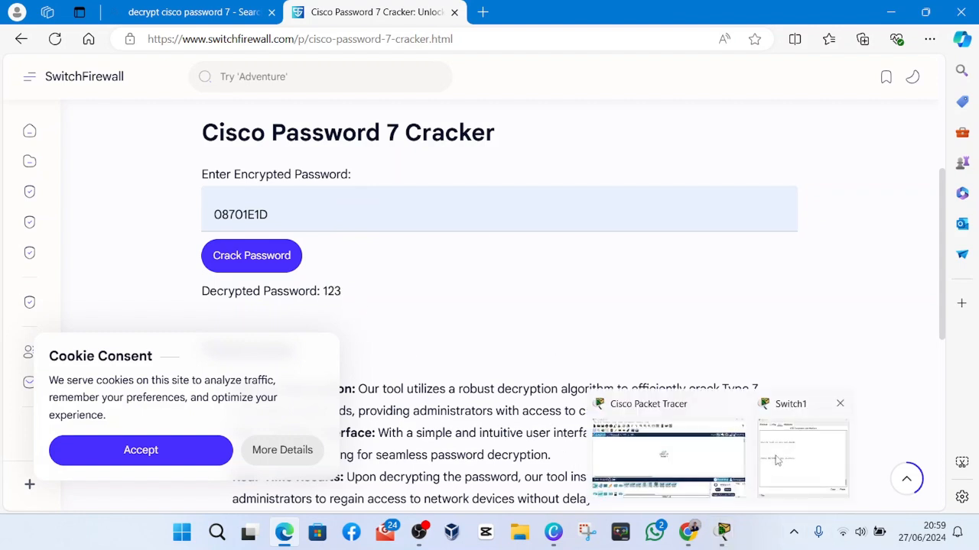
Switch back to the Switch1 command line interface in Cisco Packet Tracer.
left_click(777, 460)
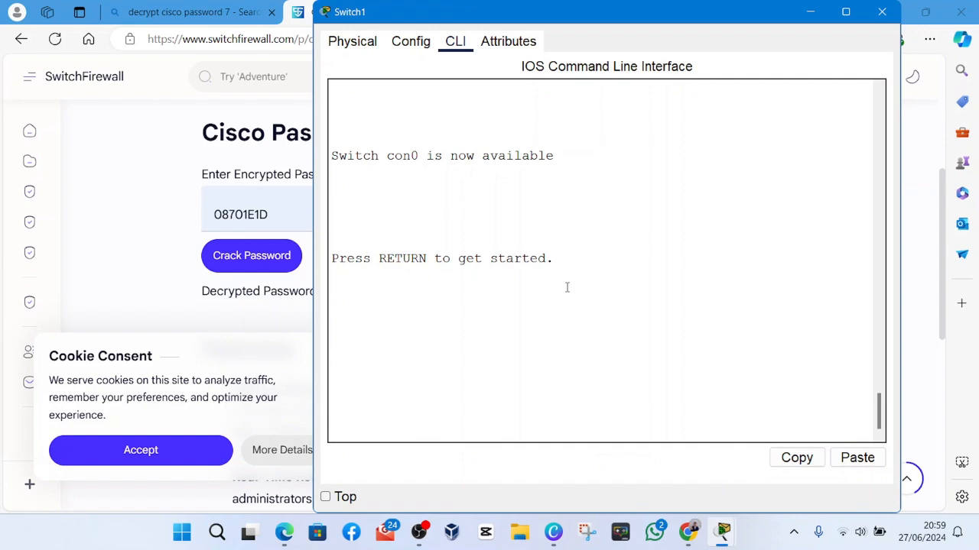
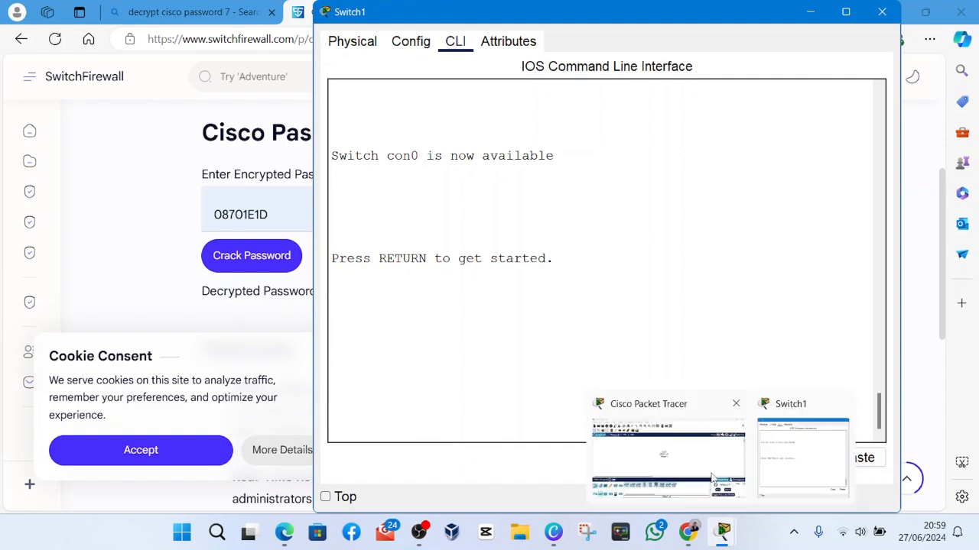
Start the console session on Switch1 to reach the user EXEC prompt.
key("Return")
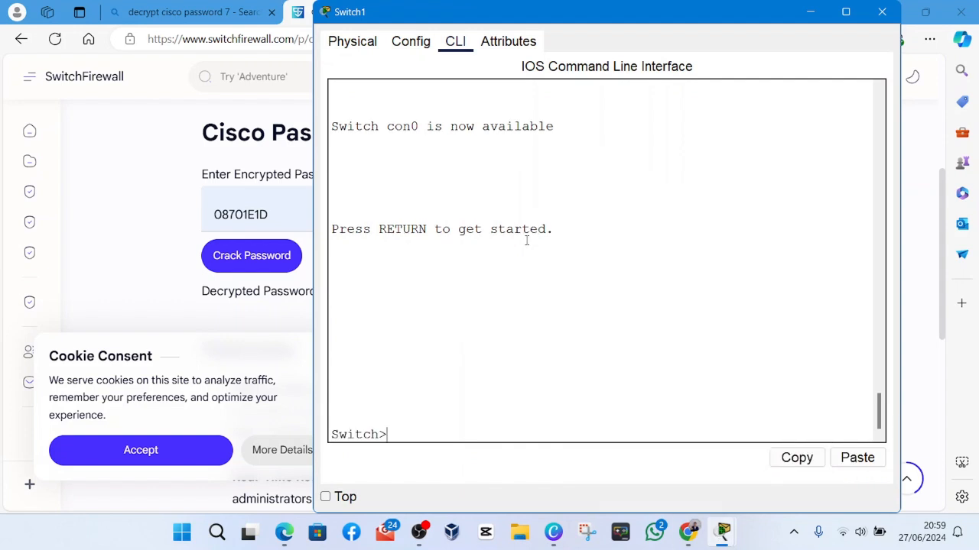
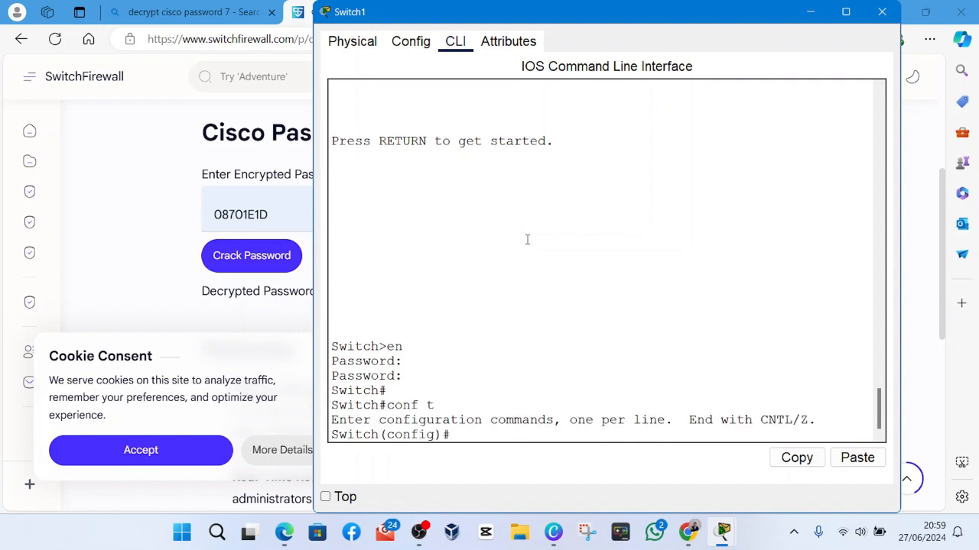
Start entering a show command at the global configuration prompt of Switch1.
key("Return")
type("show run")
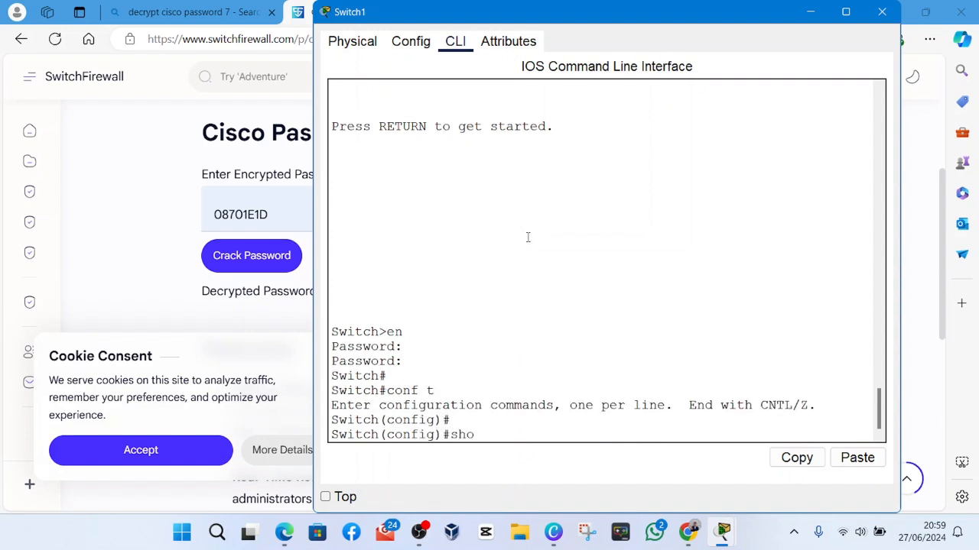
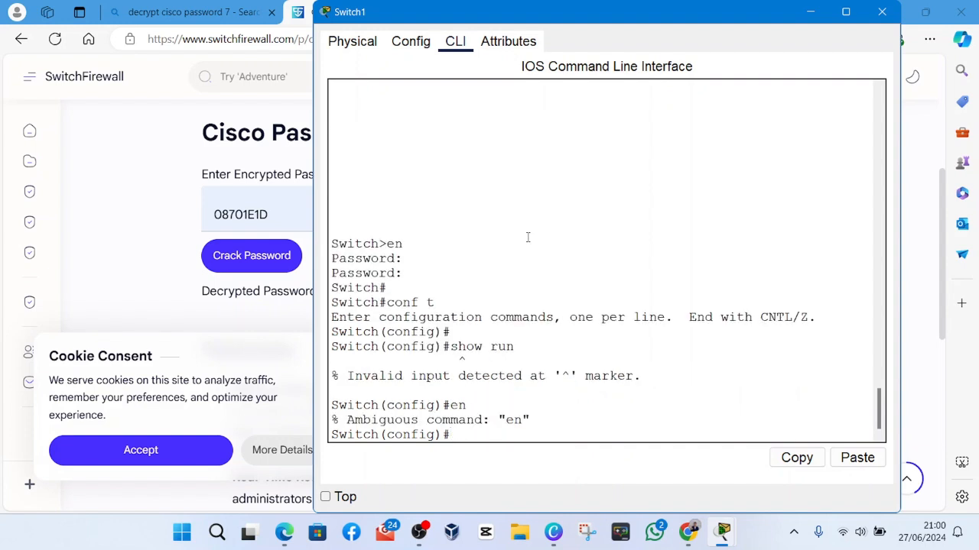
Exit global configuration mode on Switch1 with the exit command.
key("Return")
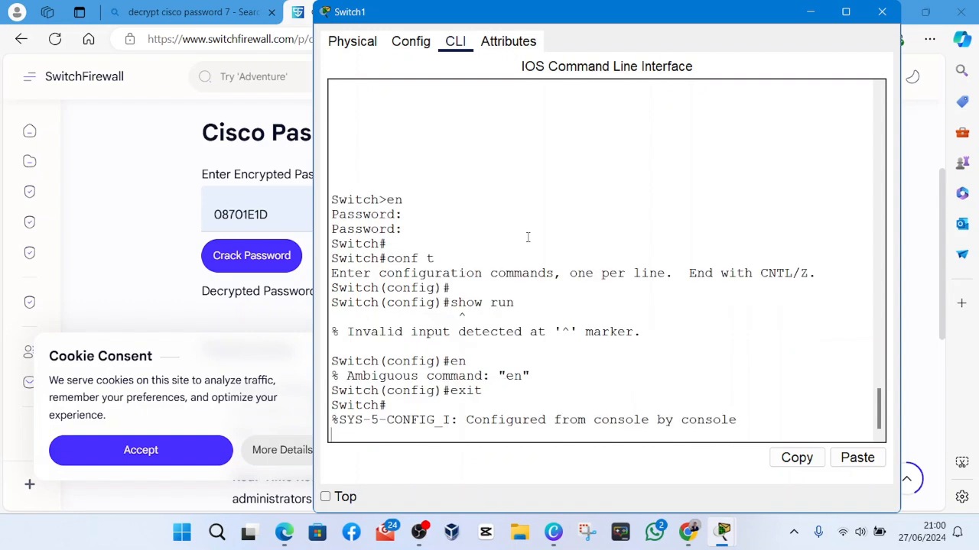
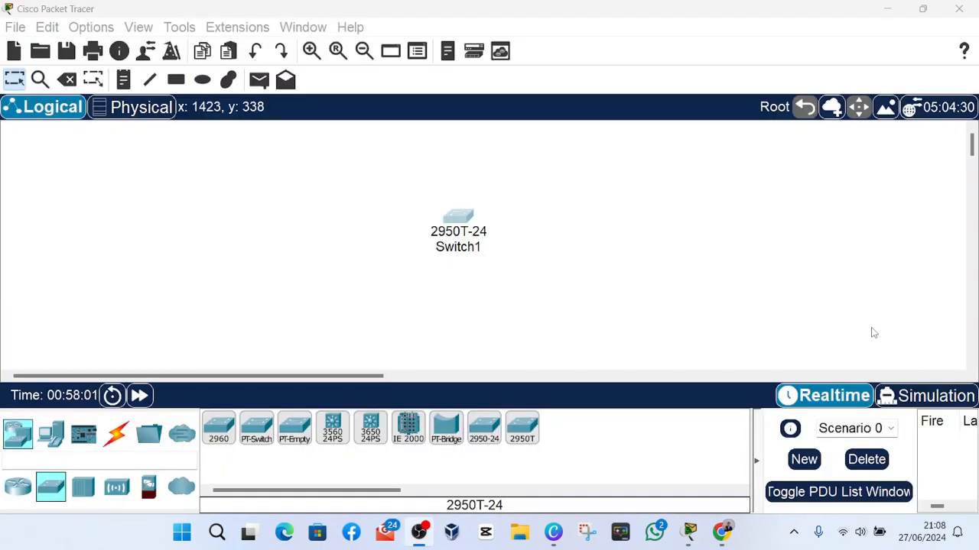
Delete the 2950T-24 switch Switch1 from the logical workspace.
left_click(874, 332)
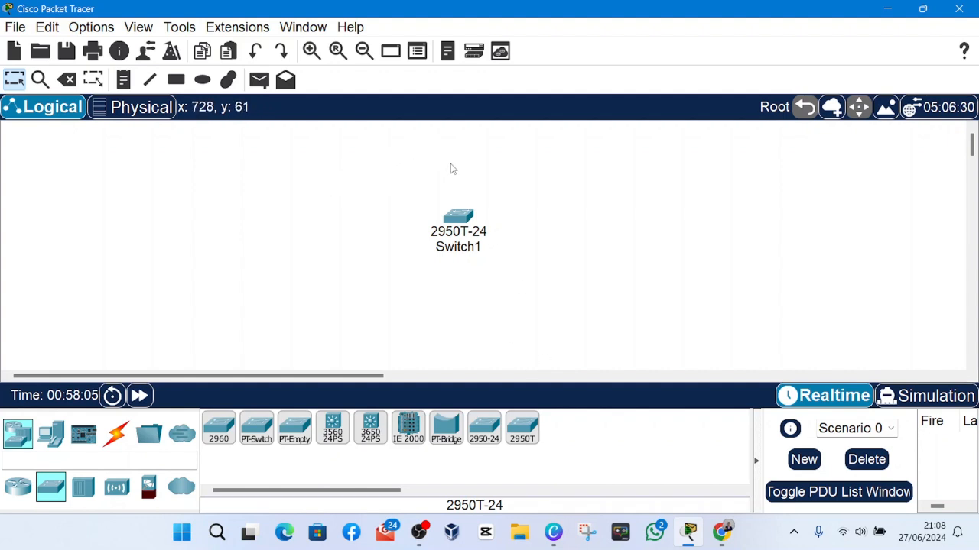
left_click_drag(480, 228, 355, 255)
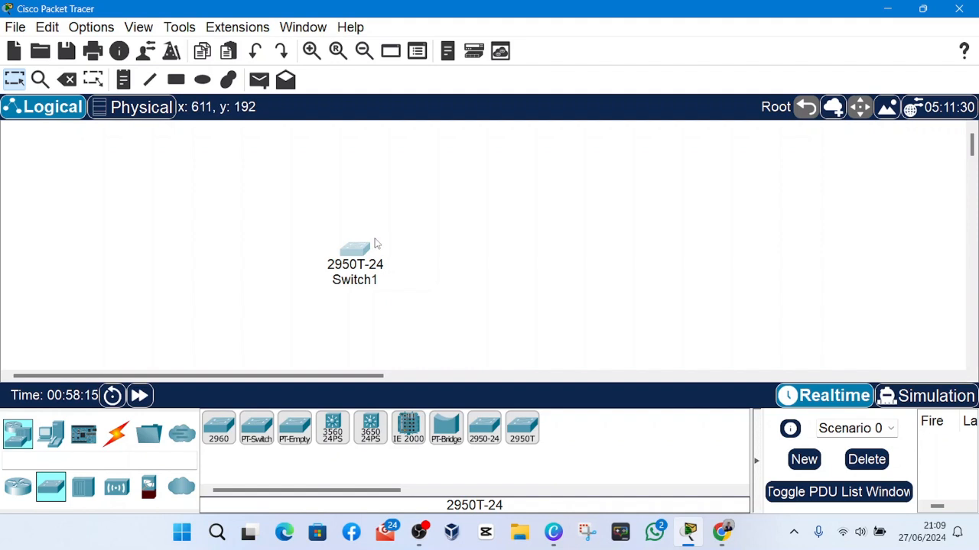
key("Delete")
left_click(519, 283)
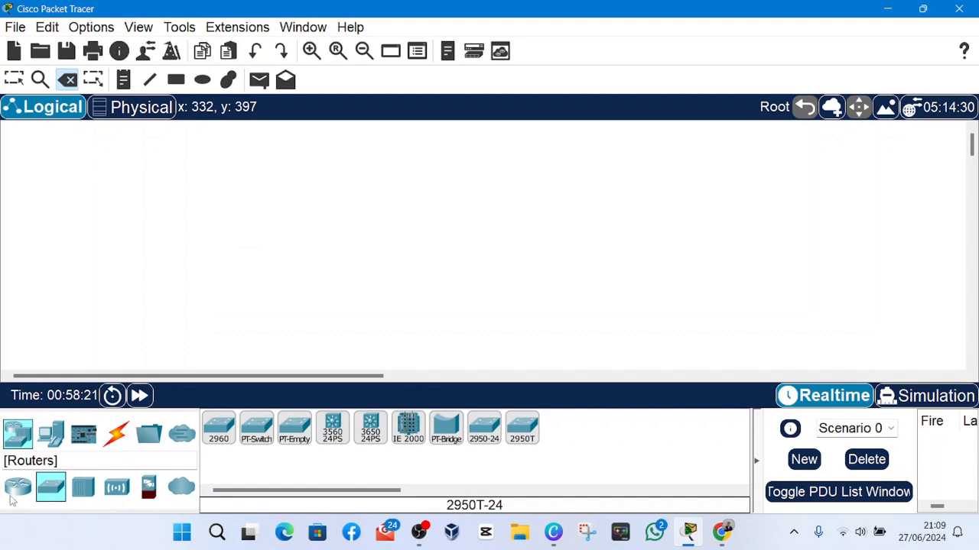
Place a 4331 router in the upper middle of the workspace and a 2960 switch below and to its left.
left_click(17, 487)
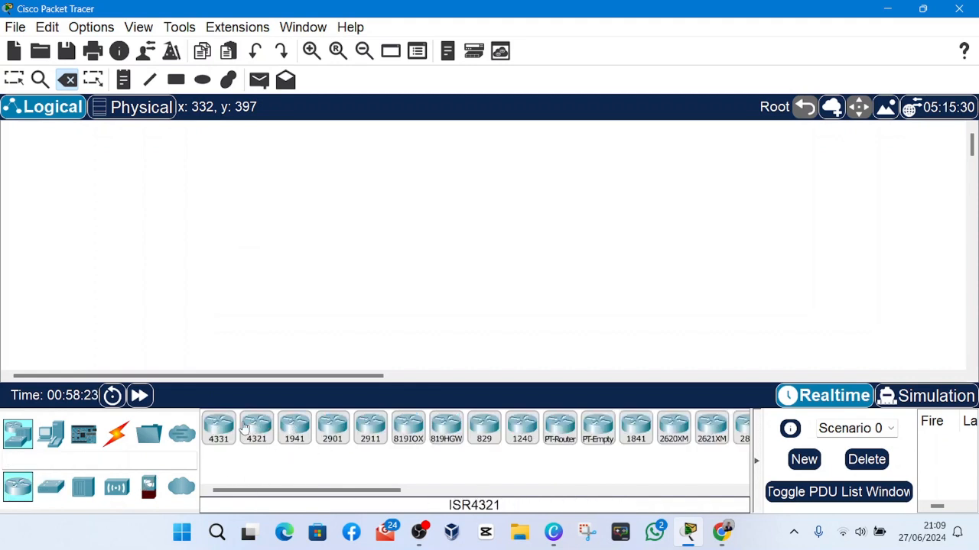
left_click(218, 432)
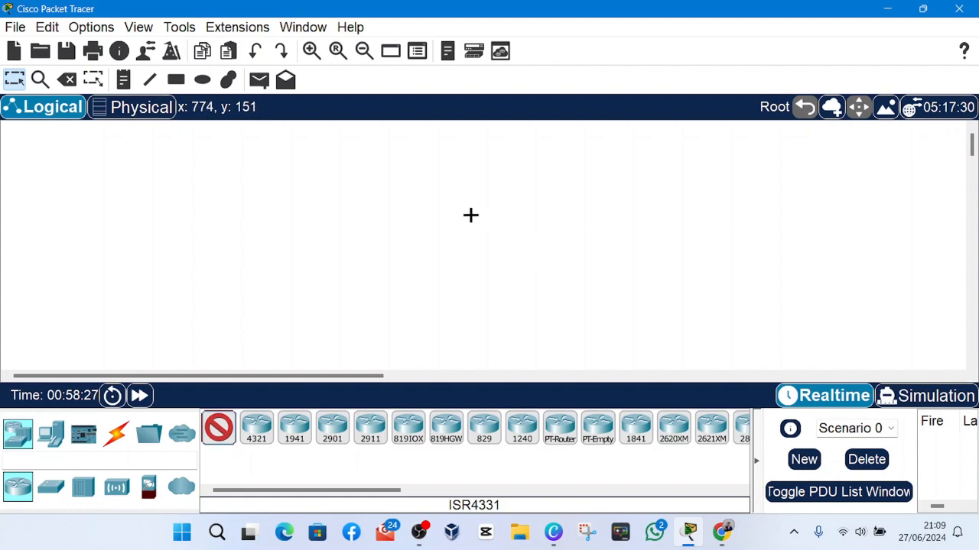
left_click(517, 176)
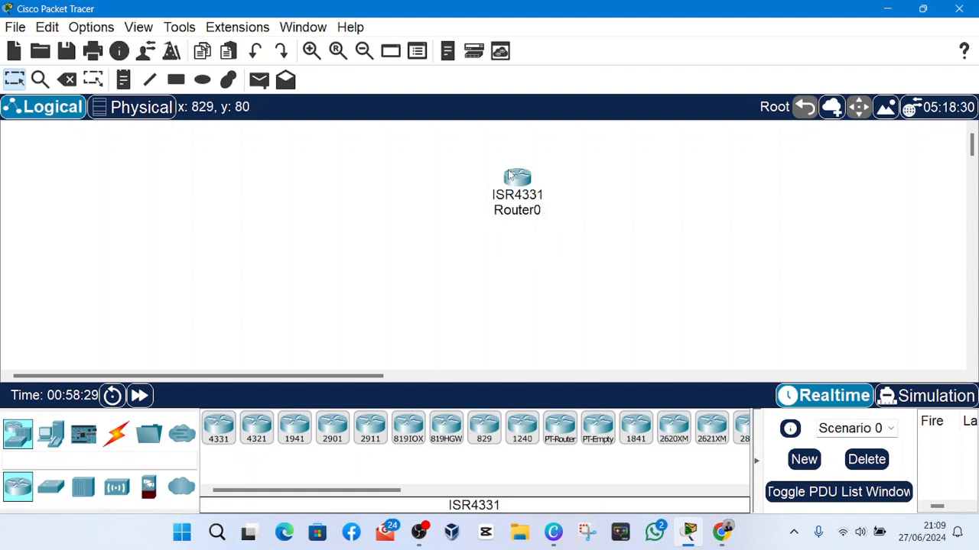
left_click(52, 489)
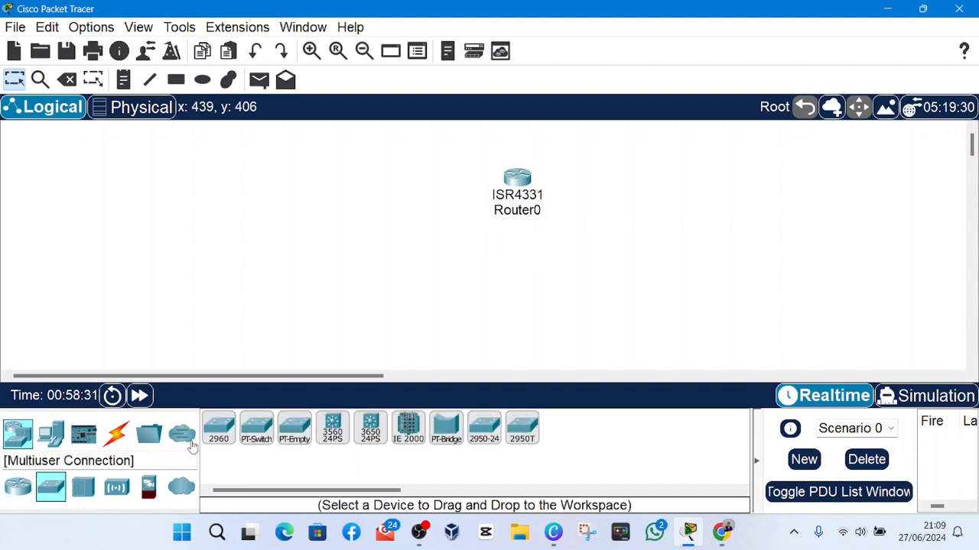
left_click(218, 428)
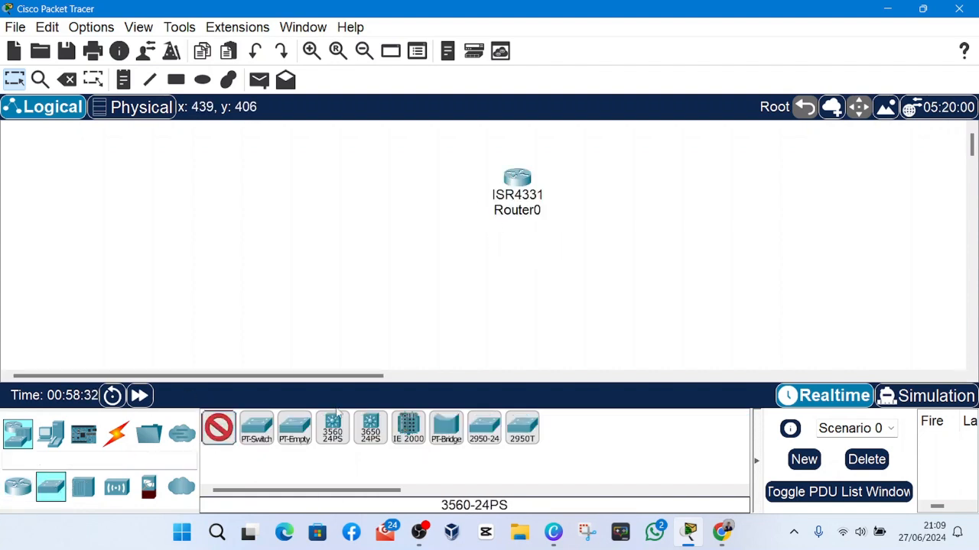
left_click(413, 224)
Add three PCs: two side by side below the 2960 switch and one to the right of the router.
left_click(42, 435)
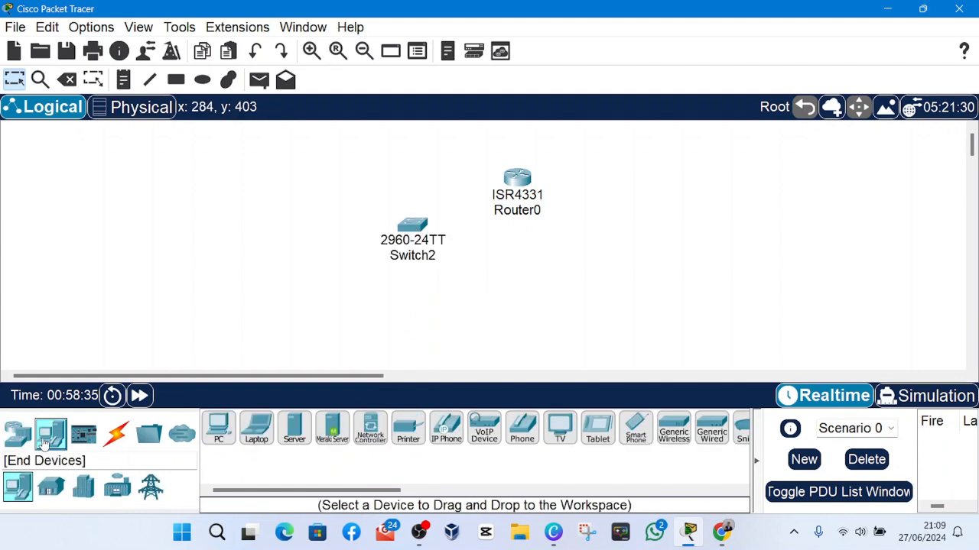
left_click(218, 428)
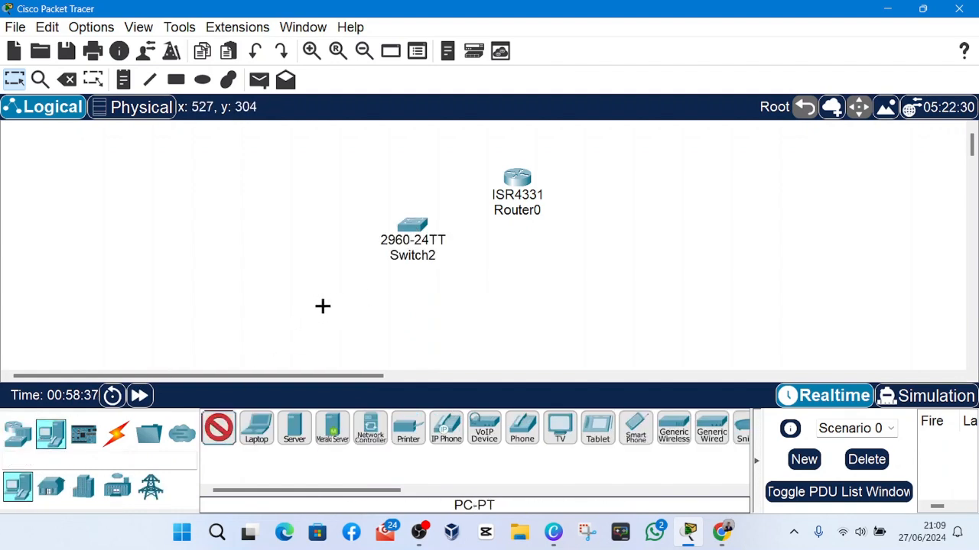
left_click(322, 307)
left_click(218, 428)
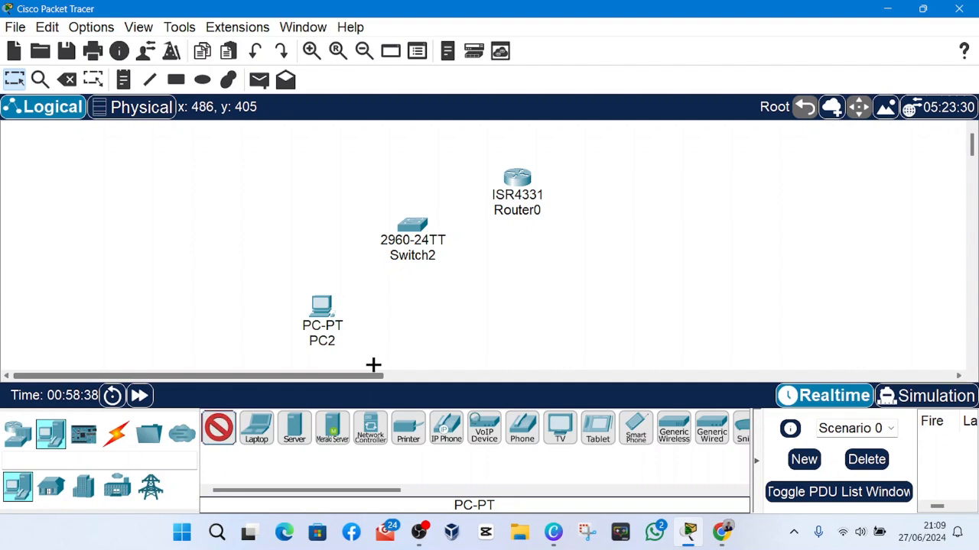
left_click(384, 306)
left_click(216, 441)
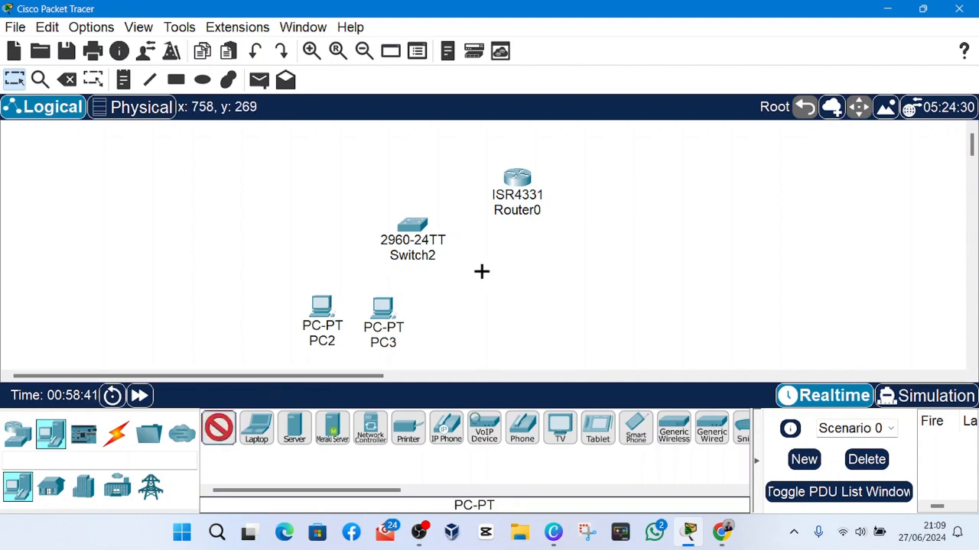
left_click(692, 214)
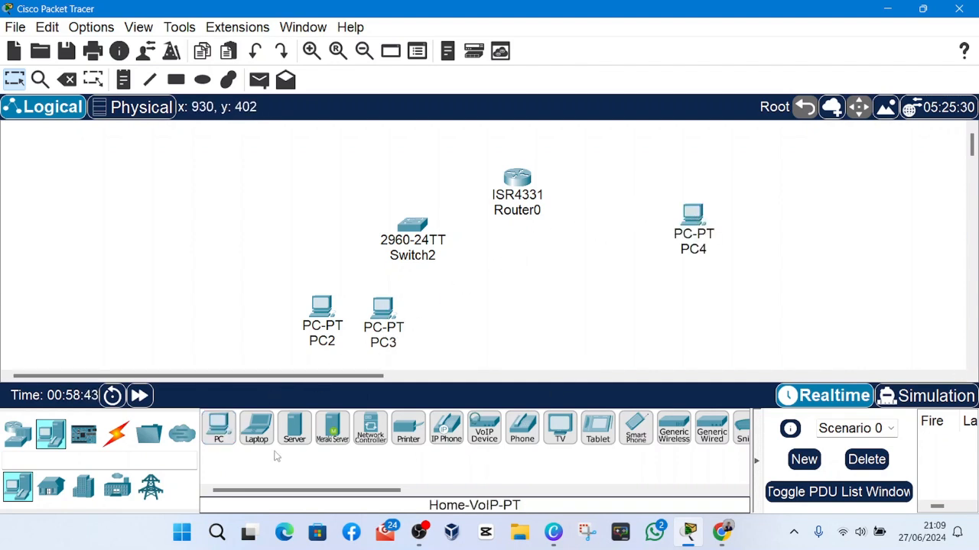
Connect Router0 to Switch2 with an automatically chosen connection type.
left_click(116, 433)
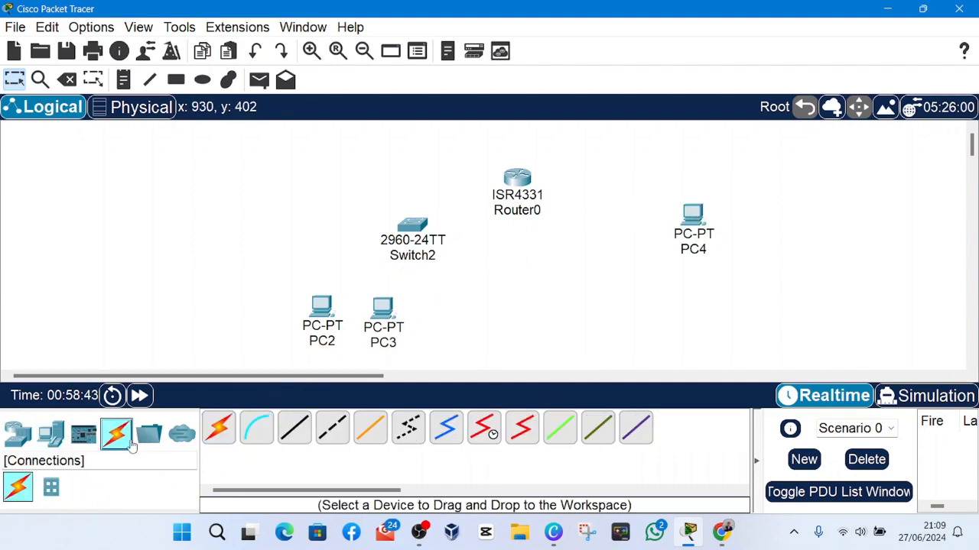
left_click(218, 434)
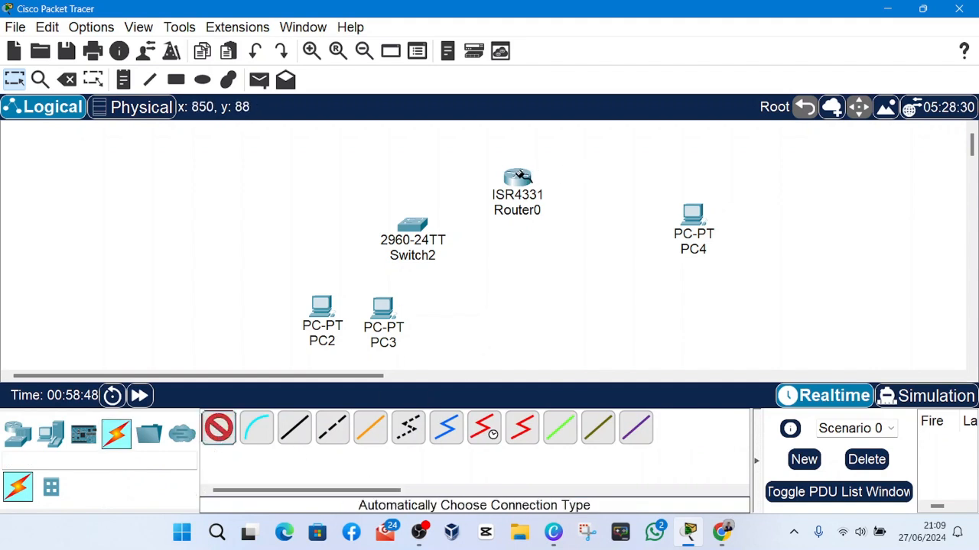
left_click(519, 175)
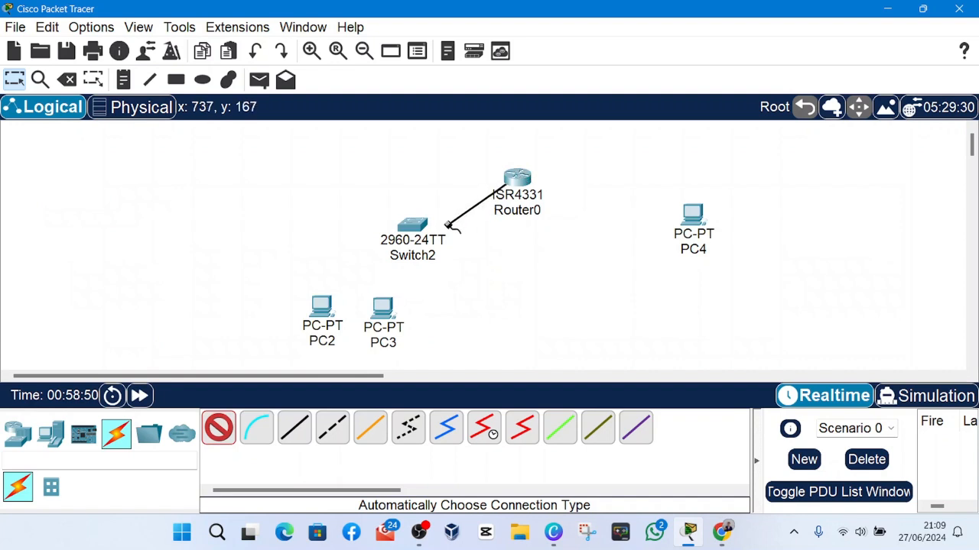
left_click(414, 229)
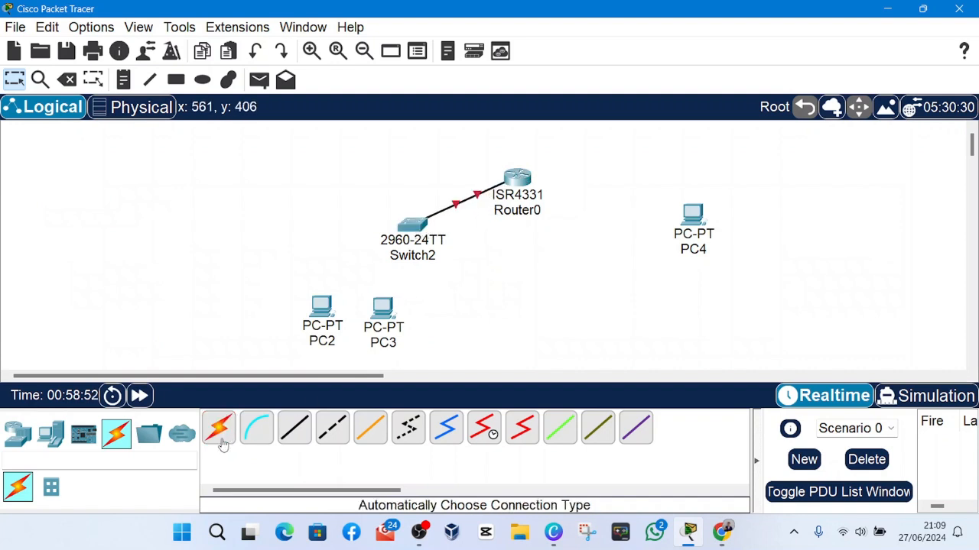
Connect Switch2 to PC2 and PC3 with automatically chosen connections.
left_click(417, 226)
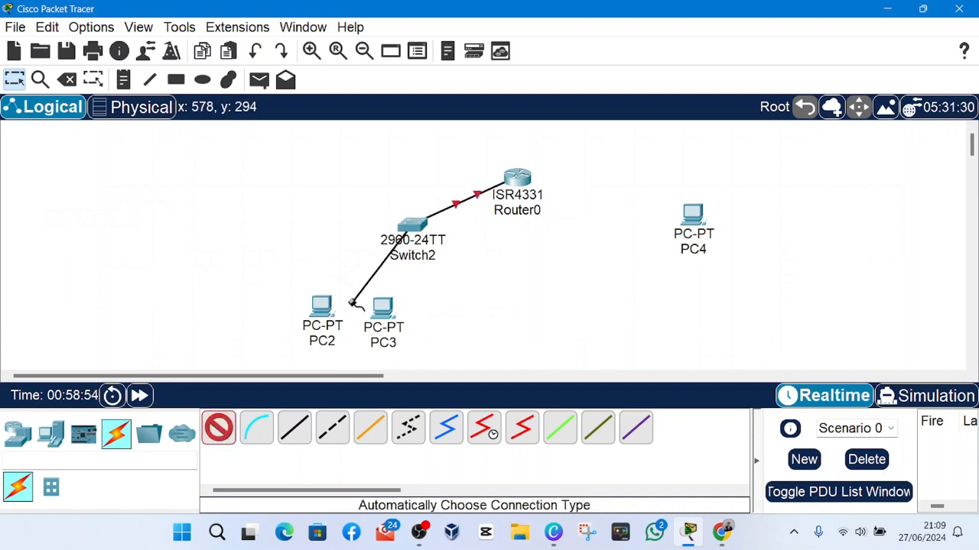
left_click(318, 306)
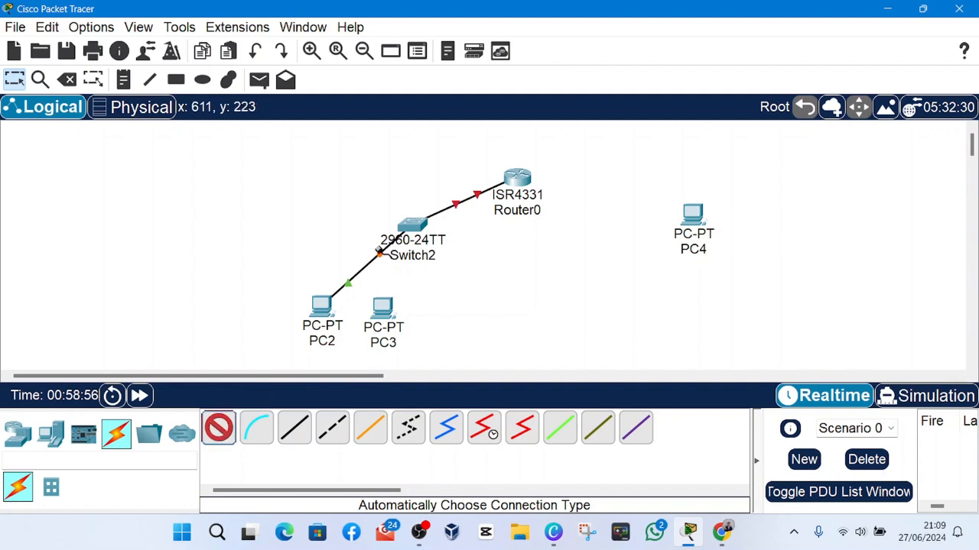
left_click(420, 227)
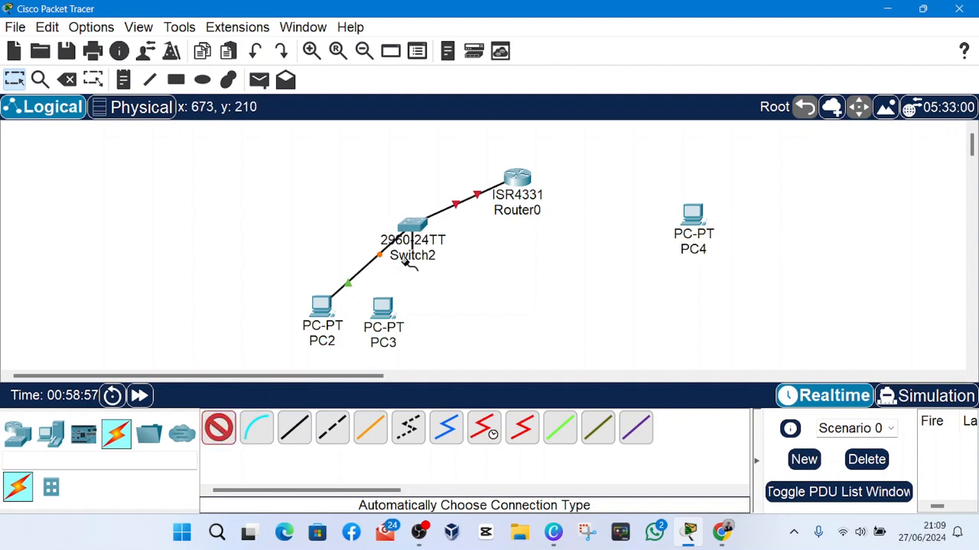
left_click(387, 320)
Connect Router0 to PC4 with an automatically chosen connection, and space PC2 and PC3 further apart below the switch.
left_click(218, 430)
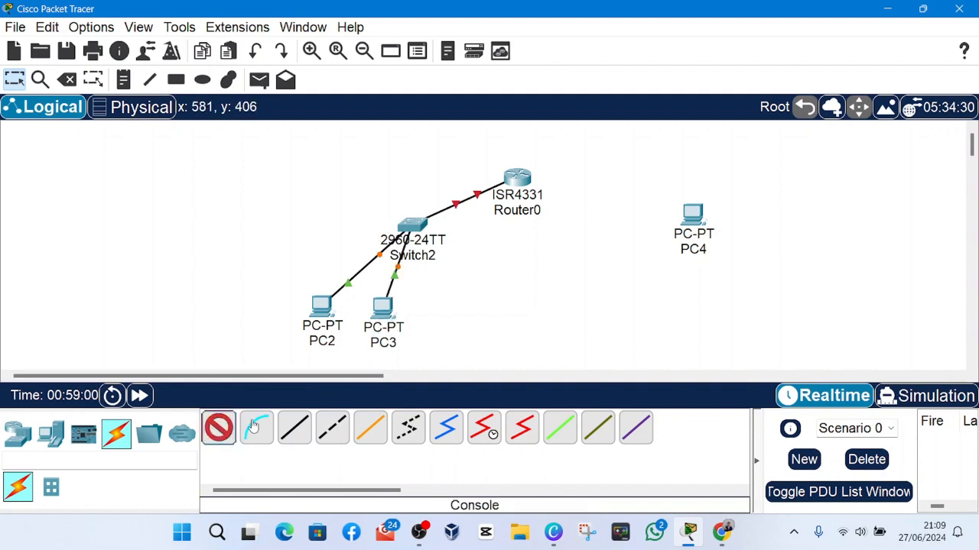
left_click(522, 176)
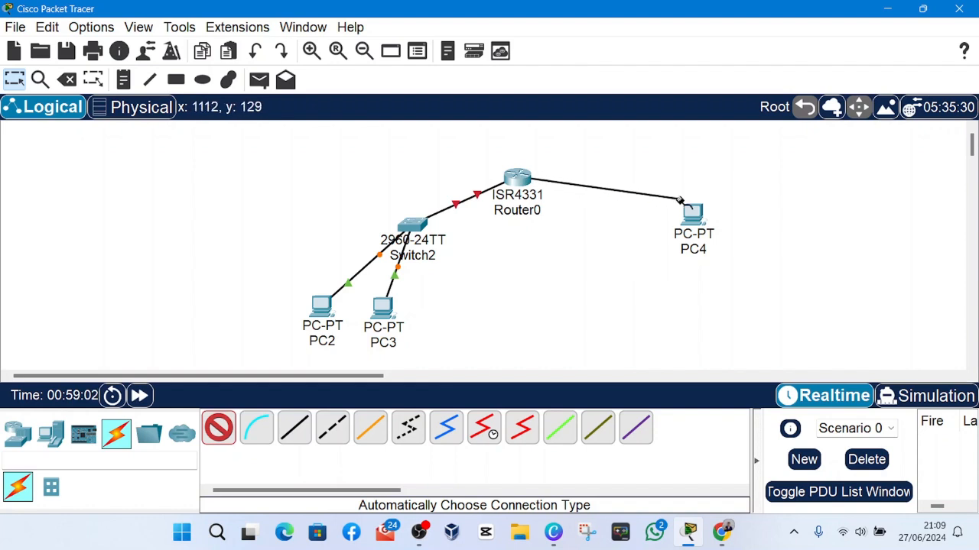
left_click(697, 211)
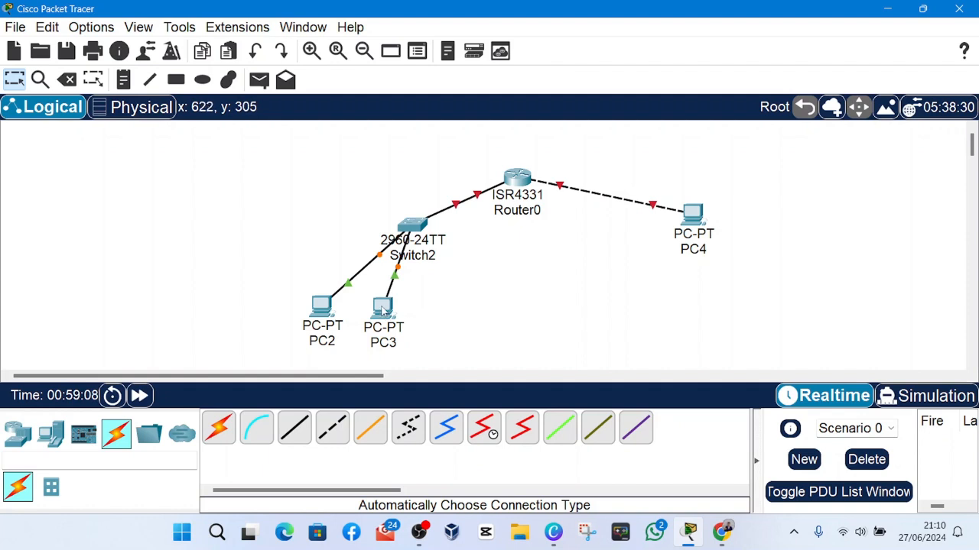
left_click_drag(383, 311, 445, 311)
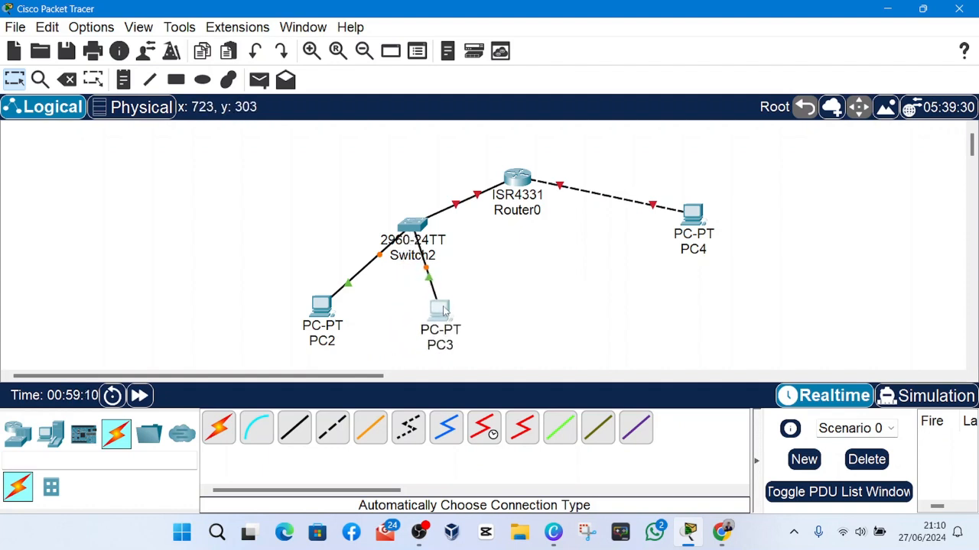
mouse_move(341, 315)
left_mouse_down()
mouse_move(333, 331)
mouse_move(342, 321)
left_mouse_up()
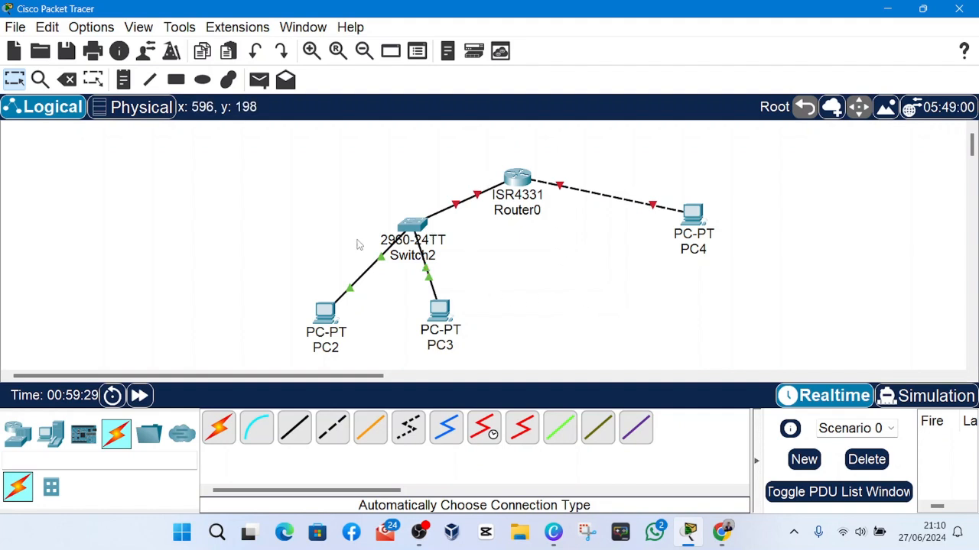
Enable the preference Always Show Port Labels in Logical Workspace and close the preferences.
left_click(77, 29)
left_click(92, 47)
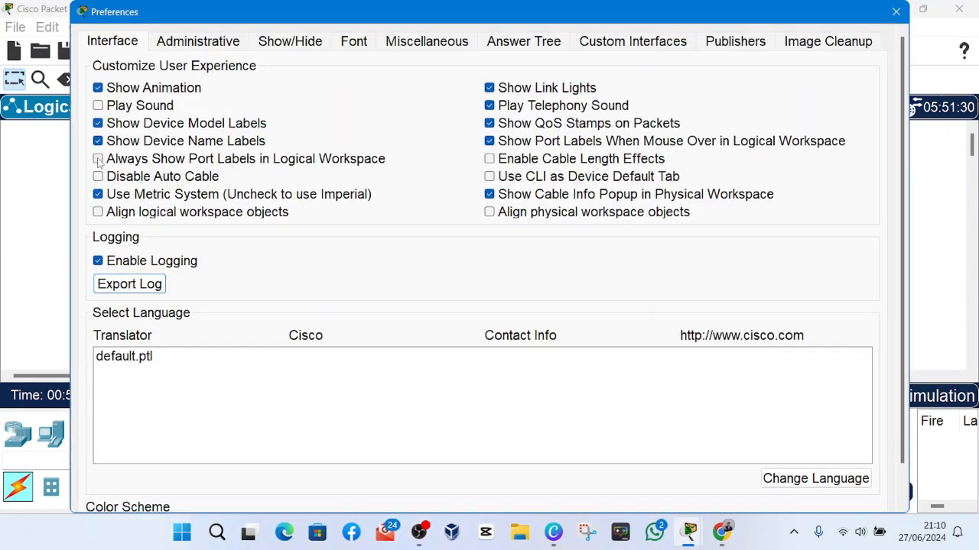
left_click(98, 160)
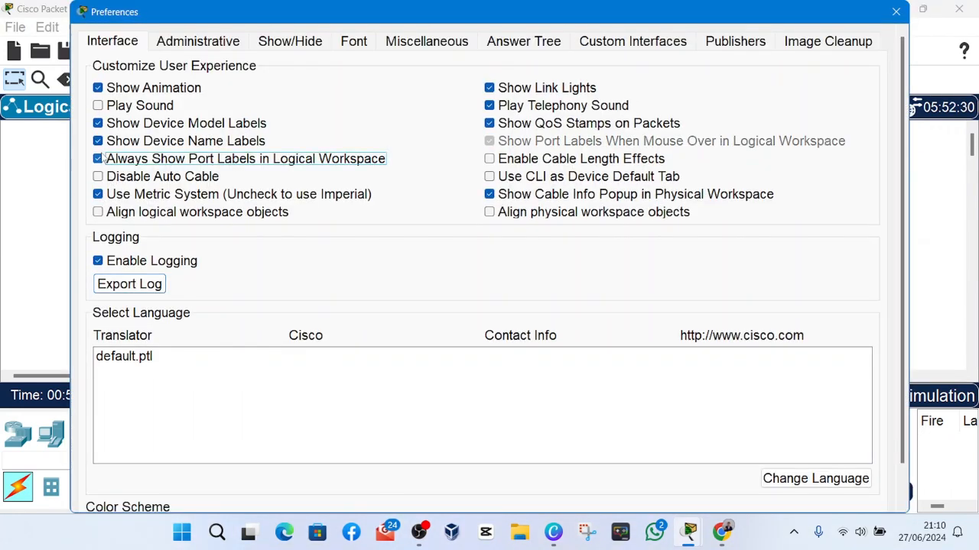
scroll(818, 444, "down", 3)
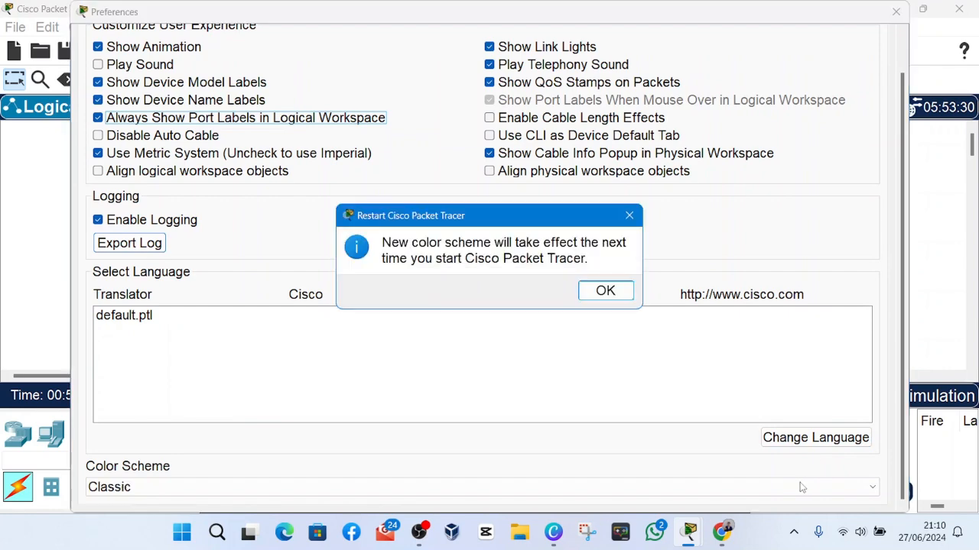
left_click(605, 292)
left_click(895, 12)
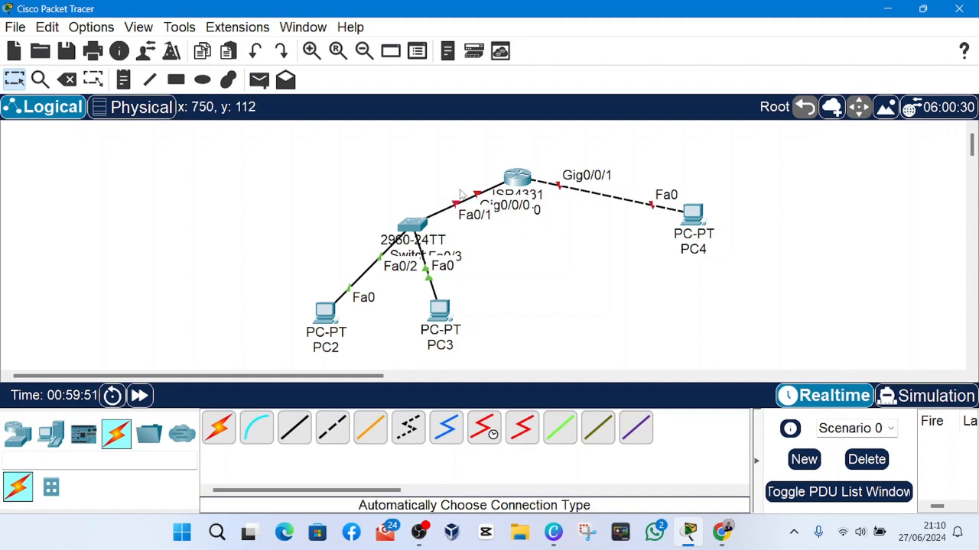
Draw two unfilled, black-outlined rectangles: one around Switch2, PC2 and PC3, the other around PC4.
left_click(175, 80)
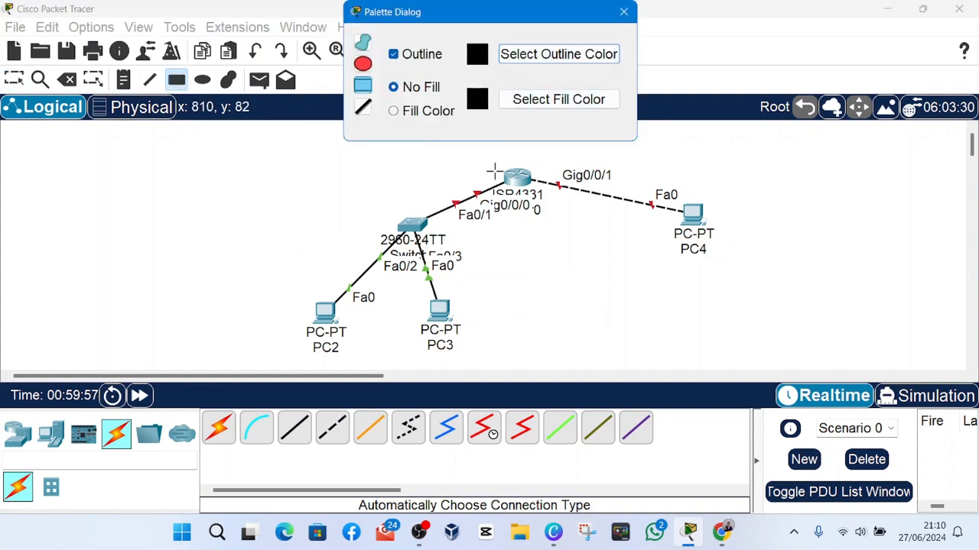
left_click_drag(275, 147, 485, 361)
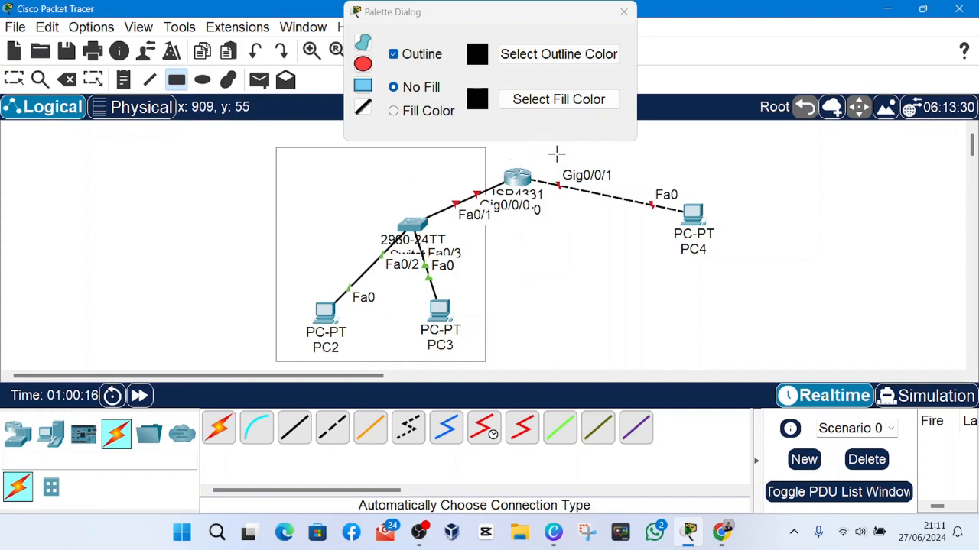
left_click_drag(555, 149, 735, 360)
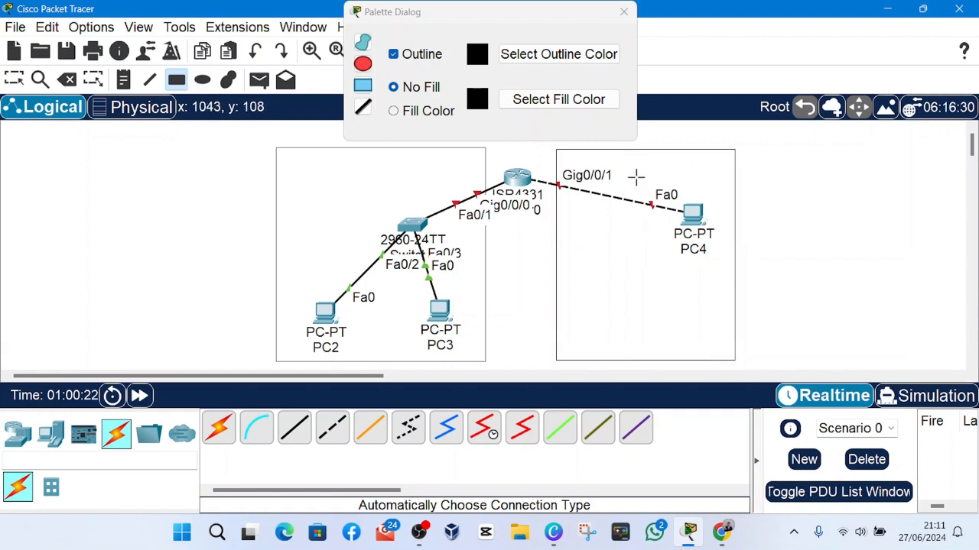
left_click(624, 9)
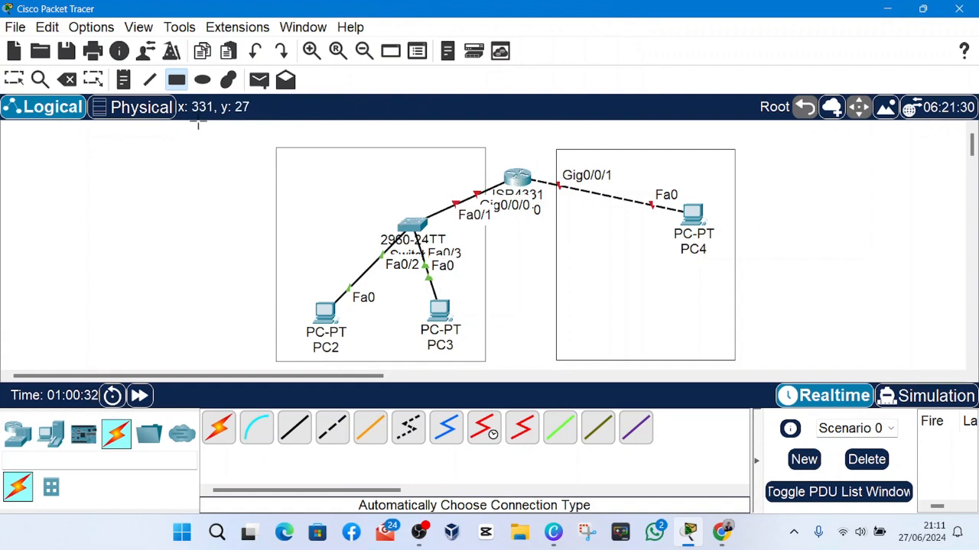
left_click(178, 82)
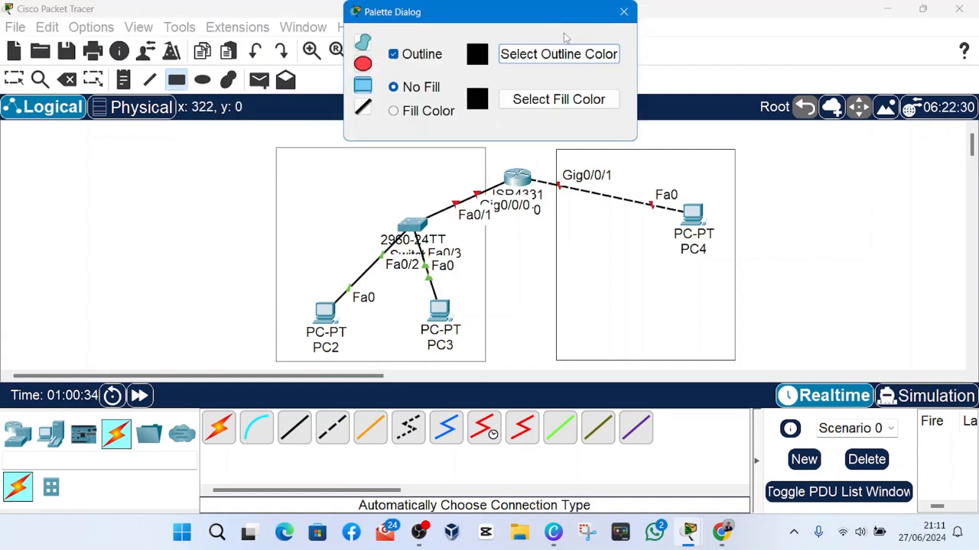
left_click(624, 11)
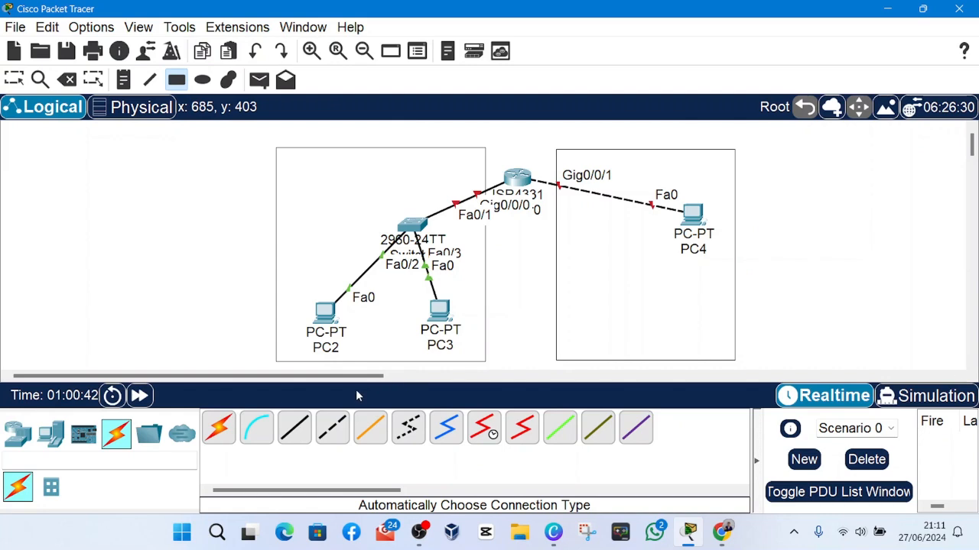
Open Router0's configuration and examine the settings of interfaces GigabitEthernet0/0/0, GigabitEthernet0/0/1 and GigabitEthernet0/0/2.
left_click(221, 433)
left_click(228, 438)
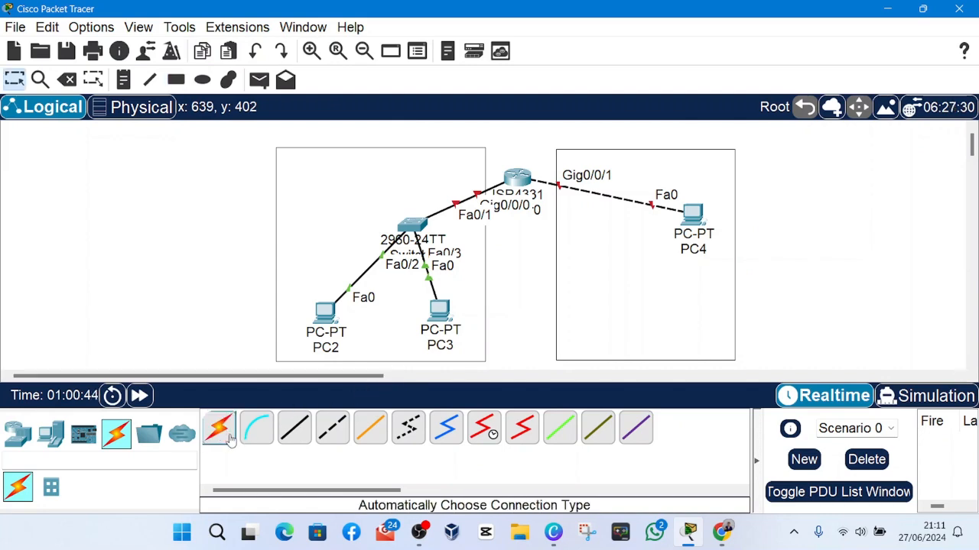
left_click(508, 176)
left_click(417, 41)
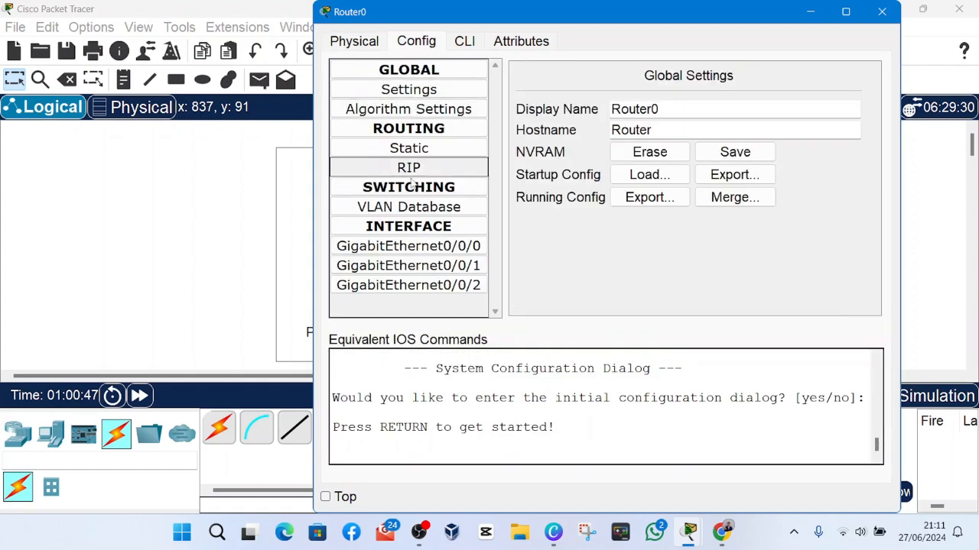
left_click(433, 250)
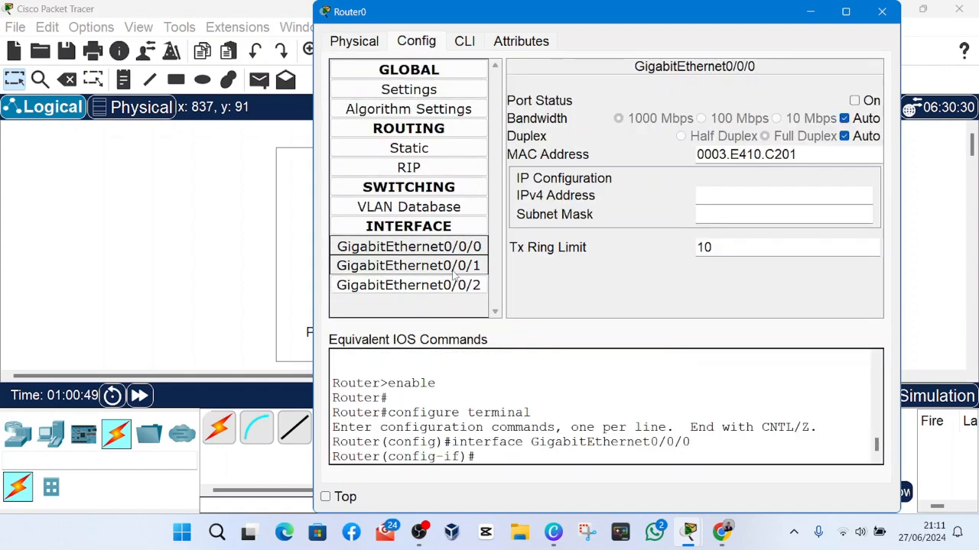
left_click(448, 285)
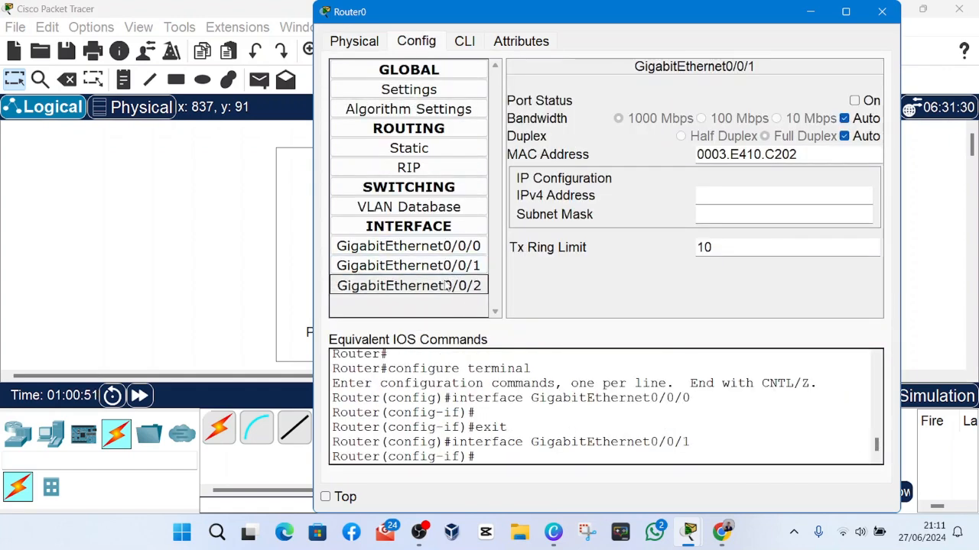
left_click(466, 293)
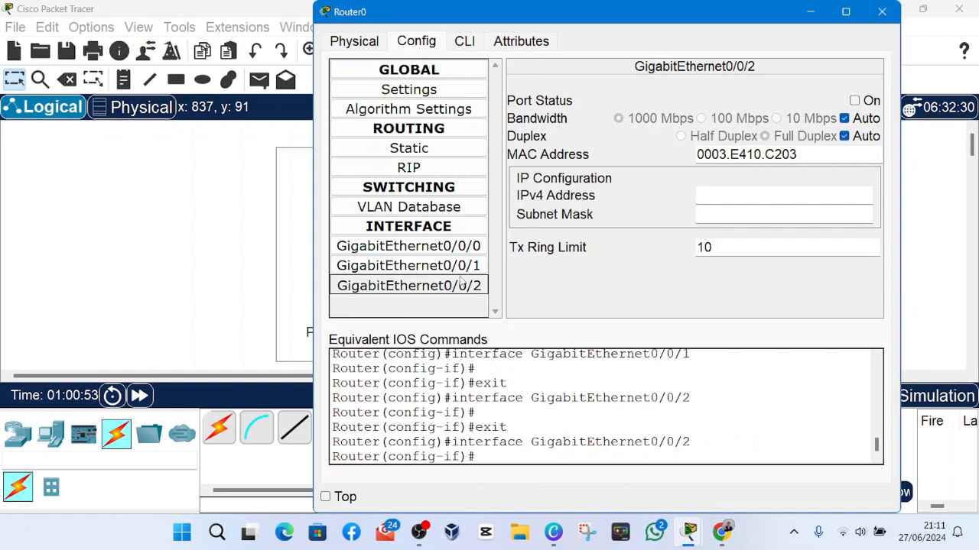
left_click(449, 247)
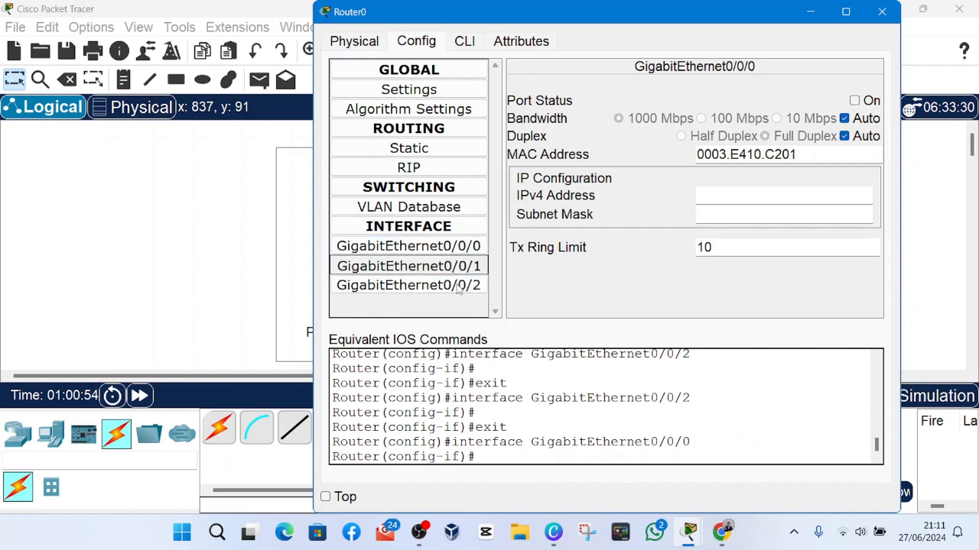
left_click(459, 265)
left_click(461, 284)
left_click(465, 248)
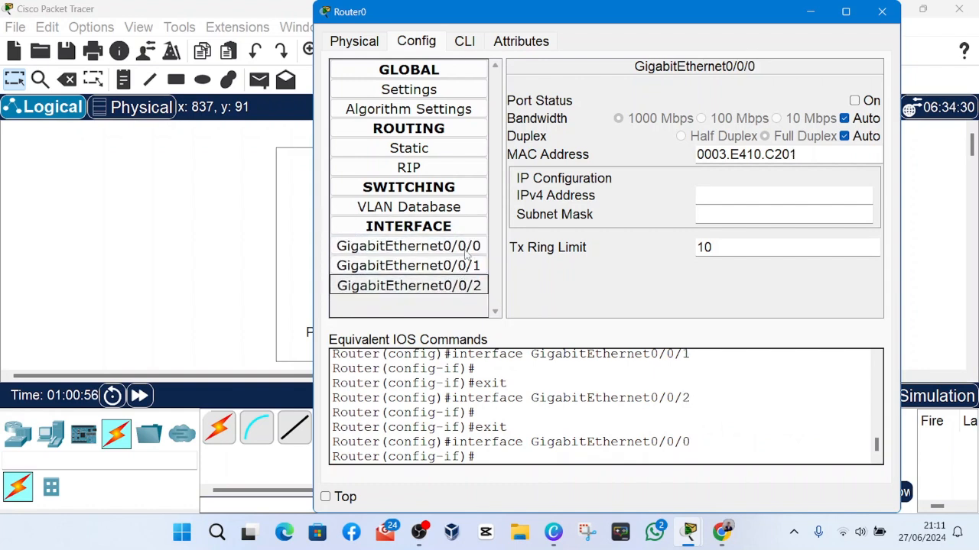
left_click(466, 285)
left_click(466, 246)
left_click(468, 266)
left_click(462, 285)
left_click(462, 246)
left_click(464, 285)
left_click(463, 246)
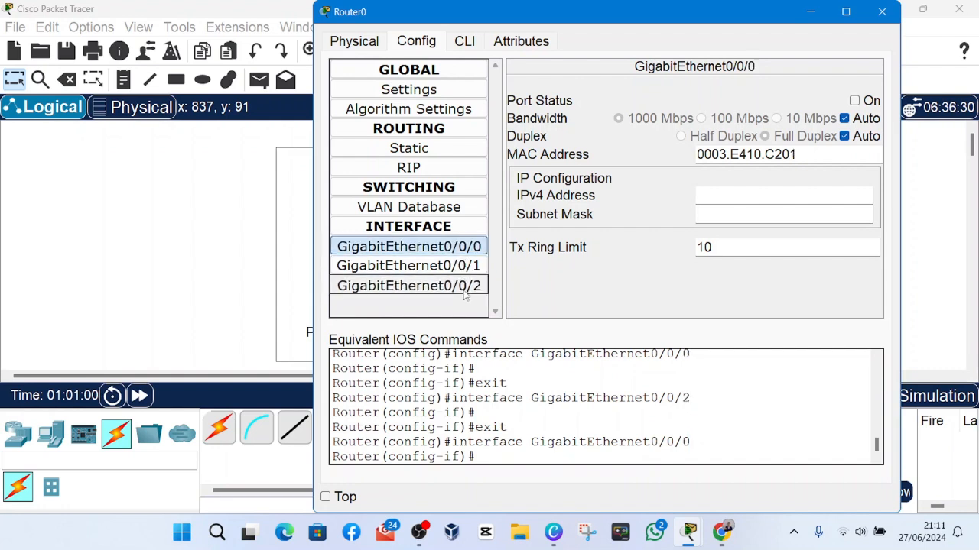
left_click(466, 293)
left_click(464, 247)
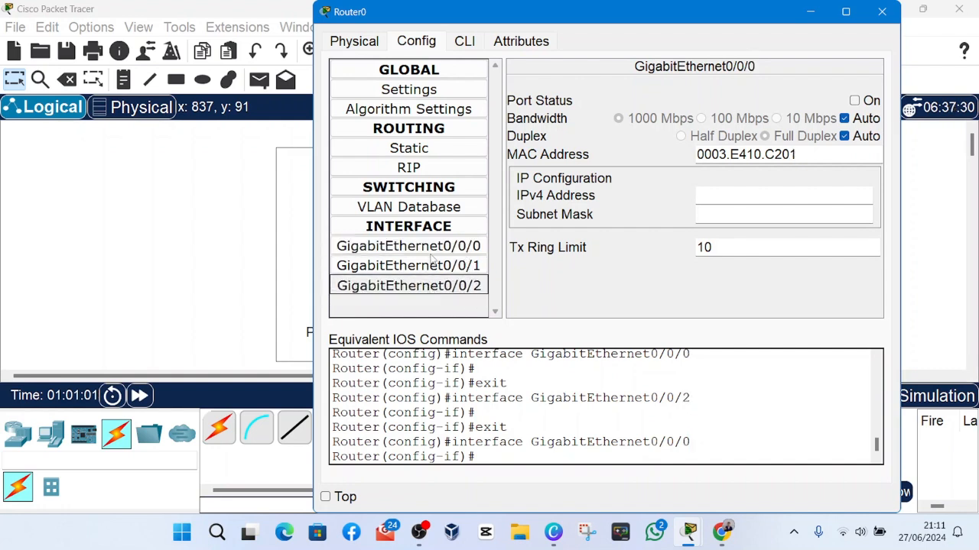
left_click(434, 285)
left_click(438, 285)
left_click(441, 265)
Review the interface commands in Router0's command-line interface, return to its interface configuration and close the router window.
left_click(418, 532)
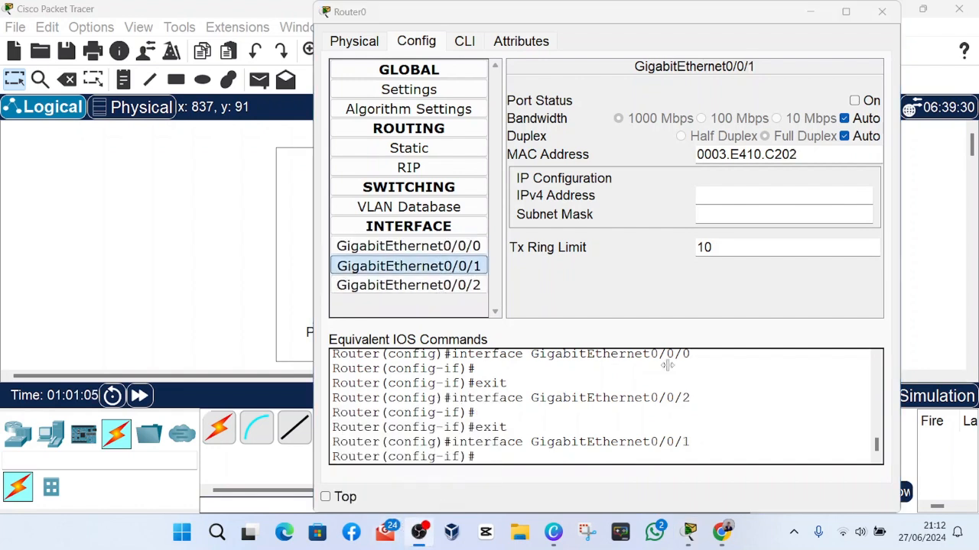
left_click(875, 341)
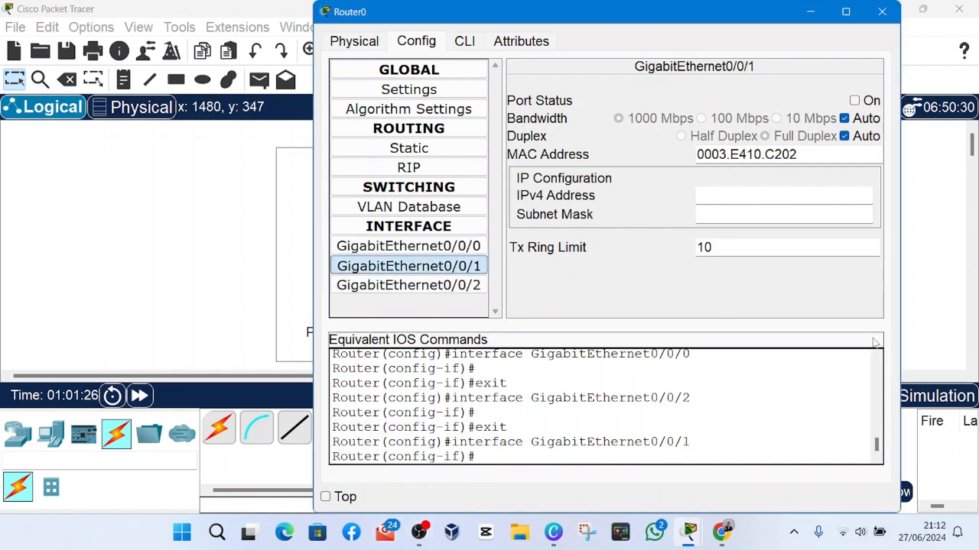
left_click(463, 44)
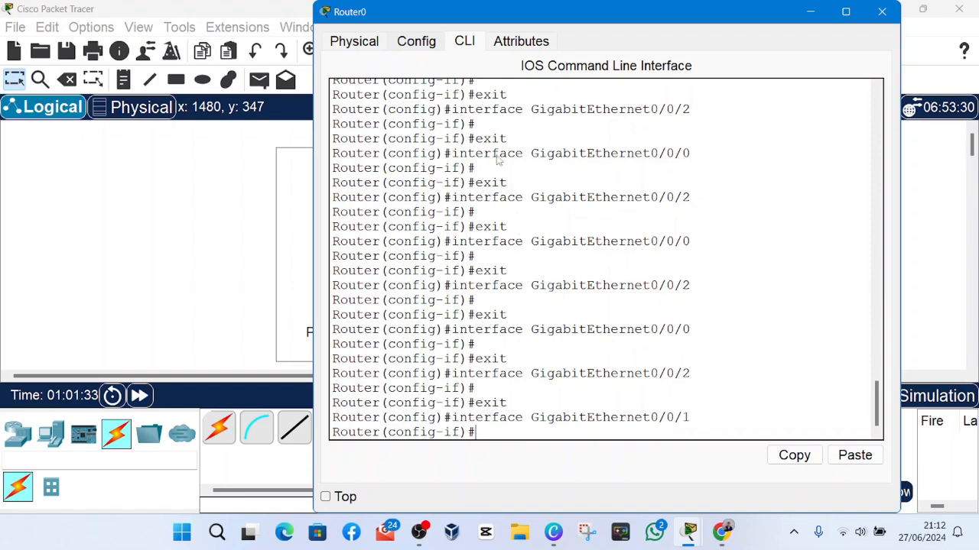
left_click(419, 44)
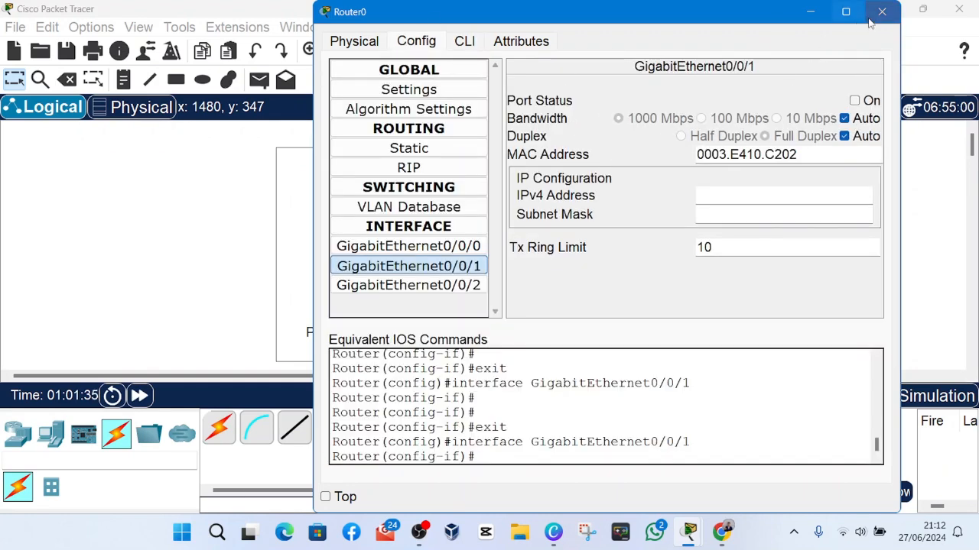
left_click(871, 15)
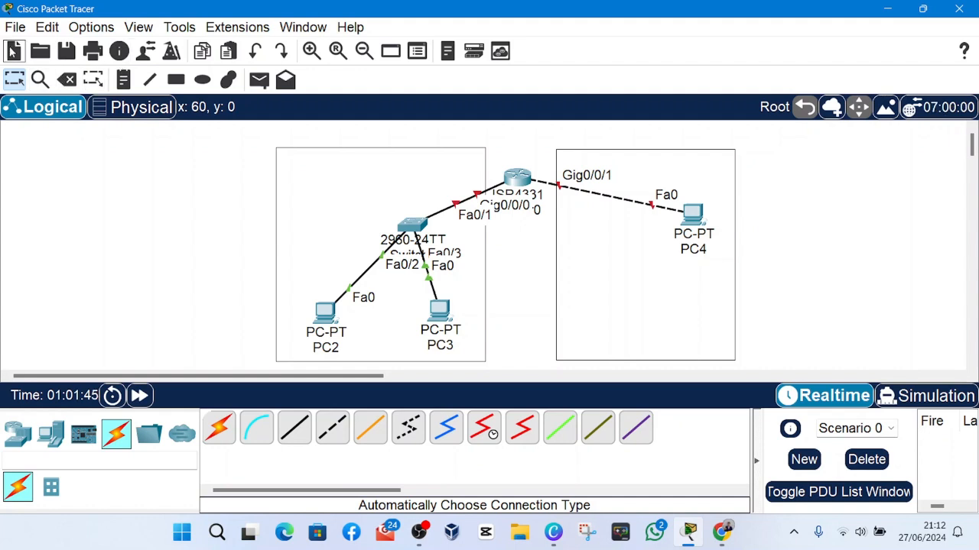
left_click(13, 50)
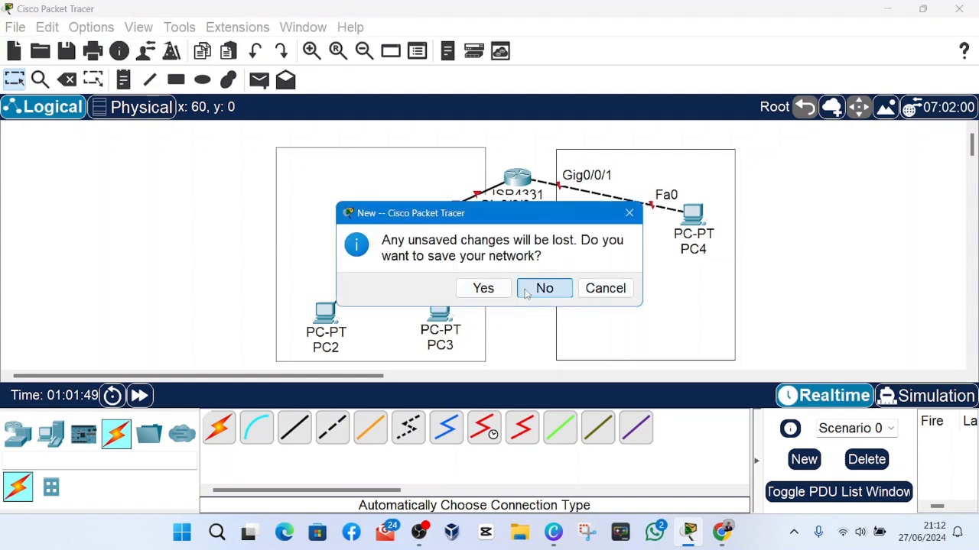
left_click(605, 289)
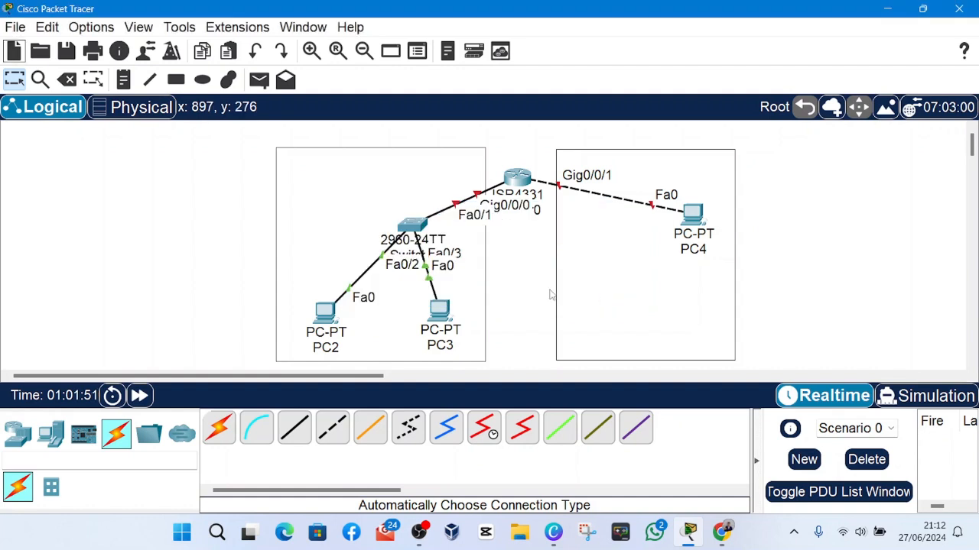
left_click(339, 248)
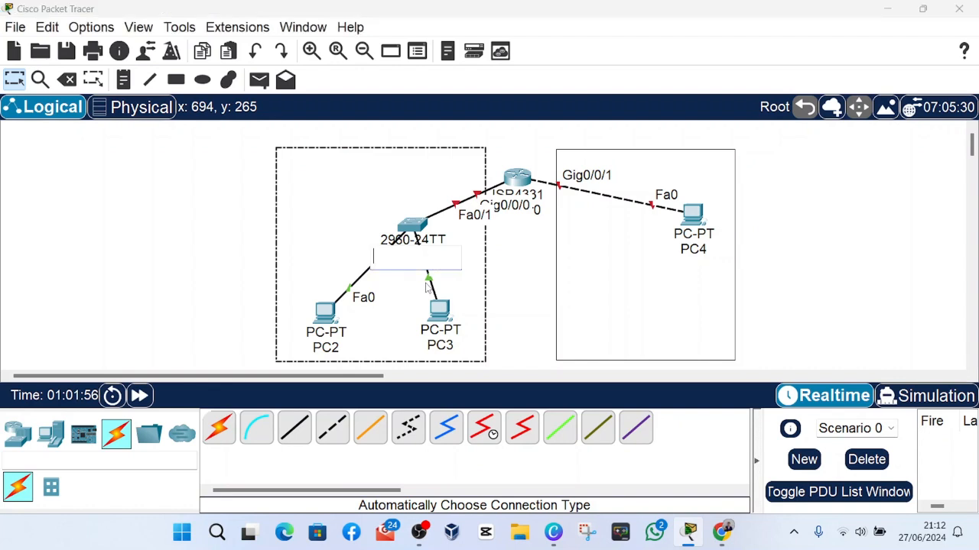
left_click(227, 439)
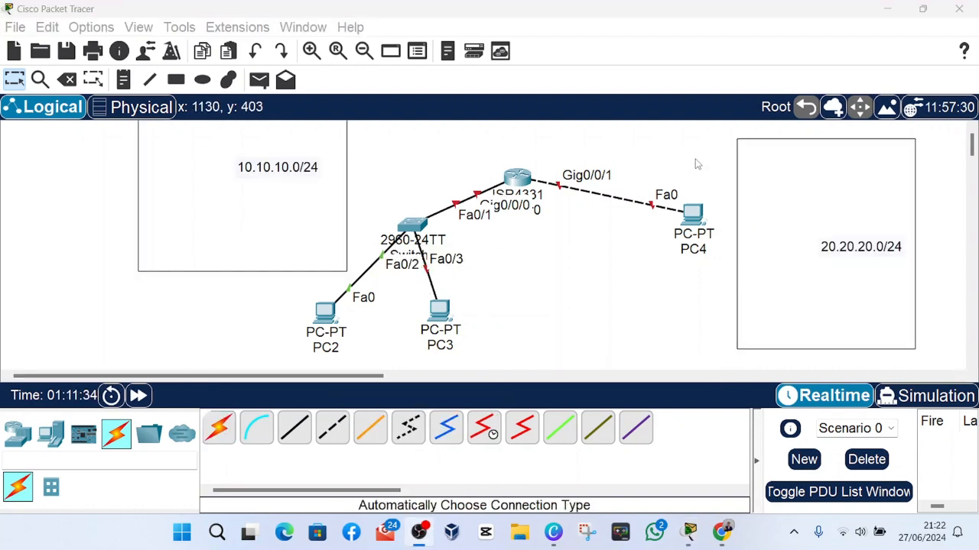
left_click(731, 21)
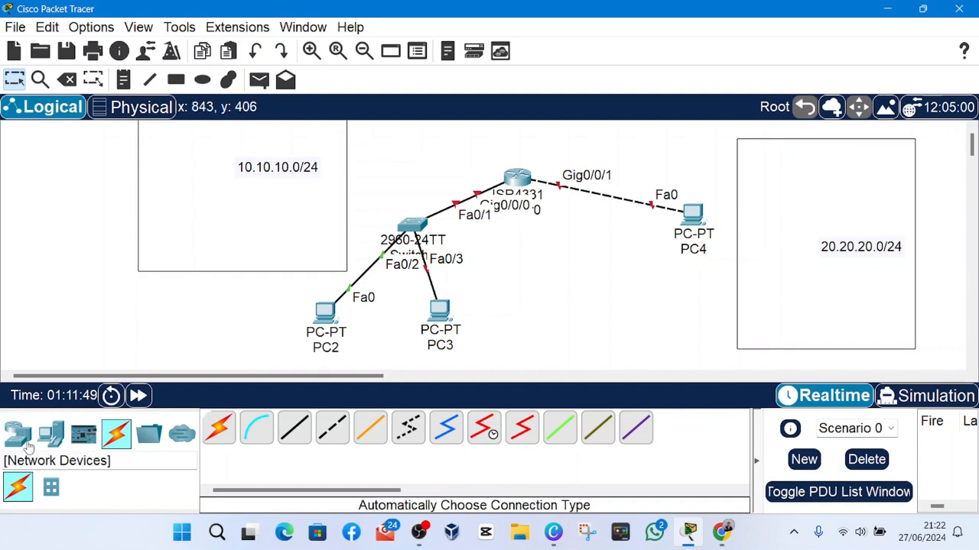
left_click(538, 175)
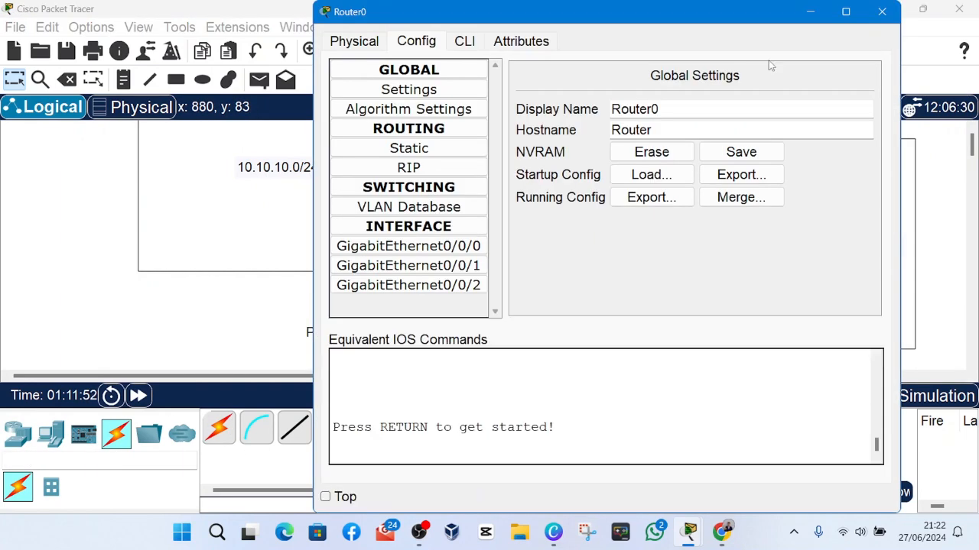
left_click(879, 12)
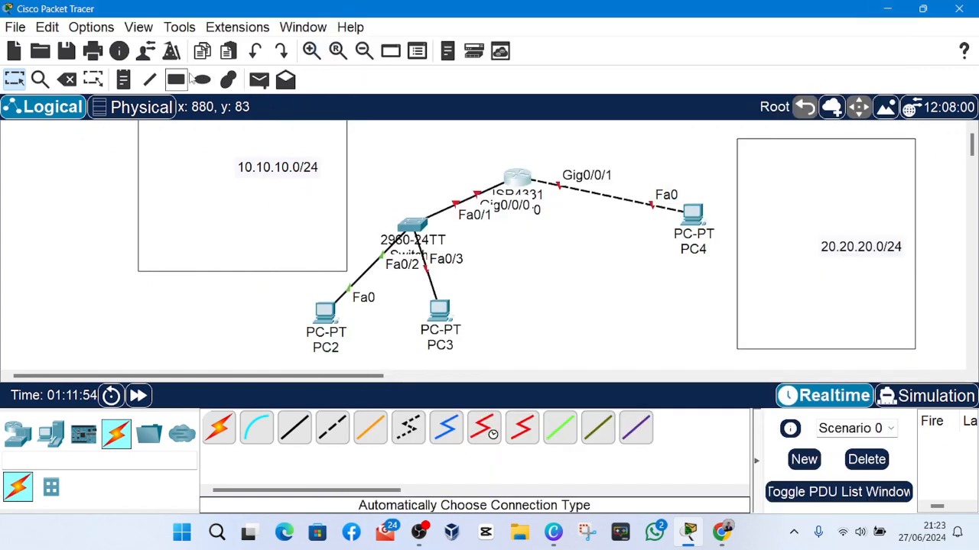
Draw a small unfilled, black-outlined rectangle above Router0's Gig0/0/1 port label and place the note 1 in it.
left_click(176, 79)
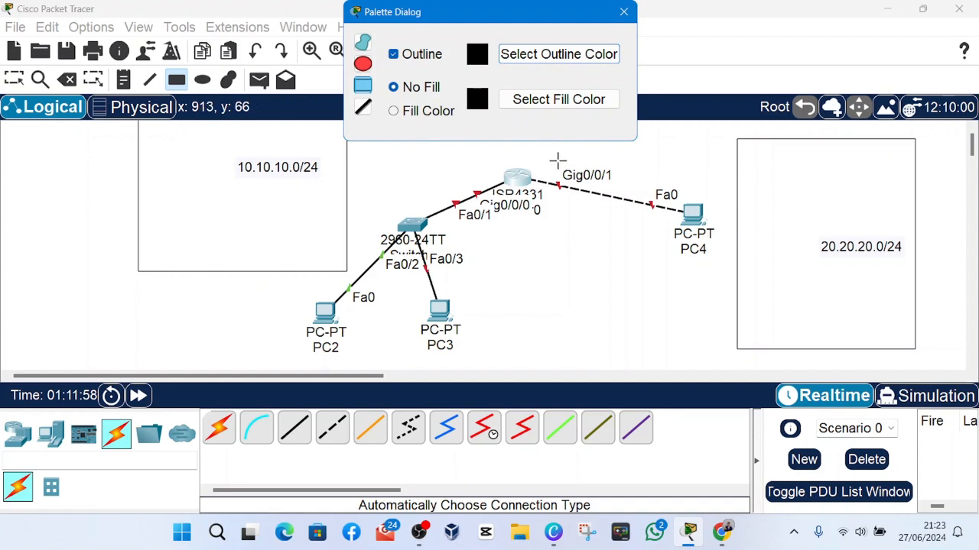
left_click_drag(546, 152, 643, 164)
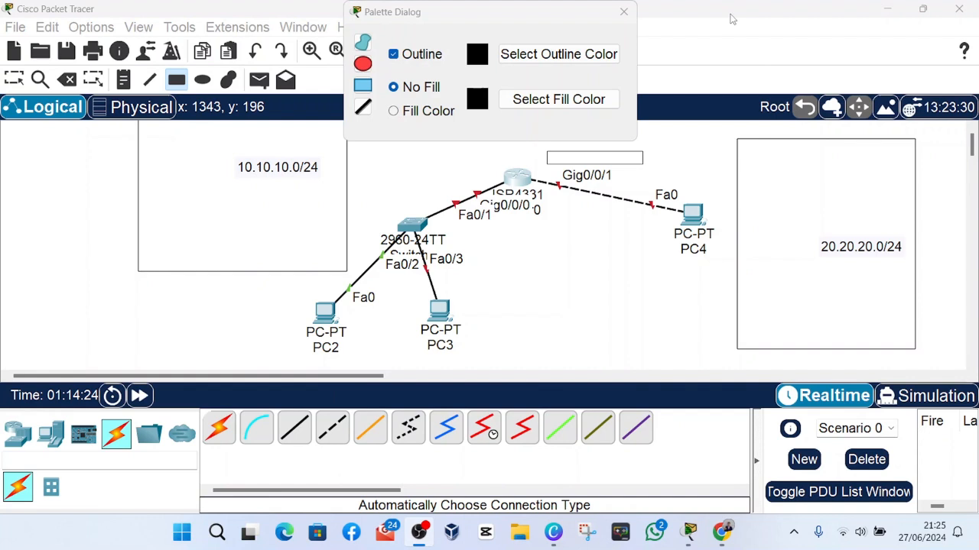
left_click(730, 18)
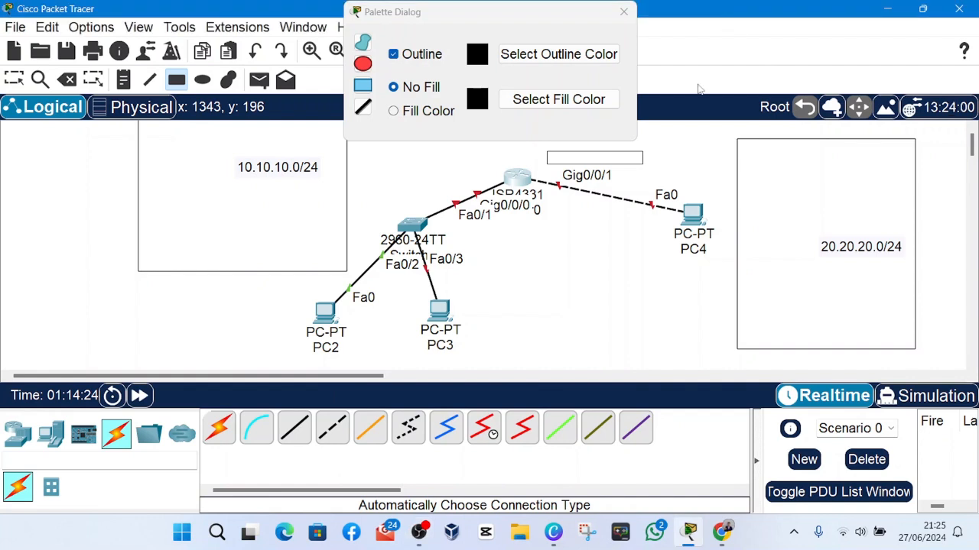
left_click(624, 11)
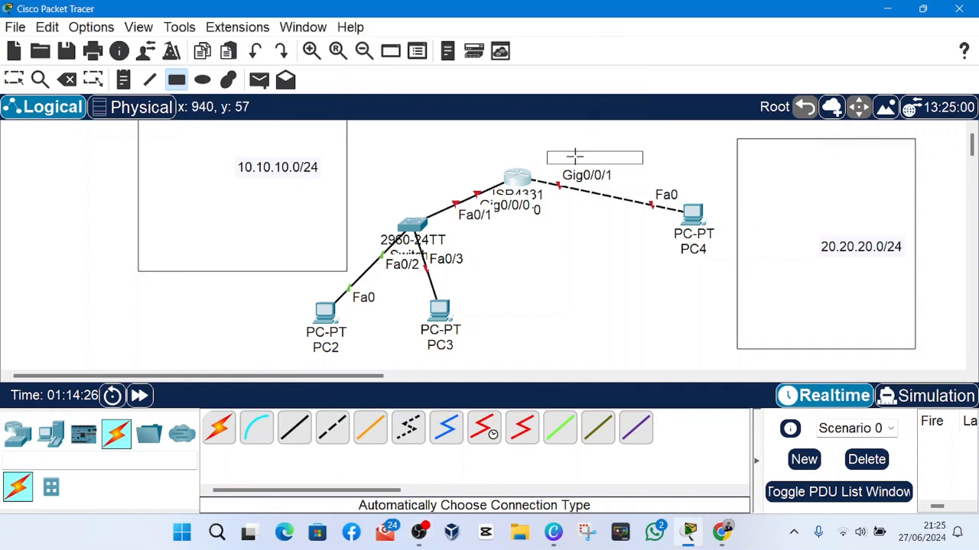
left_click(221, 434)
left_click(220, 434)
double_click(566, 157)
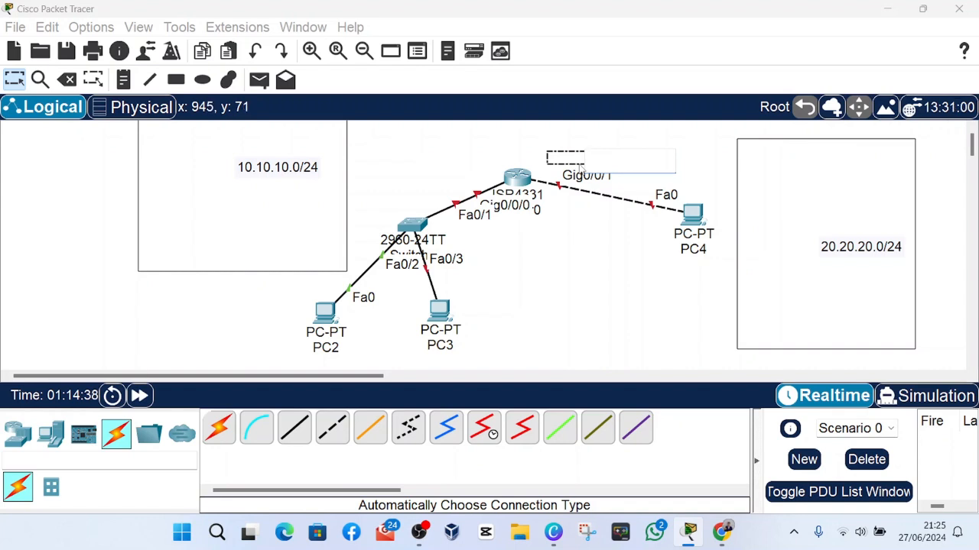
type("1")
left_click(586, 245)
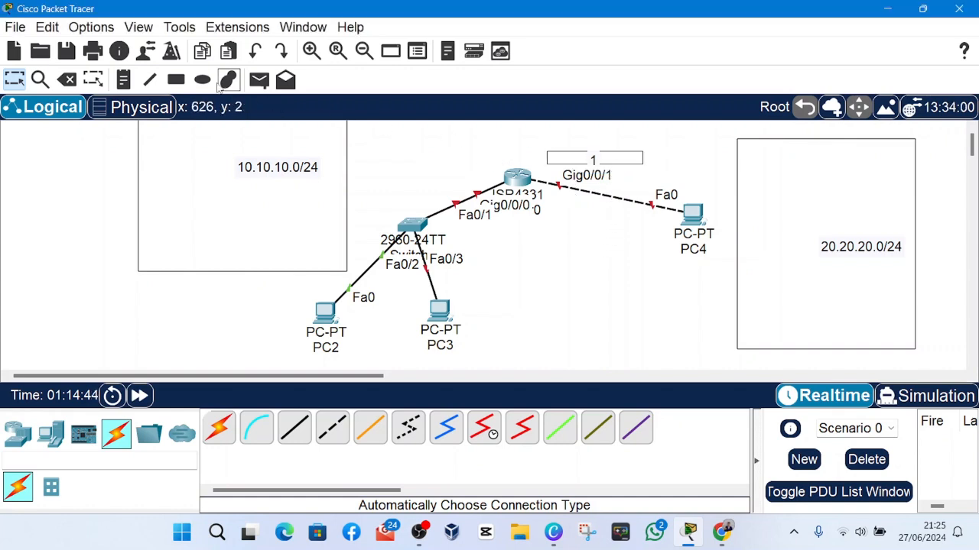
Draw a small unfilled rectangle above the link between Switch2 and Router0 and place the note 1 in it.
left_click(176, 80)
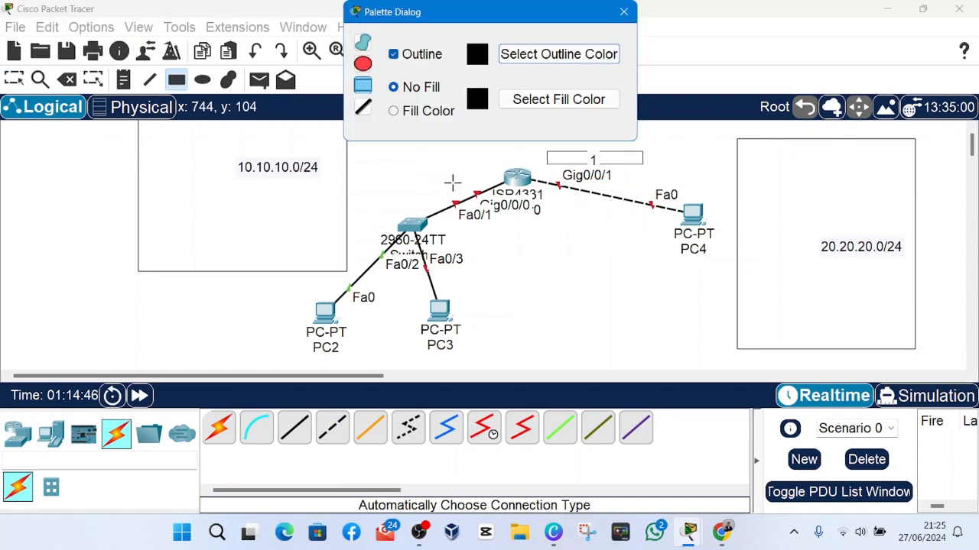
left_click_drag(443, 169, 472, 183)
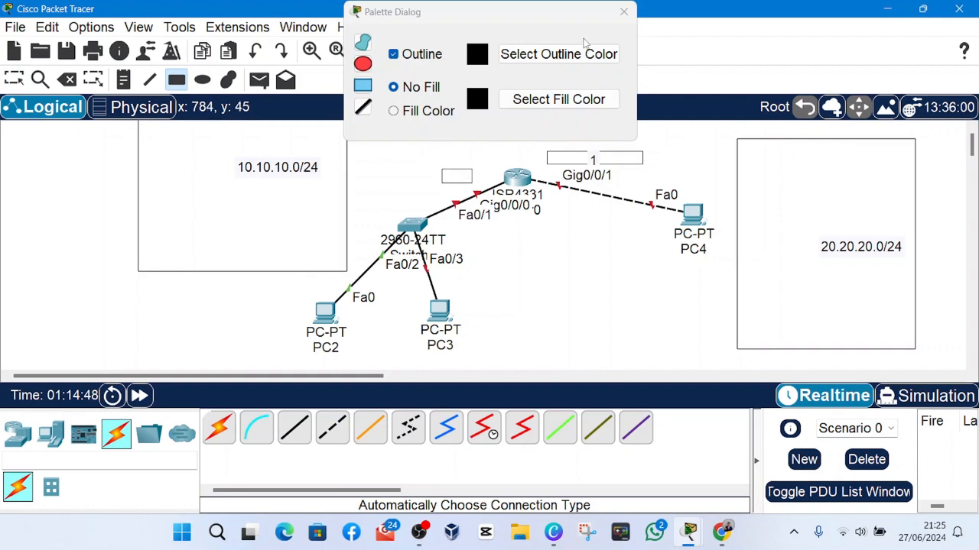
left_click(624, 11)
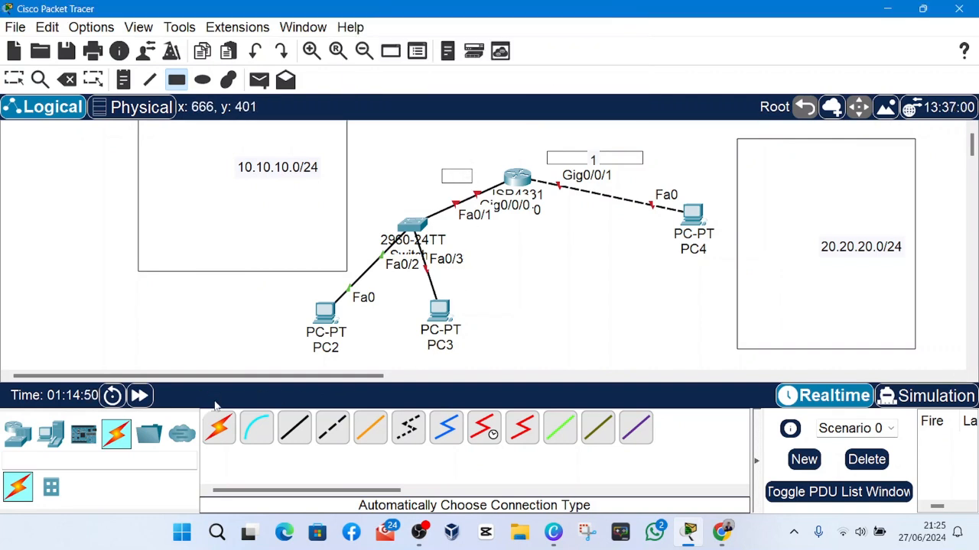
left_click(14, 79)
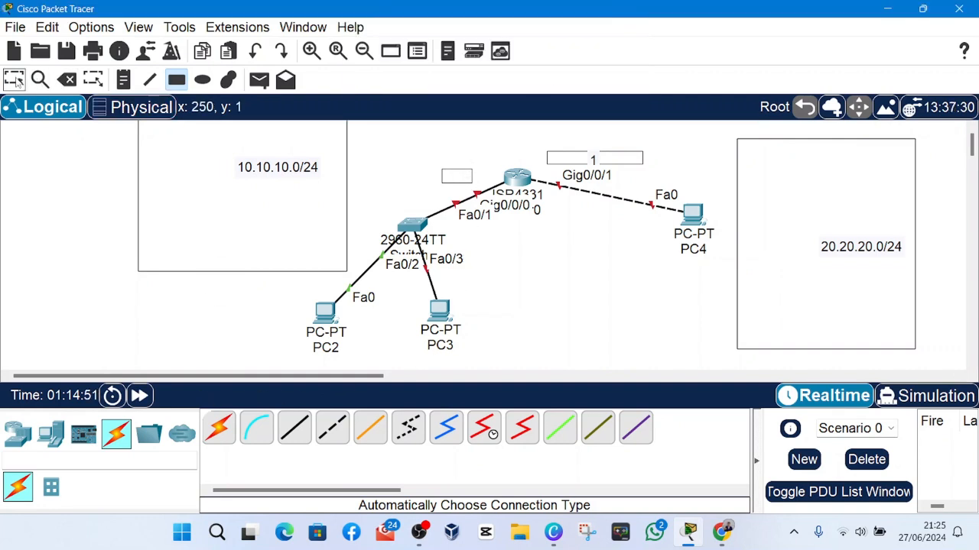
double_click(461, 178)
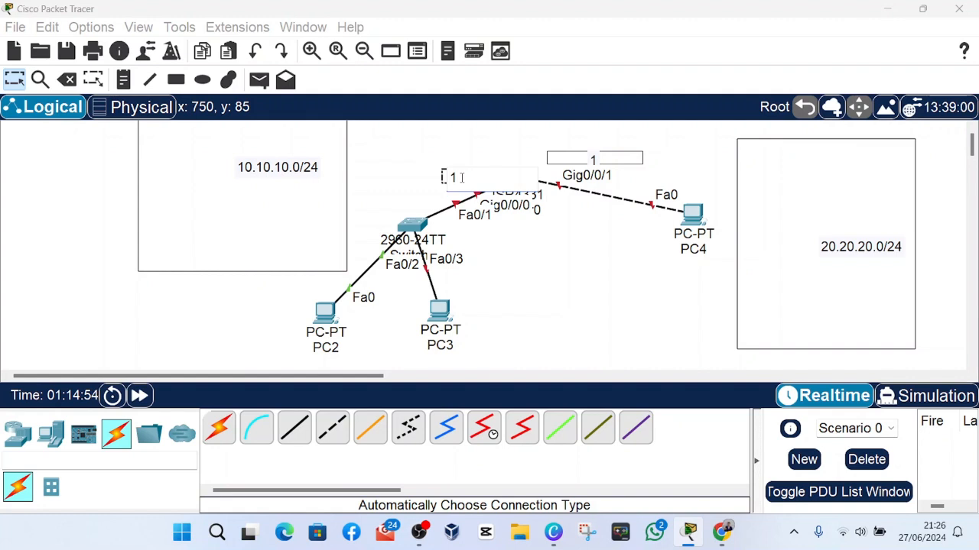
left_click(511, 163)
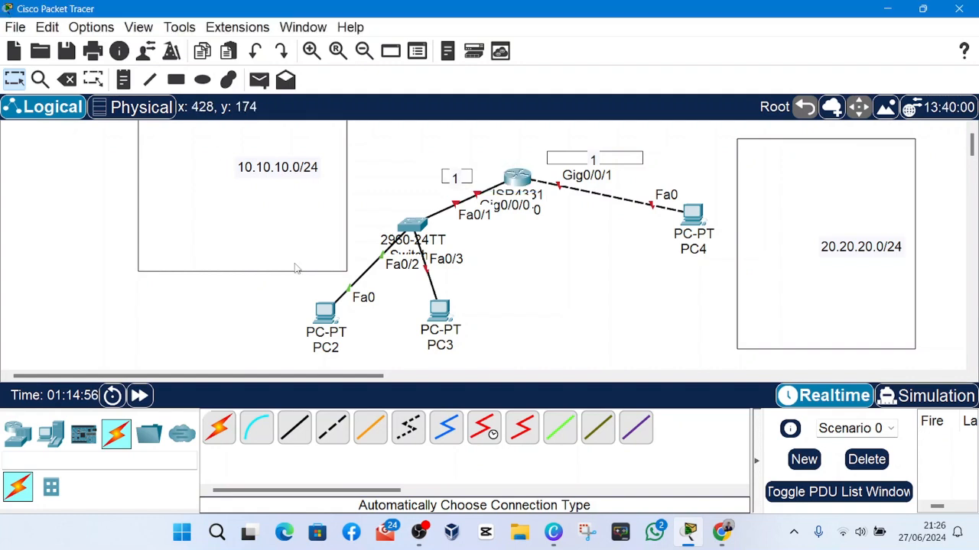
Draw three small unfilled, black-outlined rectangles, one each beside PC2 and PC3 and one below PC4.
left_click(176, 79)
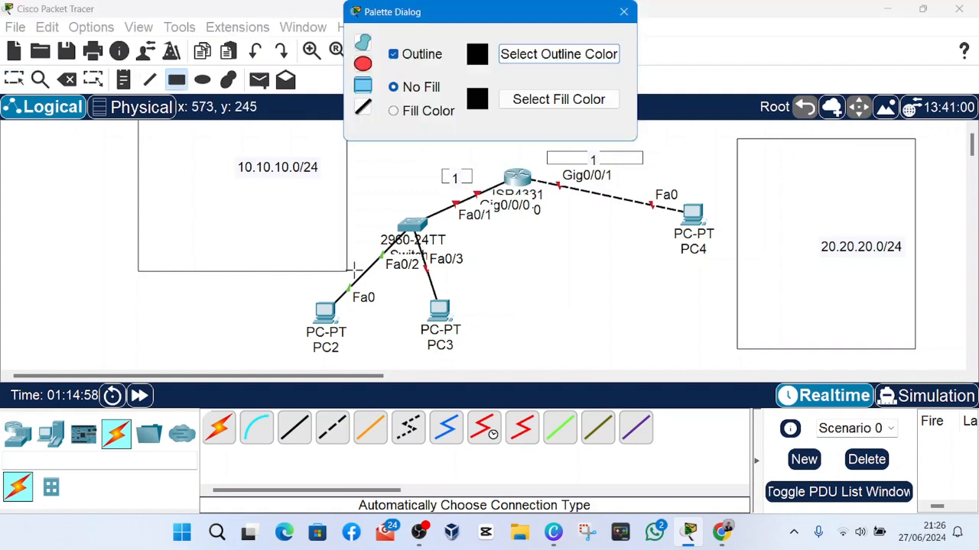
left_click_drag(275, 343, 305, 358)
left_click_drag(465, 346, 499, 363)
left_click_drag(711, 279, 718, 280)
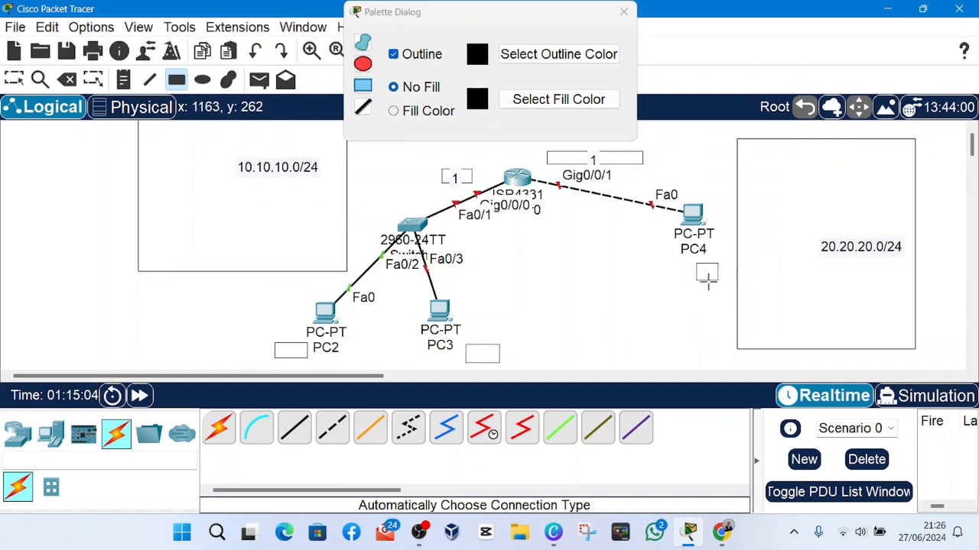
Place the notes 2, 3 and 2 in the small rectangles at PC2, PC3 and PC4 respectively, and close the drawing palette.
left_click(23, 82)
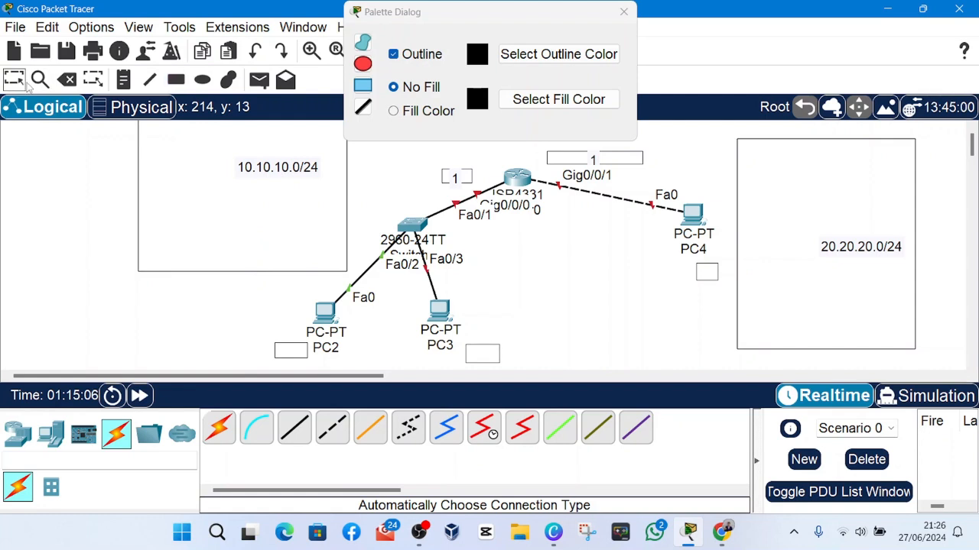
left_click(295, 353)
type("2")
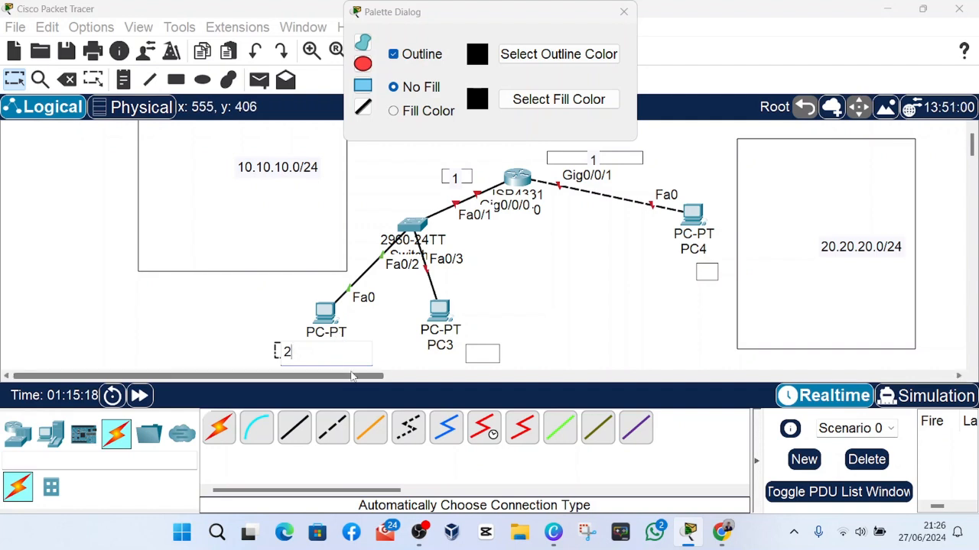
left_click(479, 353)
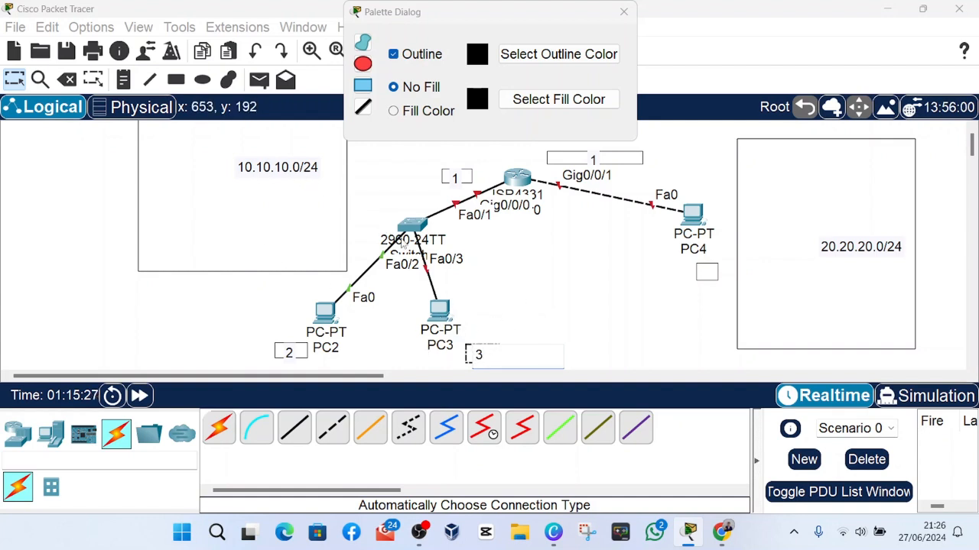
left_click(635, 279)
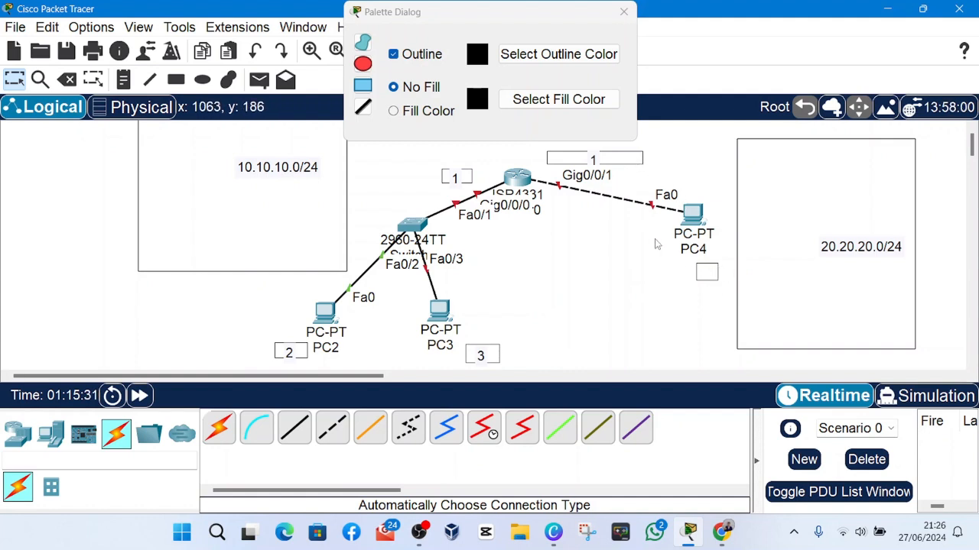
left_click(701, 275)
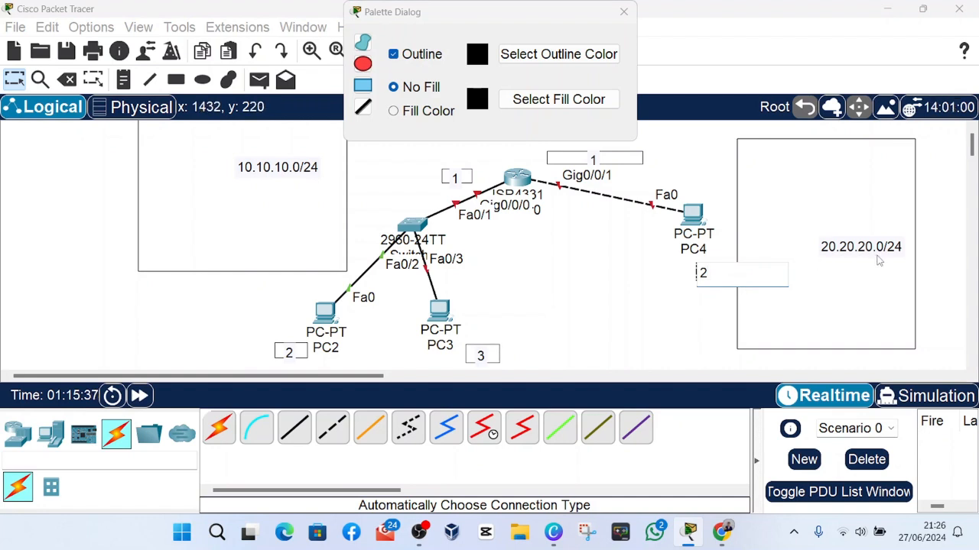
left_click(629, 310)
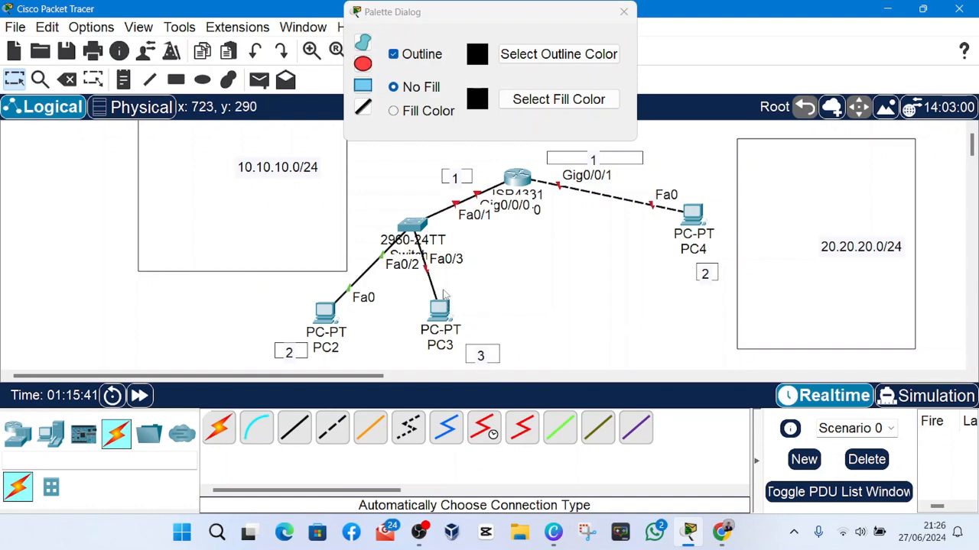
left_click(622, 13)
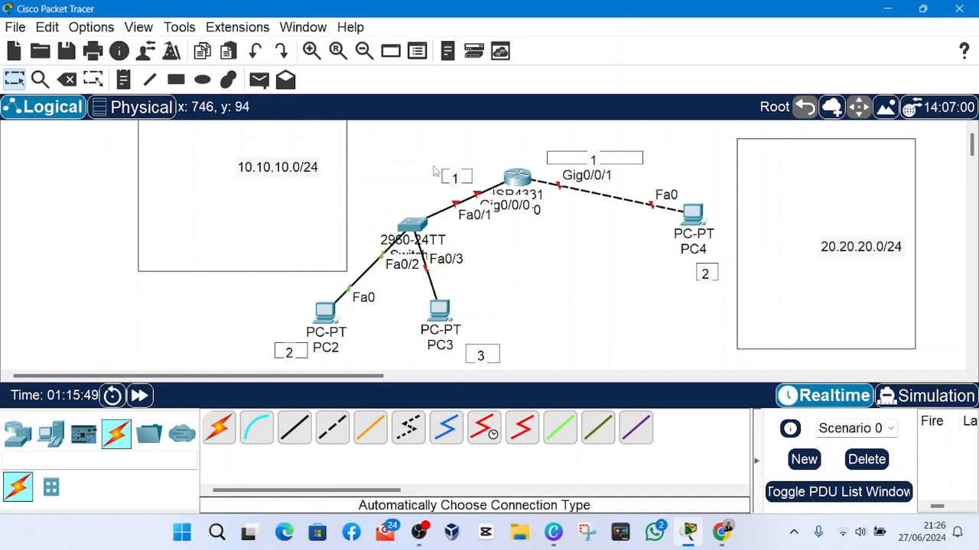
Open Router0's command-line interface and enter global configuration mode with en and conf t.
left_click(542, 176)
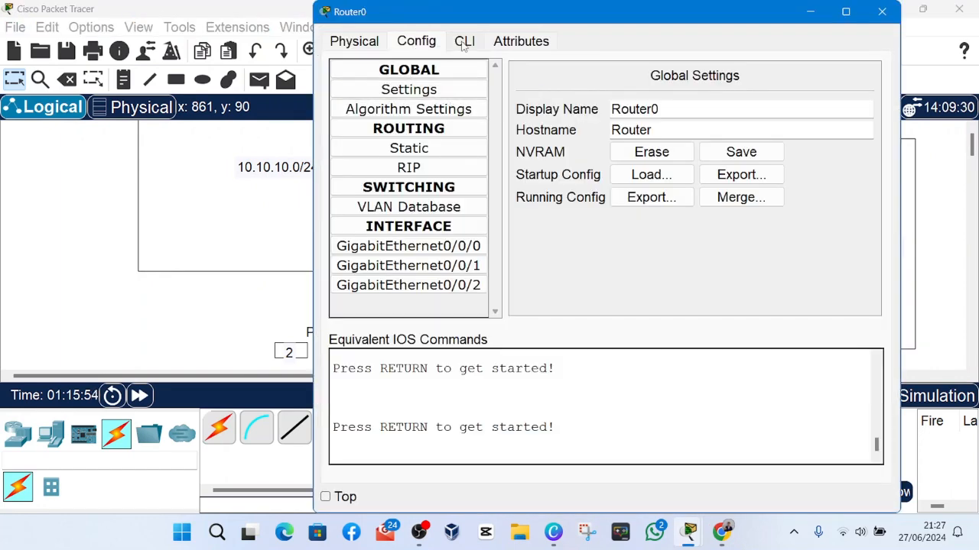
left_click(464, 42)
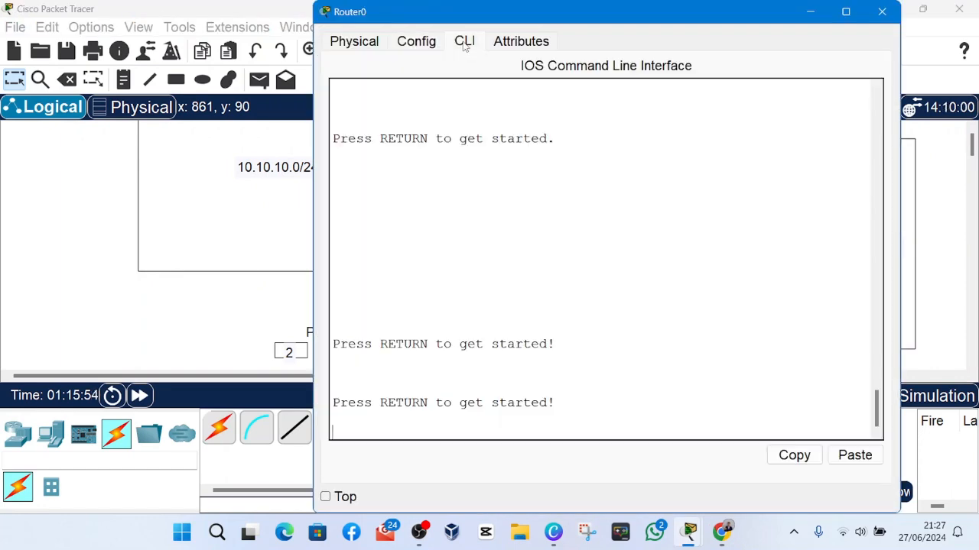
key("Return")
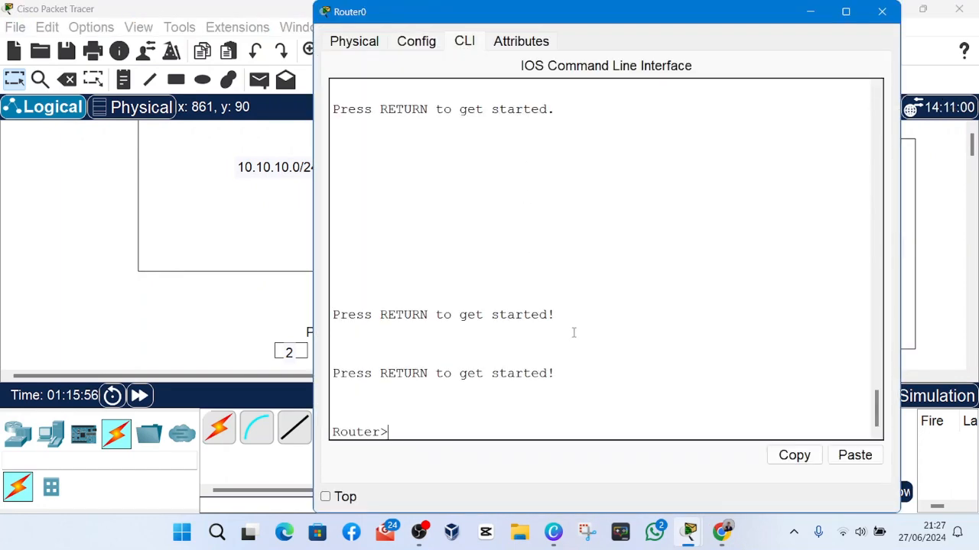
key("Return")
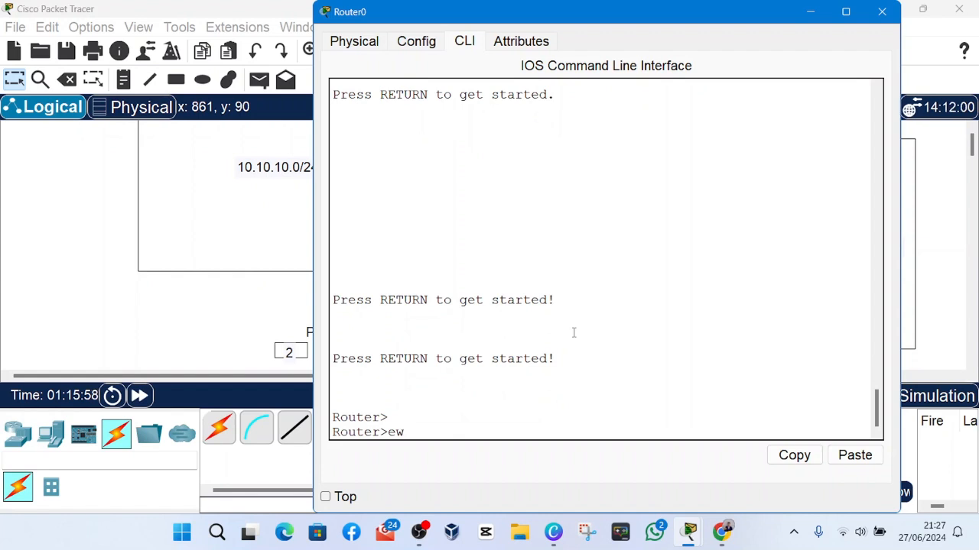
type("en")
key("Return")
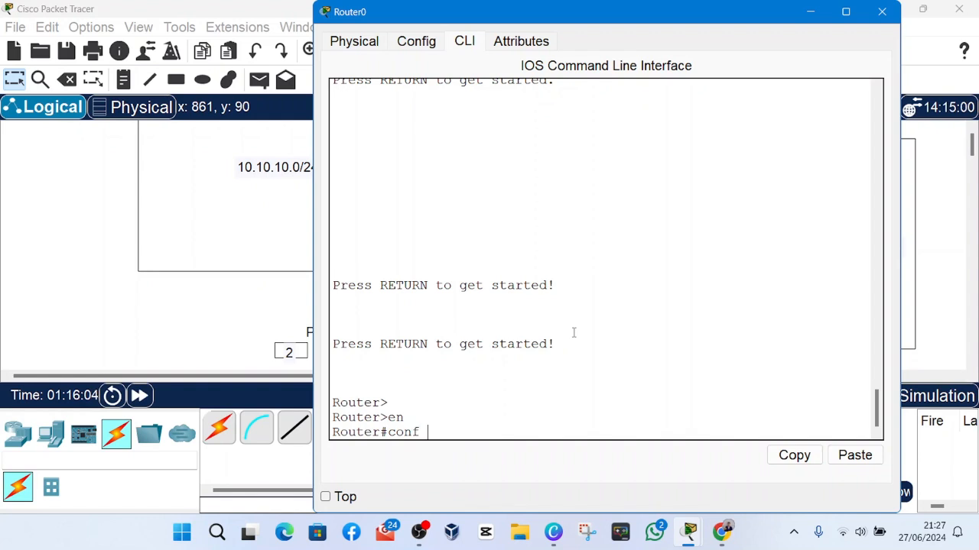
type("conf t")
key("Return")
key("Return")
key("Return")
key("Return")
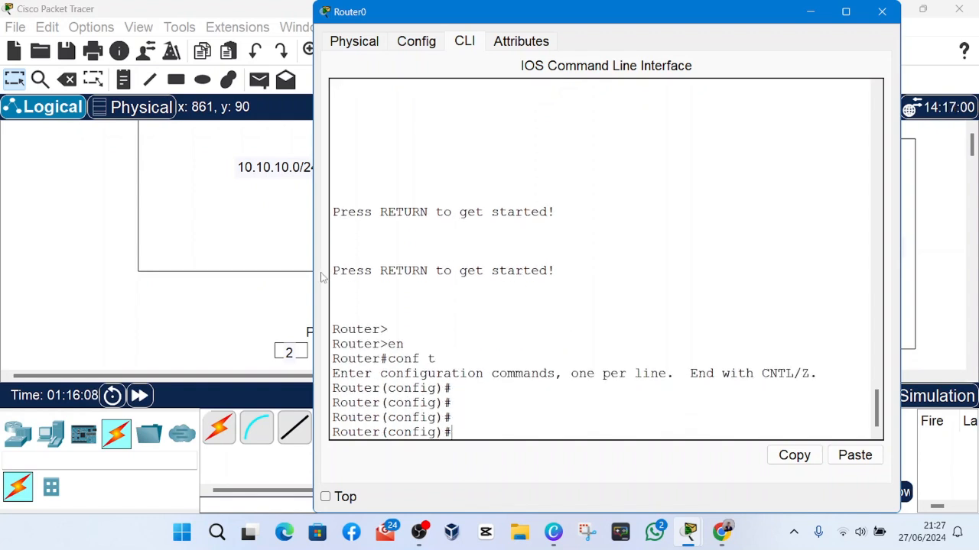
View the GigabitEthernet0/0/1 interface settings of Router0 and return to its command-line interface.
left_click(426, 48)
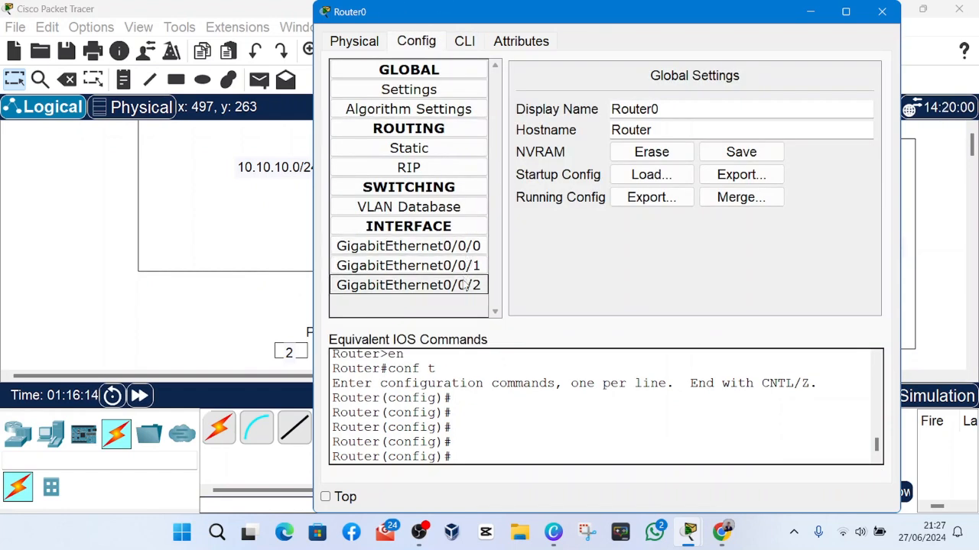
left_click(474, 265)
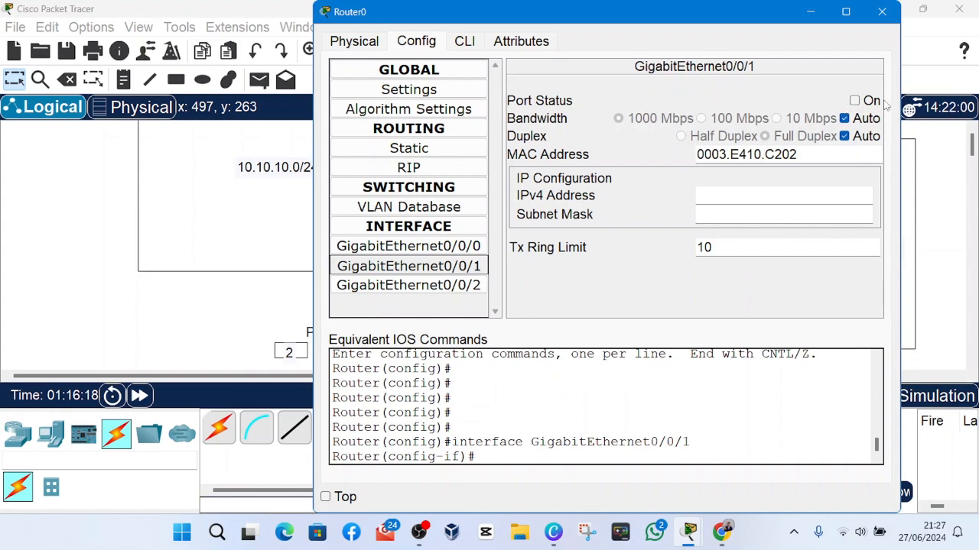
left_click(445, 74)
left_click(466, 43)
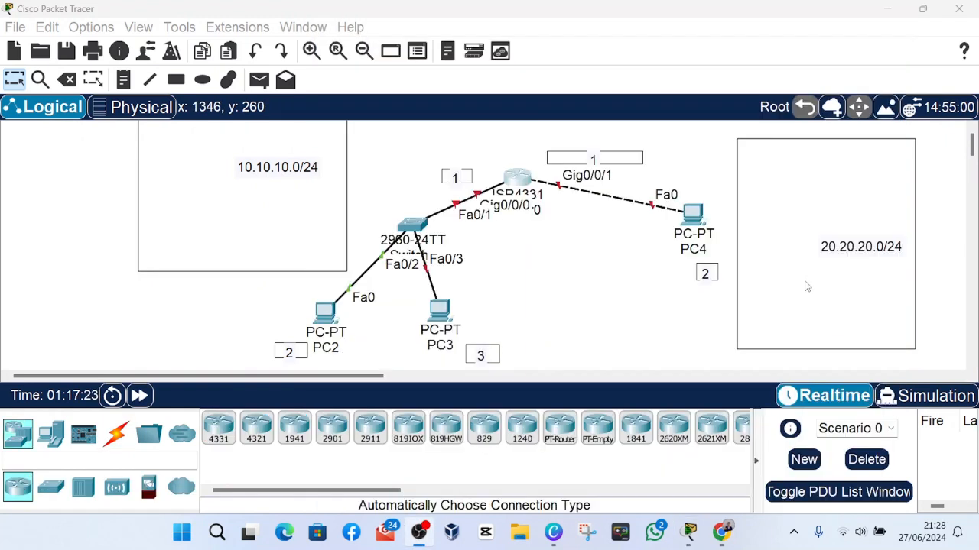
Close Router0's window and delete Router0 from the topology.
left_click(938, 358)
left_click(523, 182)
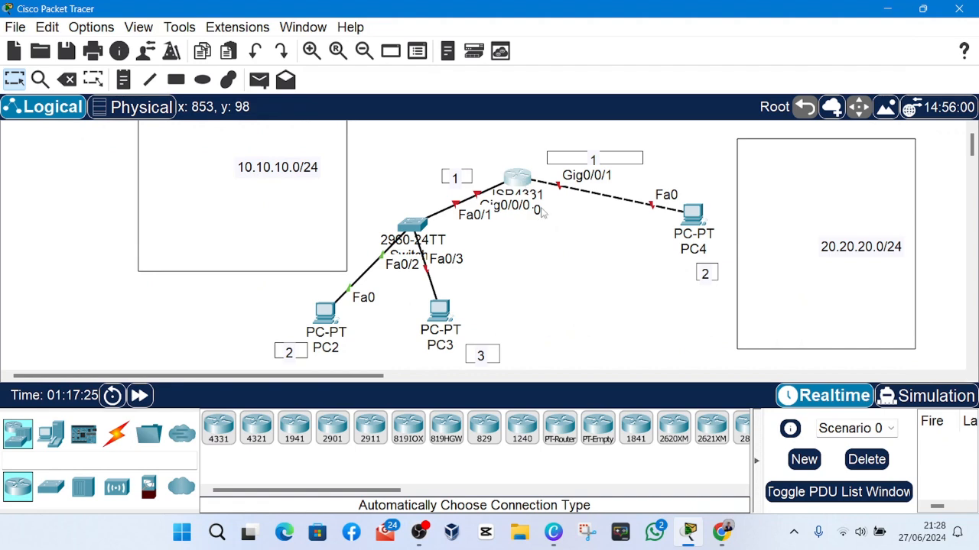
left_click(518, 181)
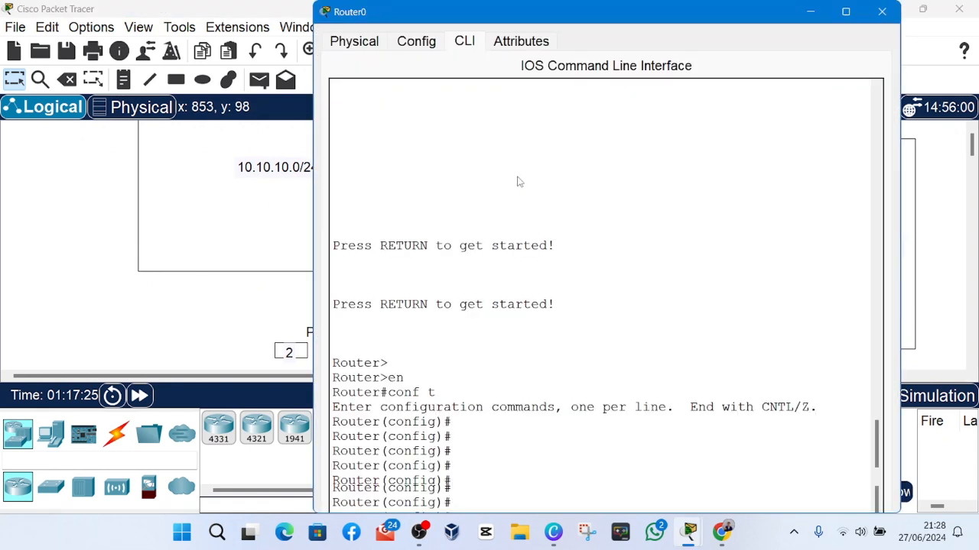
left_click(885, 12)
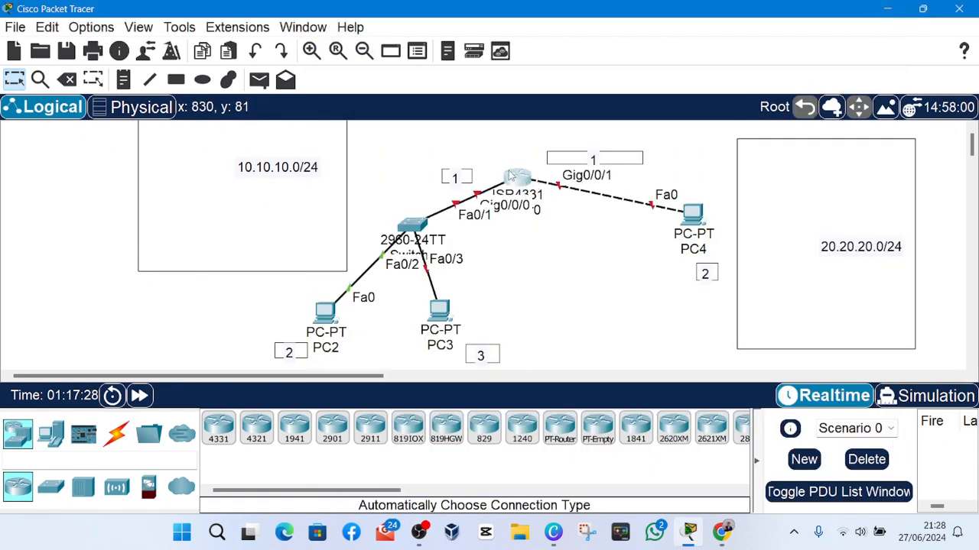
key("Delete")
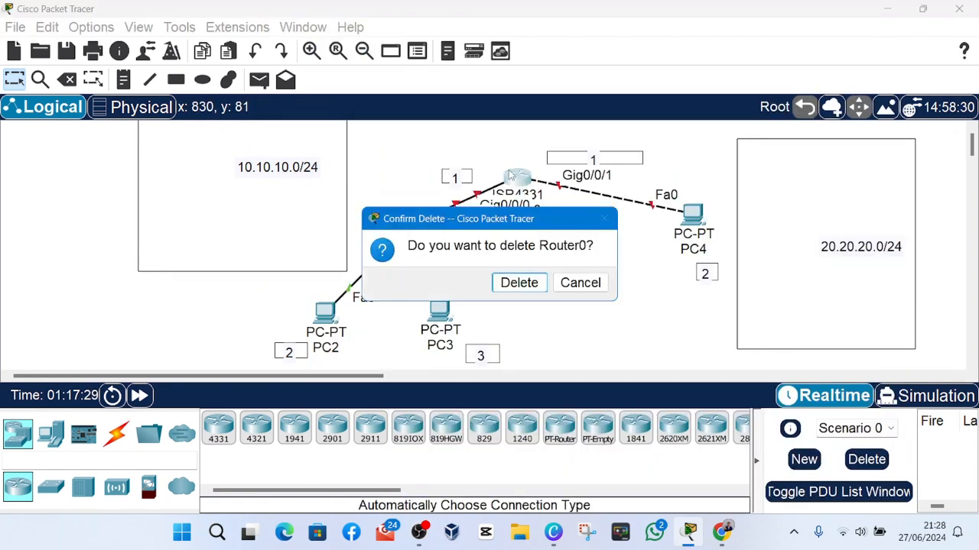
left_click(519, 282)
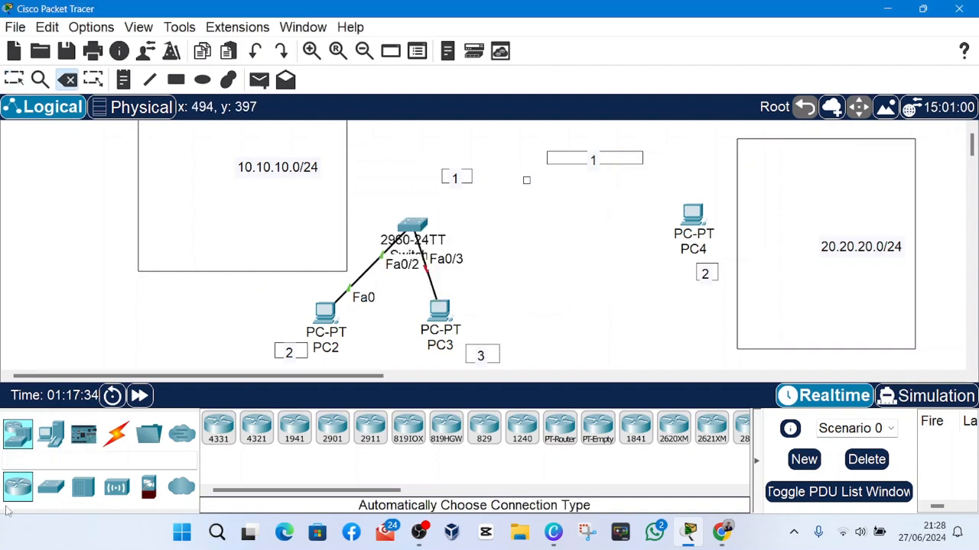
Place a 2811 router where the deleted 4331 router stood, between Switch2 and PC4.
scroll(523, 430, "down", 2)
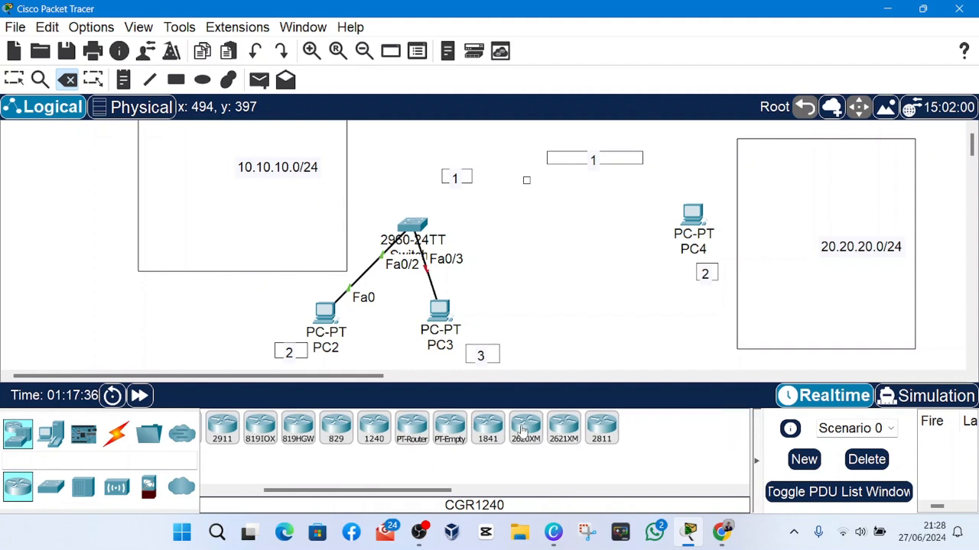
left_click(601, 429)
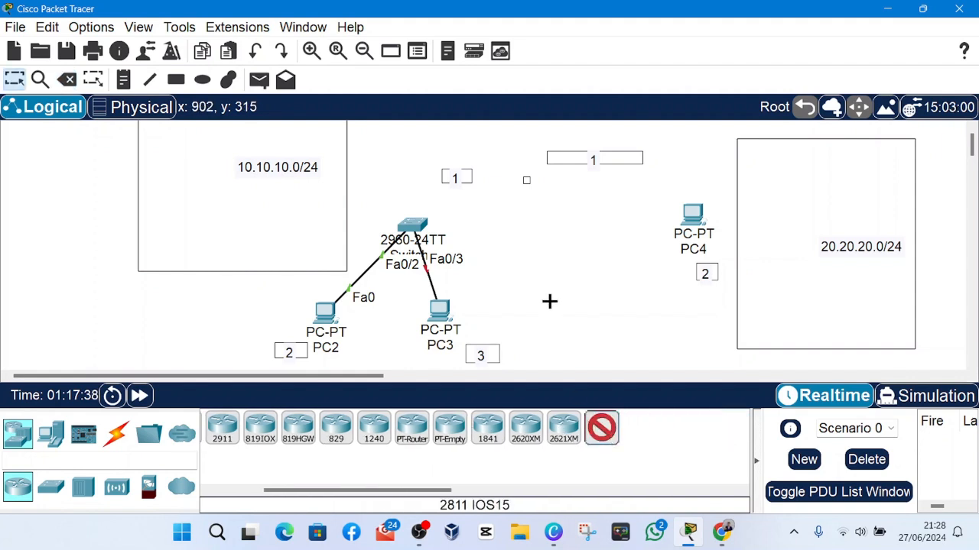
left_click(529, 180)
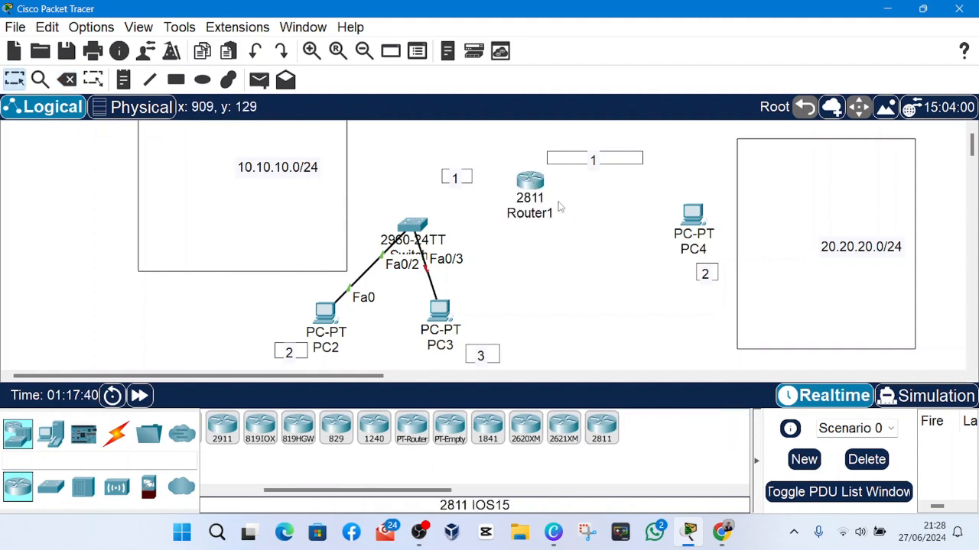
Connect Router1 to Switch2 with an automatically chosen connection.
left_click(116, 433)
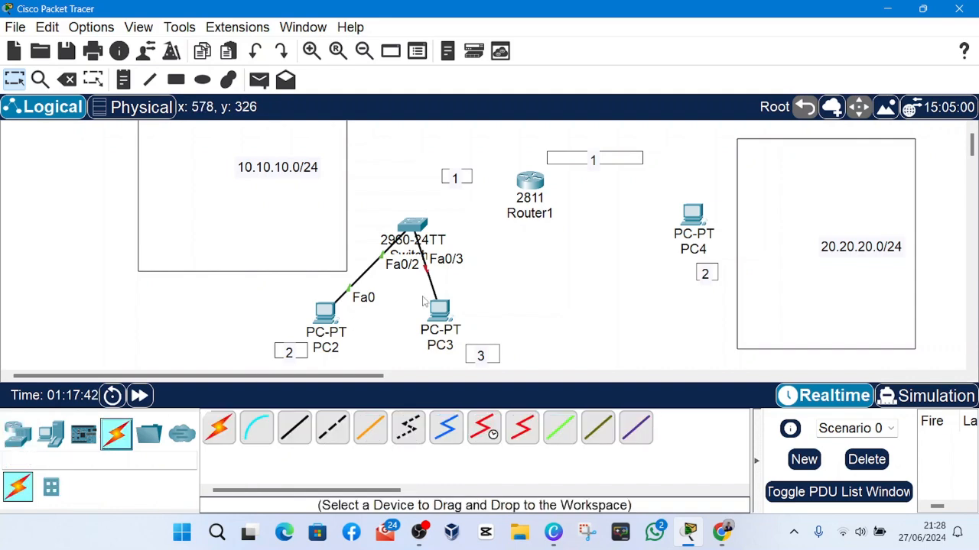
left_click(533, 181)
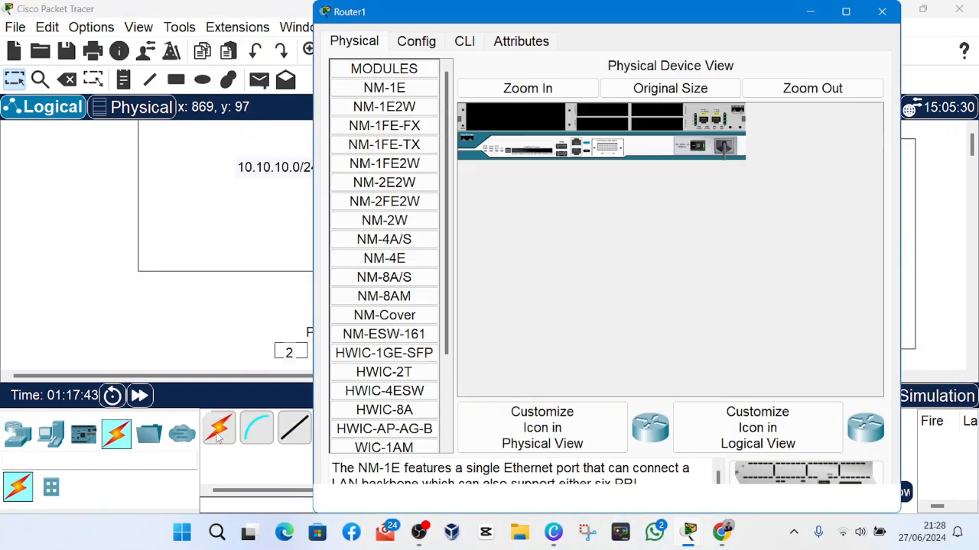
left_click(218, 428)
left_click(530, 181)
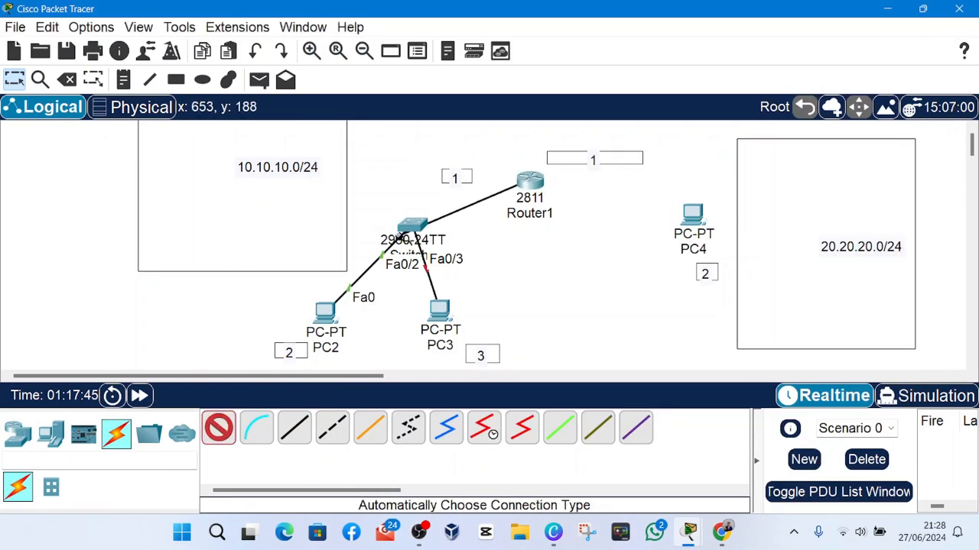
left_click(440, 233)
Connect Router1 to PC4 with an automatically chosen connection.
left_click(219, 428)
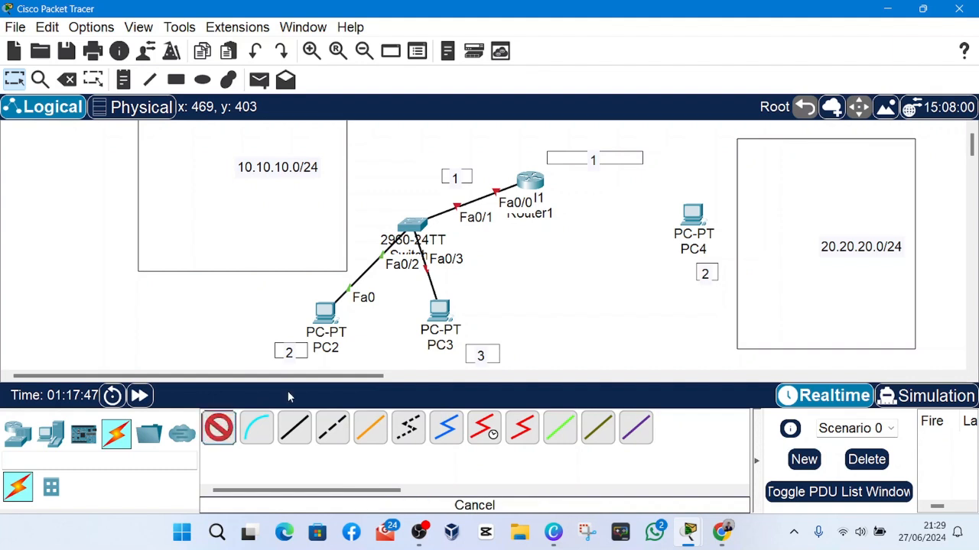
left_click(530, 179)
left_click(692, 214)
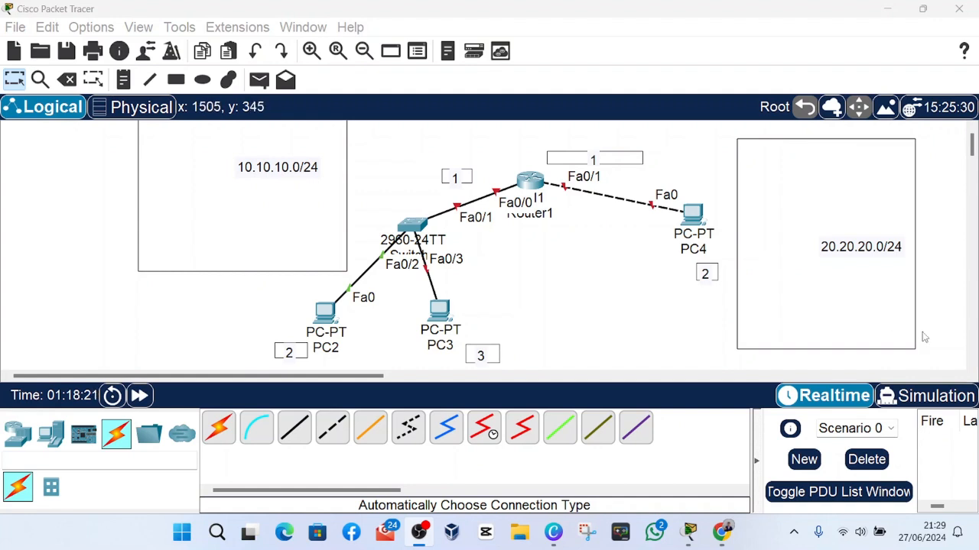
Open Router1's command-line interface and answer yes to entering the initial configuration dialog.
left_click(923, 334)
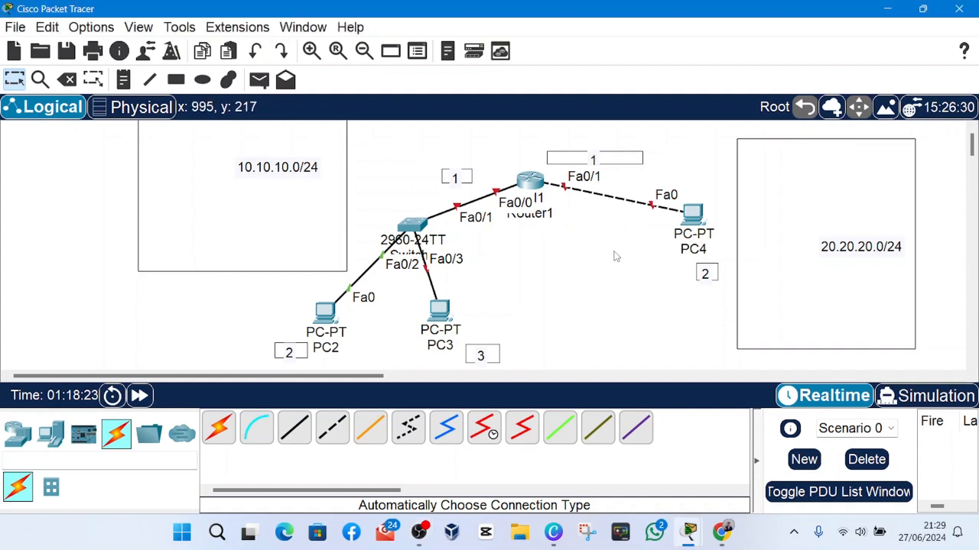
left_click(530, 183)
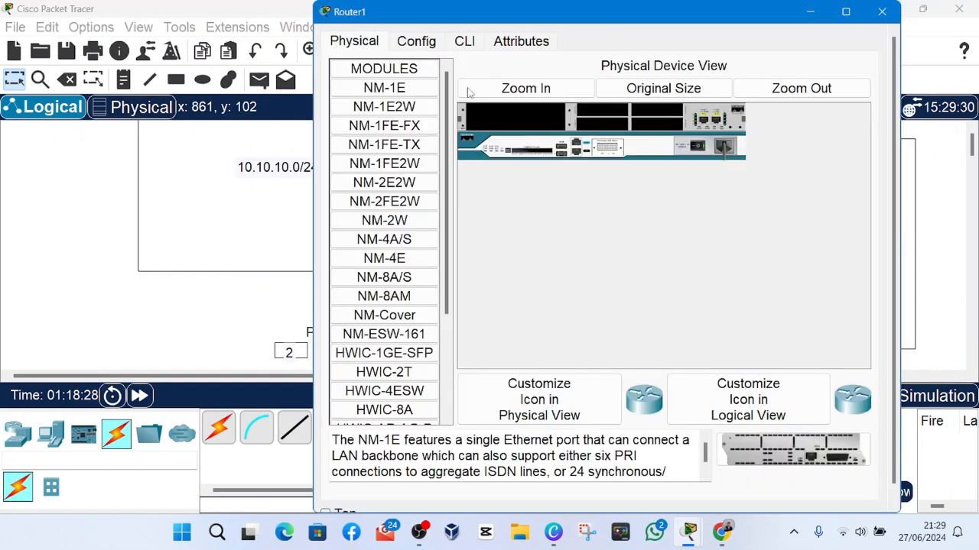
left_click(462, 42)
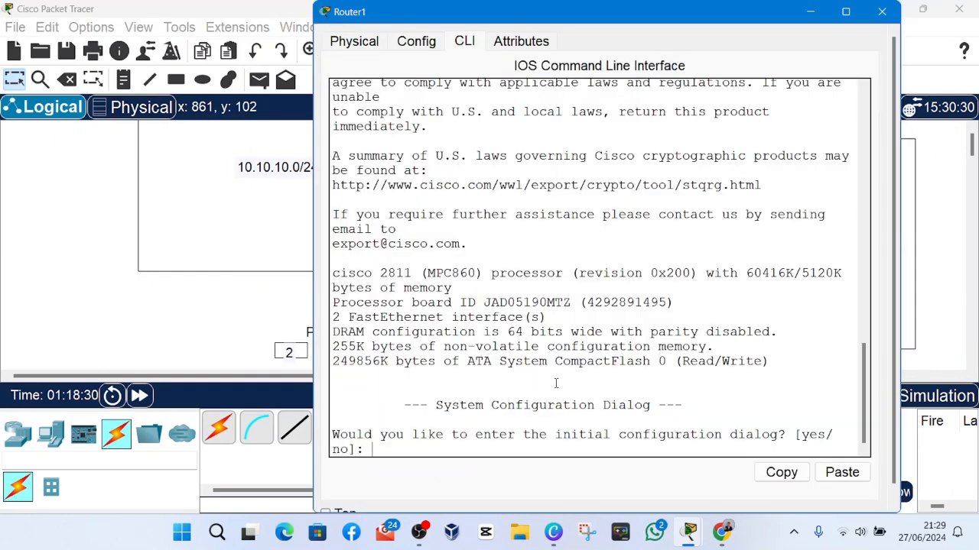
key("Return")
key("Return")
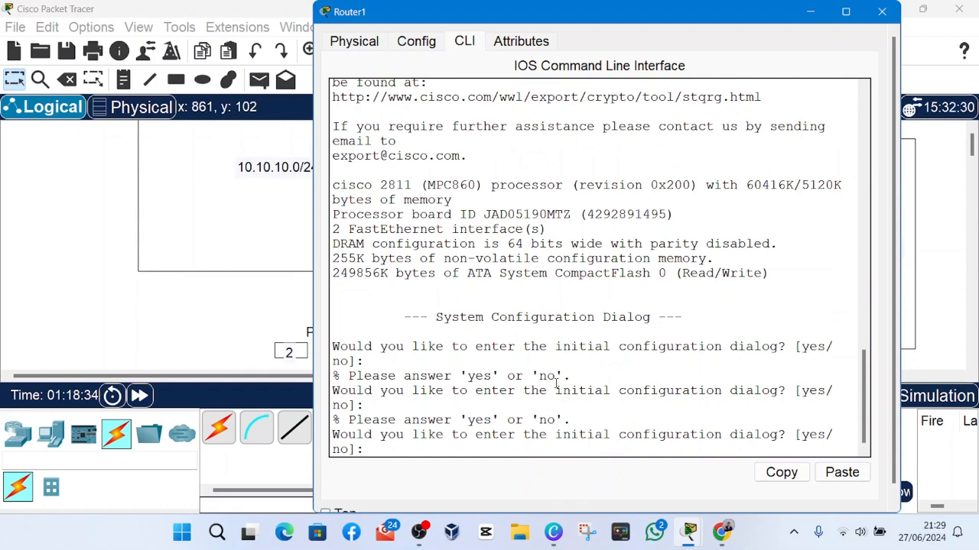
type("yes")
key("Return")
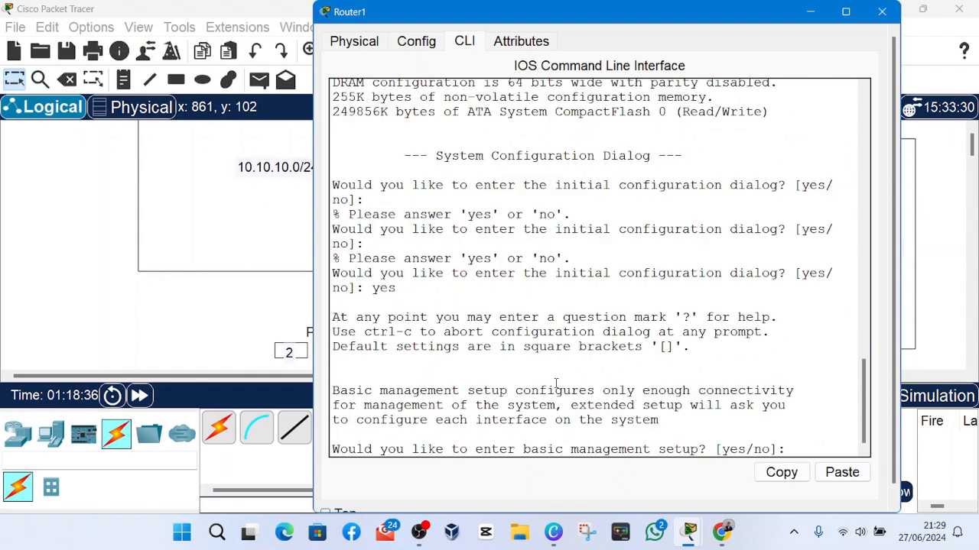
key("Return")
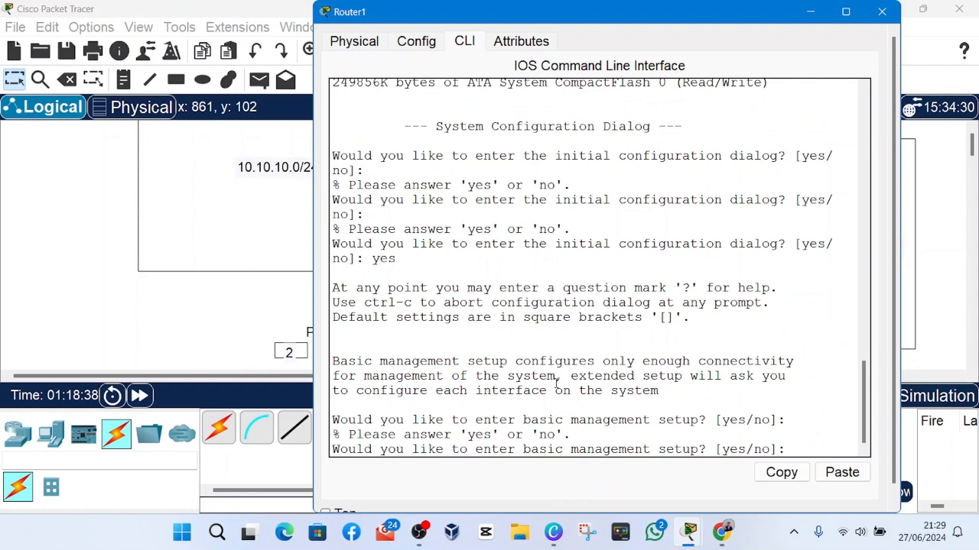
Answer yes to the basic management setup and set the host name to router.
type("yes")
key("Return")
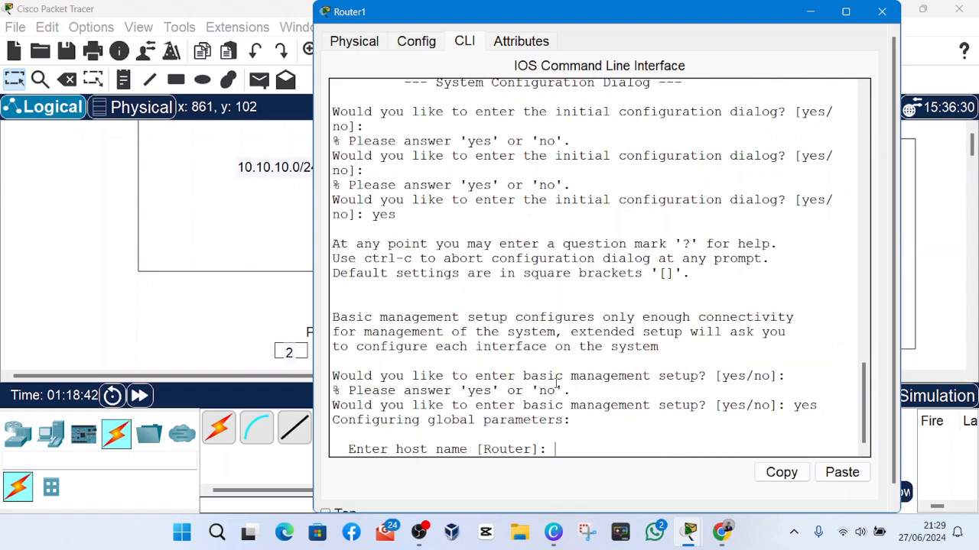
type("router")
key("Return")
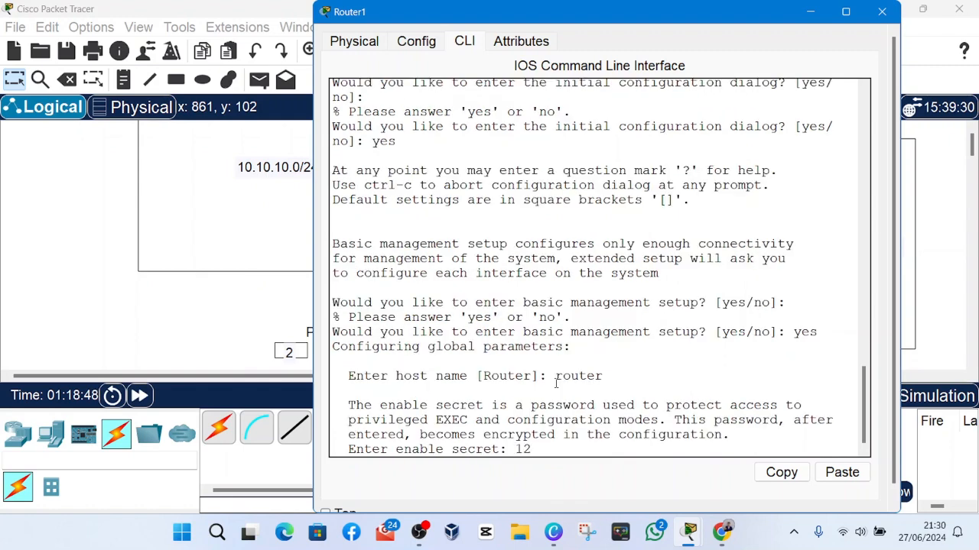
Enter the enable secret, a different enable password and the virtual terminal password in the setup dialog.
type("123")
key("Return")
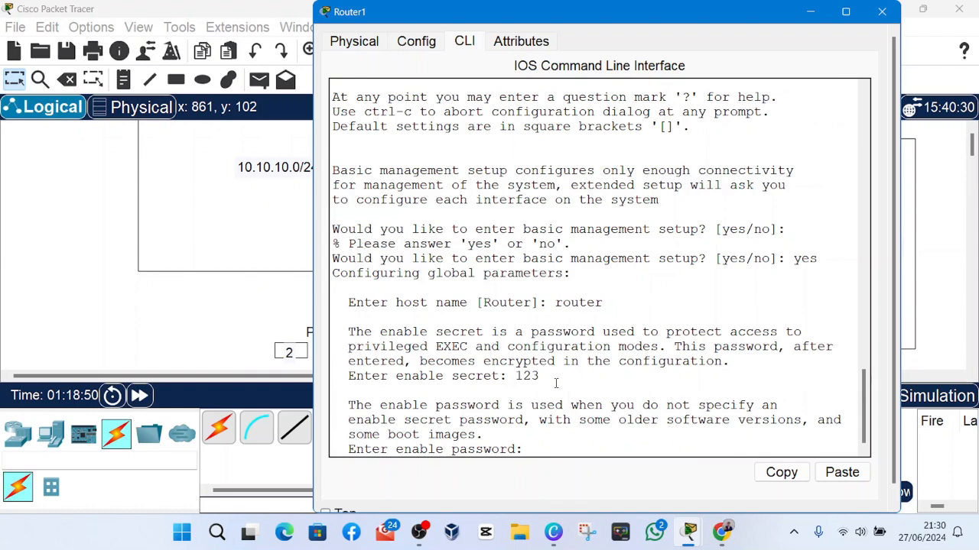
type("123")
key("Return")
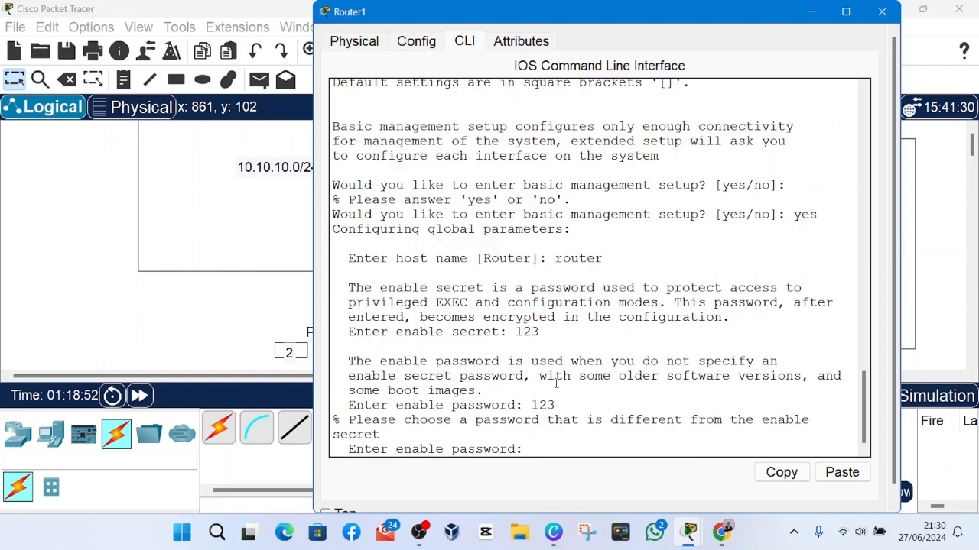
type("123")
key("Return")
type("12")
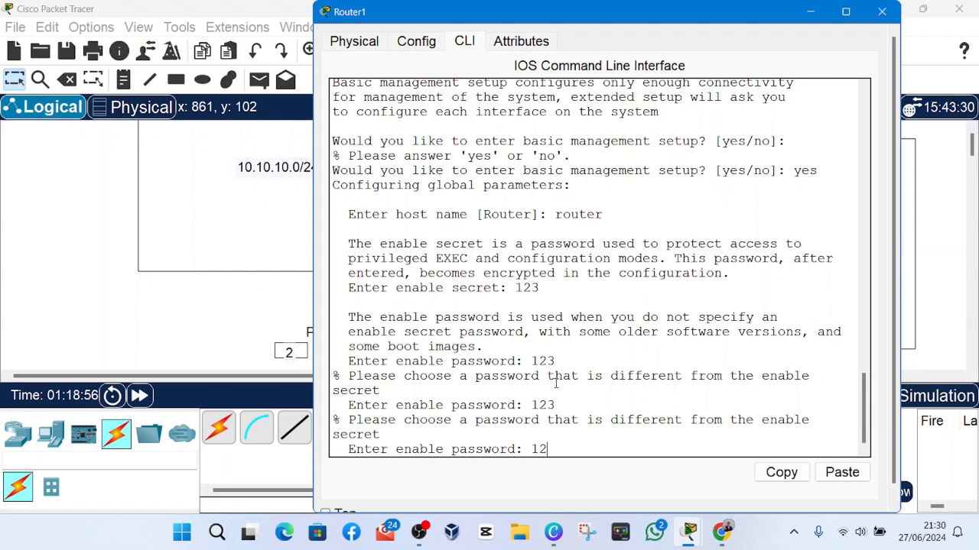
type("34")
key("Return")
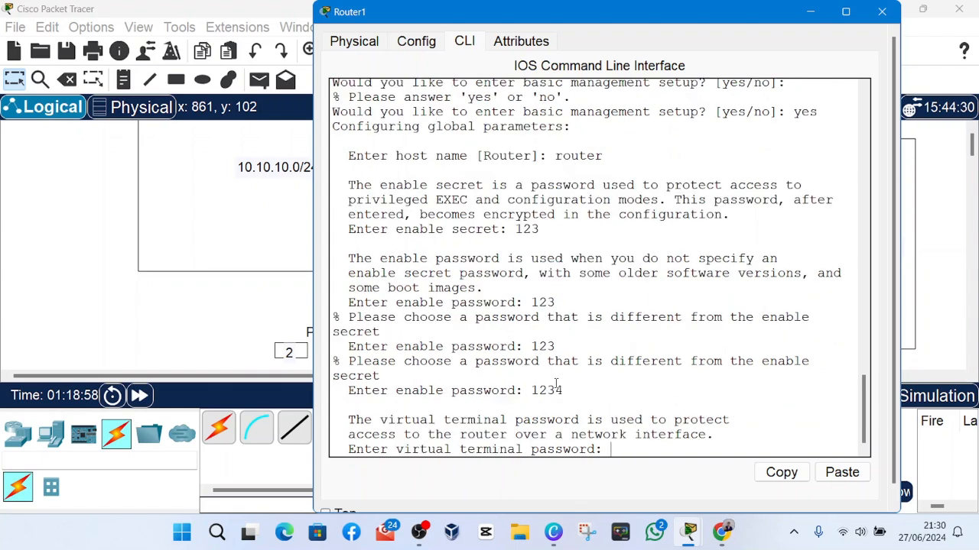
type("123")
key("Return")
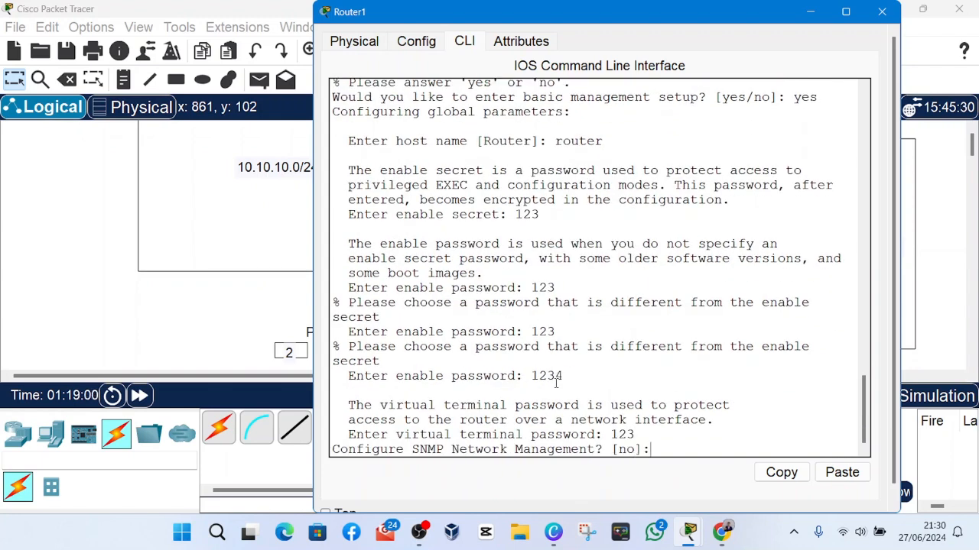
Keep the default no for SNMP management, try 12 as the management interface name, and abort the setup dialog.
key("Return")
key("Return")
key("Return")
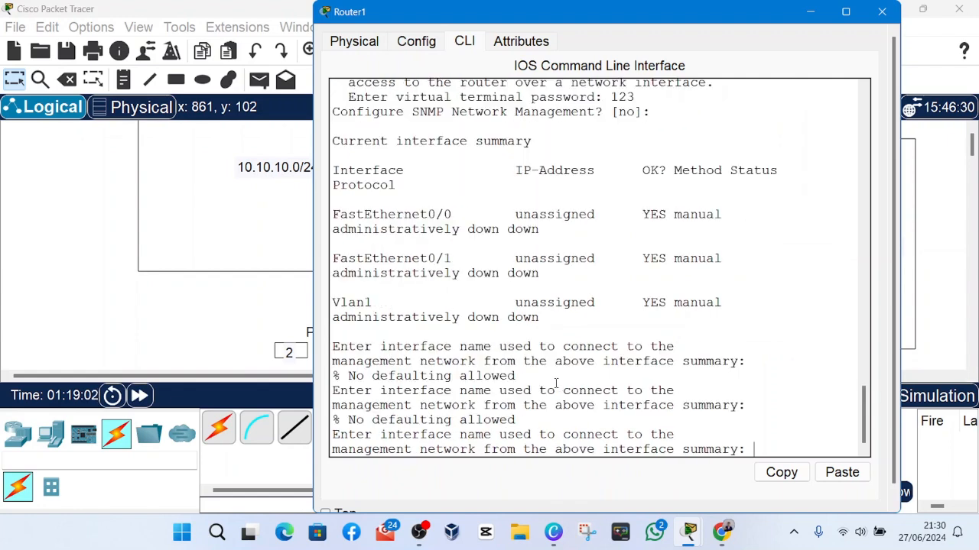
key("Return")
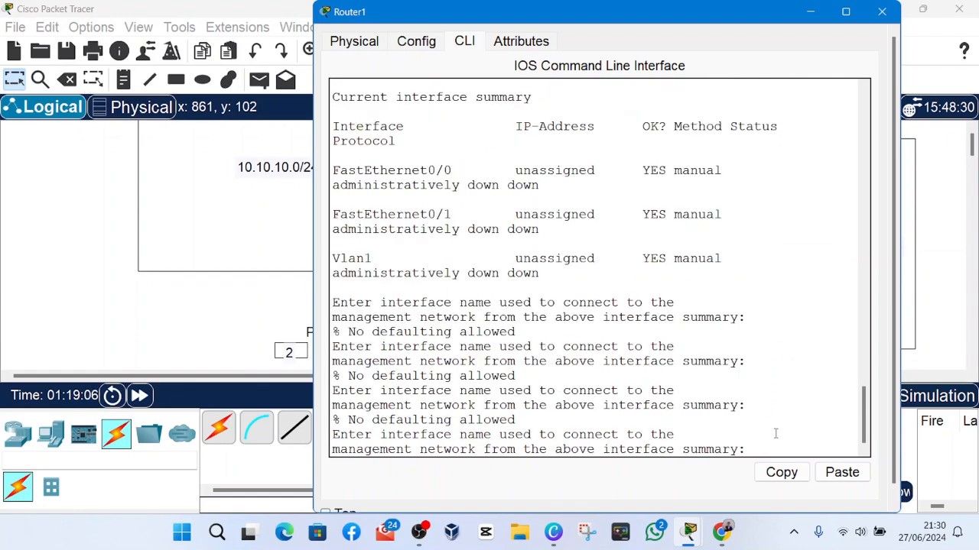
type("12")
key("Return")
key("Return")
key("Return")
key("Return")
key("Return")
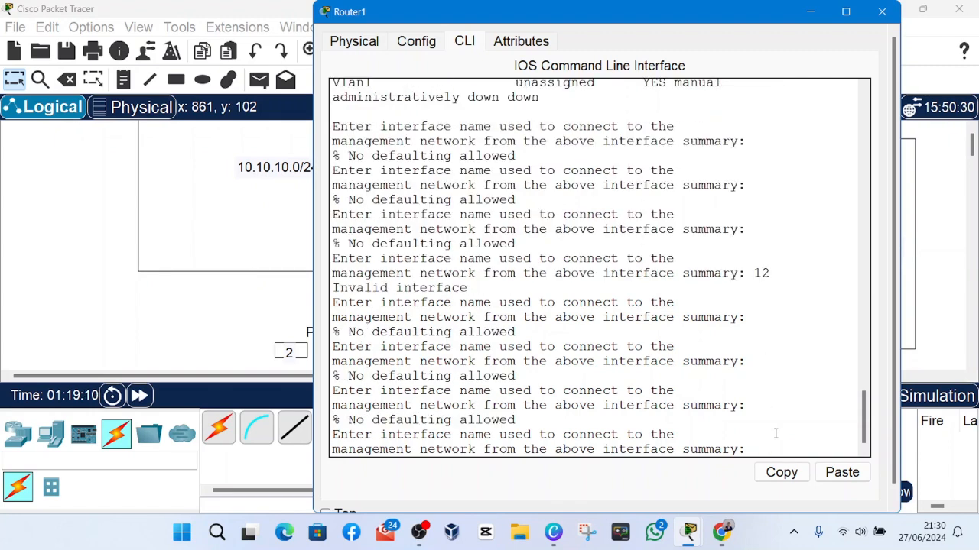
key("ctrl+c")
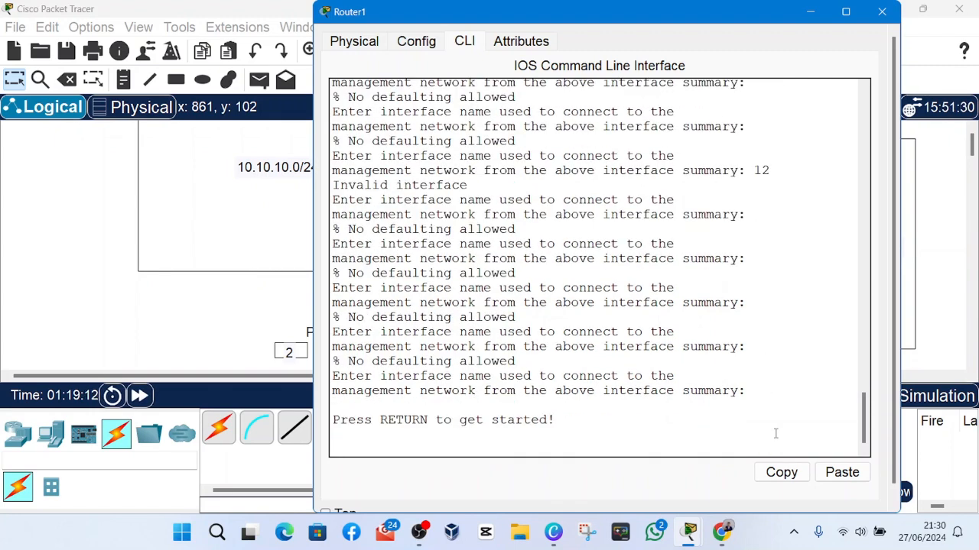
key("Return")
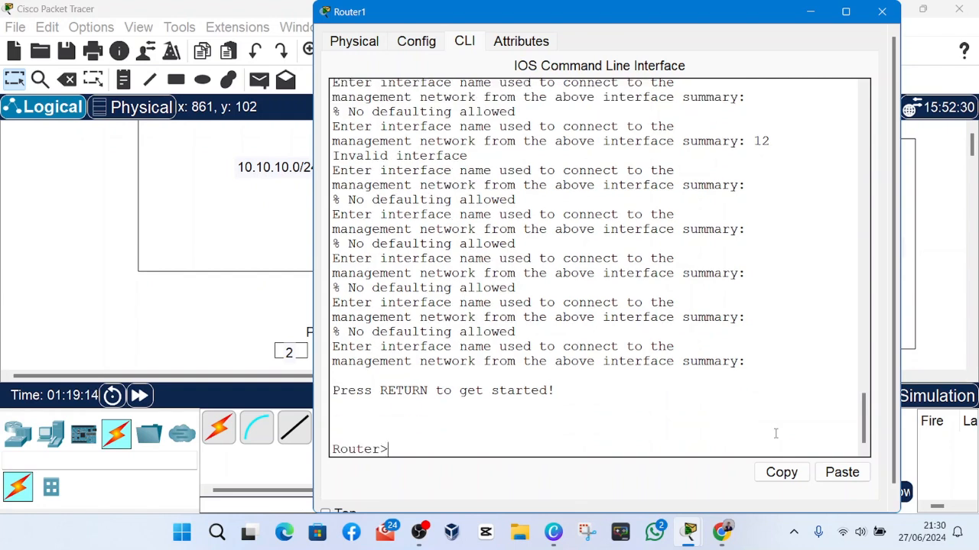
Try the clear command at the Router> prompt and close Router1's window.
type("clear")
key("Return")
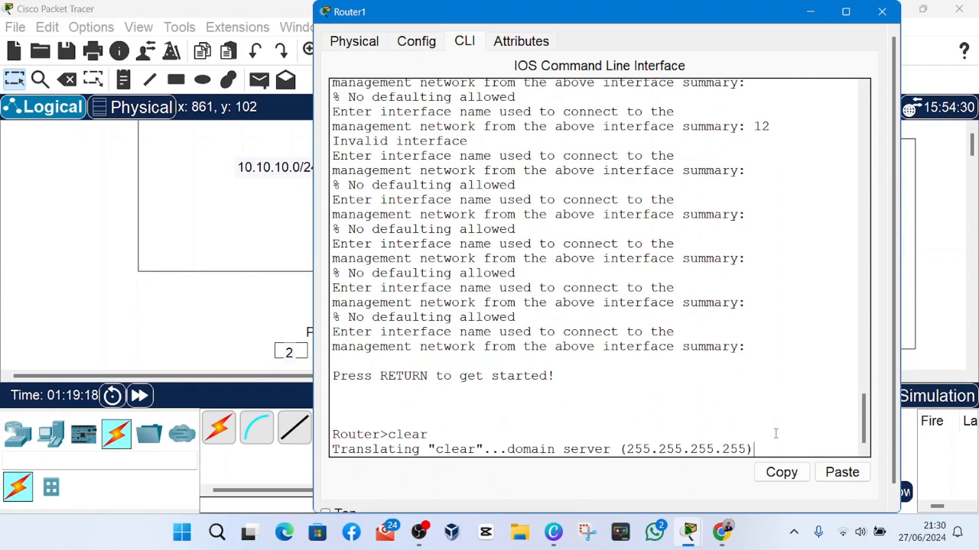
left_click(882, 12)
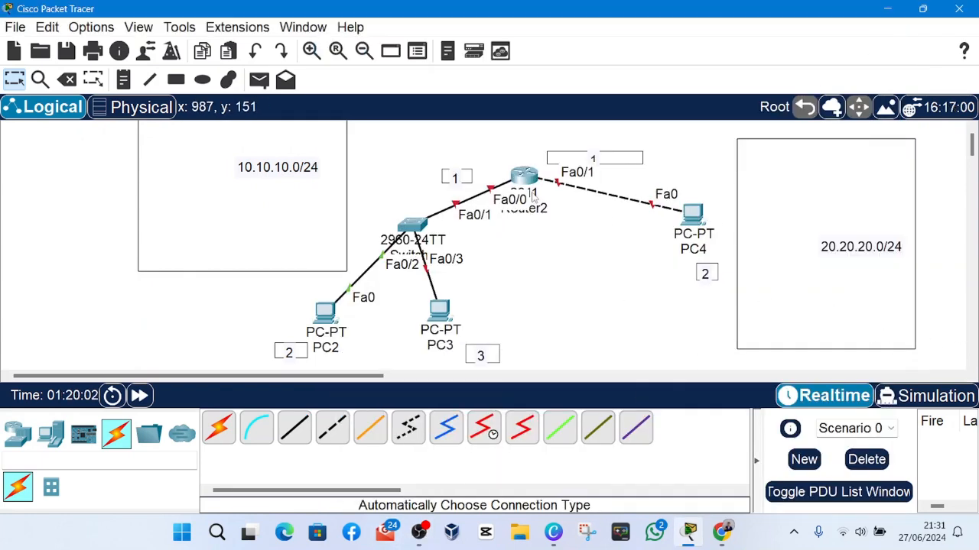
Open Router2's command-line interface and answer no to the initial configuration dialog to reach the Router> prompt.
left_click(524, 178)
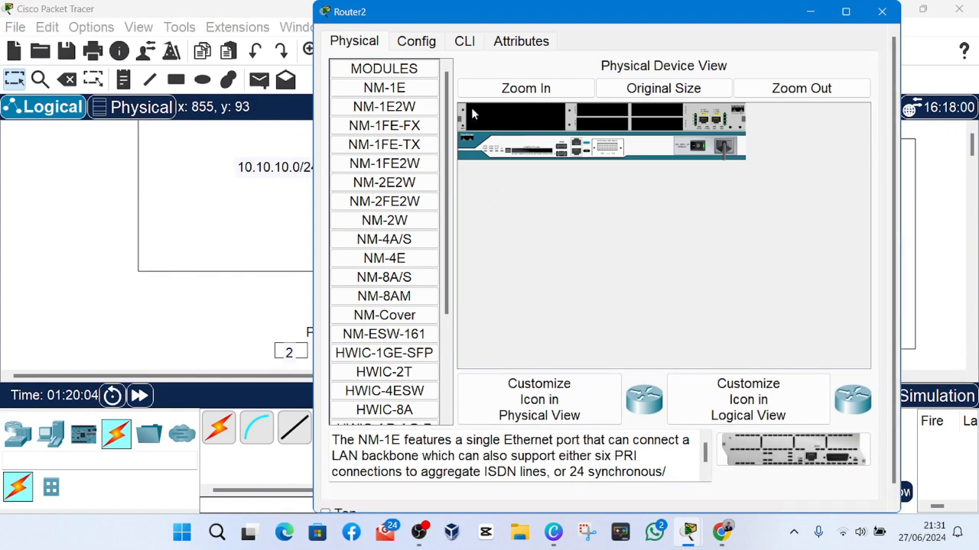
left_click(455, 41)
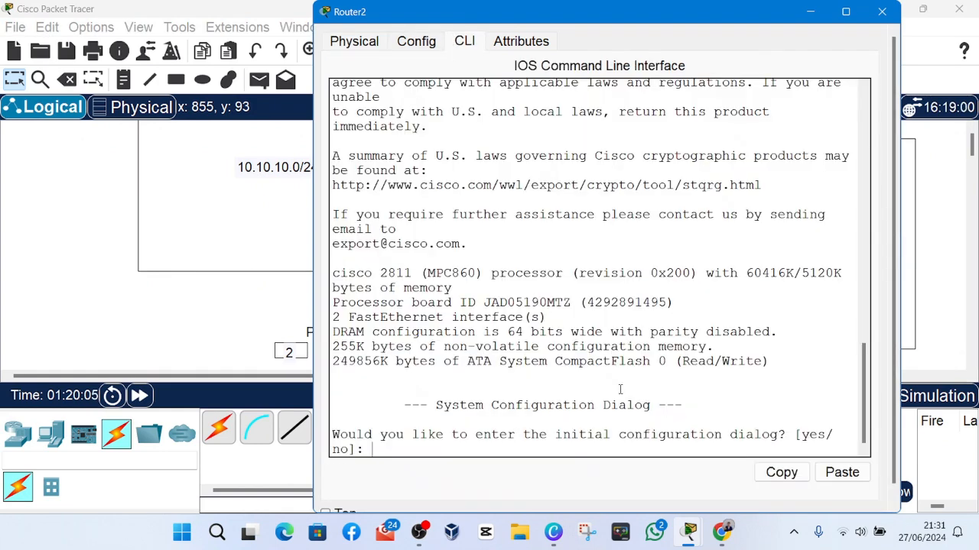
type("no")
key("Return")
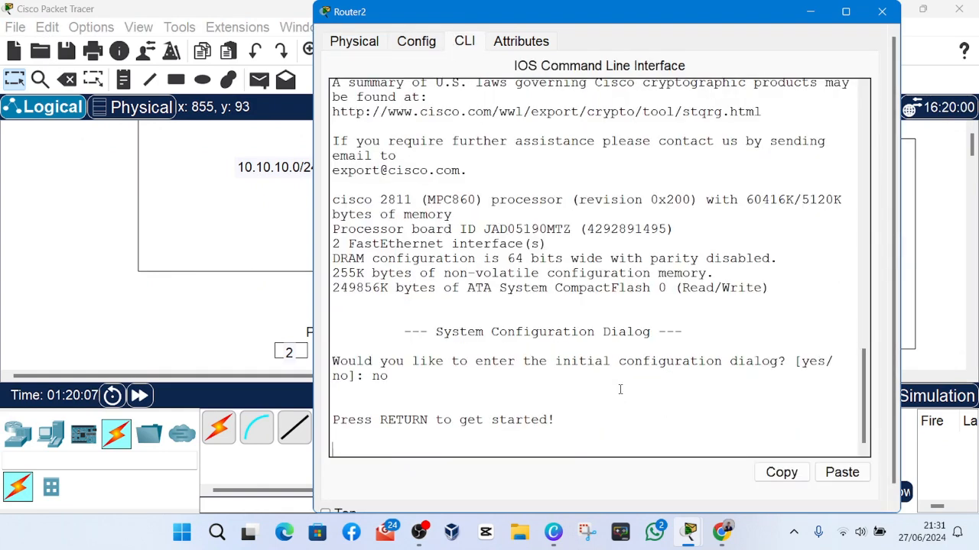
key("Return")
key("Return")
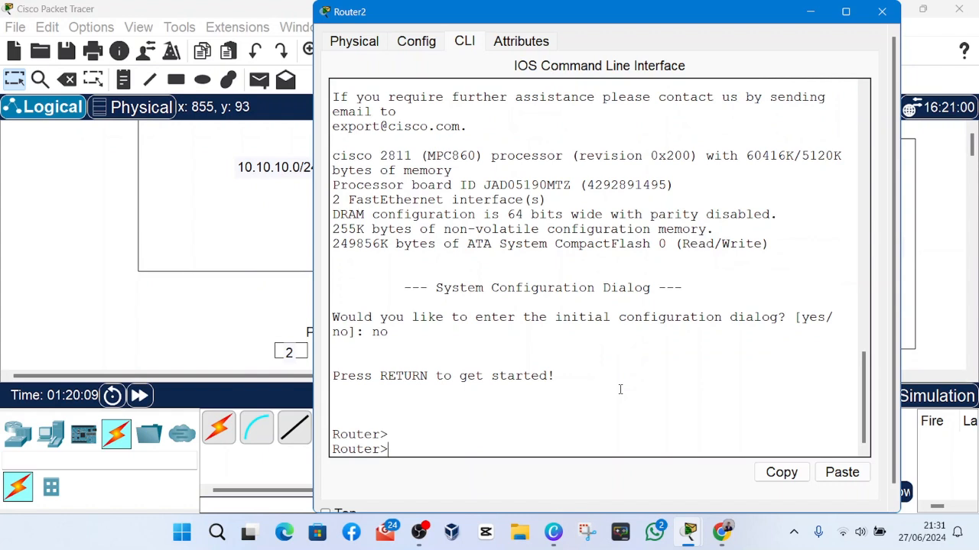
Enter privileged mode with en and global configuration mode with conf t on Router2.
type("en")
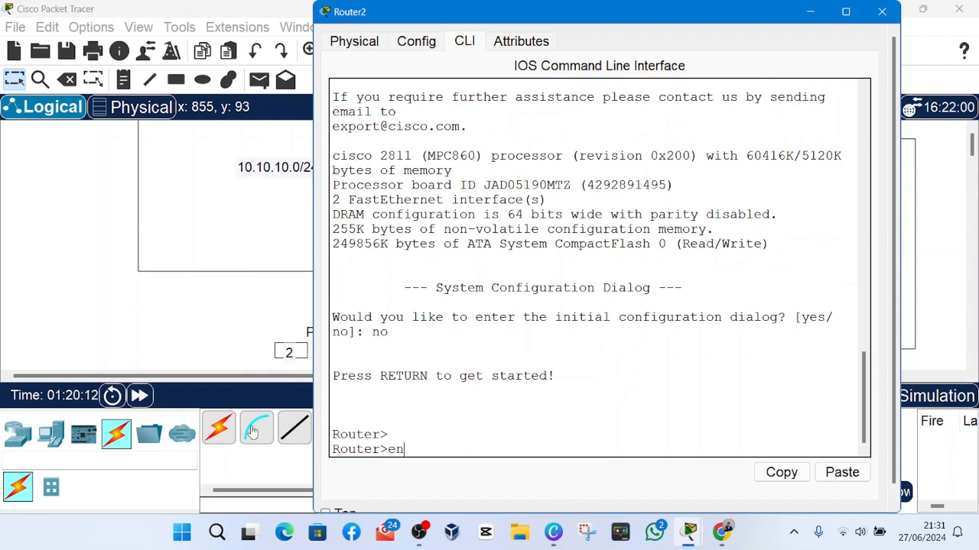
key("Return")
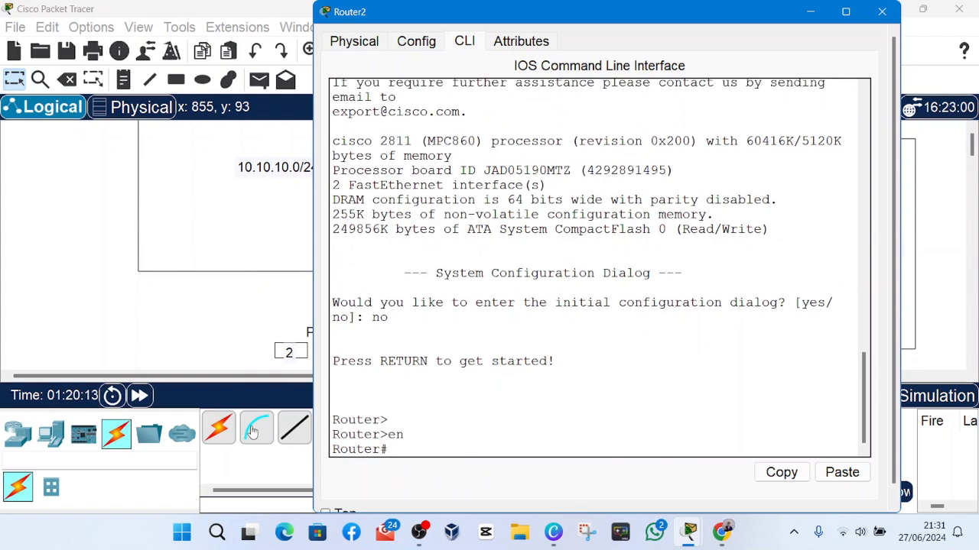
type("conf t")
key("Return")
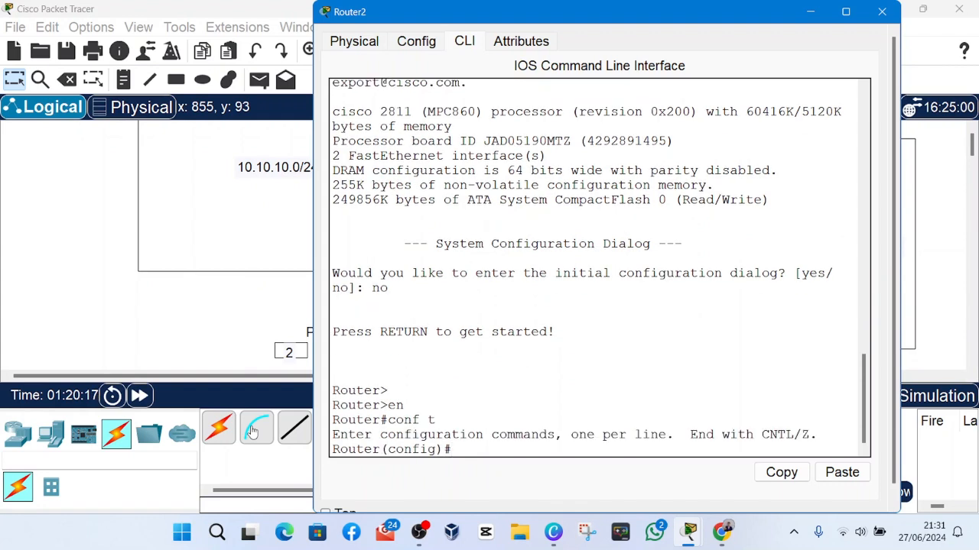
key("Return")
key("Return")
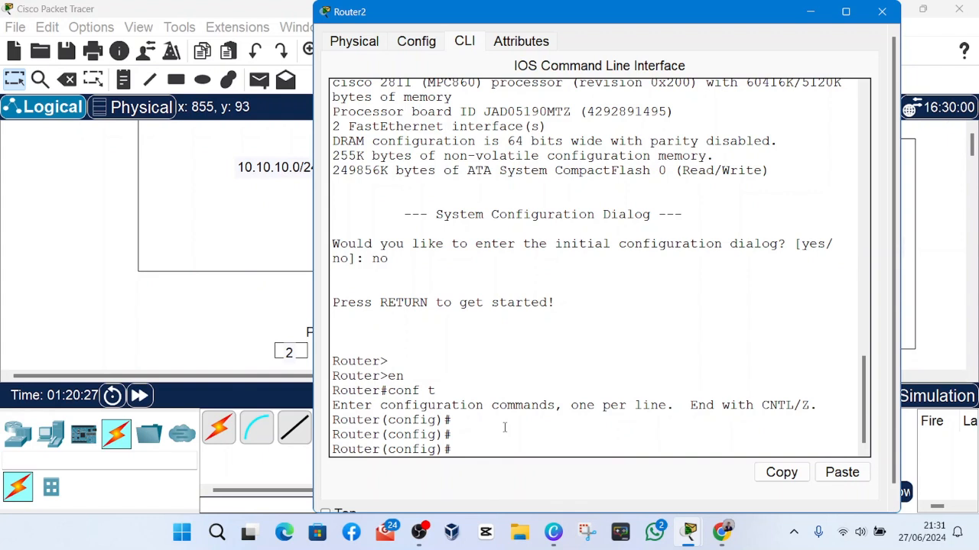
left_click(811, 11)
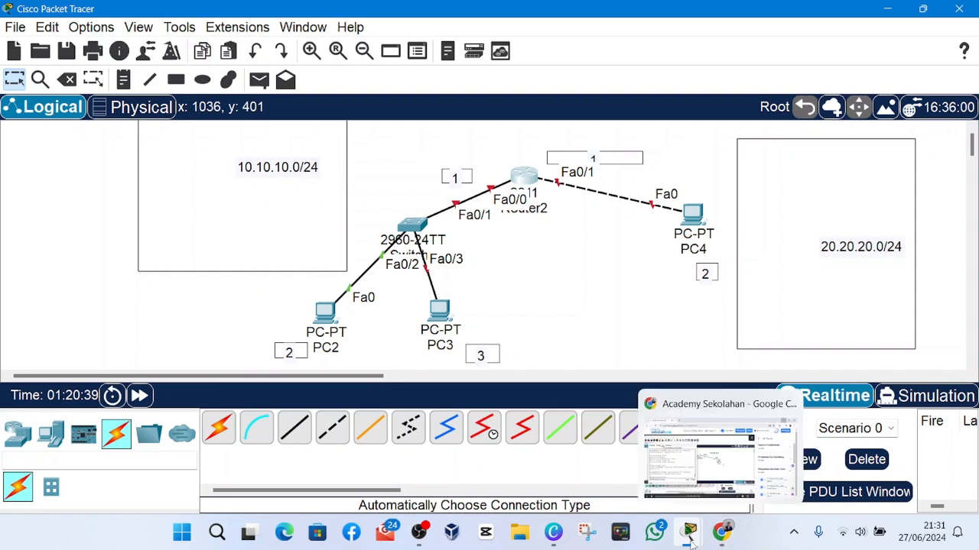
mouse_move(688, 531)
left_click(746, 458)
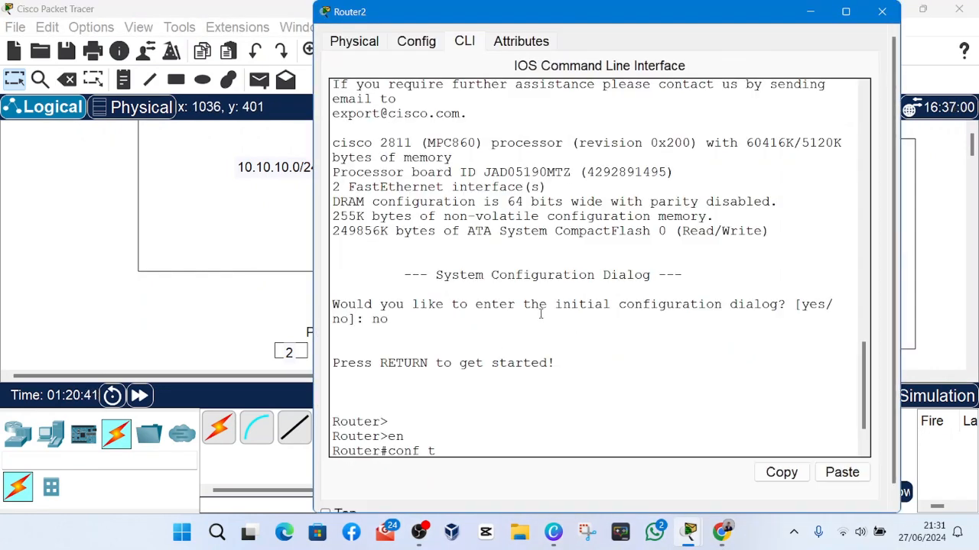
key("Return")
key("Return")
key("Return")
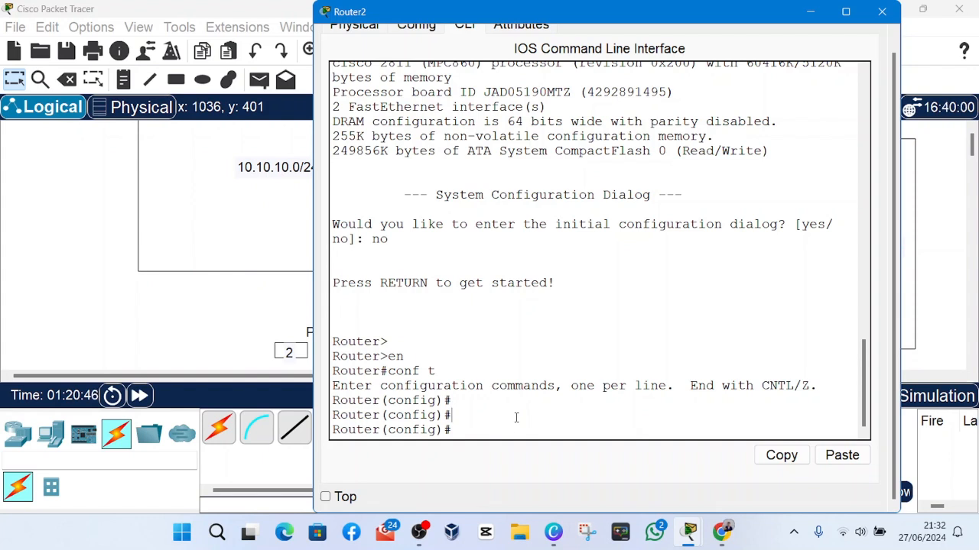
Enter interface configuration mode for Router2's port towards PC4 with interface fa0/1.
type("interface fa0/1")
key("Return")
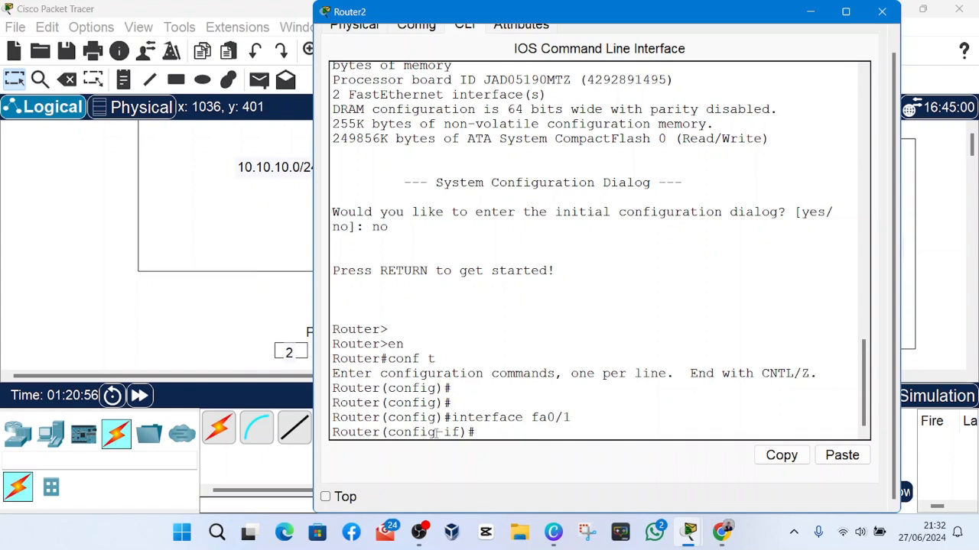
left_click_drag(440, 433, 572, 417)
left_click(473, 434)
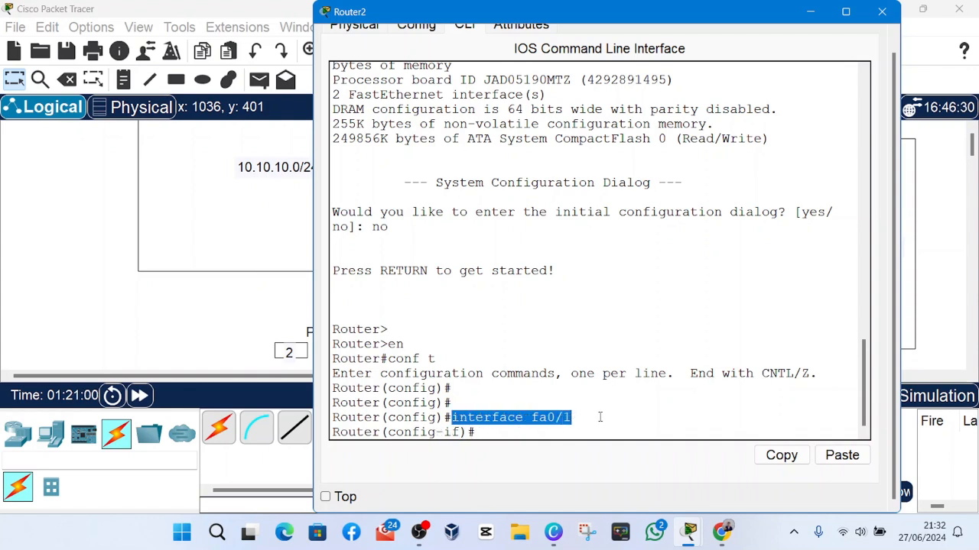
left_click(486, 433)
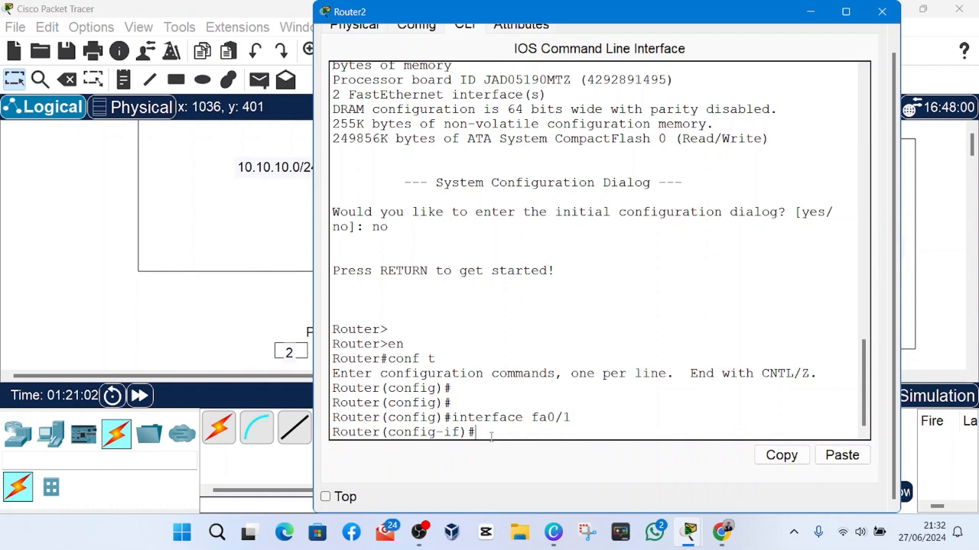
Enable the fa0/1 interface with the no shutdown command.
type("no shut")
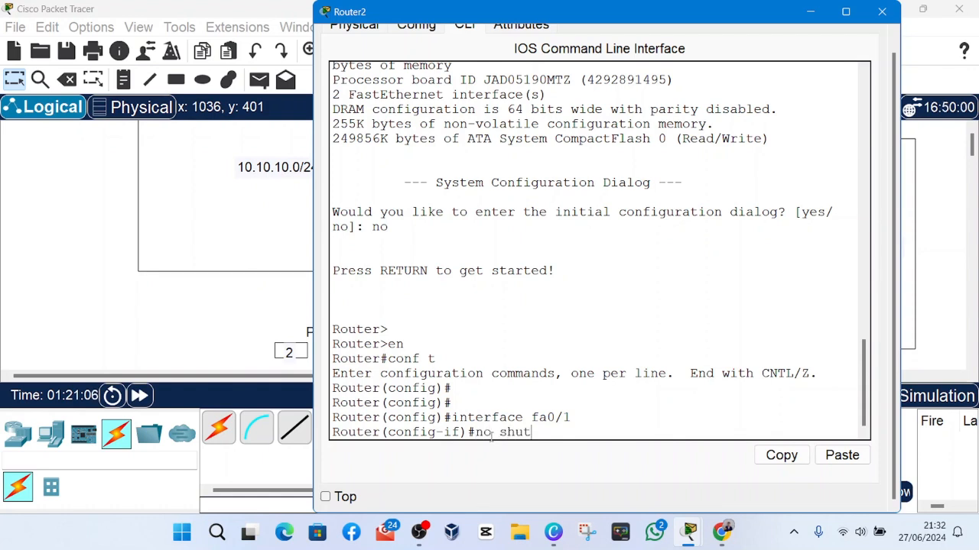
type("down")
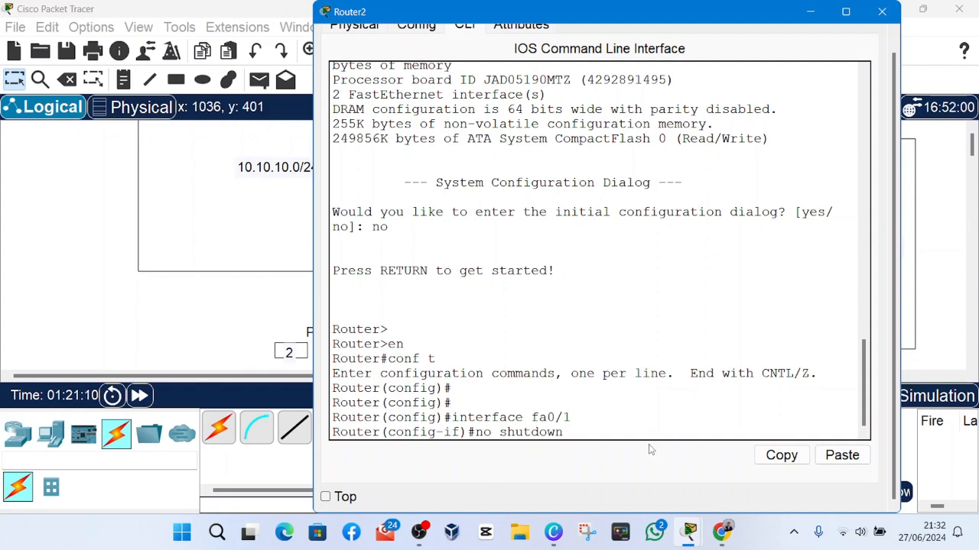
key("Return")
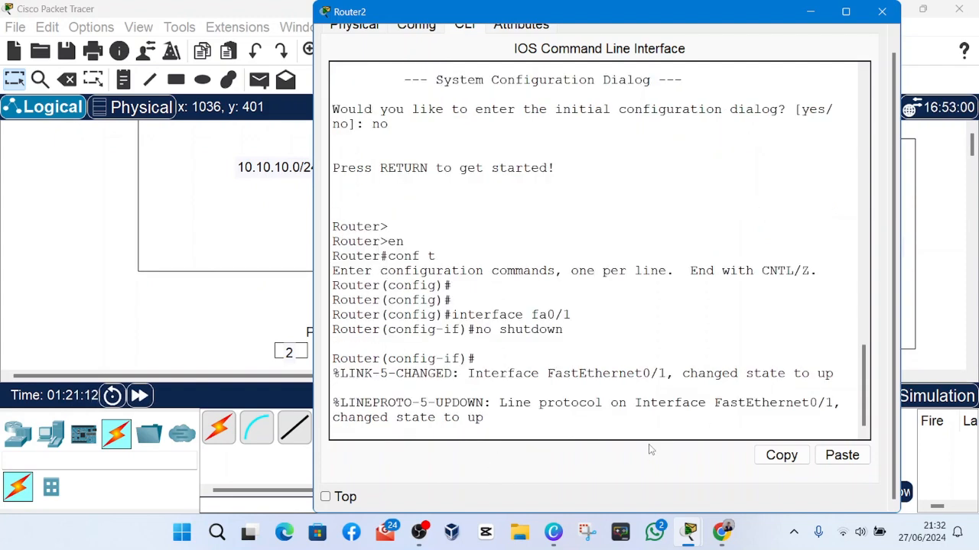
key("Return")
key("Return")
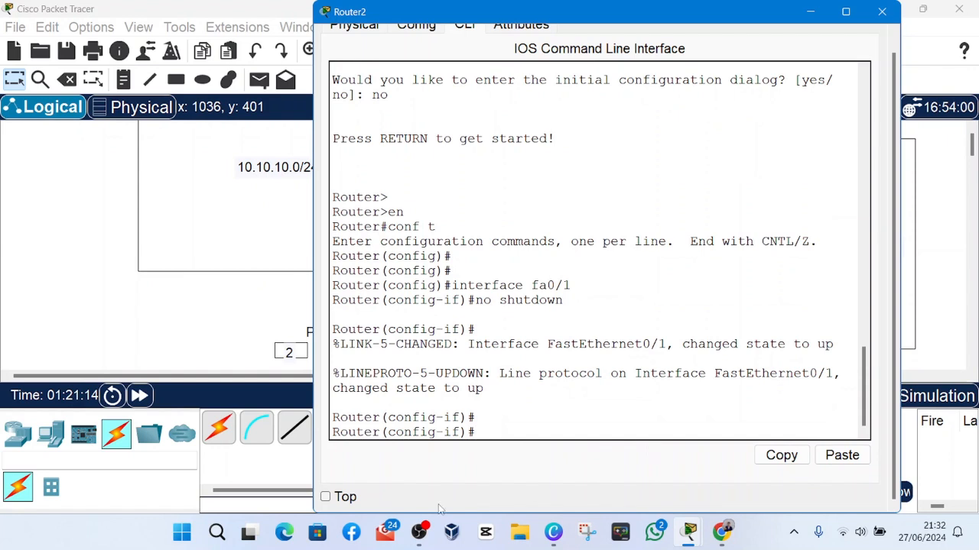
left_click(427, 537)
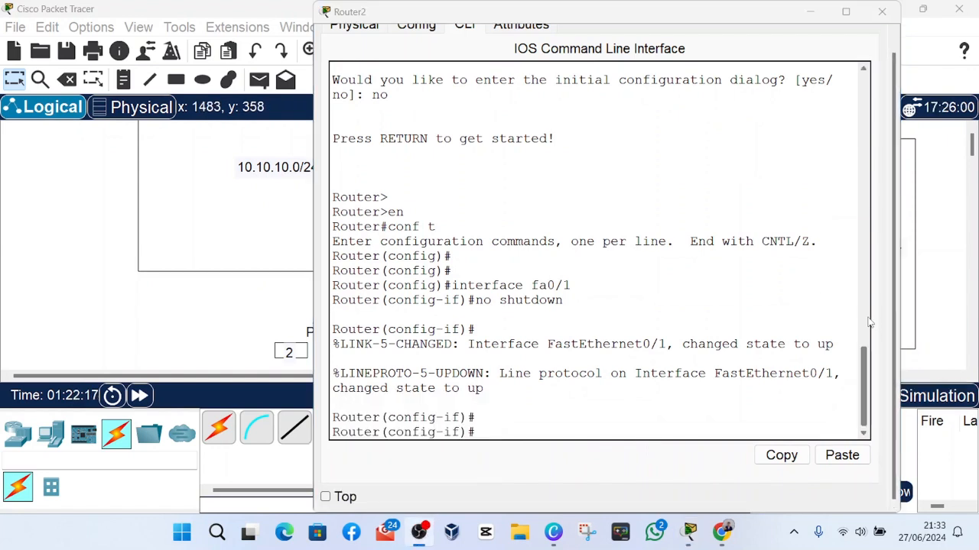
left_click(852, 297)
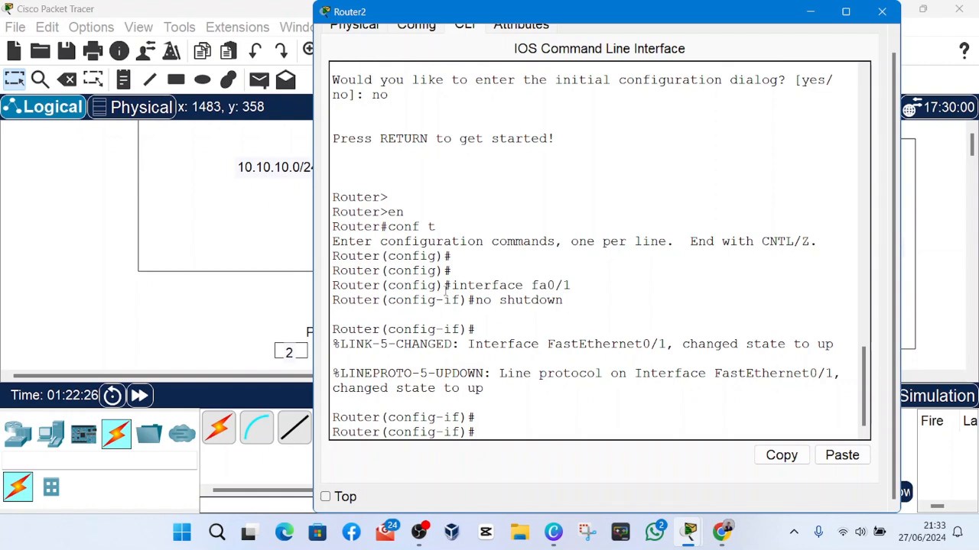
left_click_drag(452, 285, 585, 283)
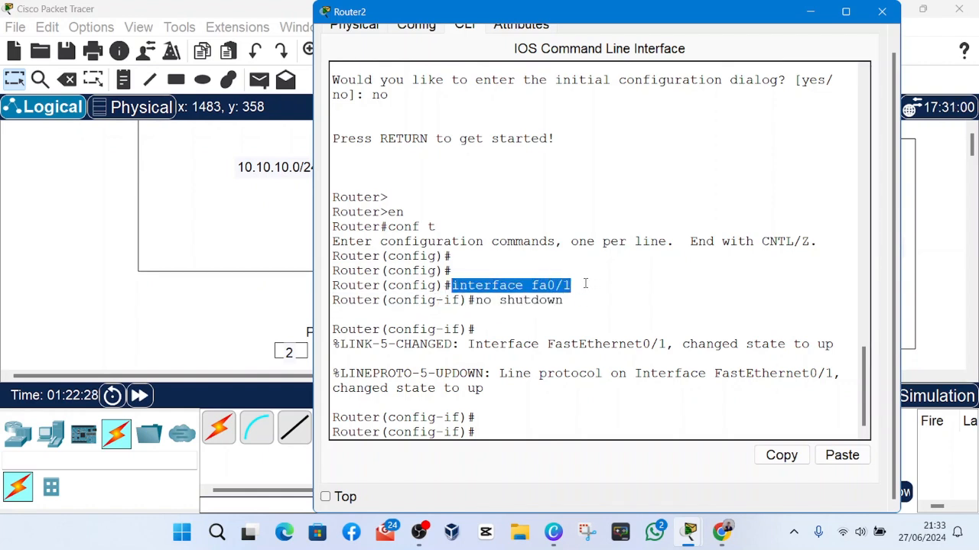
Check the link status of Router2's fa0/1 connection in the topology, then return to Router2's command line.
left_click(484, 428)
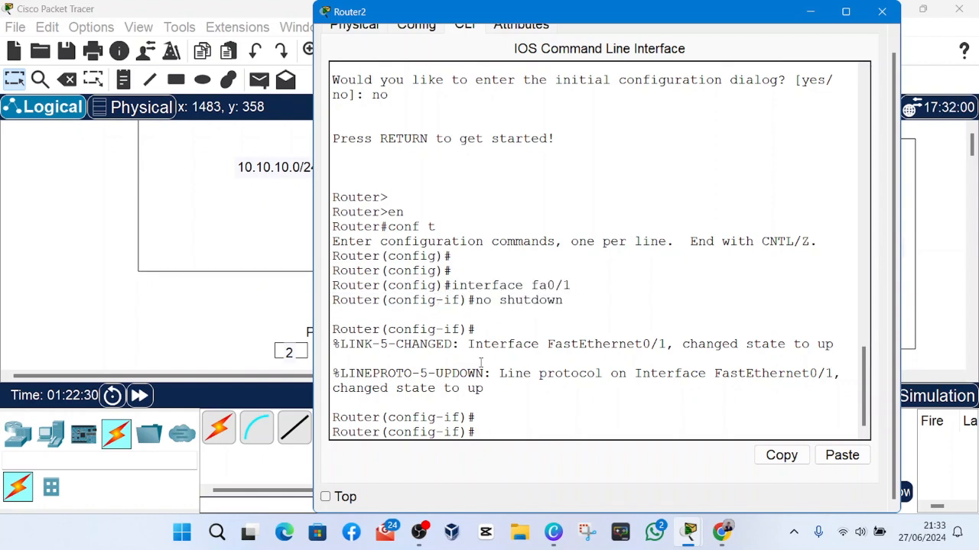
left_click_drag(454, 283, 575, 289)
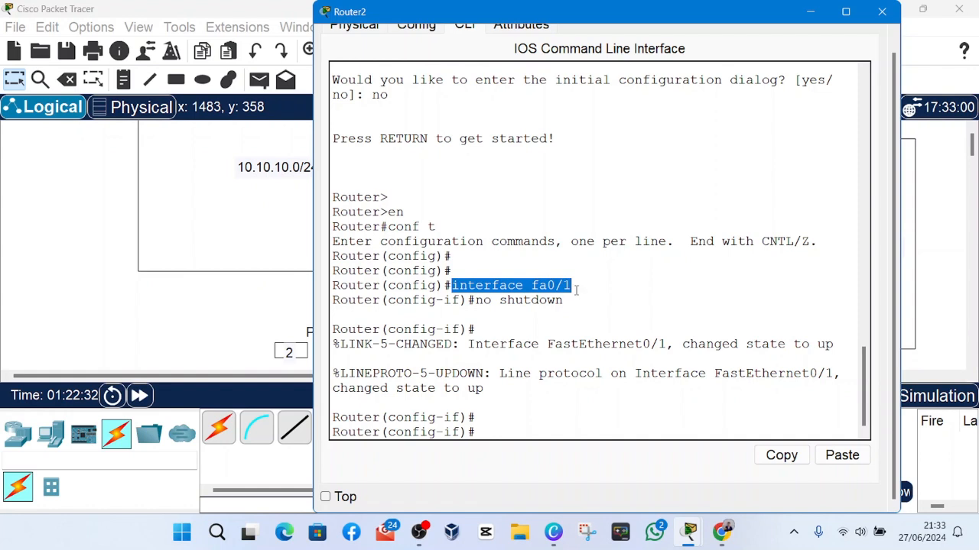
left_click(575, 288)
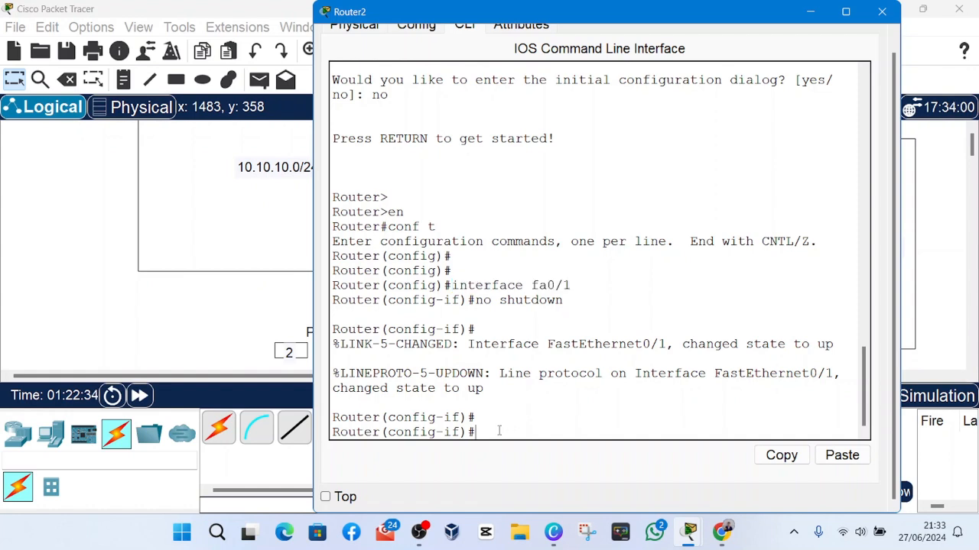
left_click(813, 17)
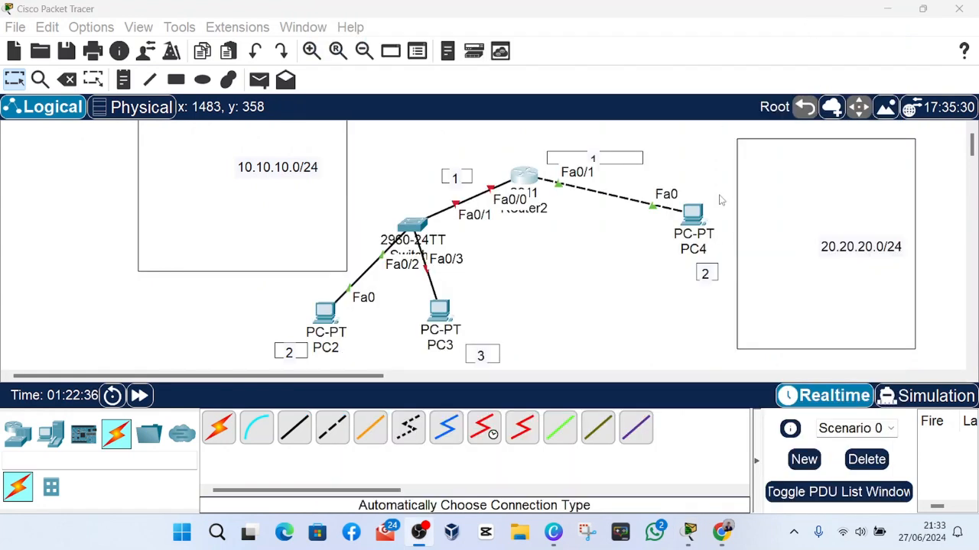
left_click(664, 254)
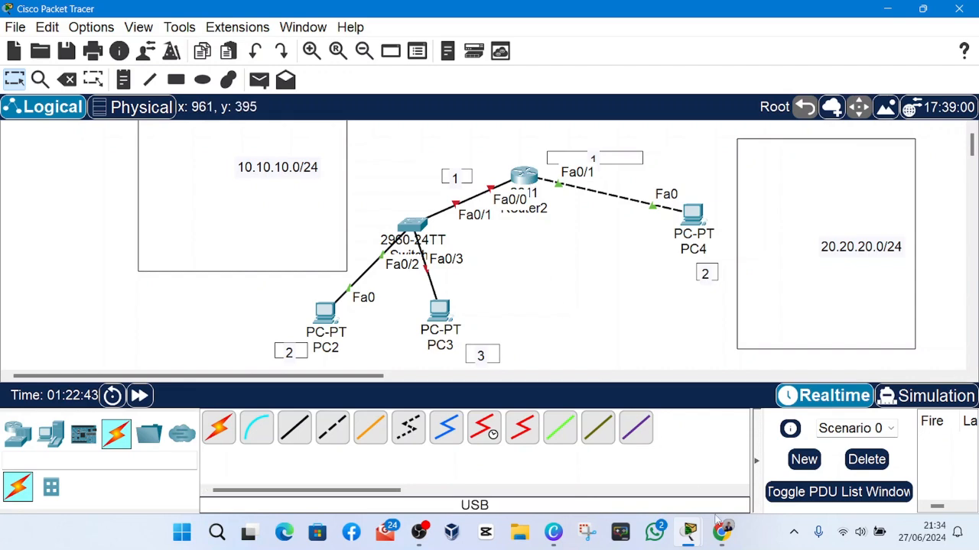
mouse_move(688, 532)
left_click(788, 451)
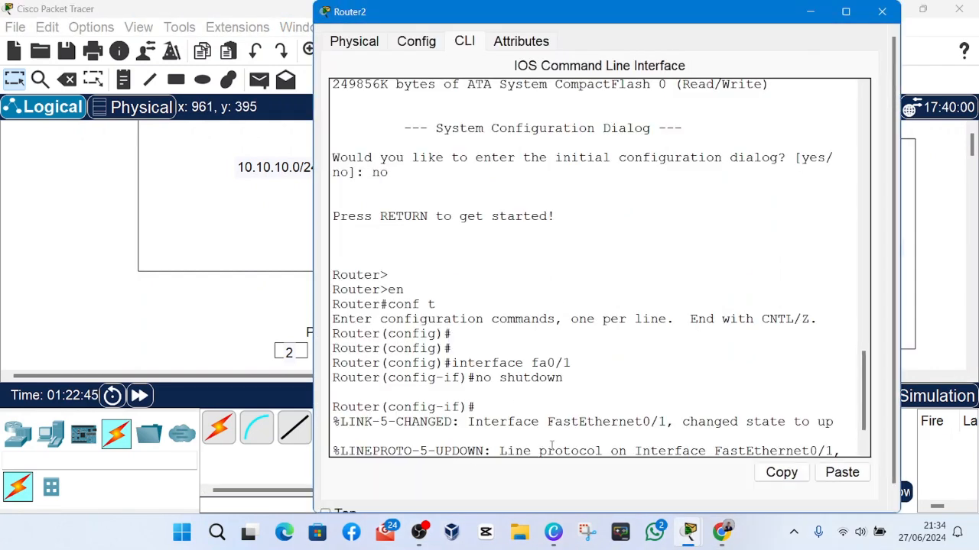
key("Return")
key("Return")
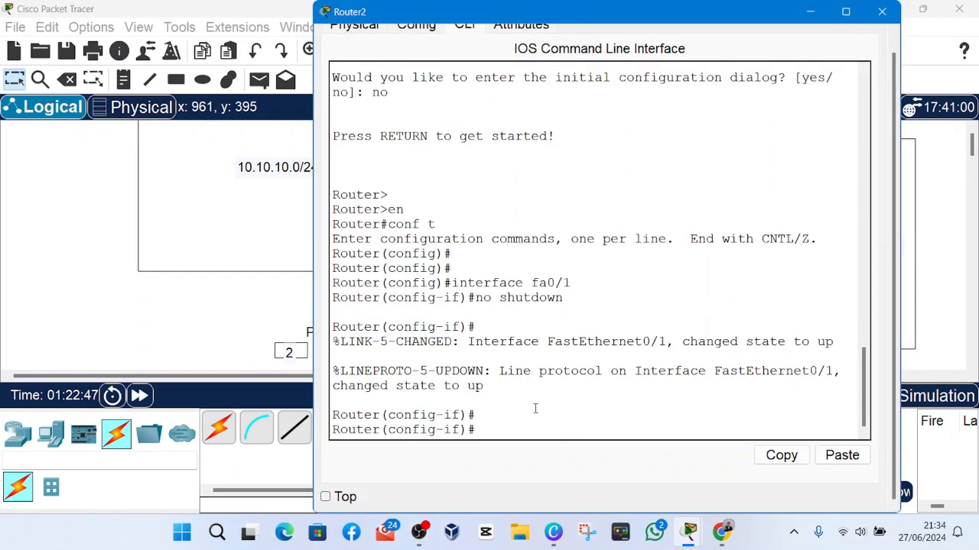
Exit the fa0/1 configuration and enter interface configuration mode for the switch-facing port with interface fa0/0.
type("exit")
key("Return")
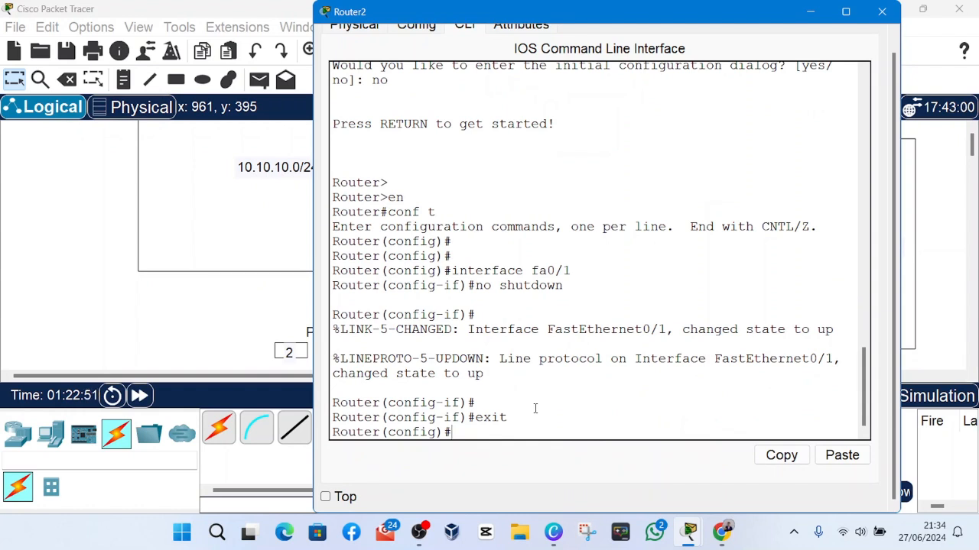
type("inter")
key("Tab")
type("f")
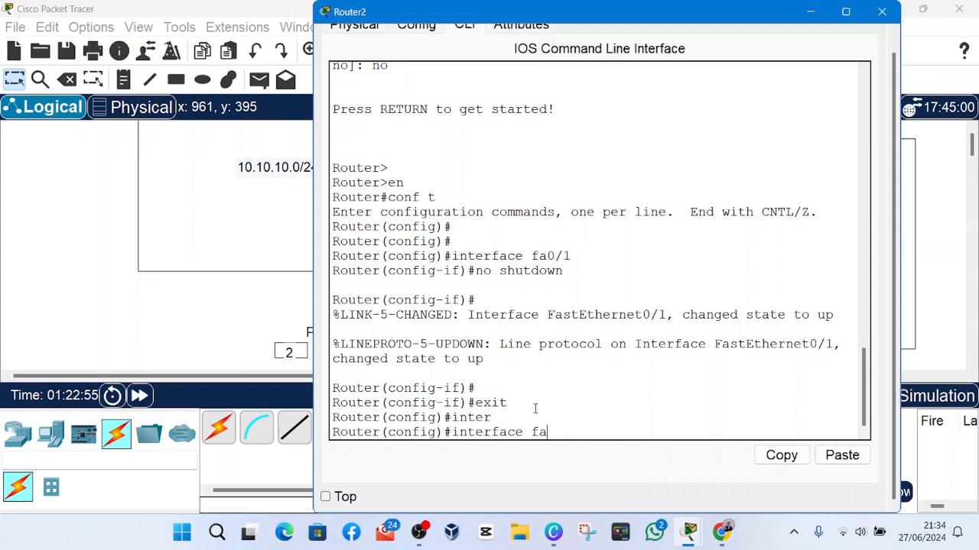
type("a0/0")
key("Return")
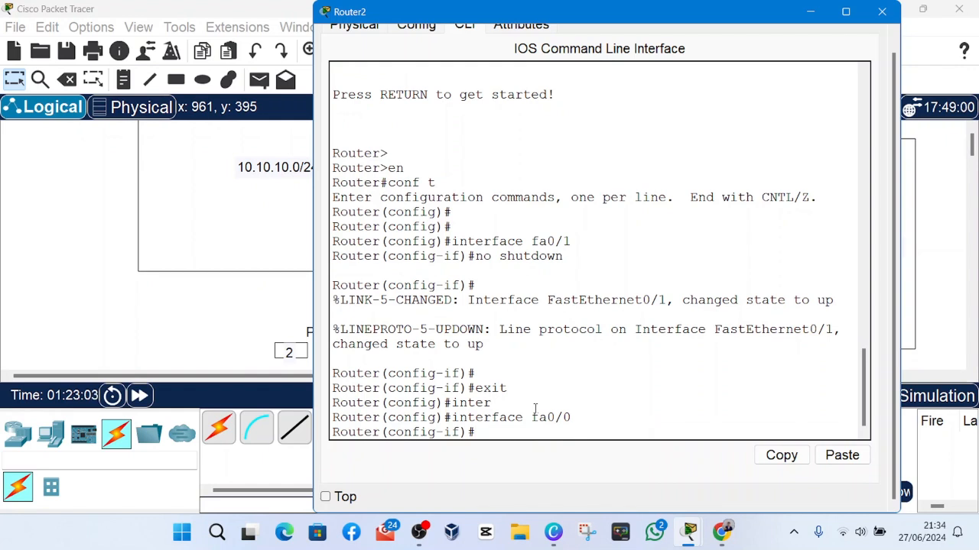
Enable the fa0/0 interface with the no shutdown command.
type("no shut")
key("Tab")
key("Return")
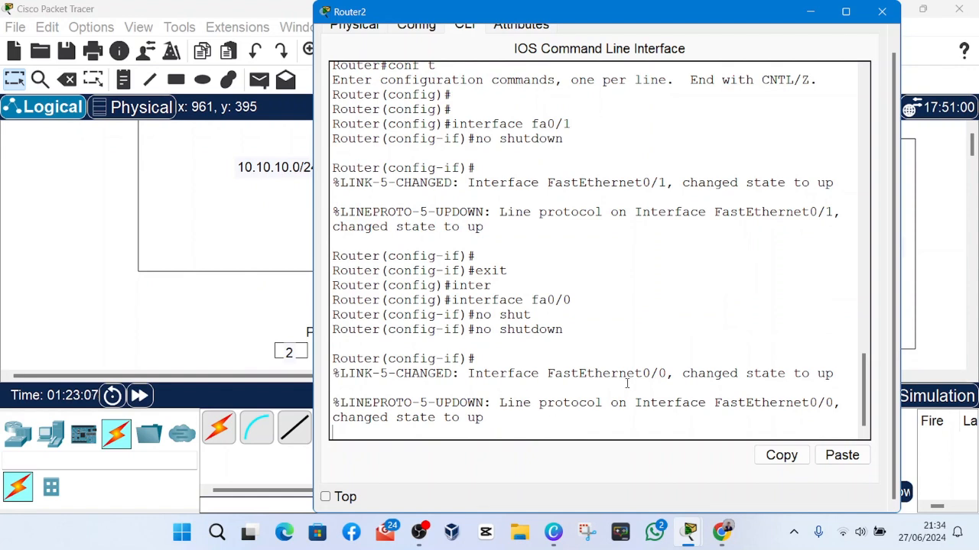
key("Return")
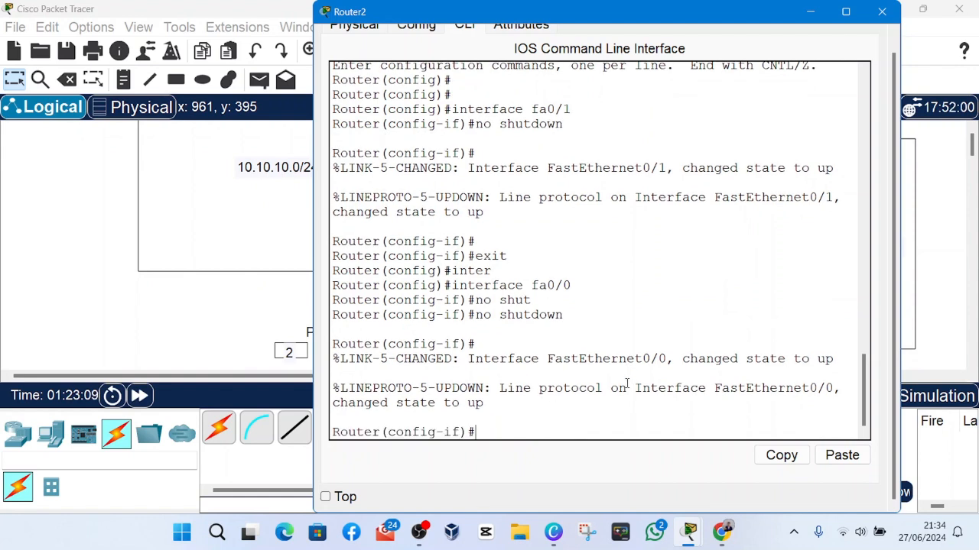
key("Return")
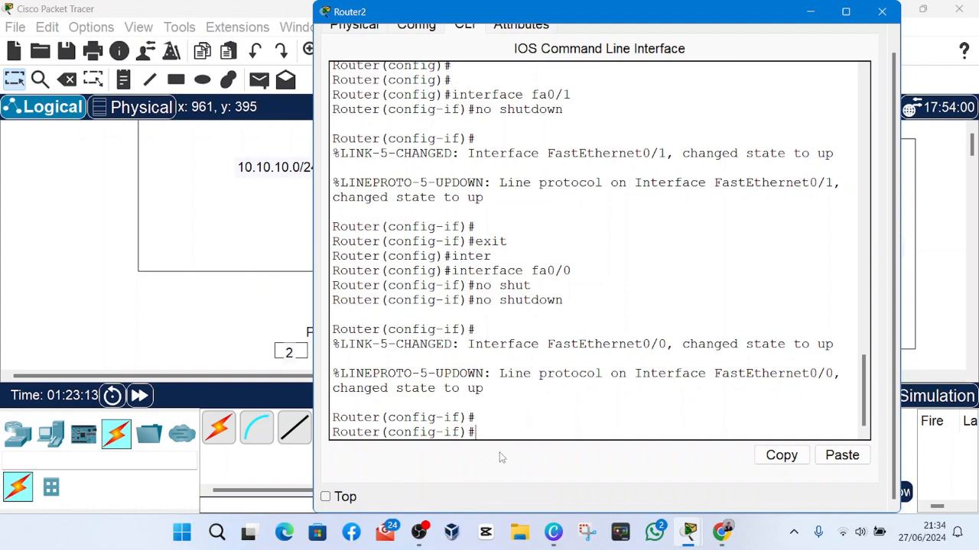
Start an ip address command for fa0/0 with the address 10.10.10.1 and the prefix /24.
mouse_move(533, 277)
left_mouse_down()
mouse_move(615, 273)
mouse_move(516, 271)
mouse_move(532, 271)
left_mouse_up()
left_click(564, 288)
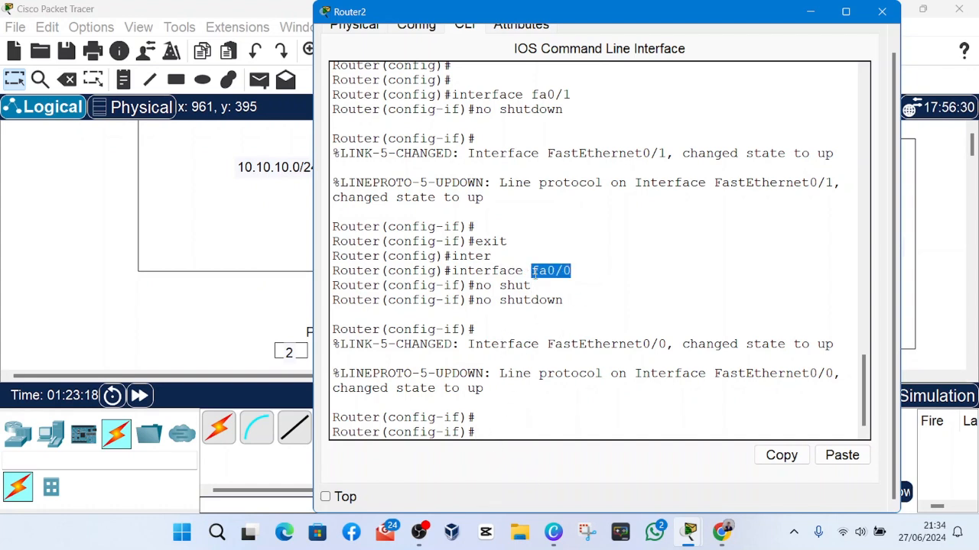
left_click(503, 433)
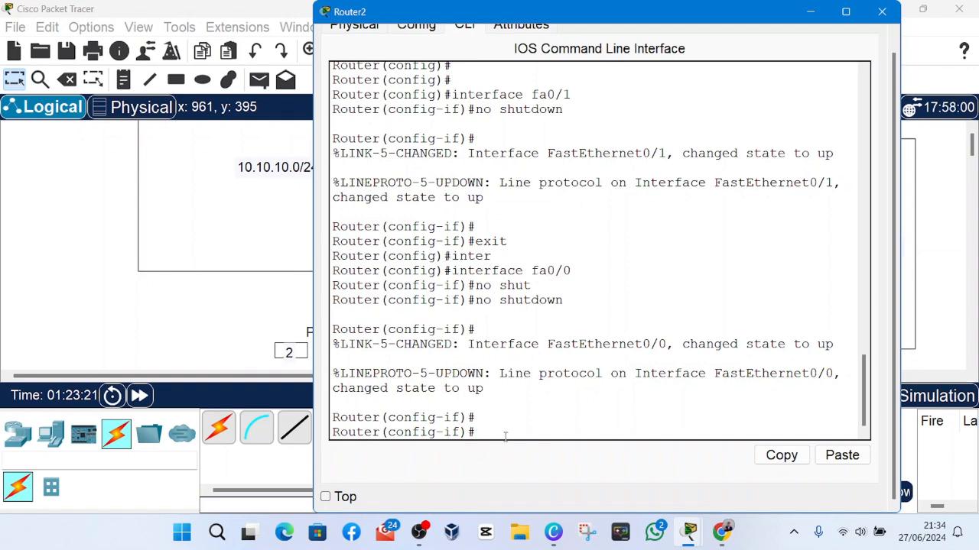
type("ip address")
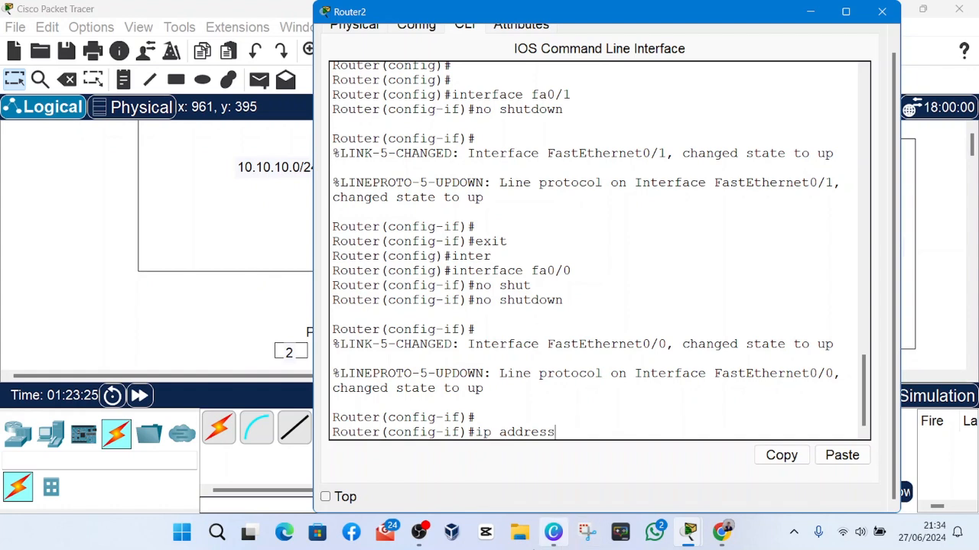
left_click(419, 532)
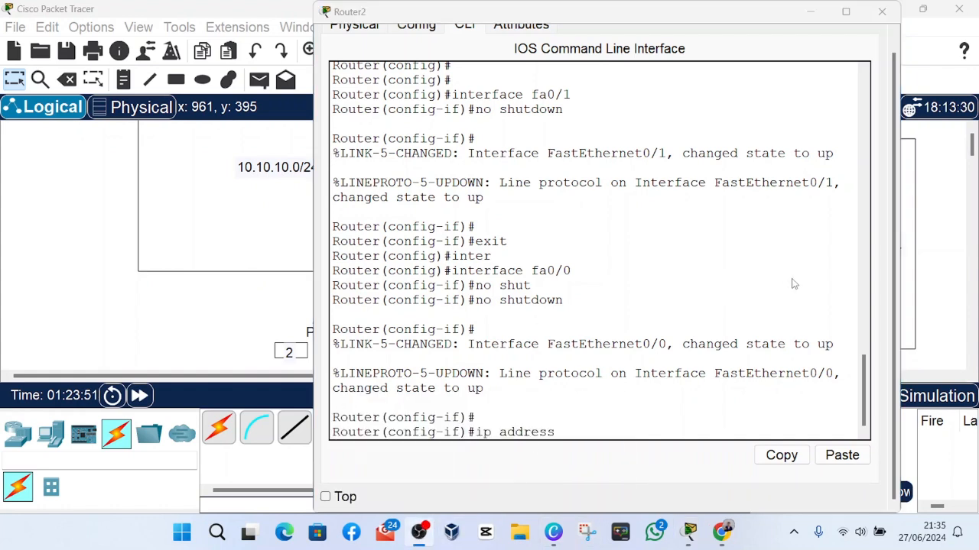
left_click(841, 281)
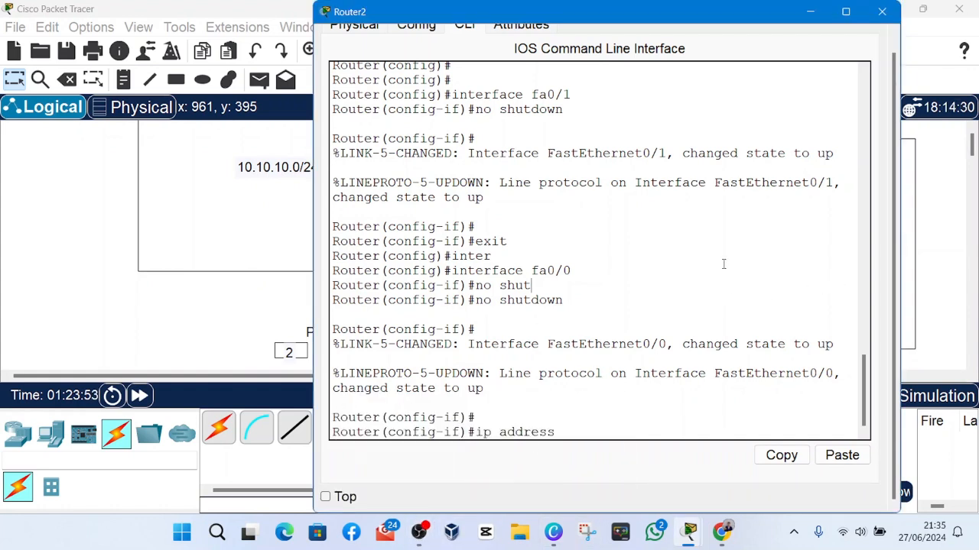
left_click(625, 431)
type("10.10.10.1")
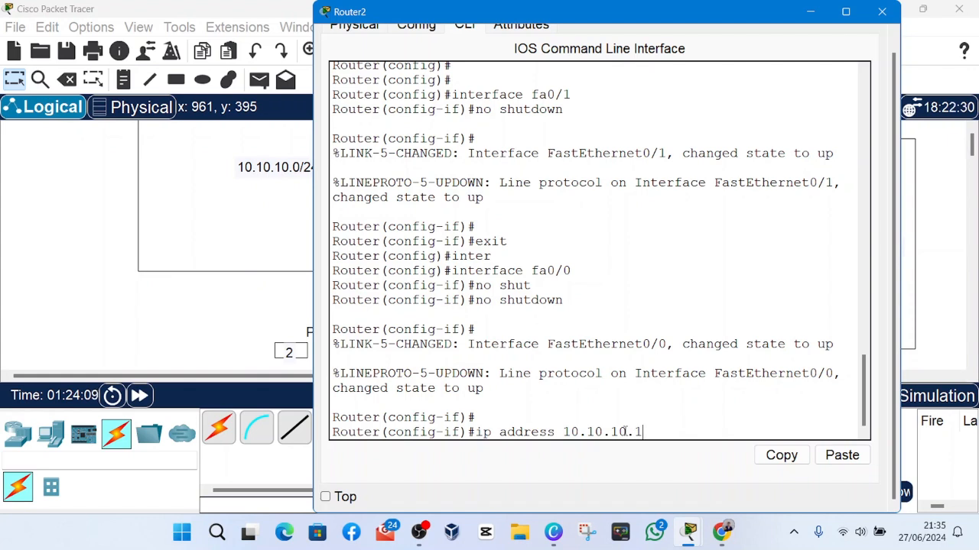
type("/")
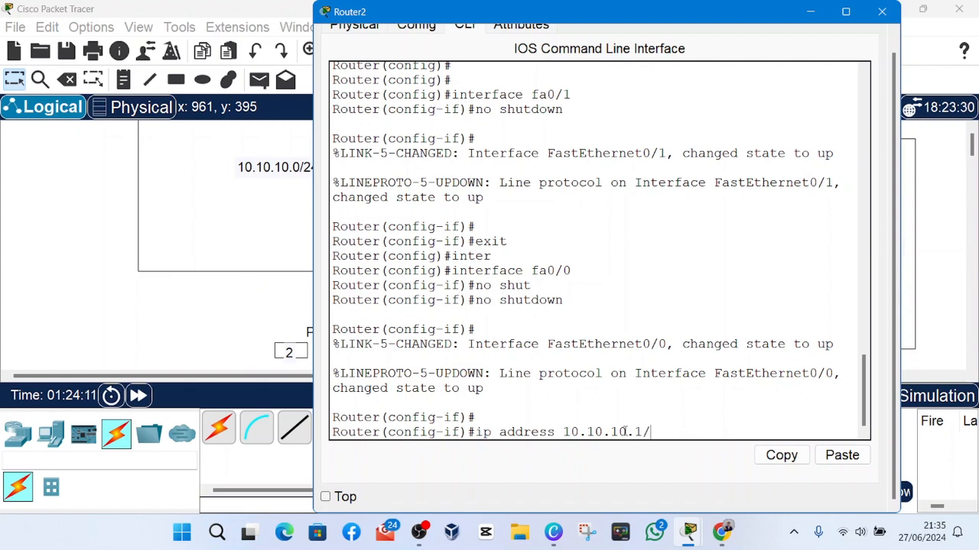
type("24")
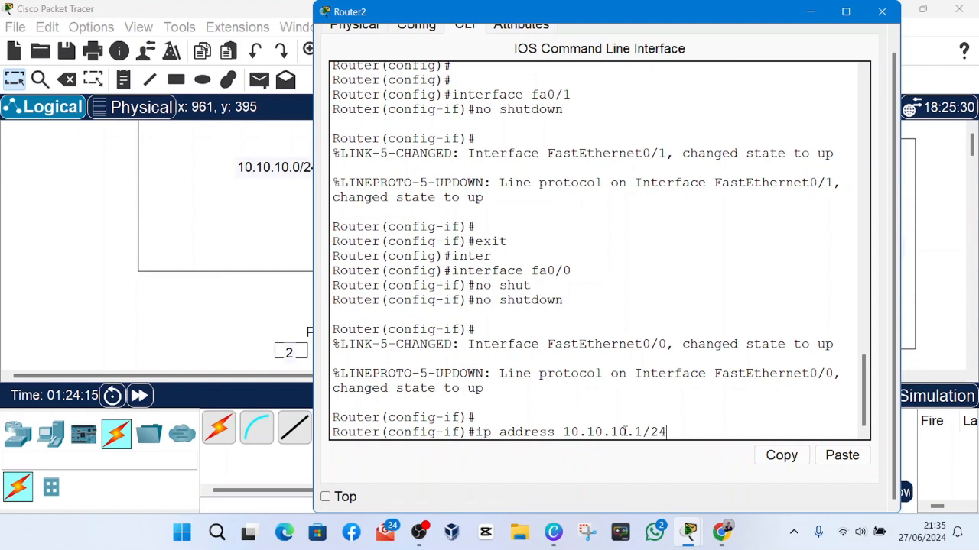
Replace the /24 prefix with the subnet mask 255.255.255.0 and run the ip address 10.10.10.1 255.255.255.0 command.
key("BackSpace")
key("BackSpace")
type("255")
type("/255/")
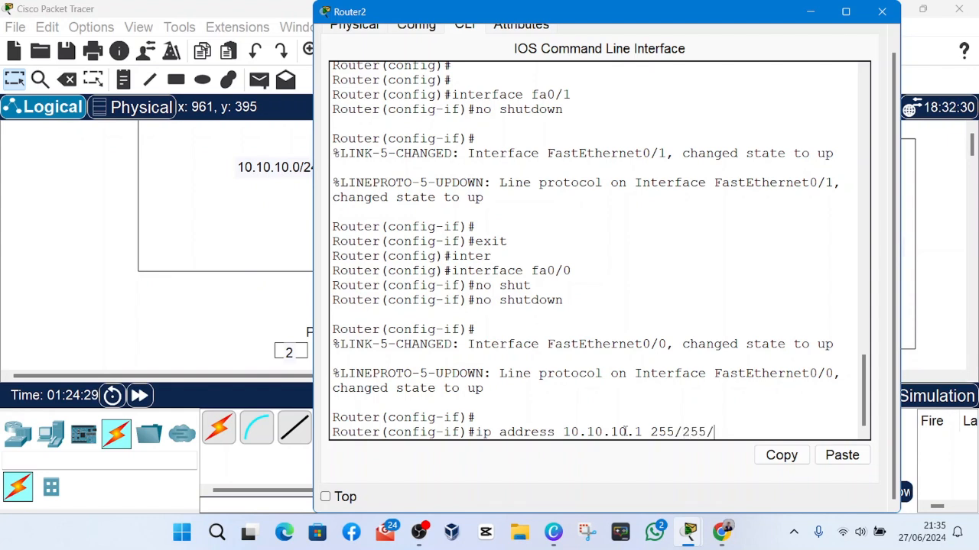
key("BackSpace")
key("BackSpace")
key("BackSpace")
key("BackSpace")
type("24")
key("BackSpace")
type("55.255.0")
key("Return")
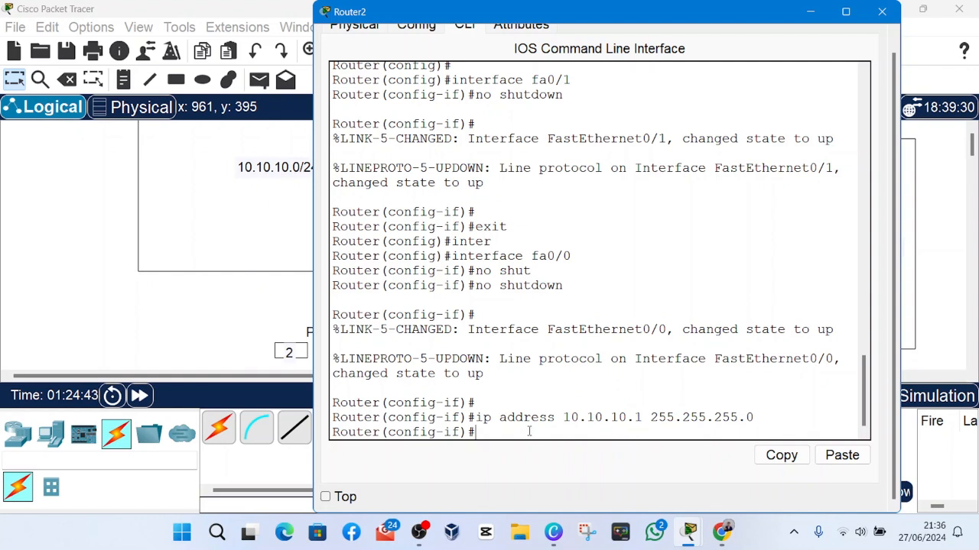
Exit the fa0/0 configuration and enter interface configuration mode for the PC4-facing port with interface fa0/1.
type("exit")
key("Return")
type("inter")
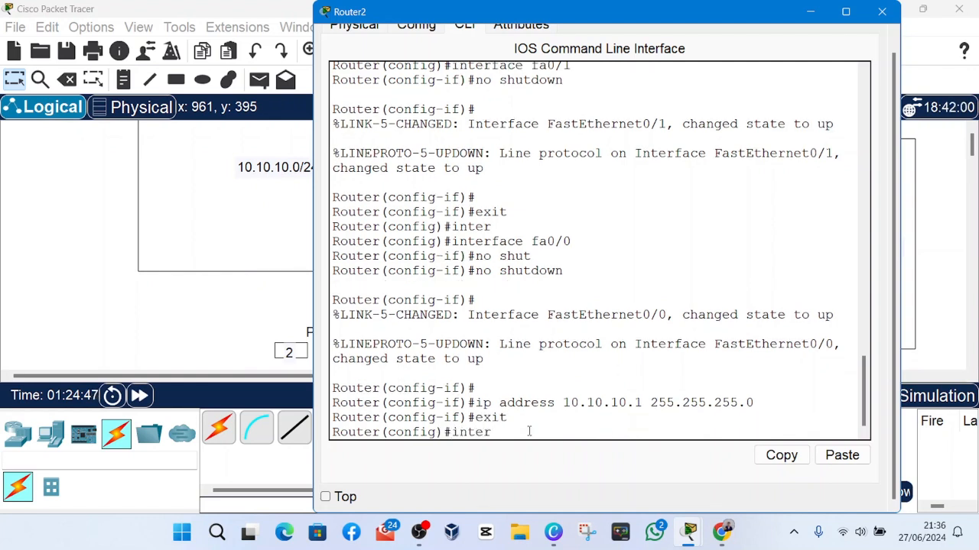
key("Tab")
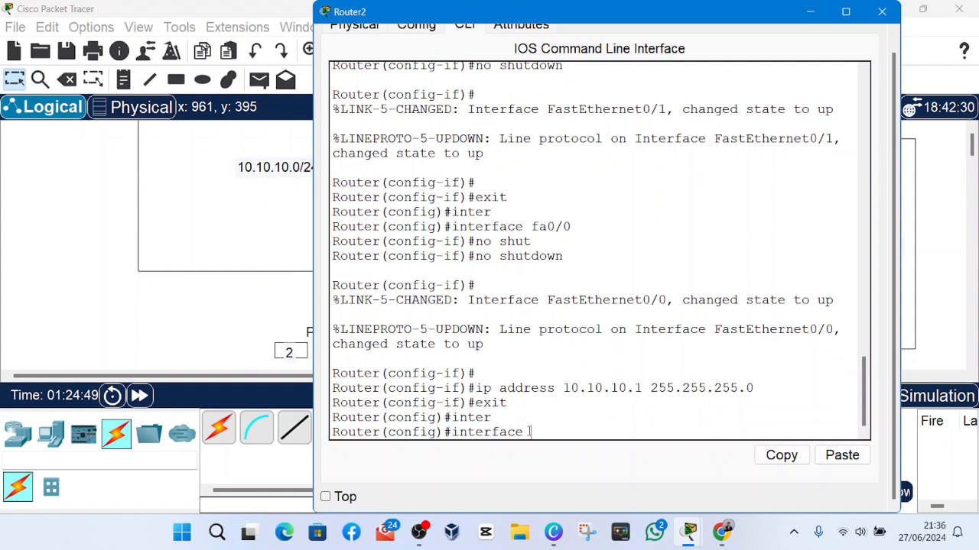
type("fa0/1")
key("Return")
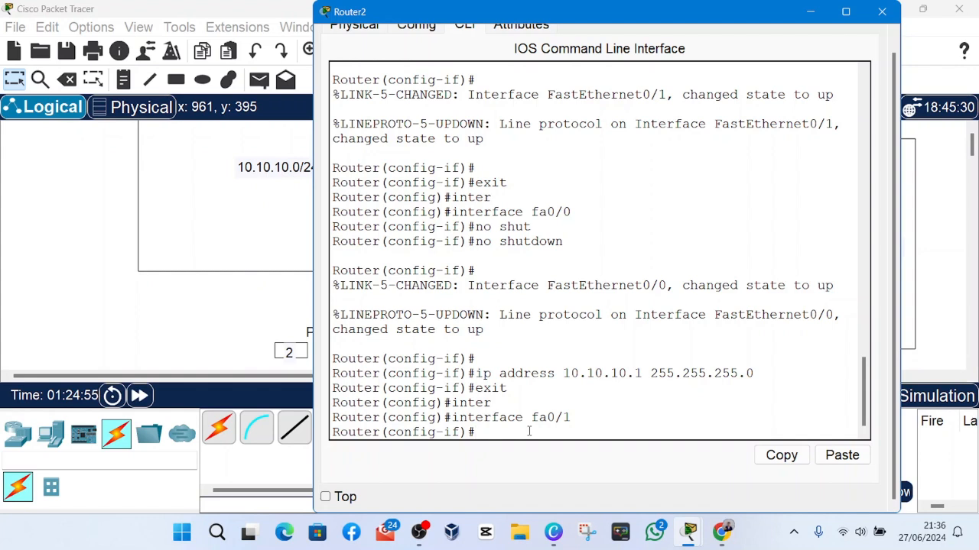
Assign fa0/1 the address 20.20.20.1 with subnet mask 255.255.255.0 using the ip address command.
type("ip ad")
key("Tab")
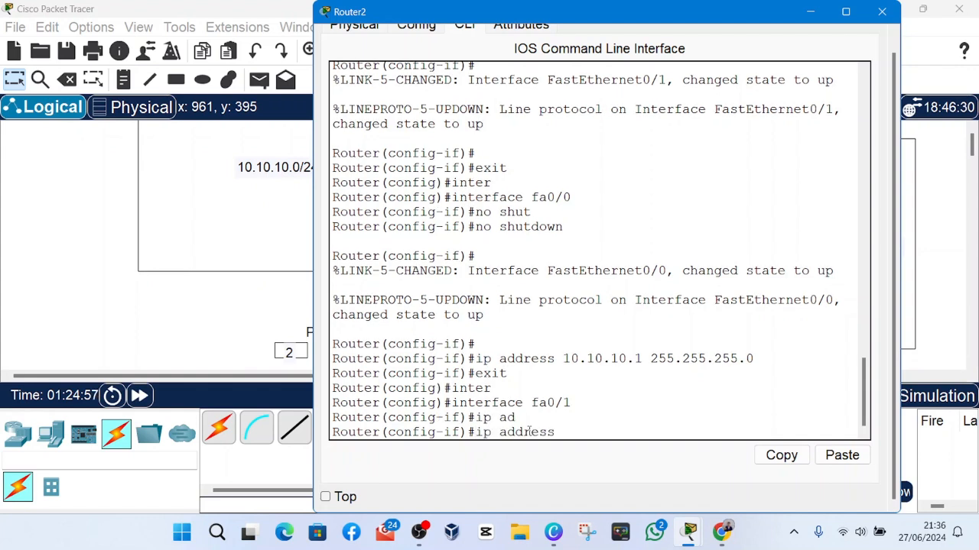
type("10")
key("Tab")
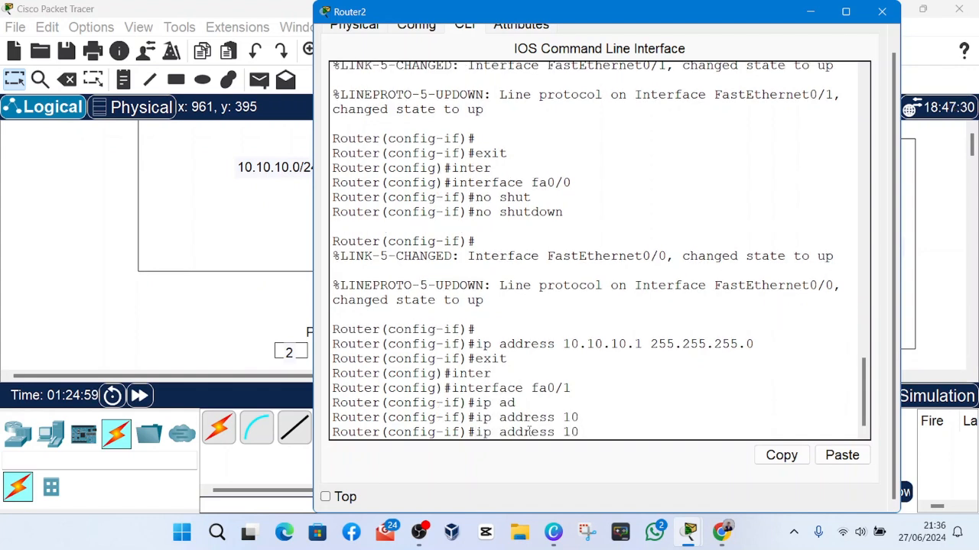
type(".10")
key("BackSpace")
key("BackSpace")
key("BackSpace")
key("BackSpace")
key("BackSpace")
type("20.20.20.")
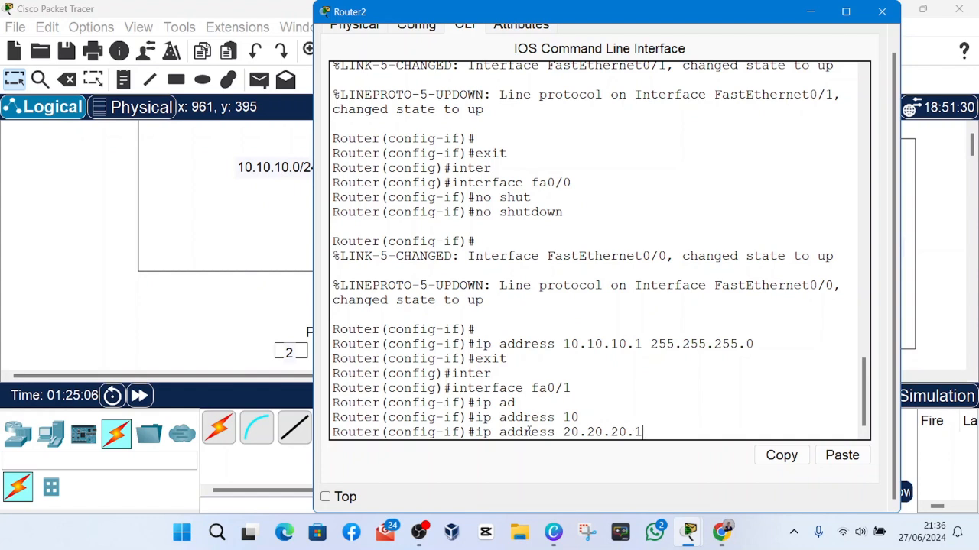
type("1 255.255.255")
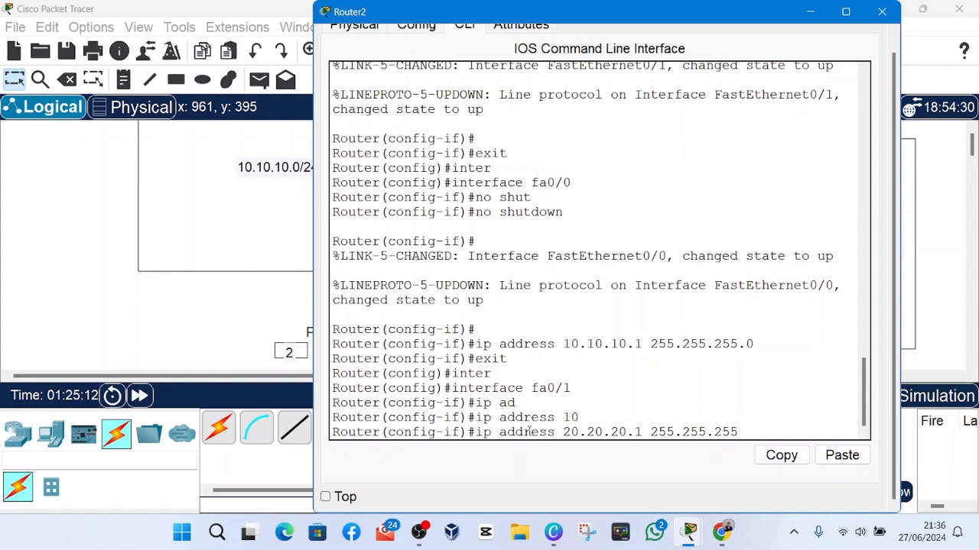
type(".0")
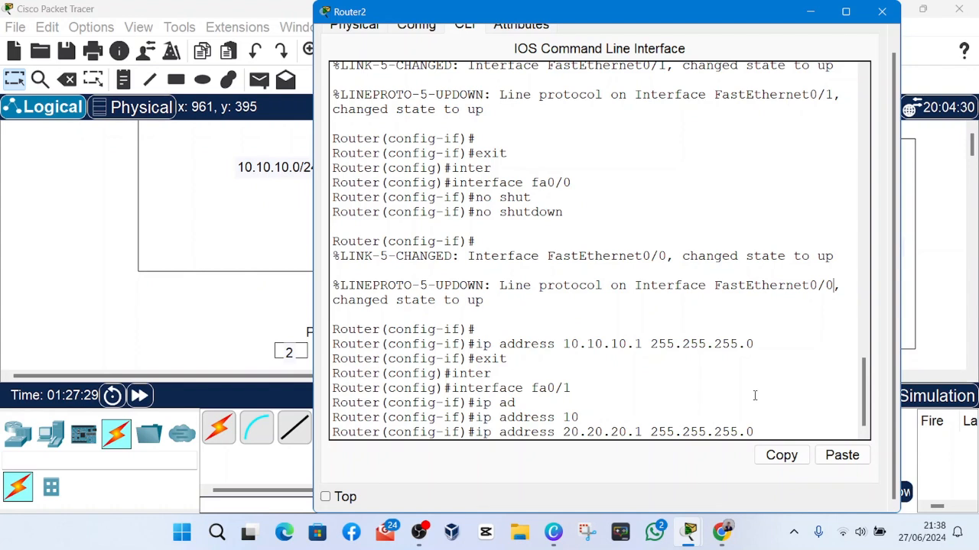
key("Return")
Exit the fa0/1 interface configuration to return to Router2's global configuration mode.
key("Return")
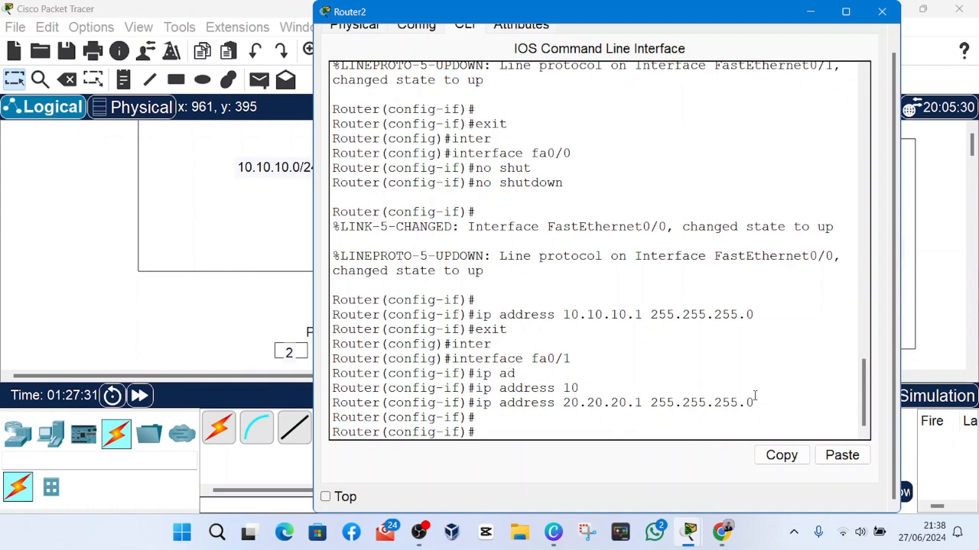
type("exit")
key("Return")
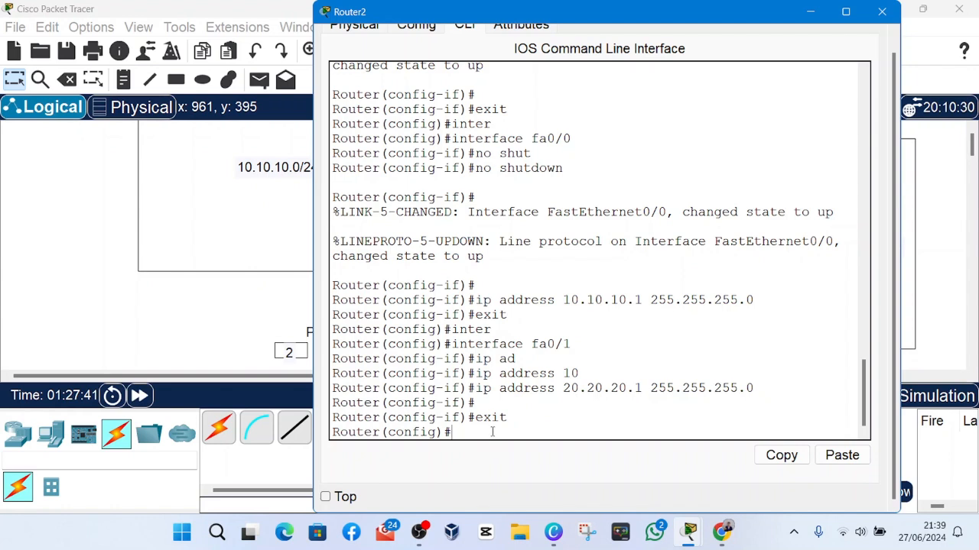
type("s")
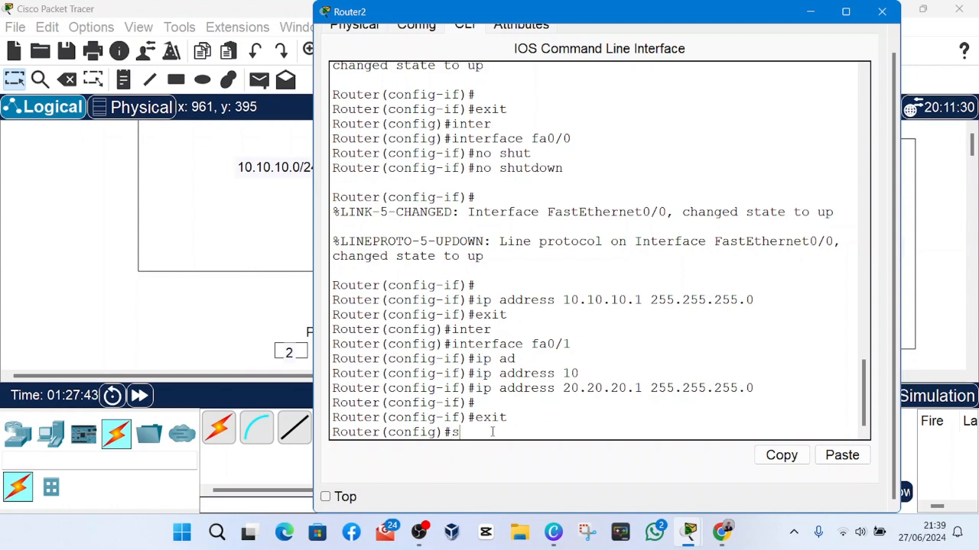
key("BackSpace")
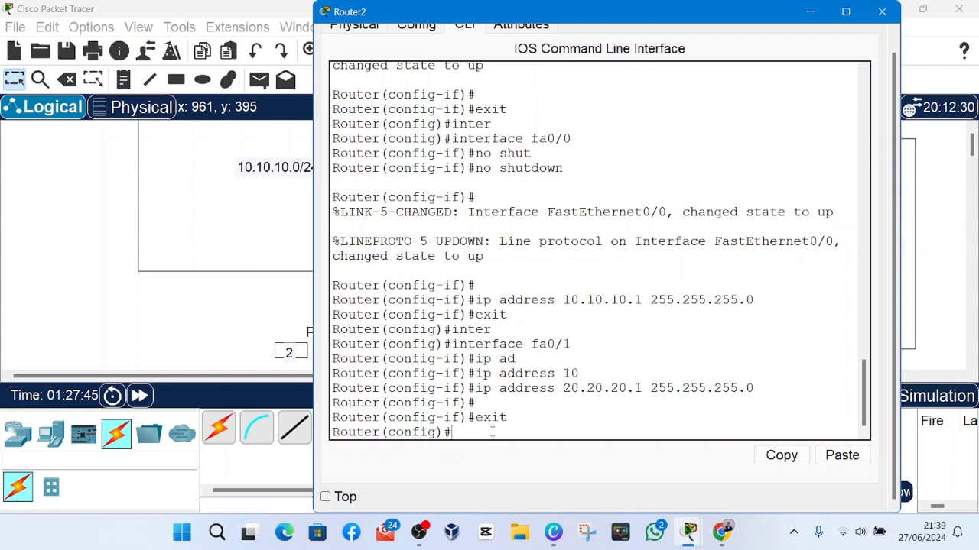
Try to run show ip interface from Router2's global configuration mode.
type("show ip interface")
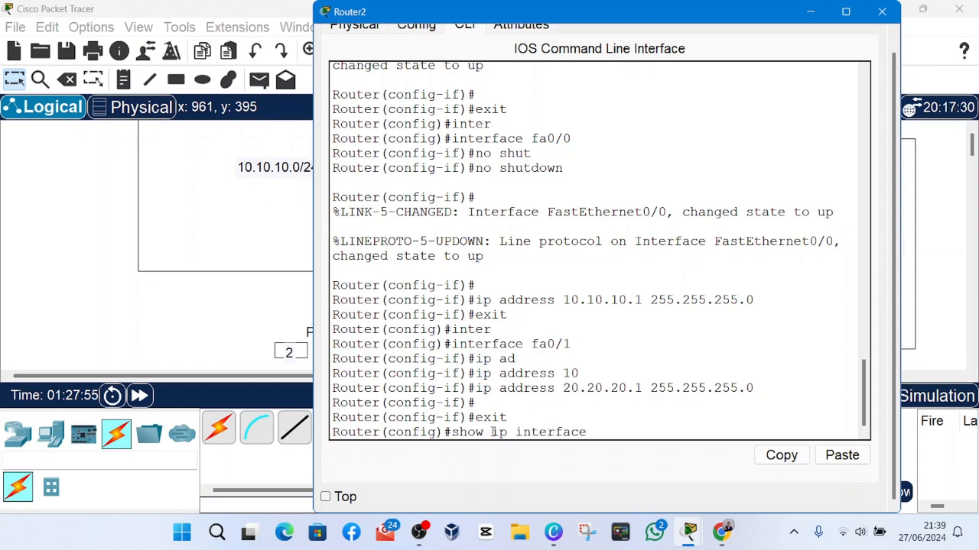
key("Return")
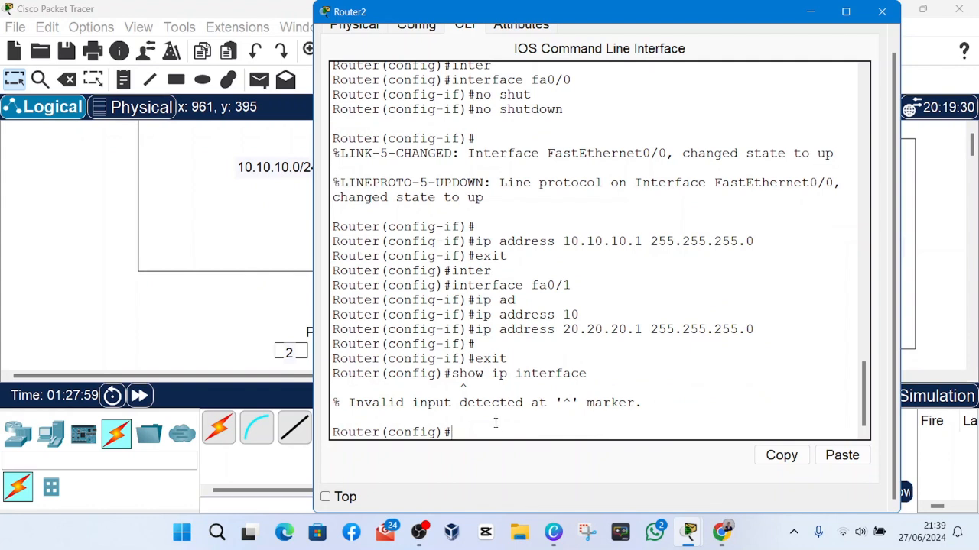
Exit global configuration mode to return to Router2's privileged EXEC prompt.
type("e")
key("BackSpace")
key("BackSpace")
type("exit")
key("Return")
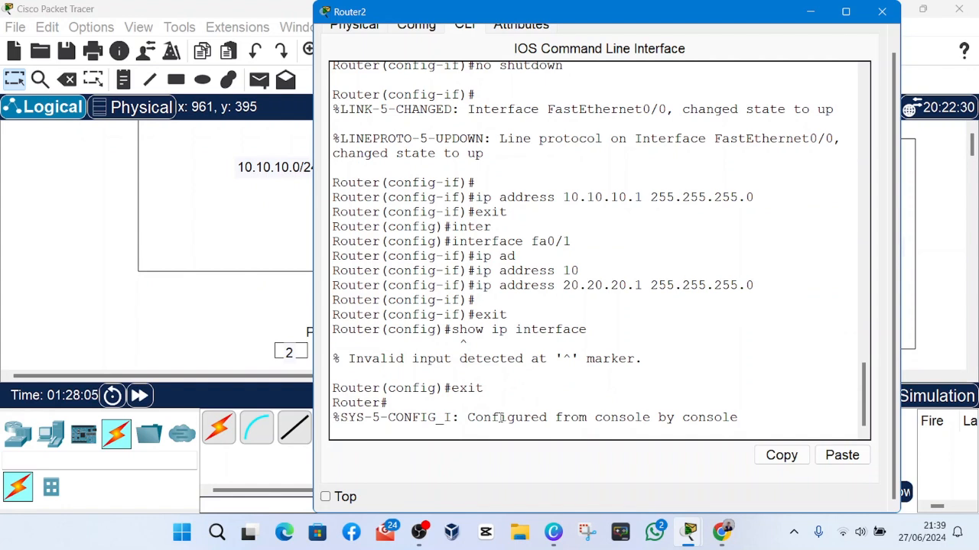
key("Return")
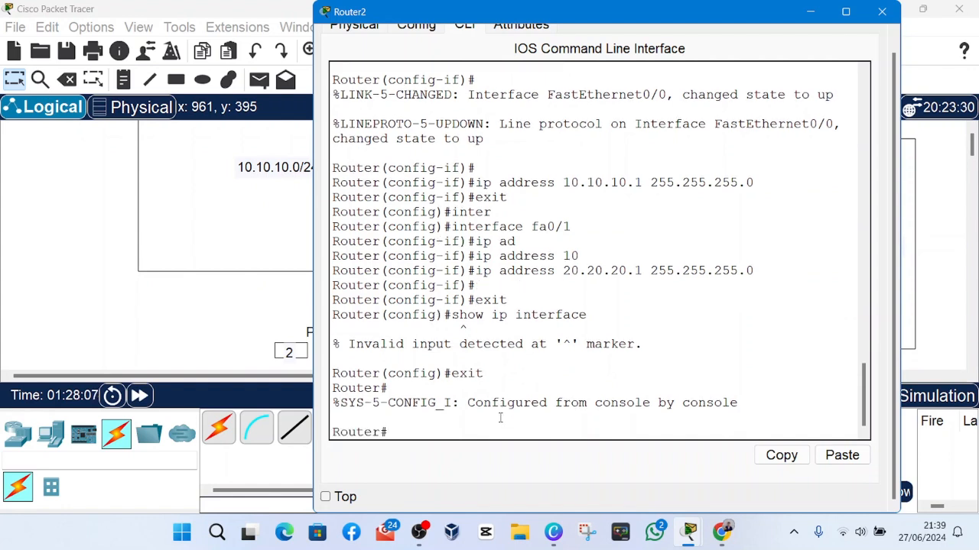
Run show ip interface from privileged EXEC mode to list the router's interface details.
type("show ip")
type("i")
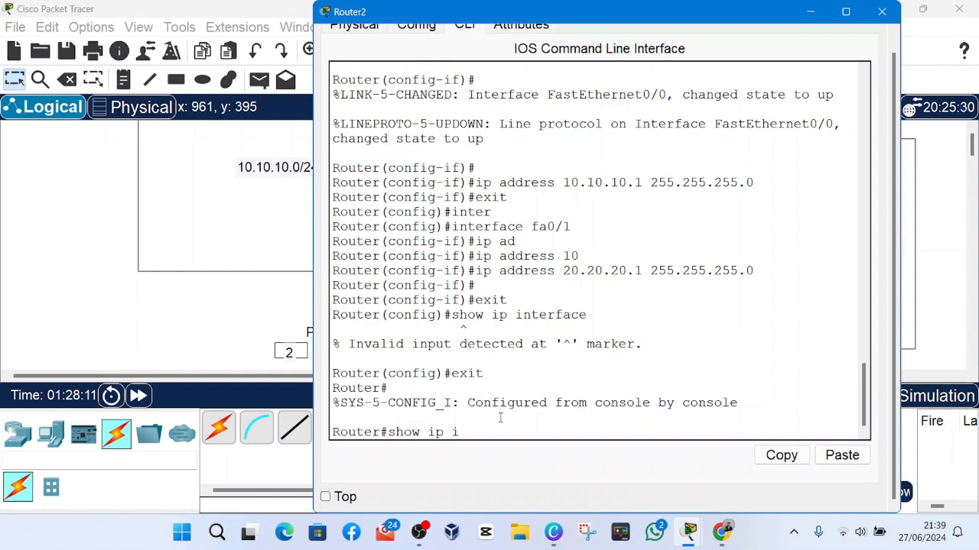
type("nterfcae")
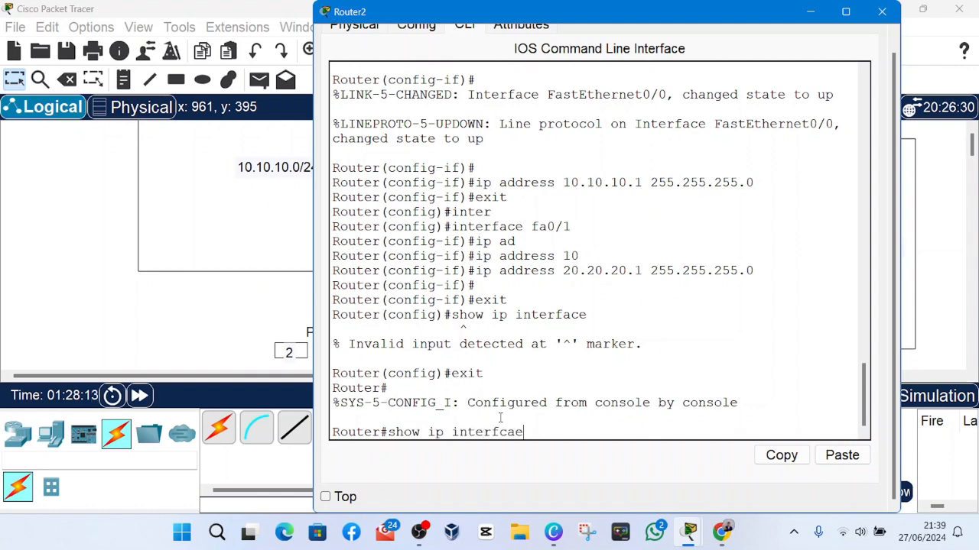
key("BackSpace")
key("BackSpace")
type("face")
key("Return")
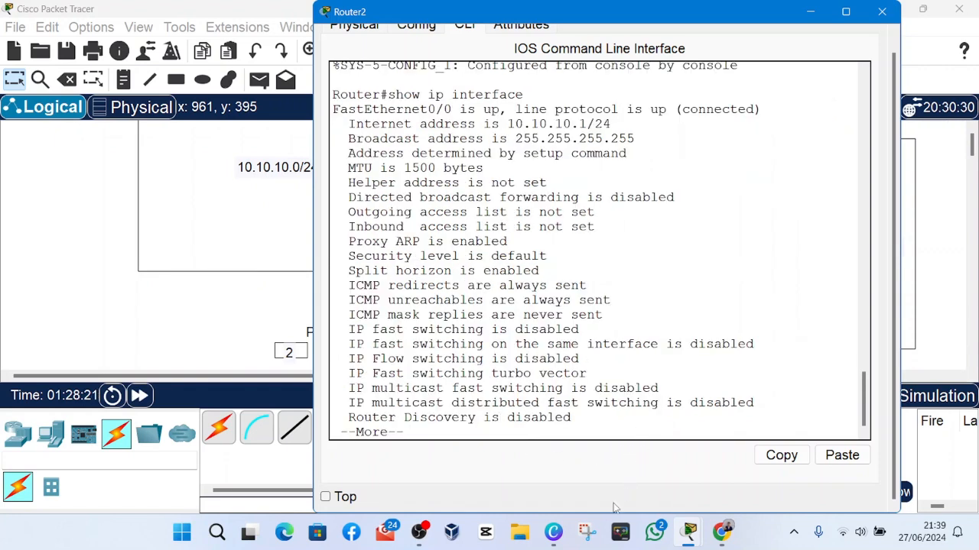
left_click(419, 533)
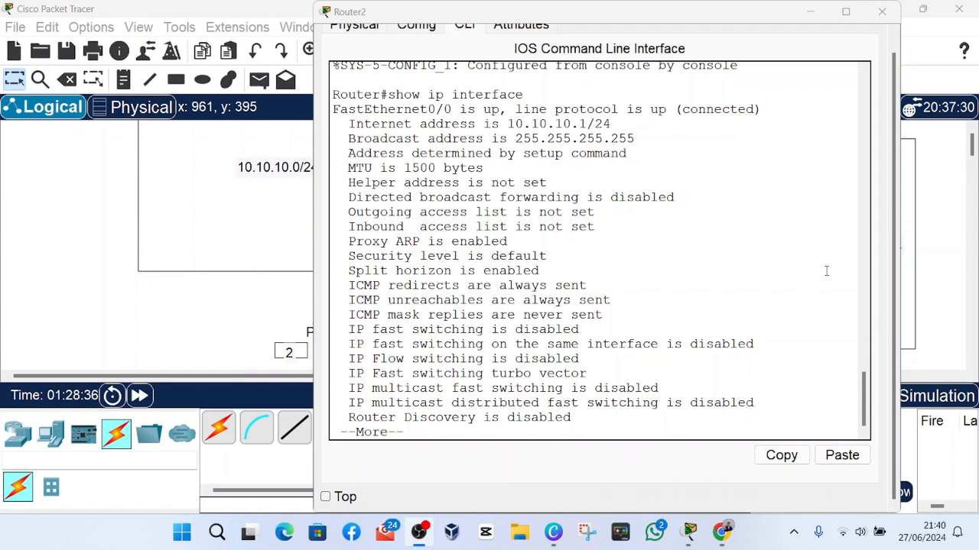
left_click(825, 271)
left_click(753, 282)
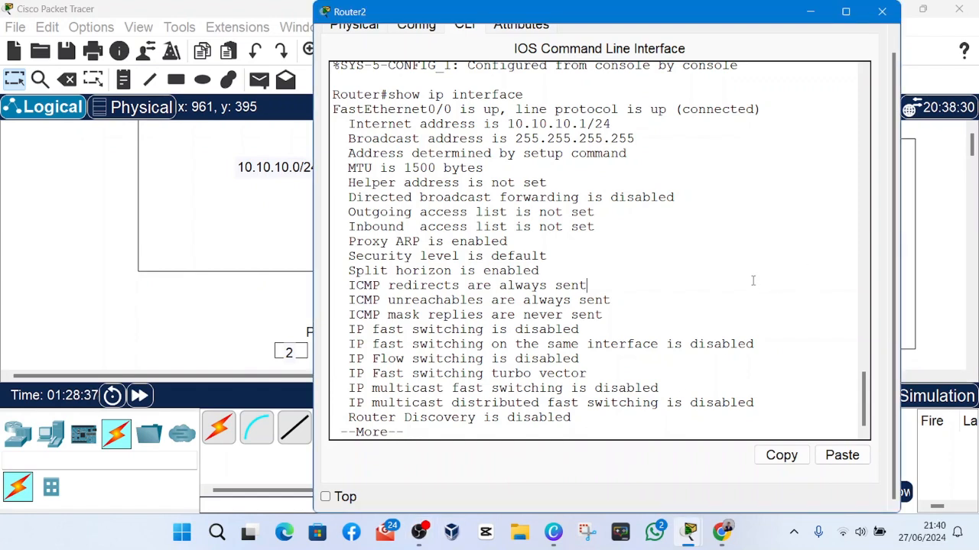
Page through the rest of the interface details and run show ip interface brief for a summary.
key("space")
key("space")
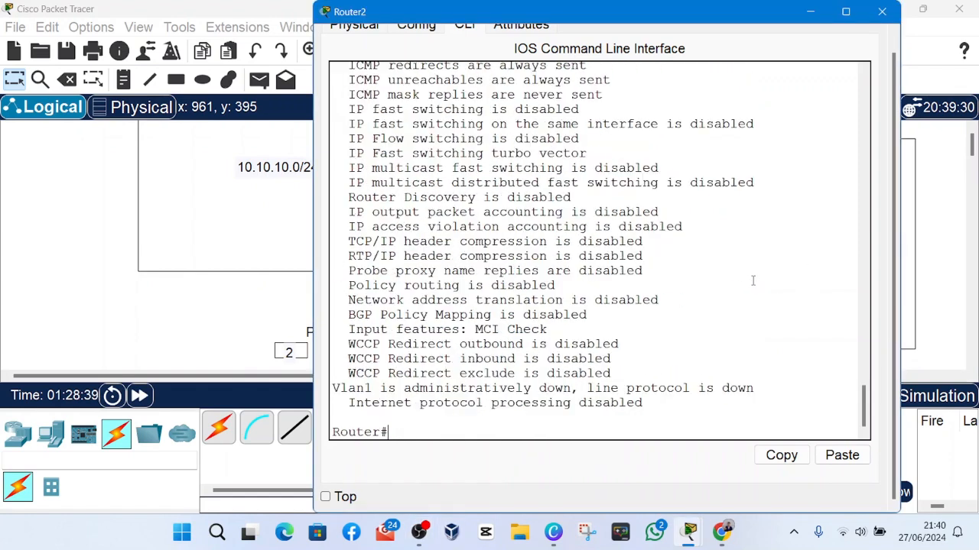
key("BackSpace")
type("show ip inte")
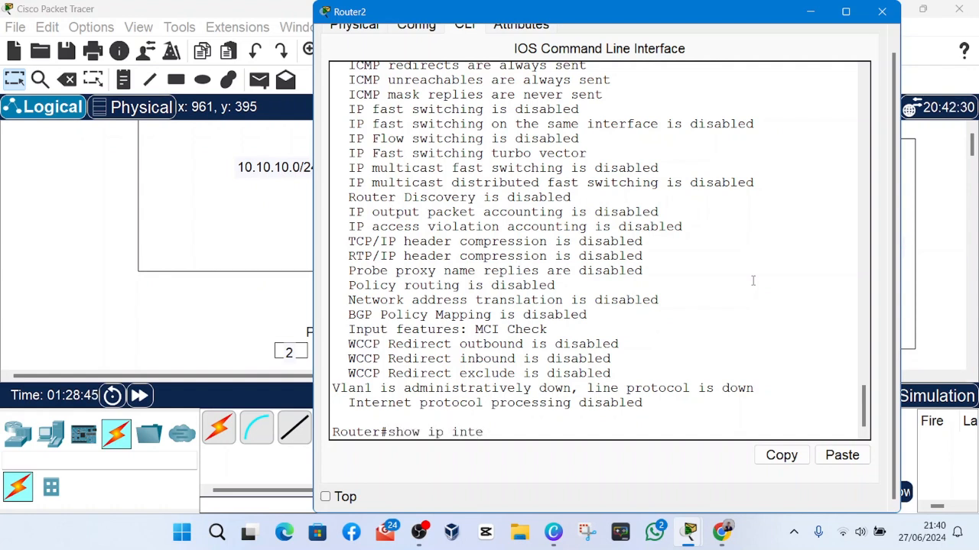
type("rface brief")
key("Return")
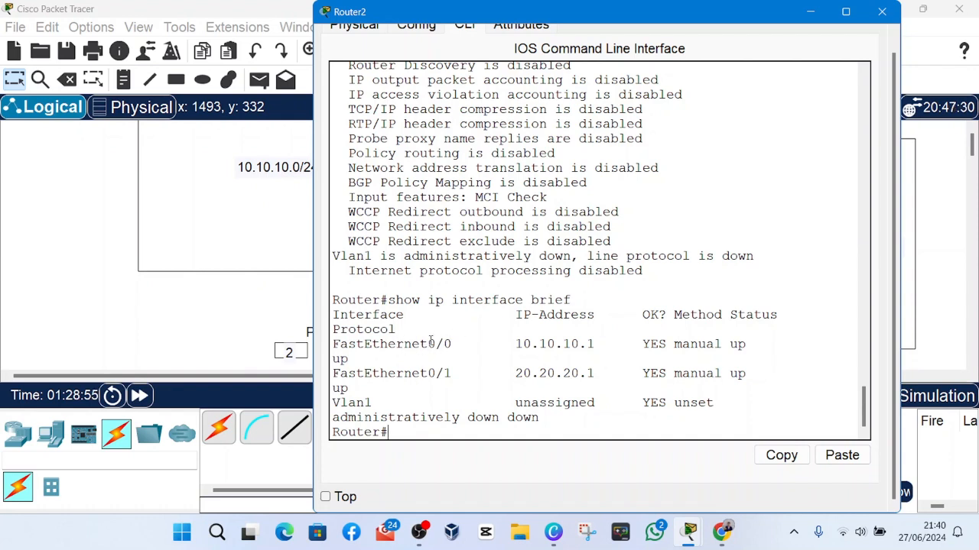
Examine the FastEthernet0/0 entry in the interface brief summary.
left_click_drag(429, 353, 450, 347)
left_click(436, 348)
left_click(445, 347)
left_click_drag(337, 348, 436, 345)
left_click(372, 346)
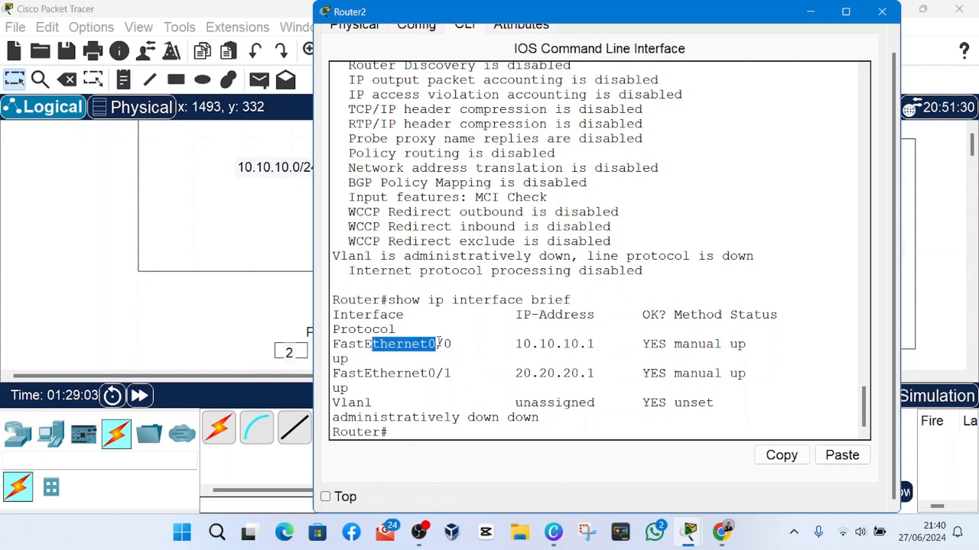
left_click(436, 346)
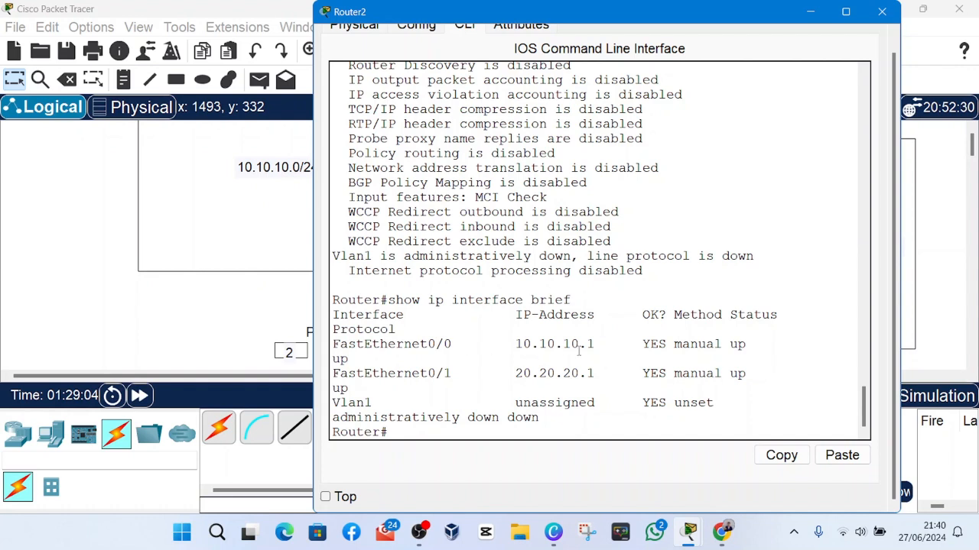
Widen the Router2 window to fit the summary table and check FastEthernet0/1's name, IP address and protocol status.
left_click_drag(900, 397, 969, 388)
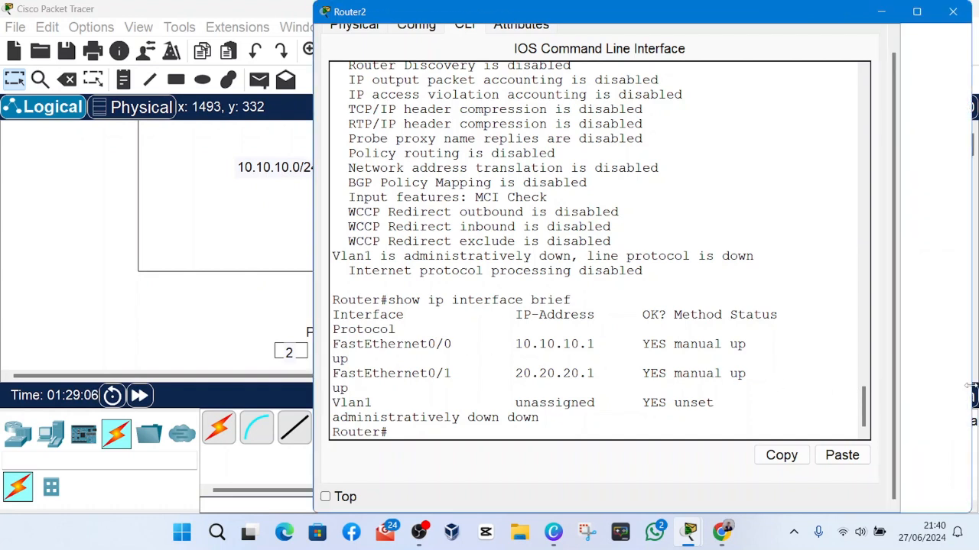
left_click_drag(905, 370, 927, 387)
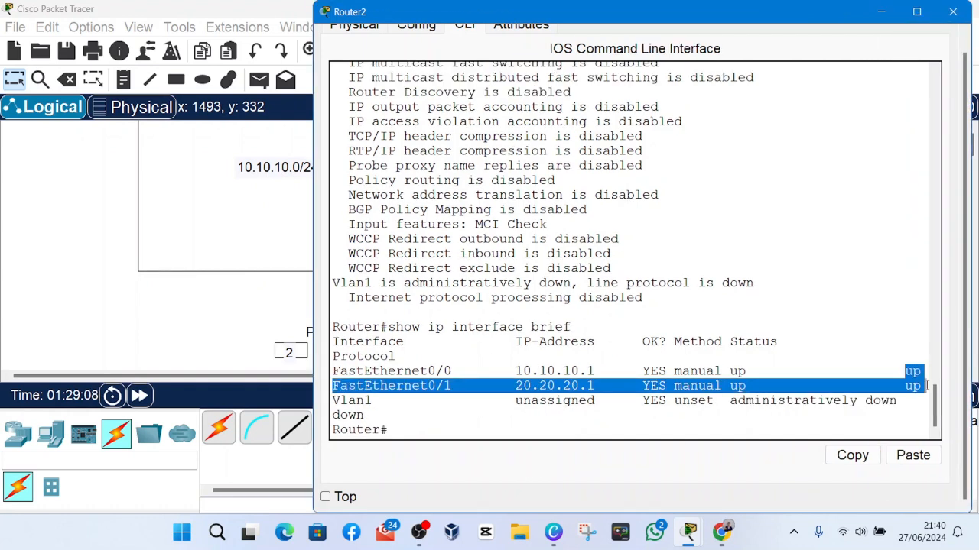
left_click(364, 386)
left_click_drag(333, 386, 458, 390)
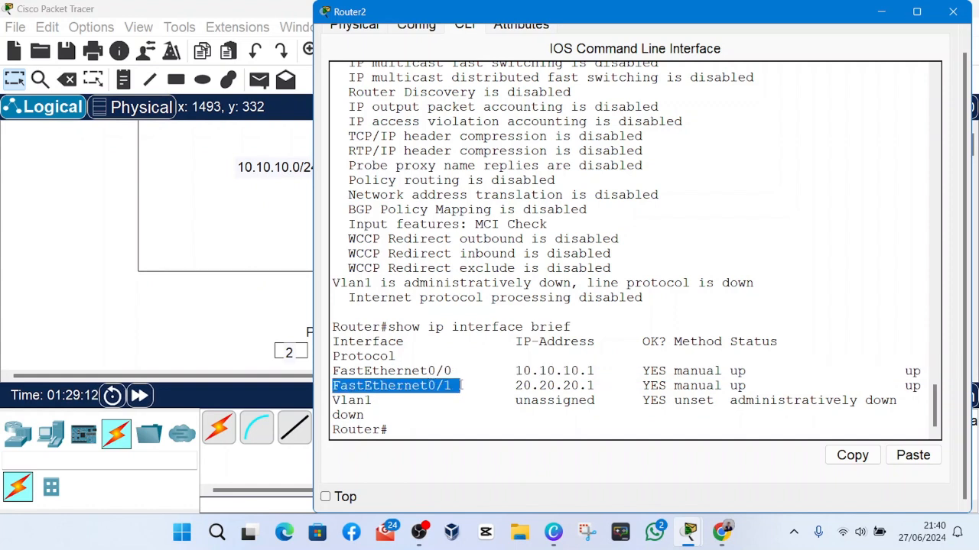
left_click(465, 385)
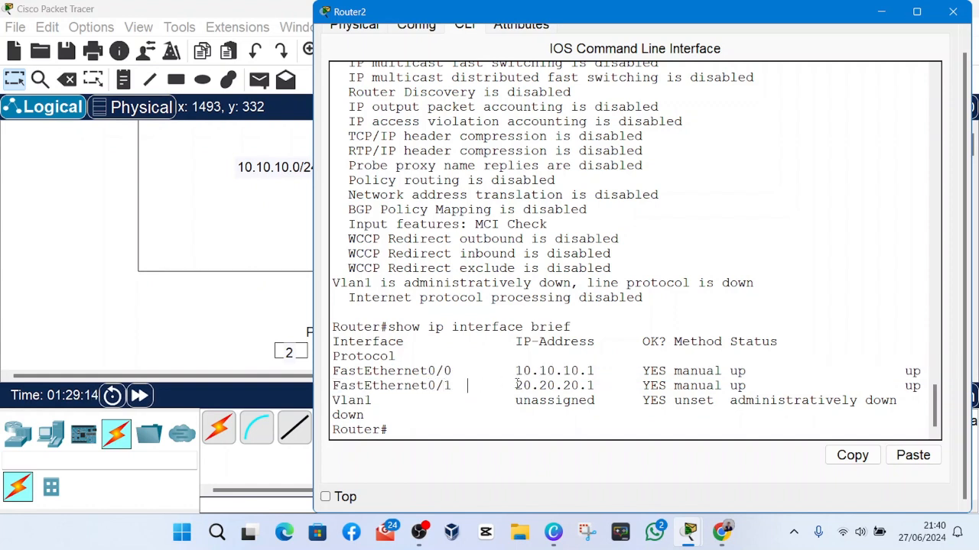
left_click_drag(517, 384, 604, 386)
left_click(604, 386)
Compare the protocol status of FastEthernet0/0 and FastEthernet0/1 in the interface summary.
double_click(912, 386)
mouse_move(919, 382)
left_mouse_down()
mouse_move(906, 371)
mouse_move(916, 389)
left_mouse_up()
left_click(905, 371)
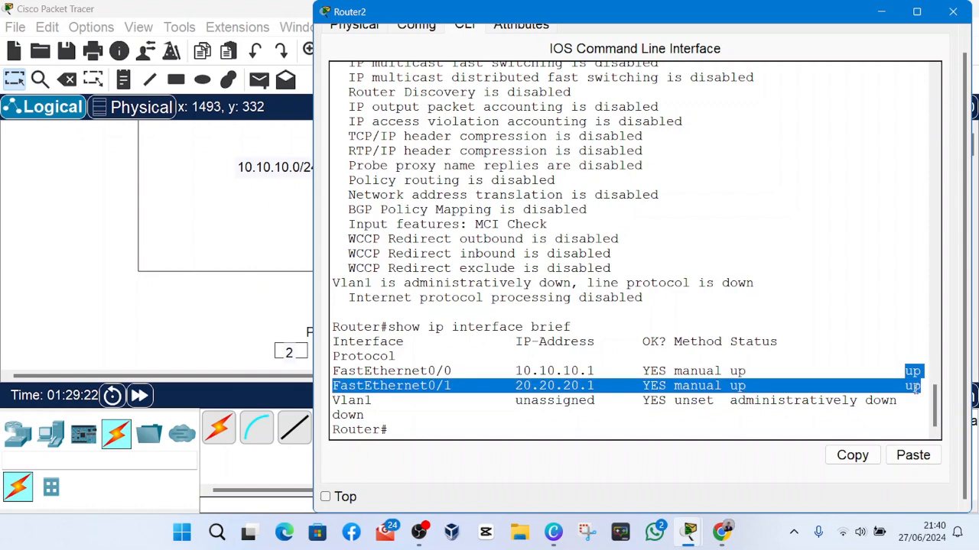
left_click(916, 388)
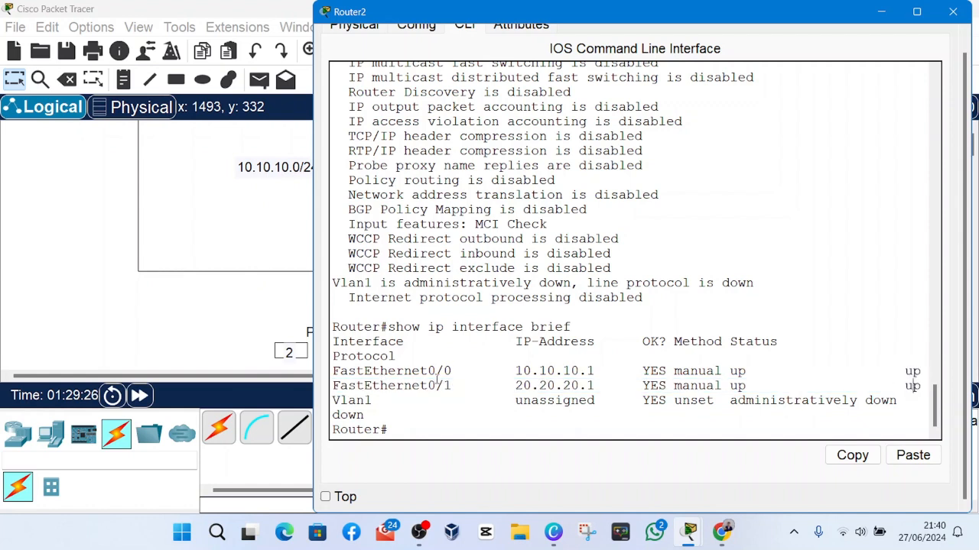
left_click_drag(381, 371, 463, 368)
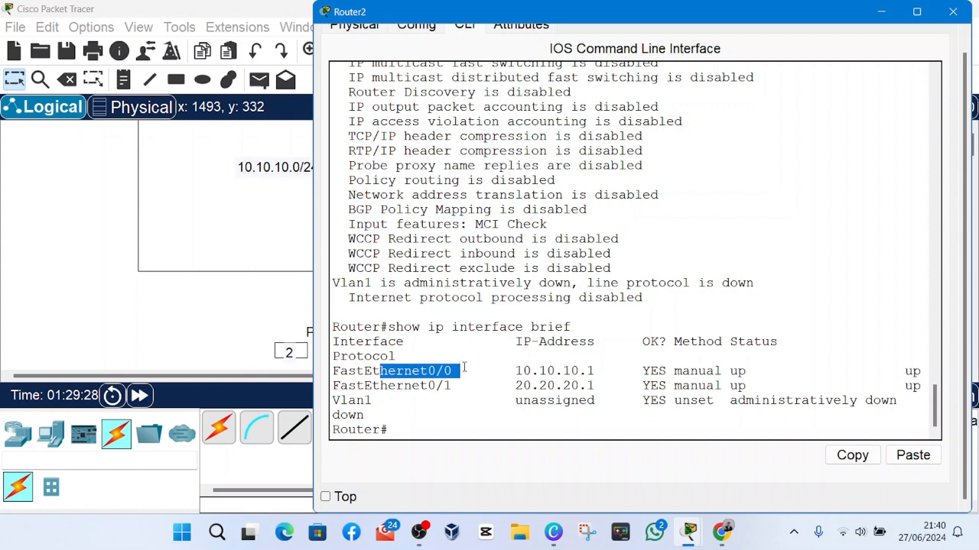
left_click(458, 392)
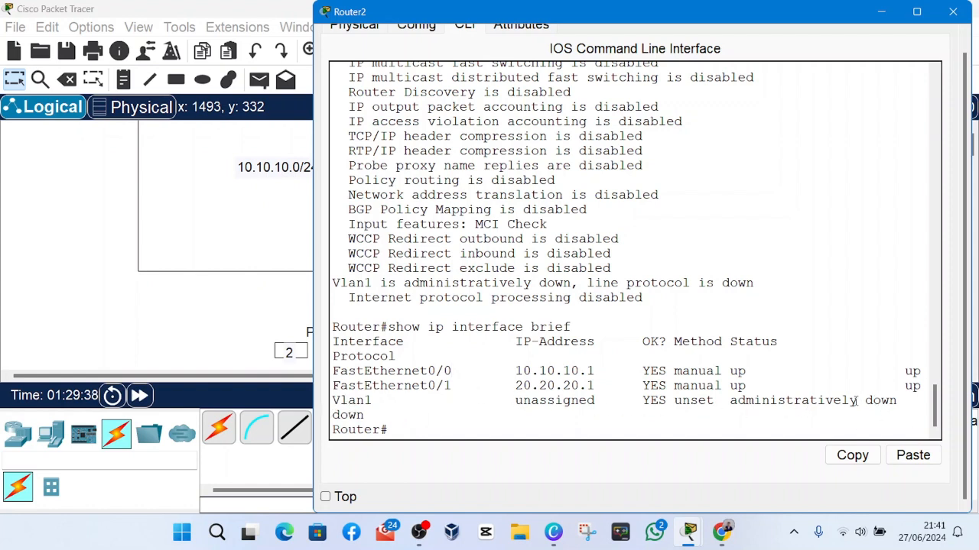
Check Vlan1's name and status in the interface brief summary and put the Router2 window away.
left_click_drag(866, 401, 918, 401)
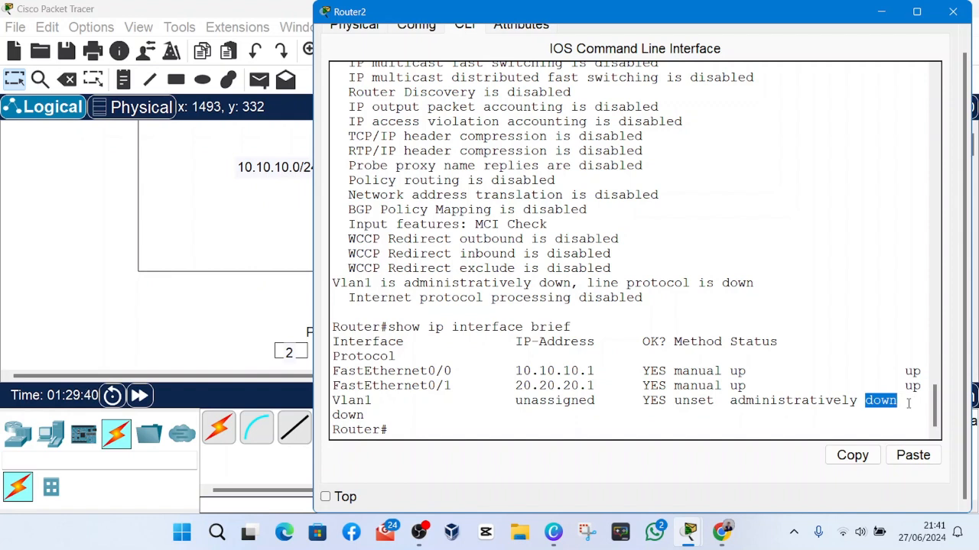
left_click(908, 403)
left_click_drag(380, 401, 333, 403)
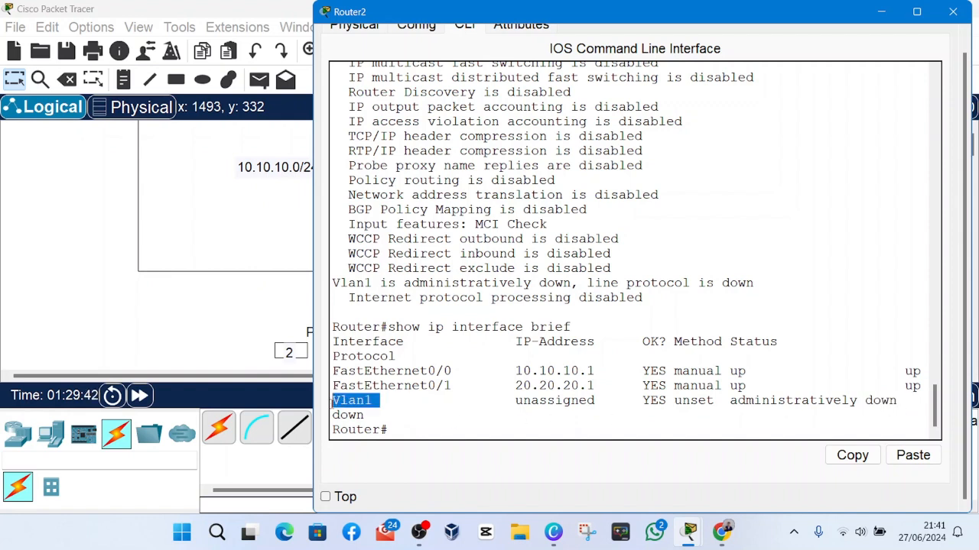
left_click(408, 409)
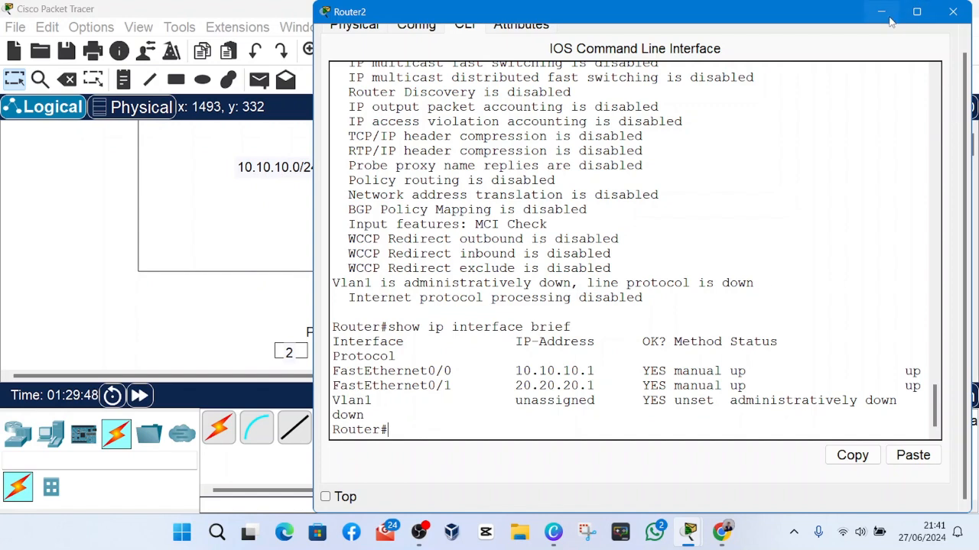
scroll(604, 296, "up", 1)
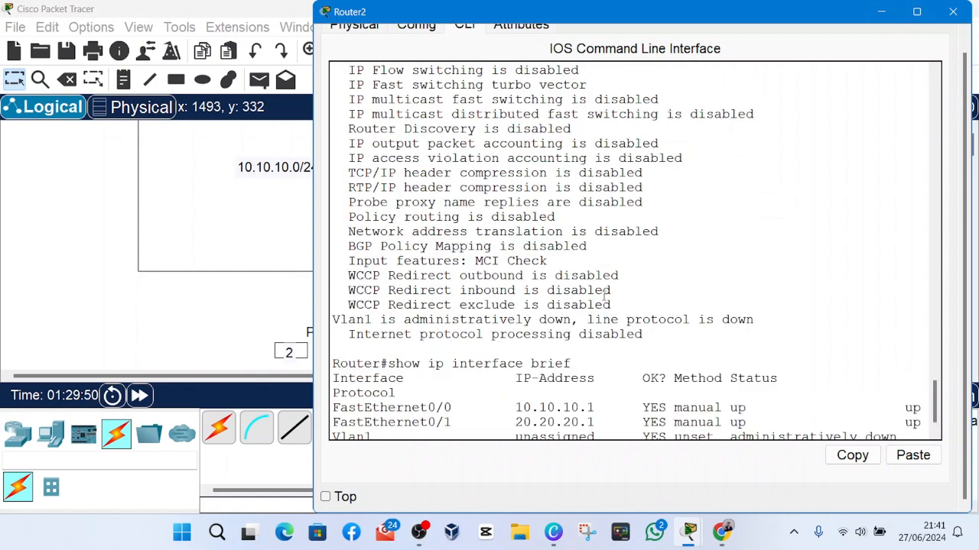
scroll(604, 296, "down", 1)
left_click_drag(928, 394, 907, 373)
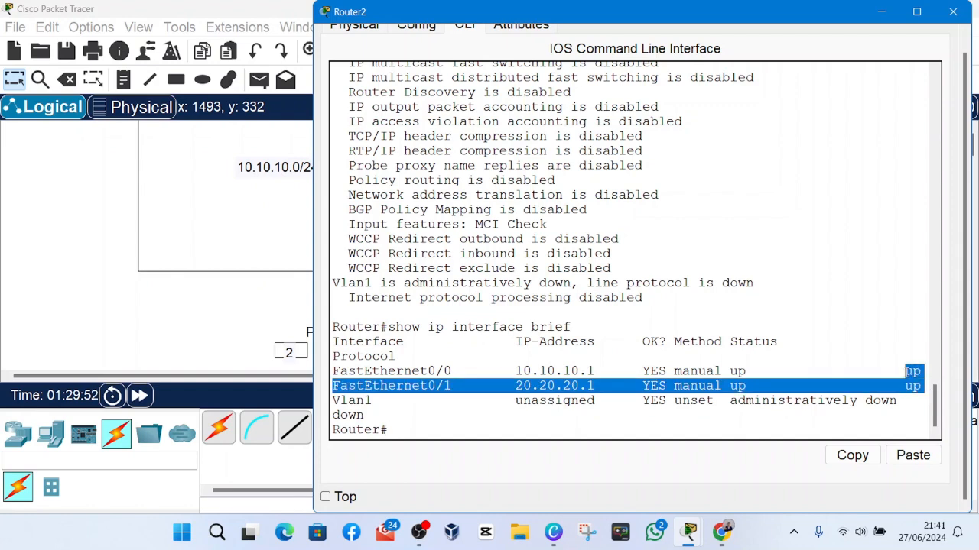
left_click(881, 12)
left_click(729, 16)
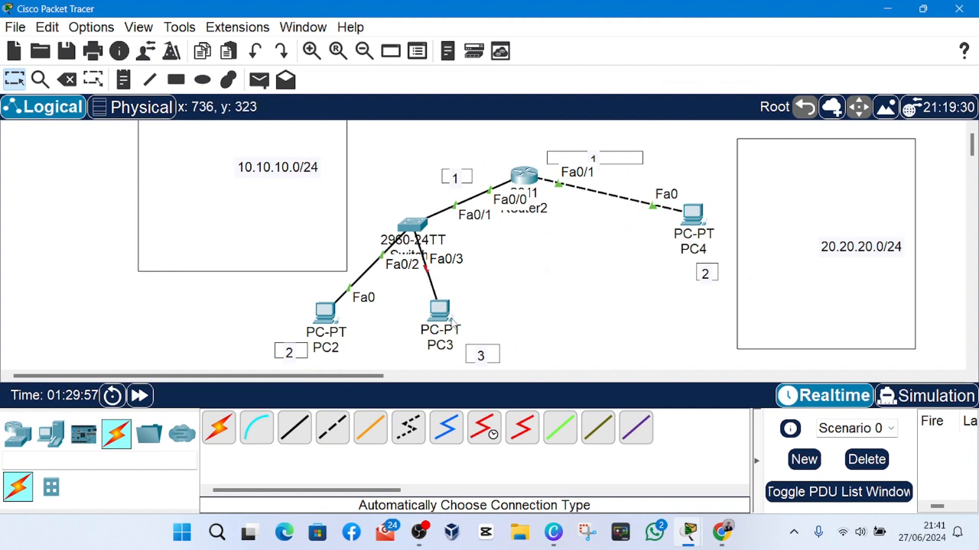
Open PC2's IP configuration and set its static IPv4 address to 10.10.10.2.
left_click(326, 315)
left_click(416, 41)
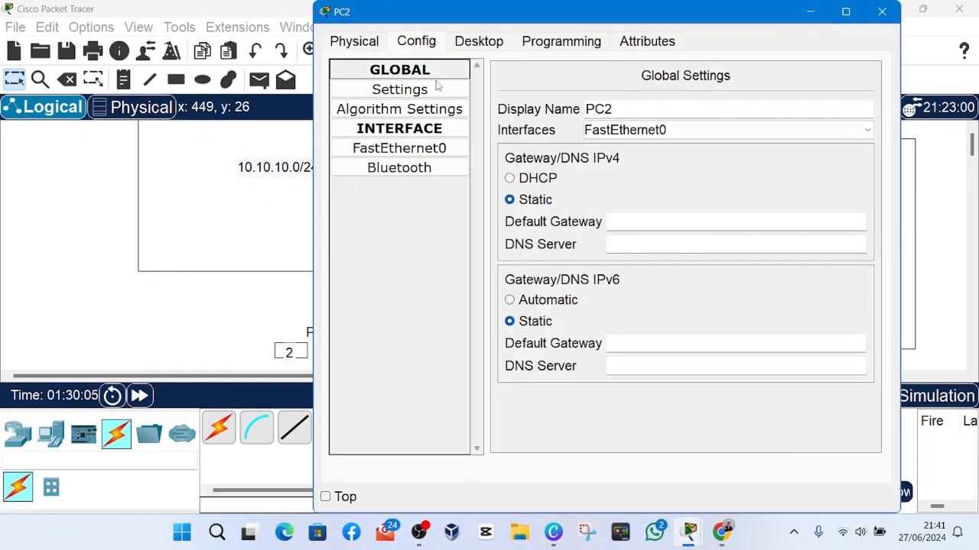
left_click(476, 42)
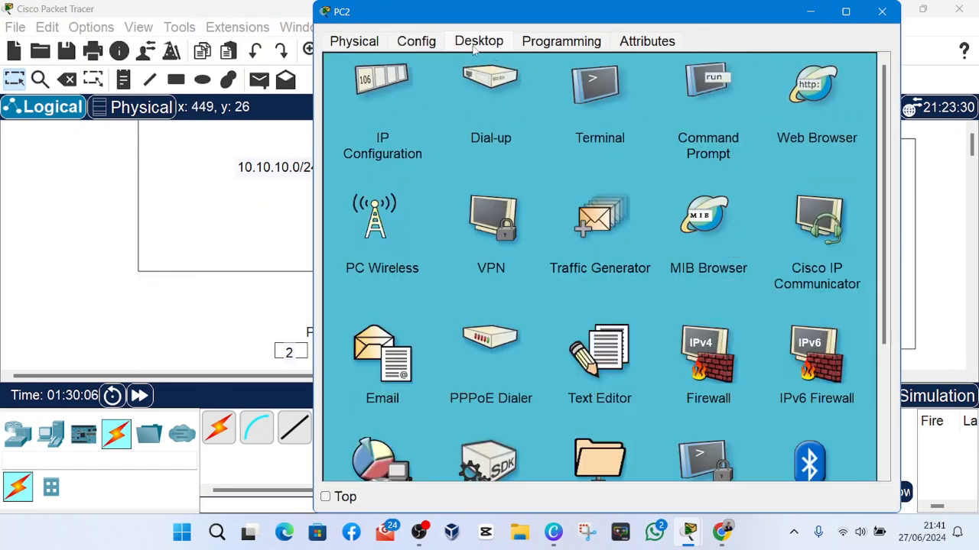
left_click(404, 113)
left_click(544, 153)
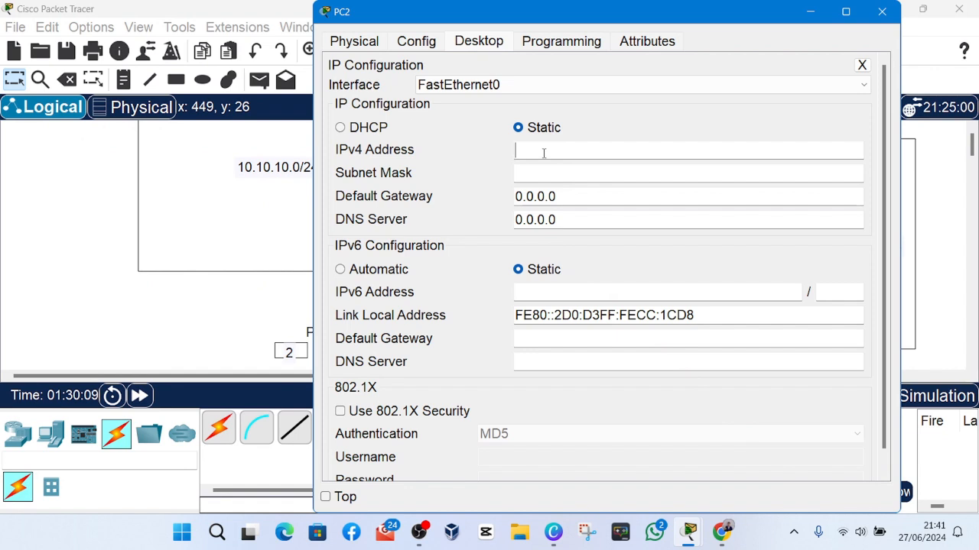
type("10.10")
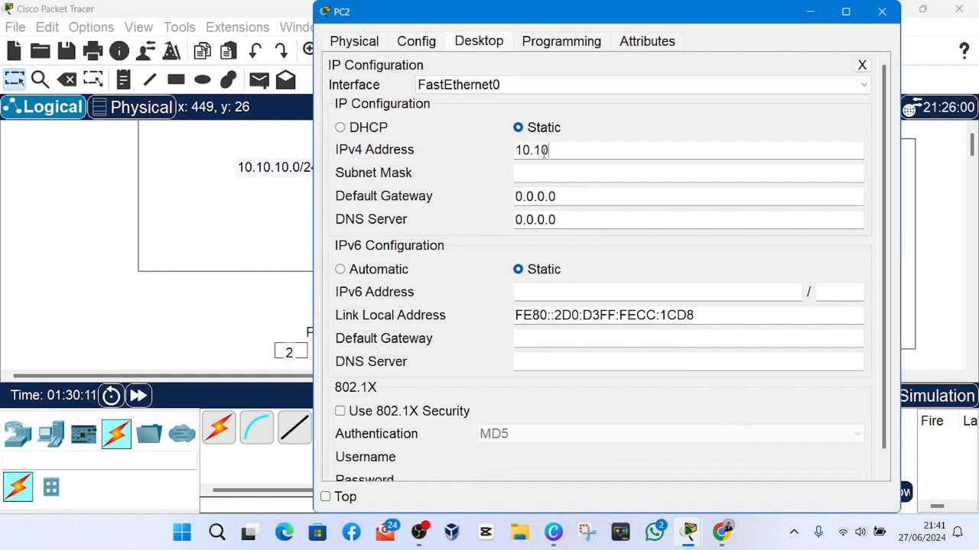
type(".10.2")
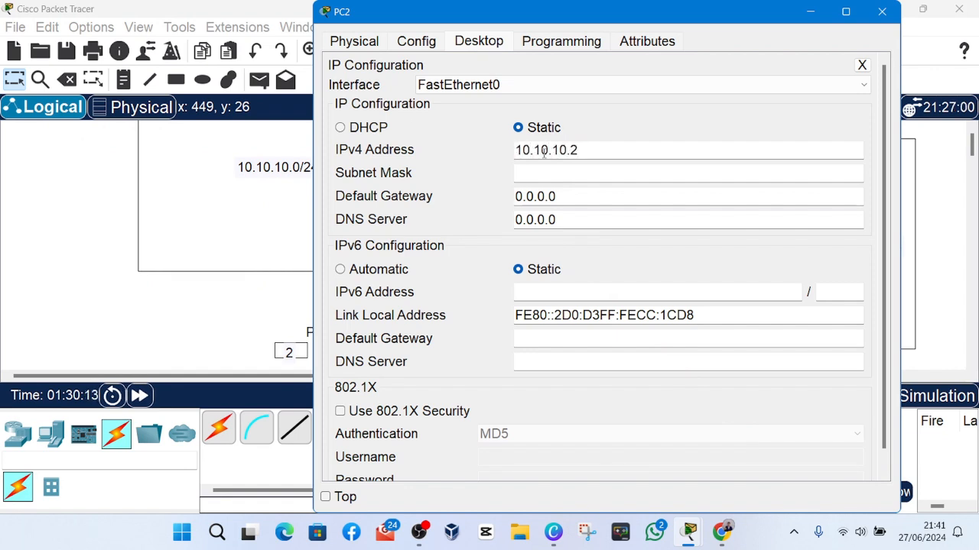
Set PC2's subnet mask to 255.255.255.0.
left_click(546, 171)
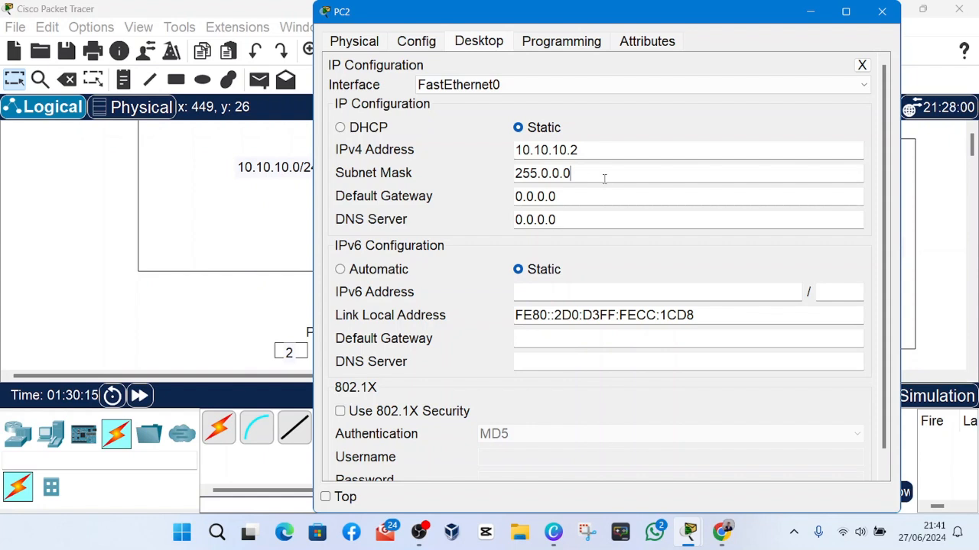
key("BackSpace")
key("BackSpace")
key("BackSpace")
key("BackSpace")
type("255.255.0")
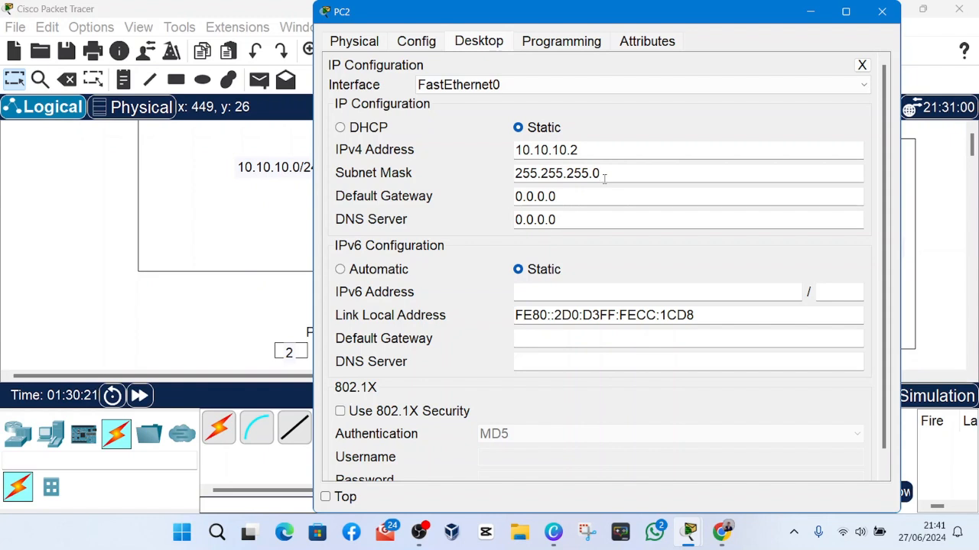
Set PC2's default gateway to 10.10.10.1 and close its configuration window.
left_click(604, 198)
key("BackSpace")
key("BackSpace")
key("BackSpace")
key("BackSpace")
key("BackSpace")
key("BackSpace")
type("10.10.10.1")
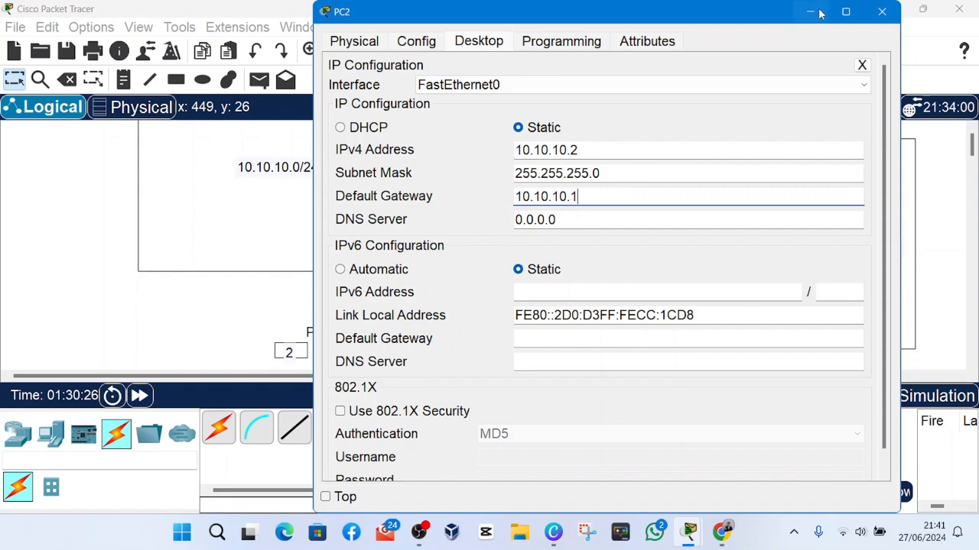
left_click(882, 12)
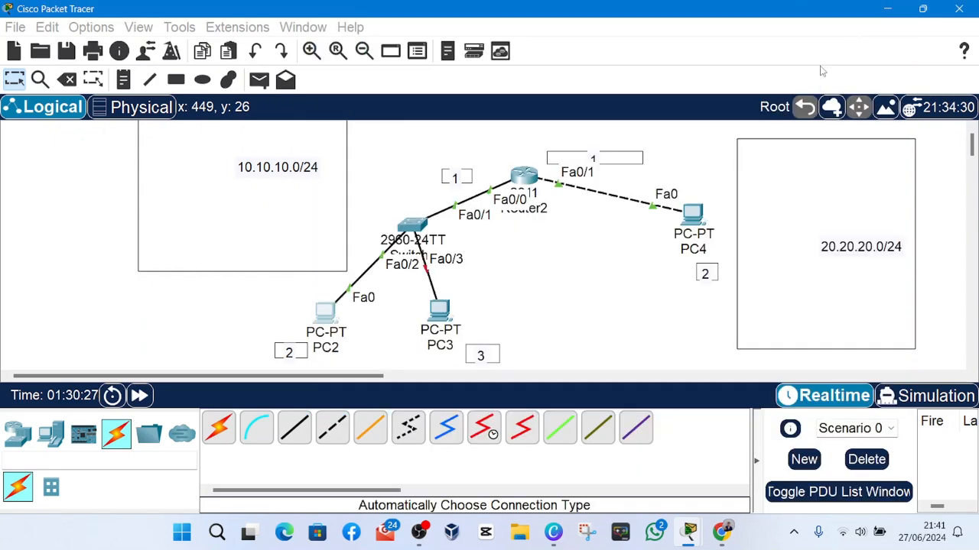
Open PC3's IP configuration and set its static IPv4 address to 10.10.10.3.
left_click(439, 310)
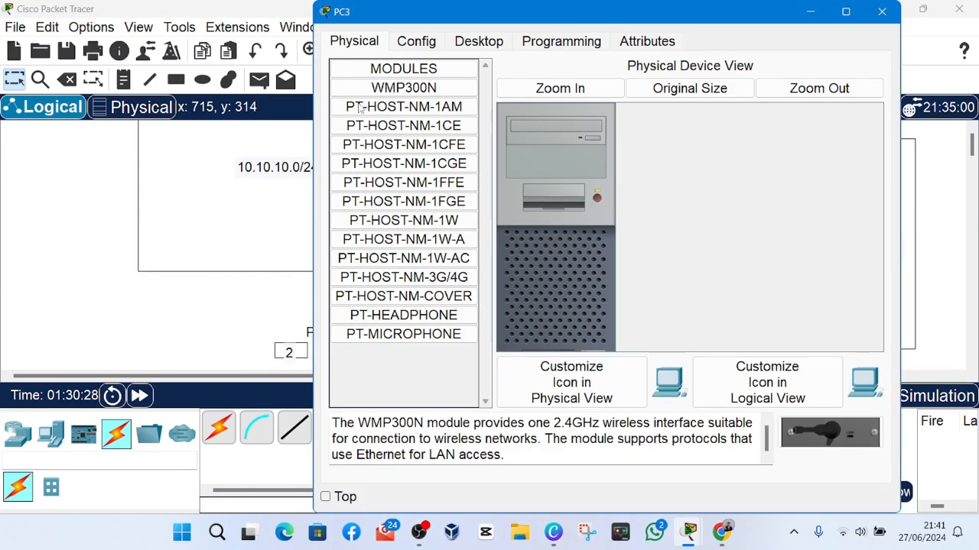
left_click(416, 41)
left_click(479, 41)
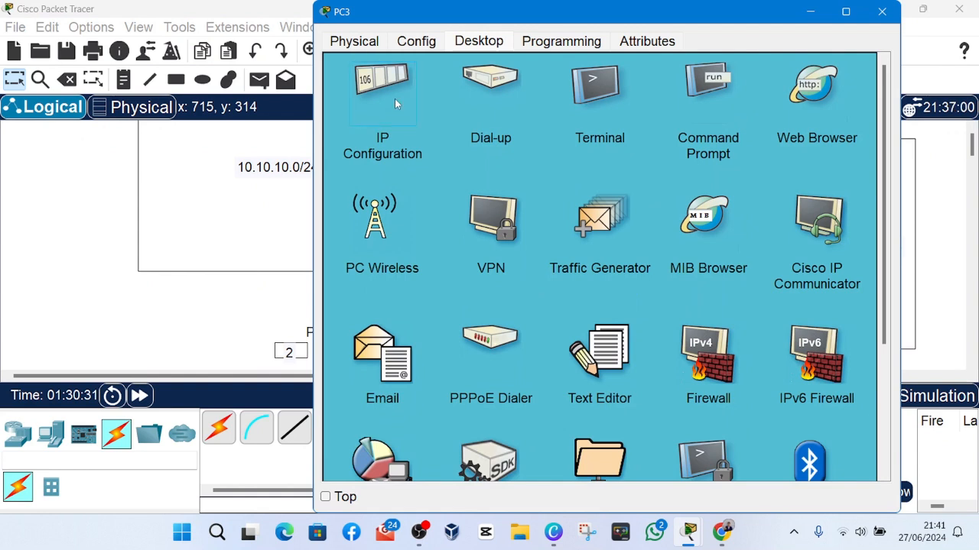
left_click(395, 98)
left_click(542, 147)
type("10.10.1p")
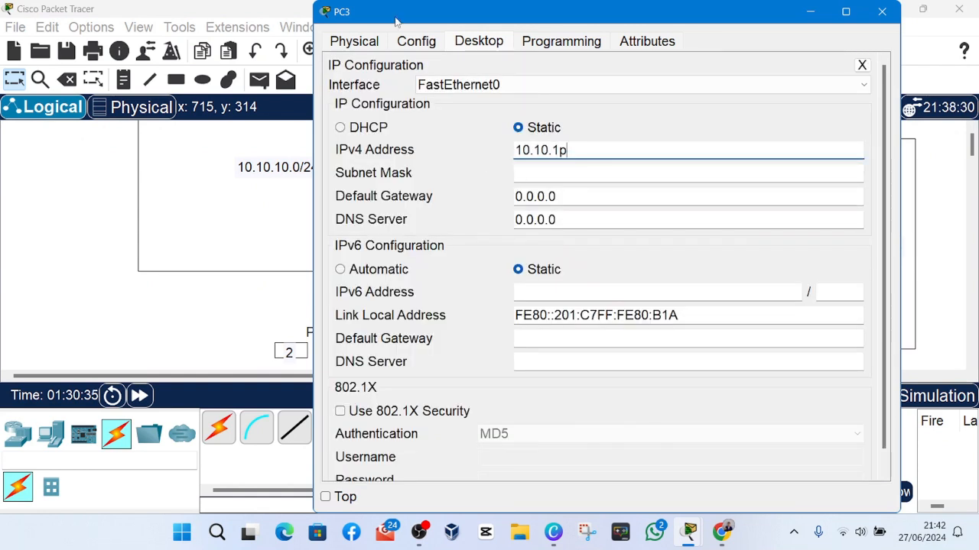
key("BackSpace")
key("Tab")
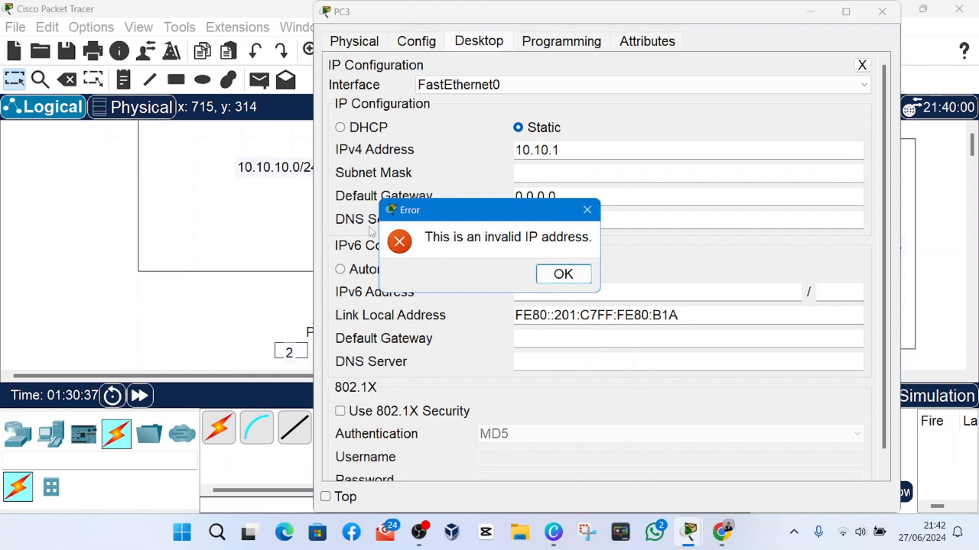
left_click(587, 209)
type("10.1")
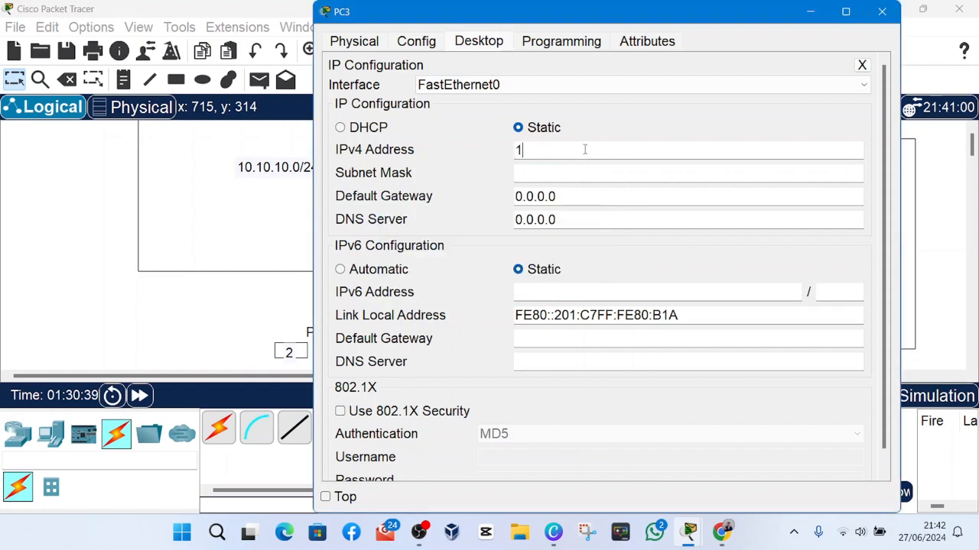
type("0.10.10.3")
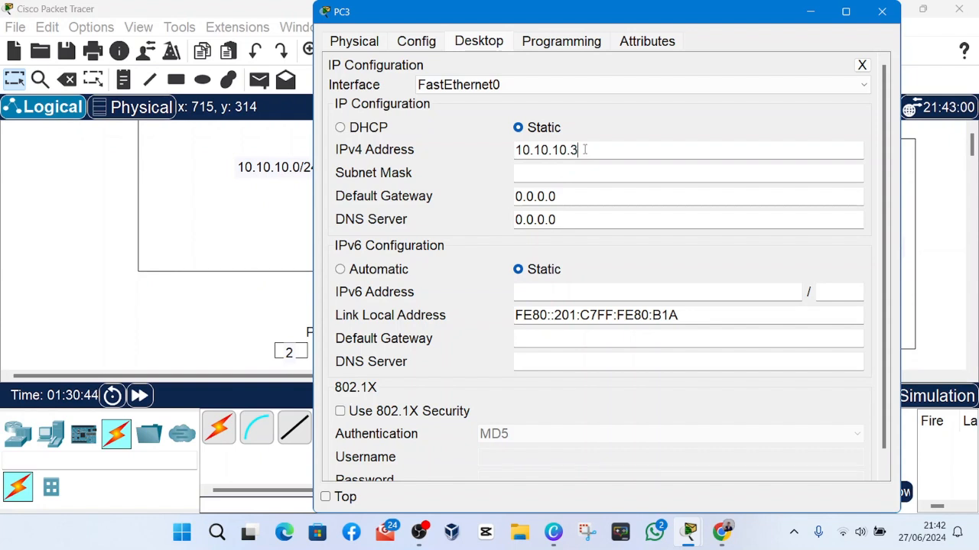
Set PC3's subnet mask to 255.255.255.0.
left_click(541, 175)
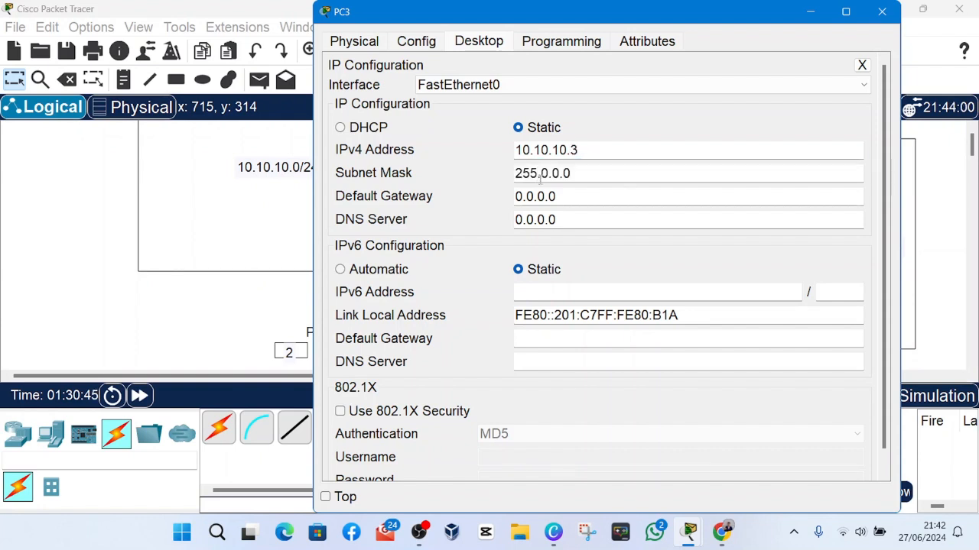
key("BackSpace")
key("BackSpace")
key("BackSpace")
key("BackSpace")
key("BackSpace")
type("255.255.0")
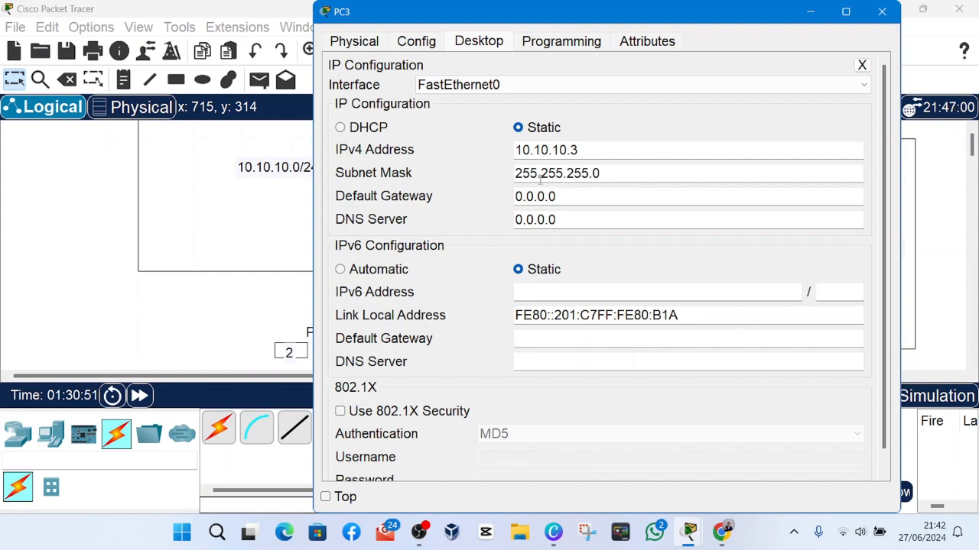
Set PC3's default gateway to 10.10.10.1 and close its configuration window.
left_click(579, 192)
key("BackSpace")
key("BackSpace")
key("BackSpace")
key("BackSpace")
key("BackSpace")
key("BackSpace")
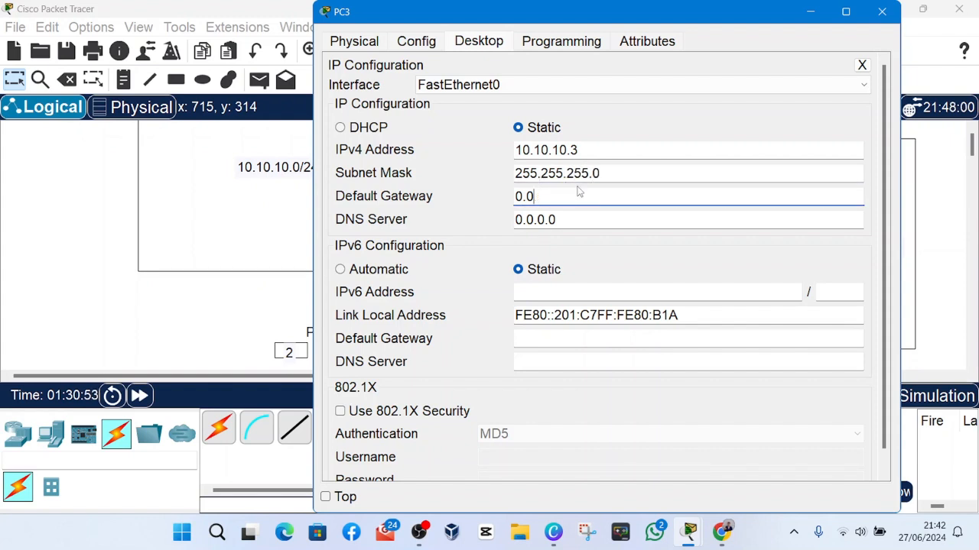
type("10.10.10.1")
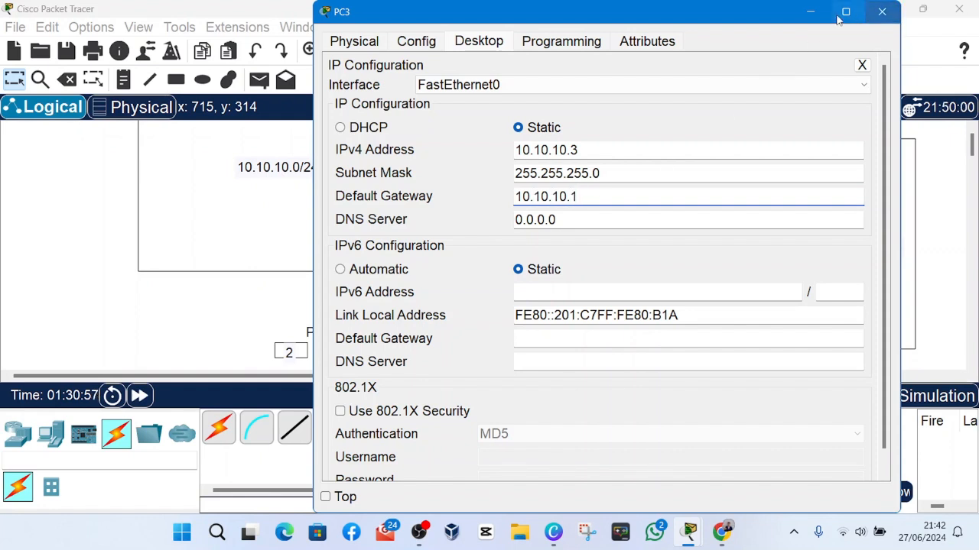
left_click(882, 11)
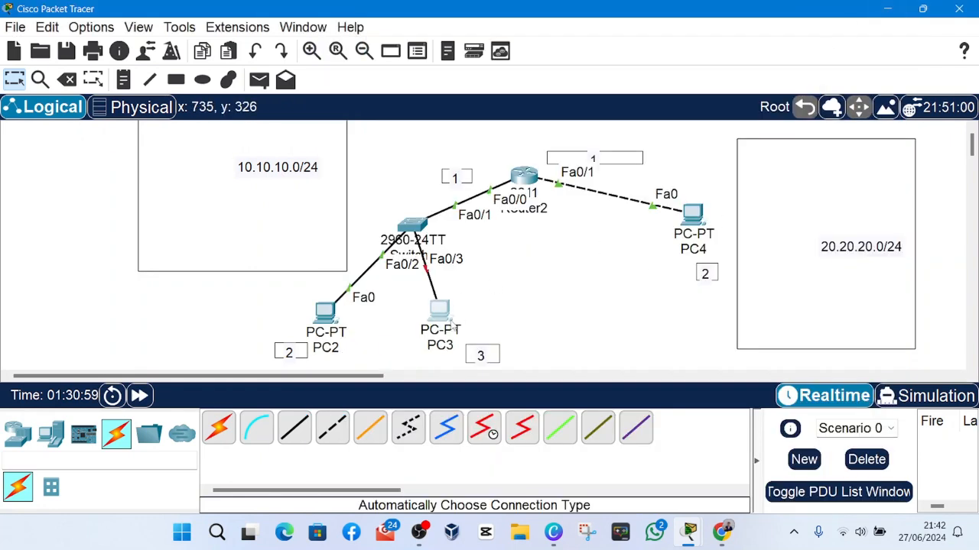
Unplug PC3's cable from the switch's Fa0/3 port and reconnect it to the switch's Console port.
left_click(428, 269)
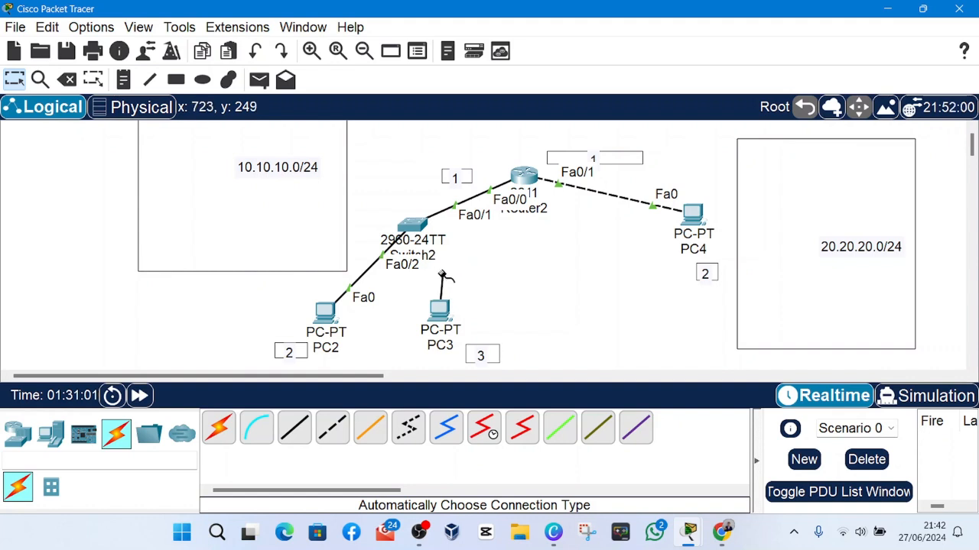
left_click(411, 223)
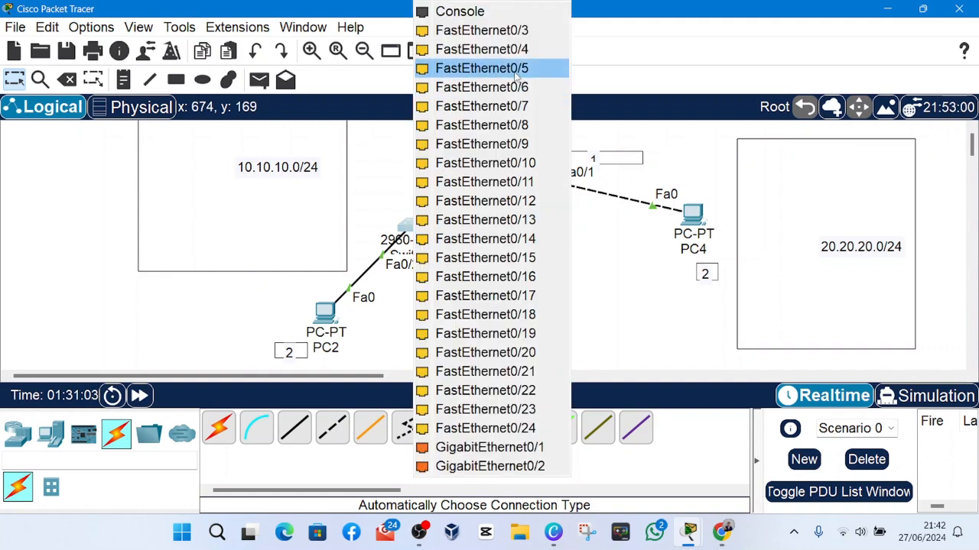
left_click(477, 16)
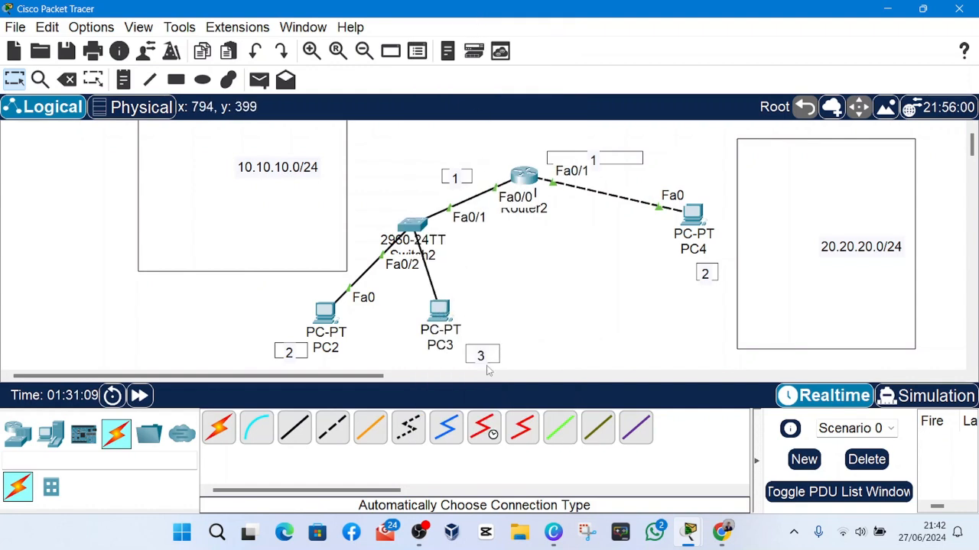
Review PC3's static IPv4 settings in its IP configuration and close the window.
left_click(443, 309)
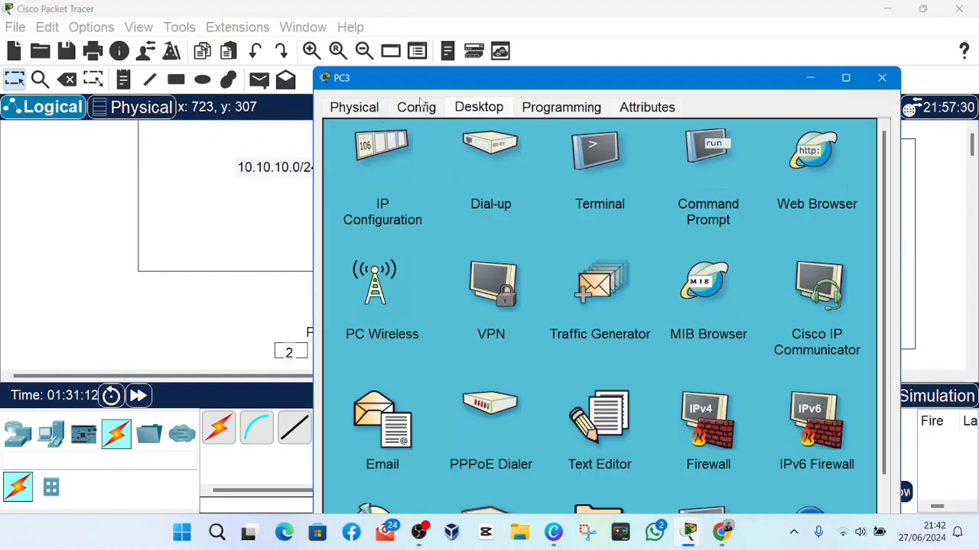
left_click(395, 173)
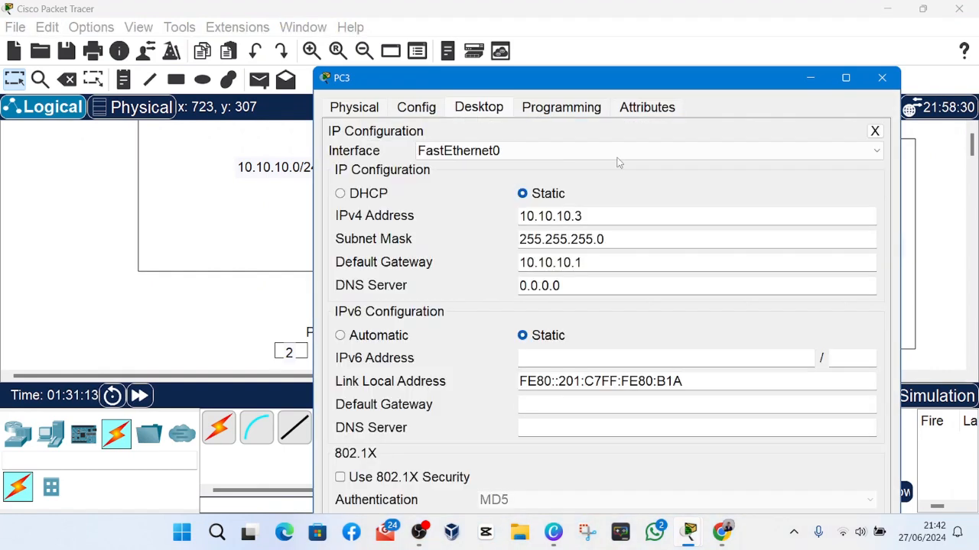
left_click(881, 77)
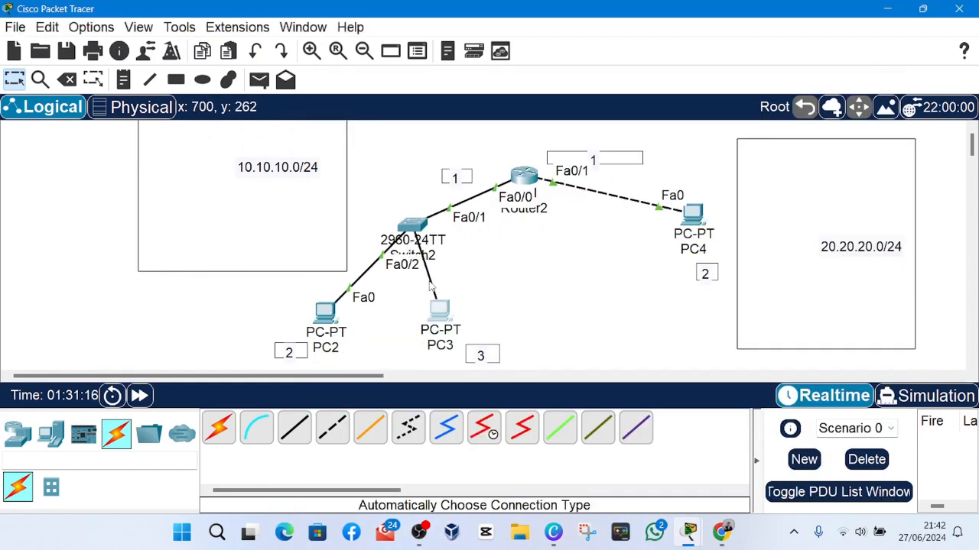
left_click(441, 311)
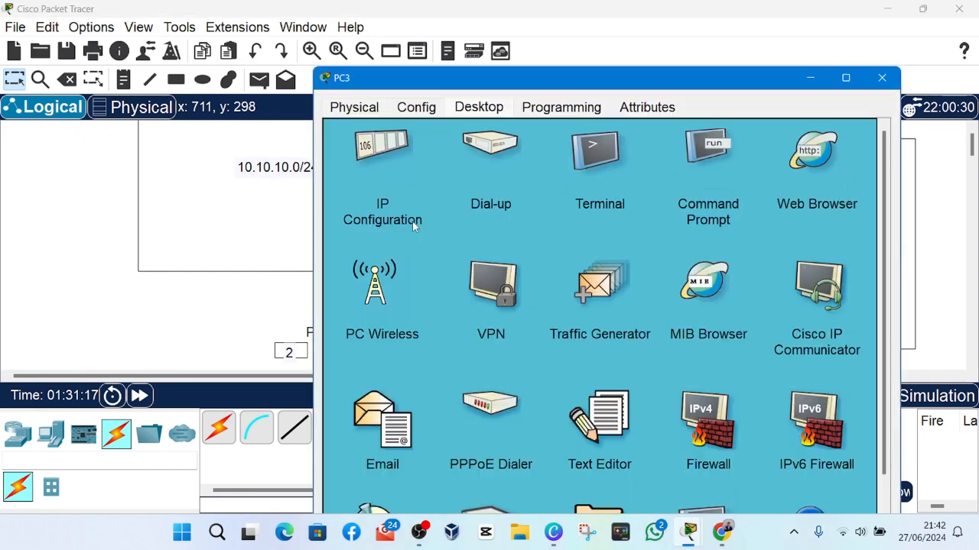
left_click(413, 223)
left_click(880, 78)
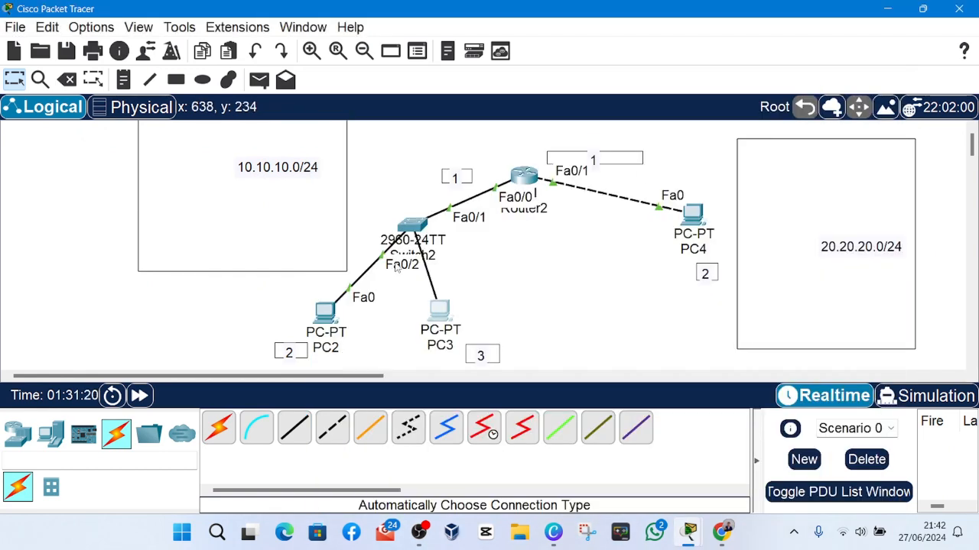
Attach the free end of the cable from the switch to a port on PC3.
left_click(439, 310)
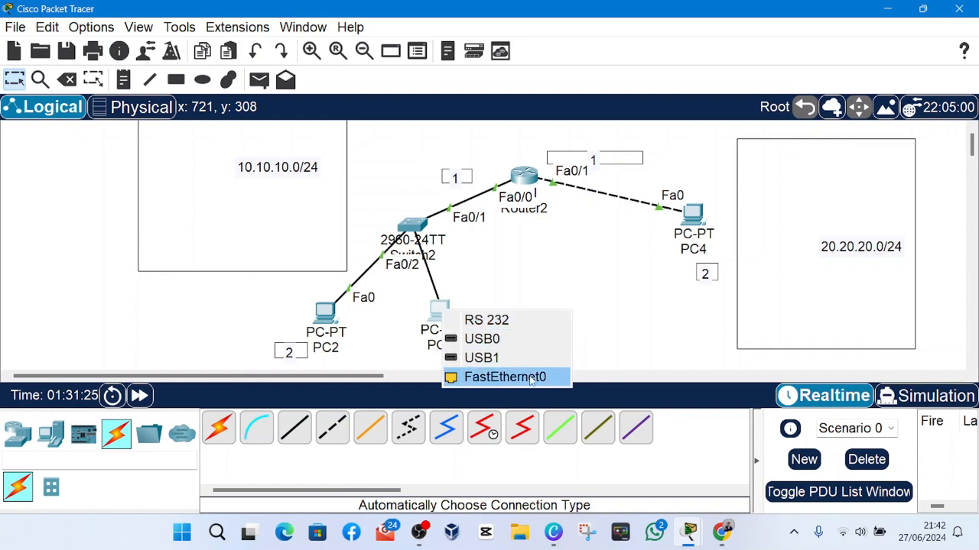
left_click(516, 328)
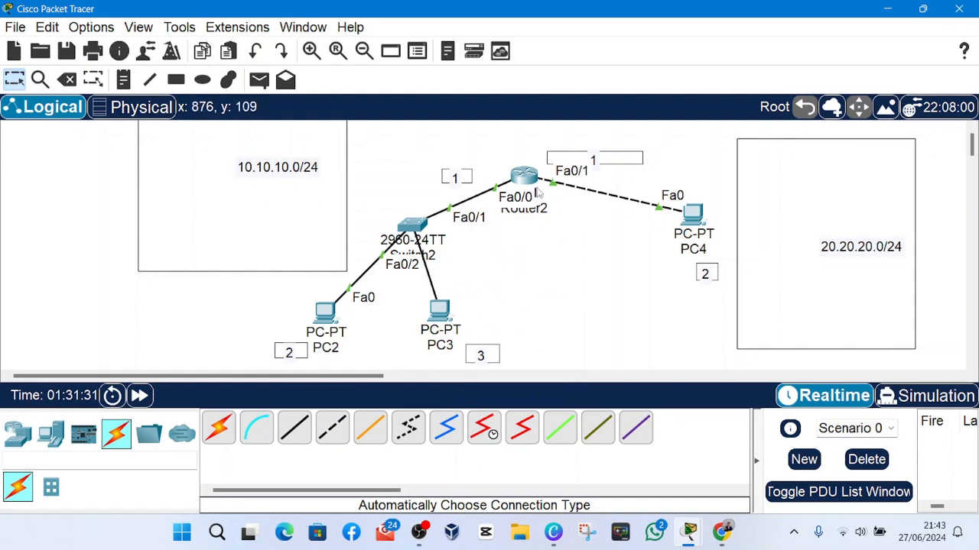
Set PC4's static IPv4 address to 20.20.20.2 and its subnet mask to 255.255.255.0.
left_click(698, 217)
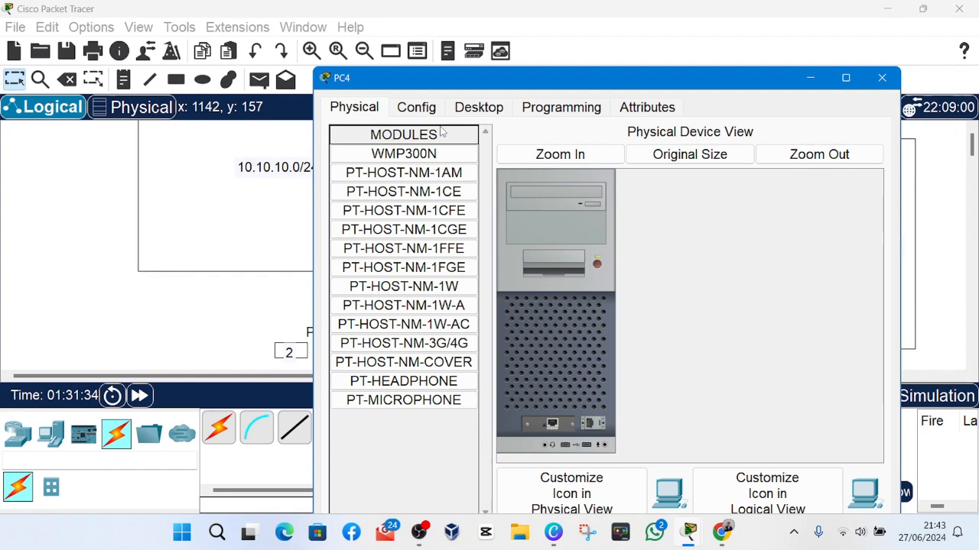
left_click(429, 111)
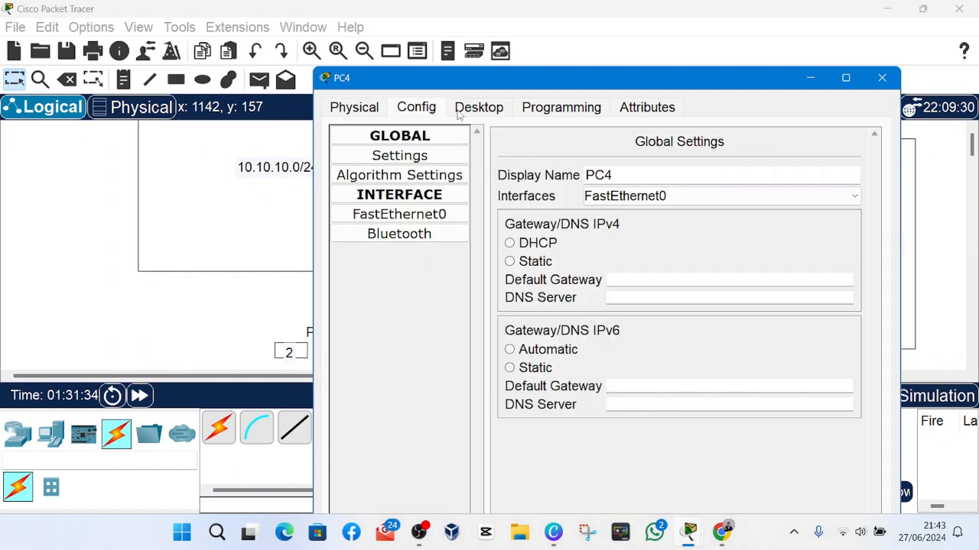
left_click(477, 114)
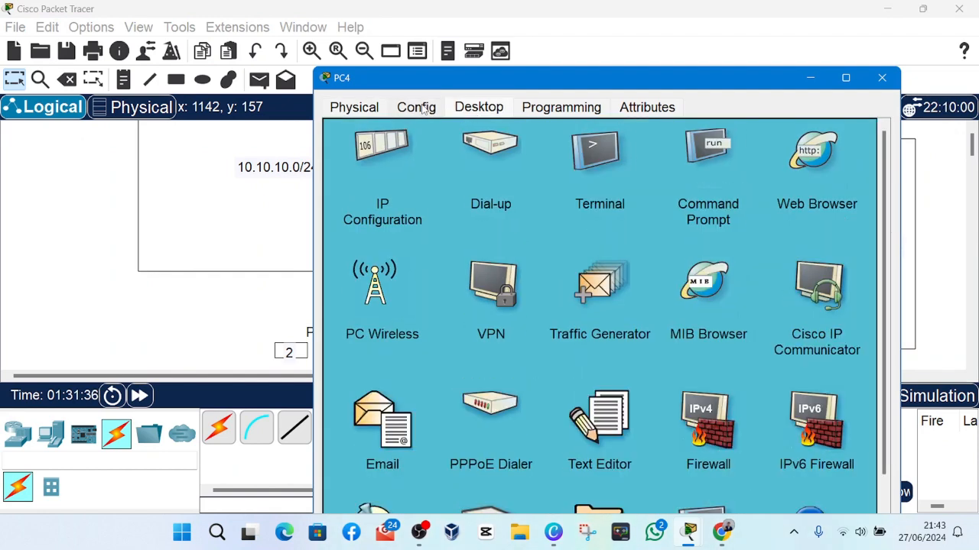
left_click(401, 161)
left_click(545, 220)
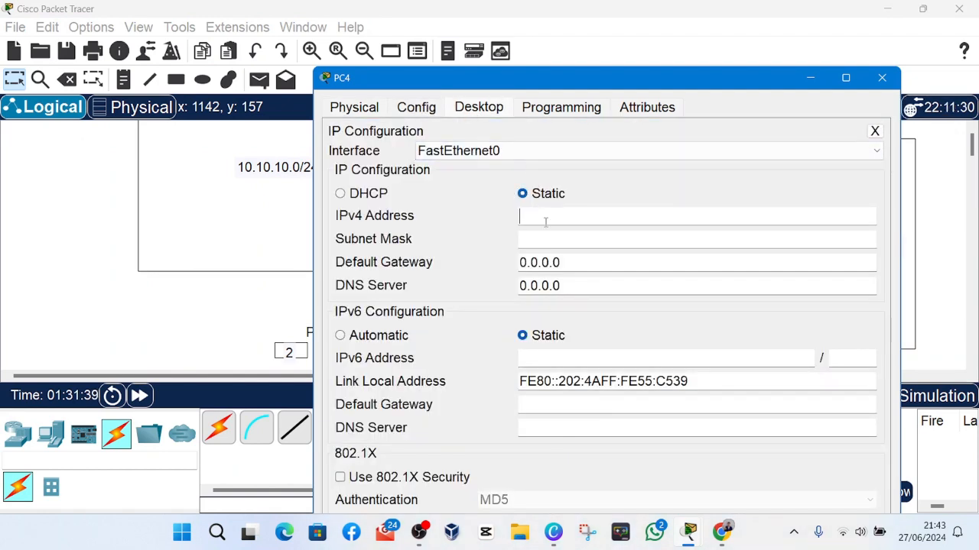
type("10.10")
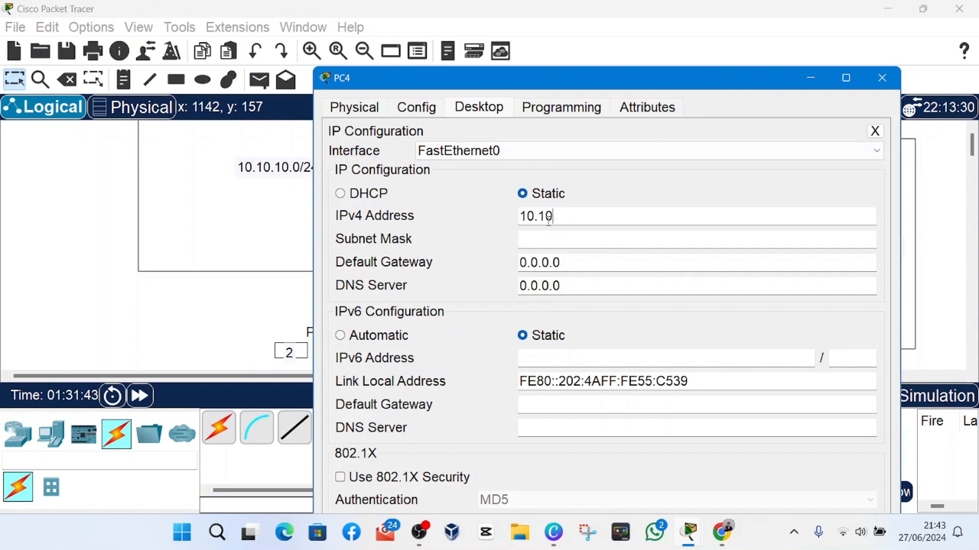
type(".1020.20.2")
left_click(545, 238)
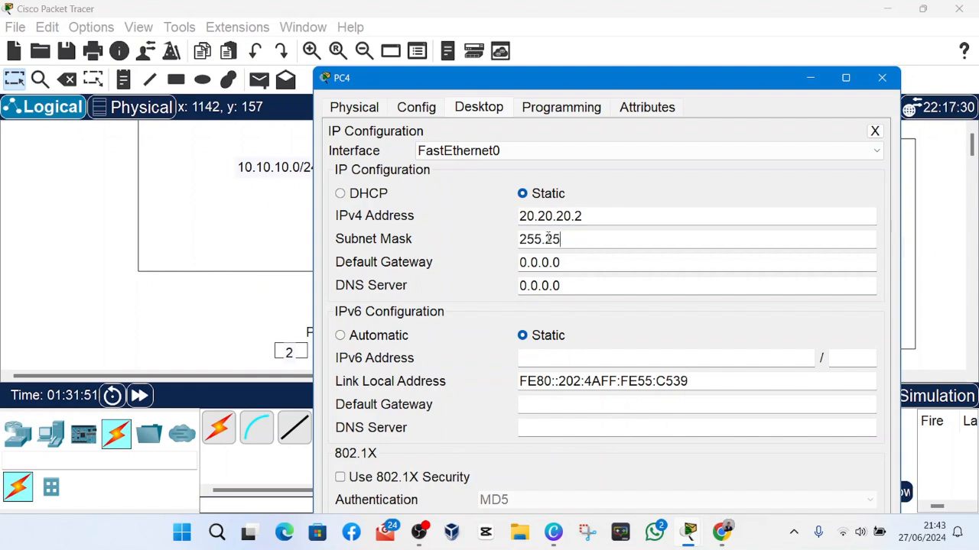
type("255.255.255.0")
Set PC4's default gateway to 20.20.20.1 and close its configuration window.
left_click(564, 264)
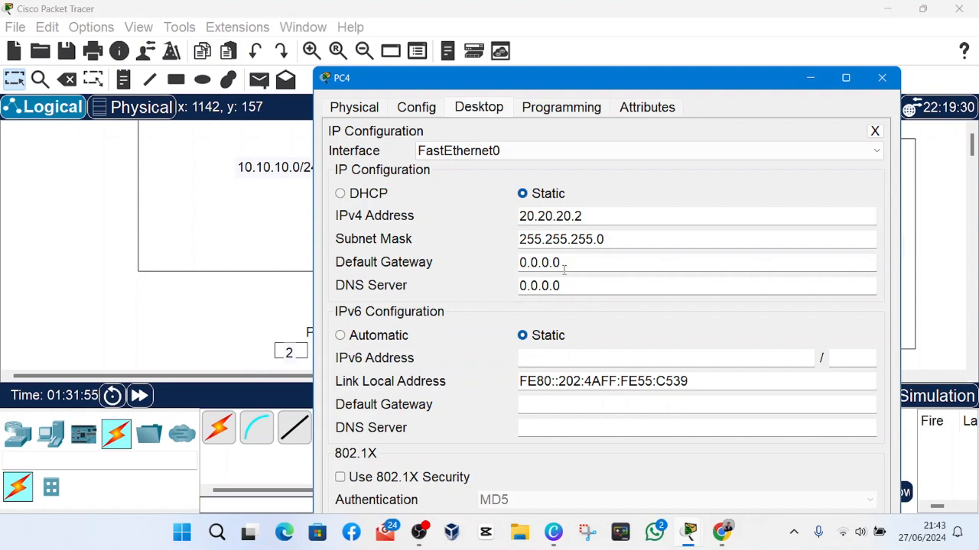
type("a")
key("ctrl+a")
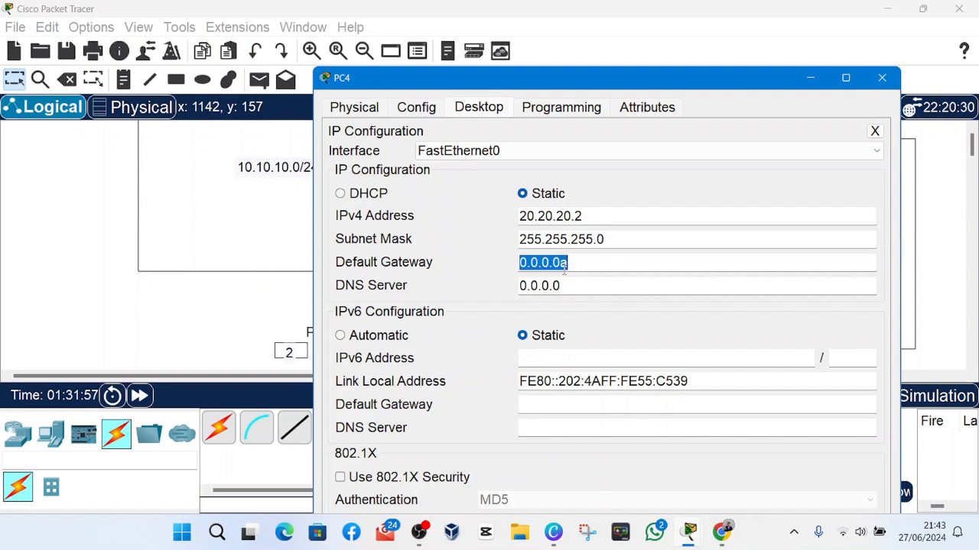
type("10")
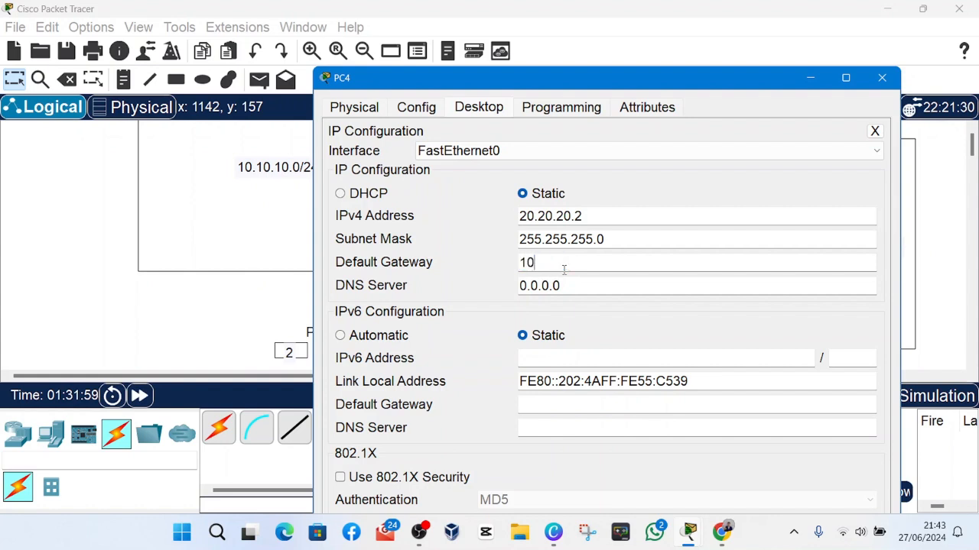
type(".10")
key("BackSpace")
key("BackSpace")
key("BackSpace")
type("20.20.20.")
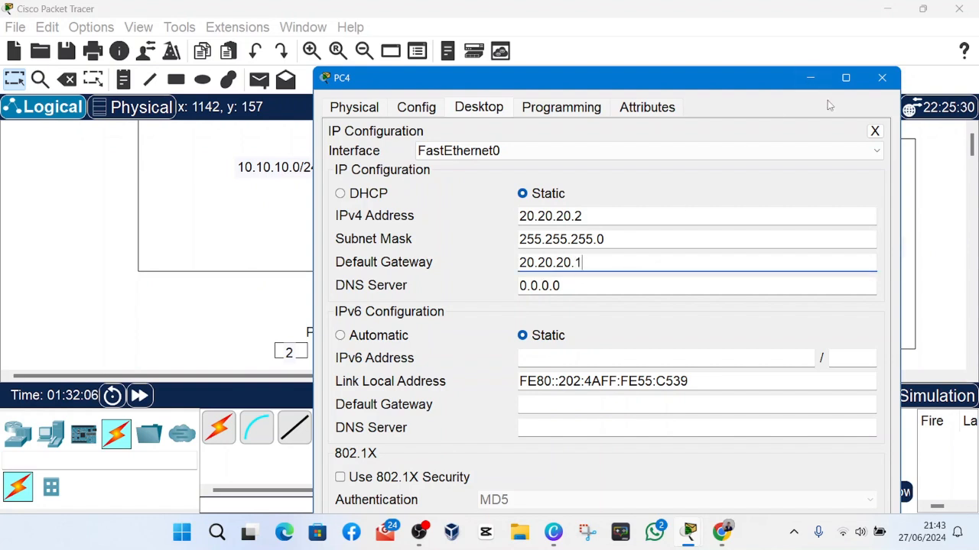
left_click(882, 77)
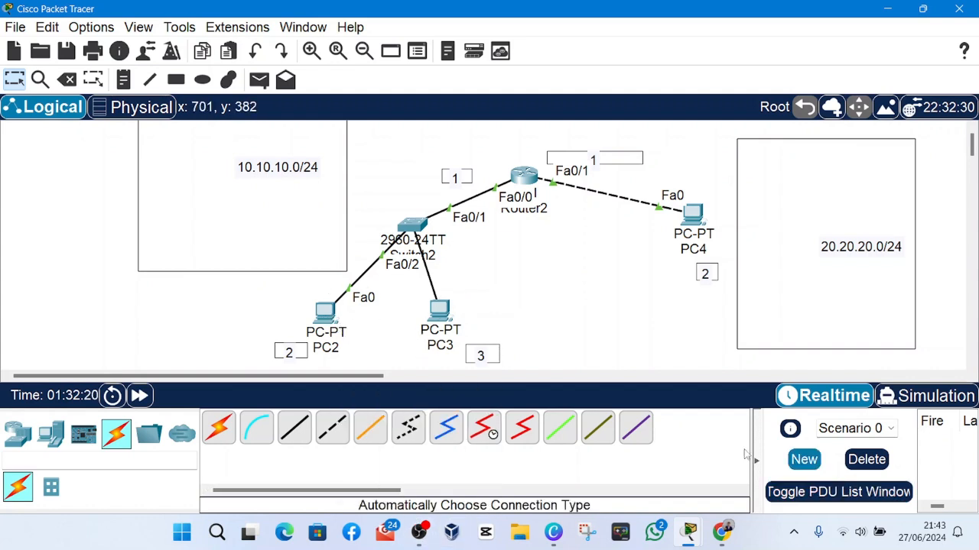
Send a simple PDU from PC2 to PC3 and check its last status in the PDU list.
left_click(260, 81)
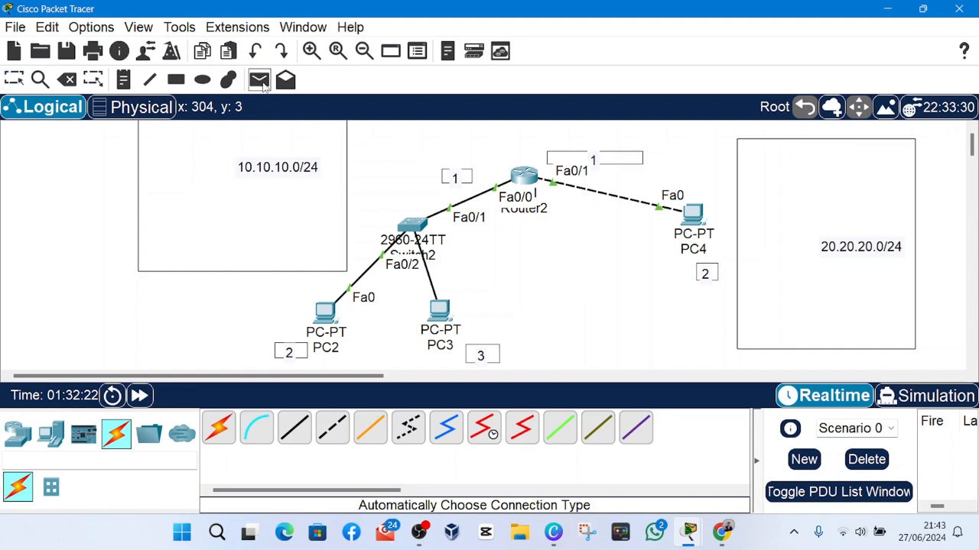
left_click(326, 313)
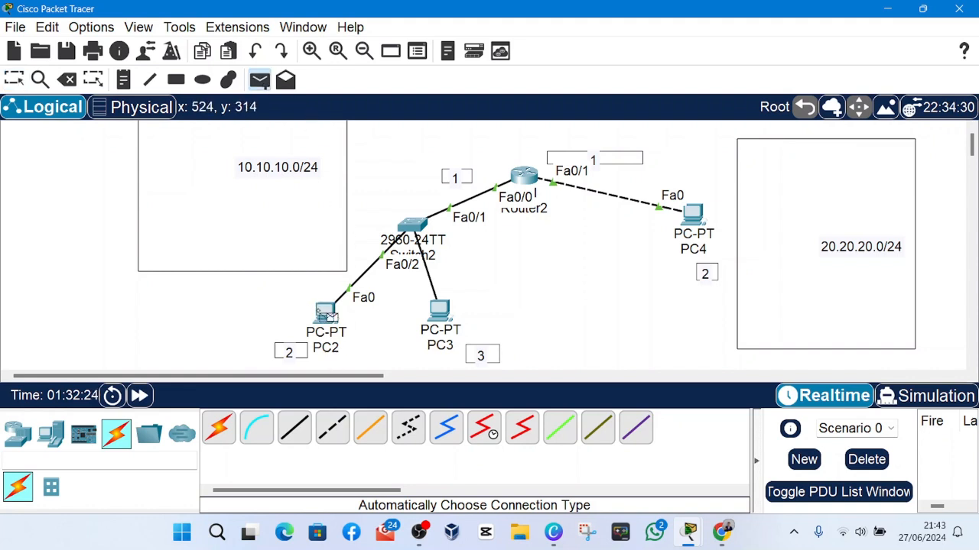
left_click(441, 315)
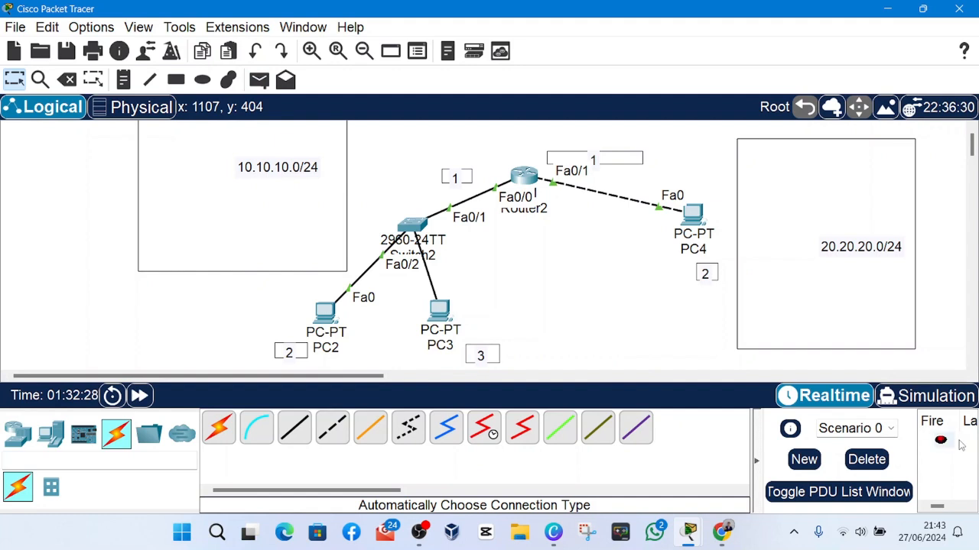
scroll(957, 445, "right", 3)
scroll(957, 447, "left", 3)
scroll(955, 450, "left", 1)
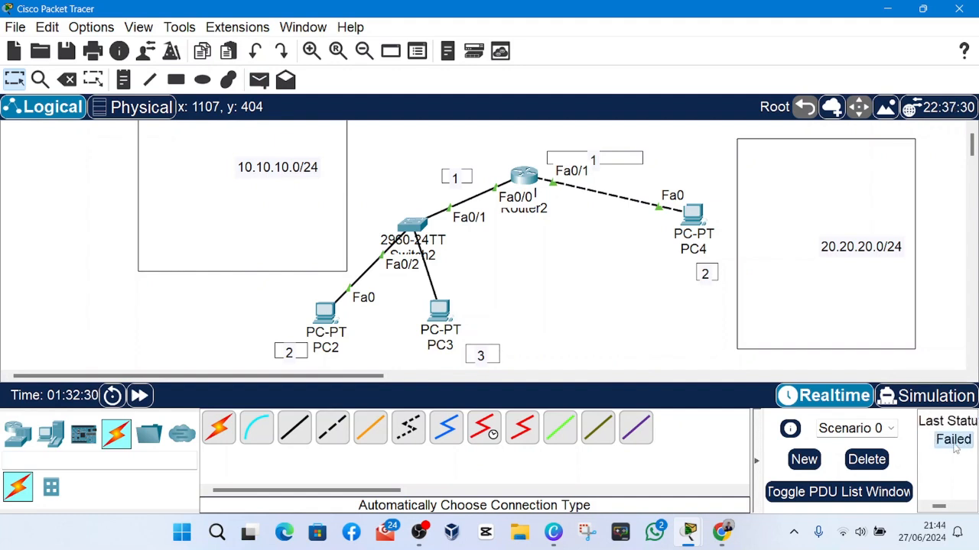
scroll(955, 448, "left", 1)
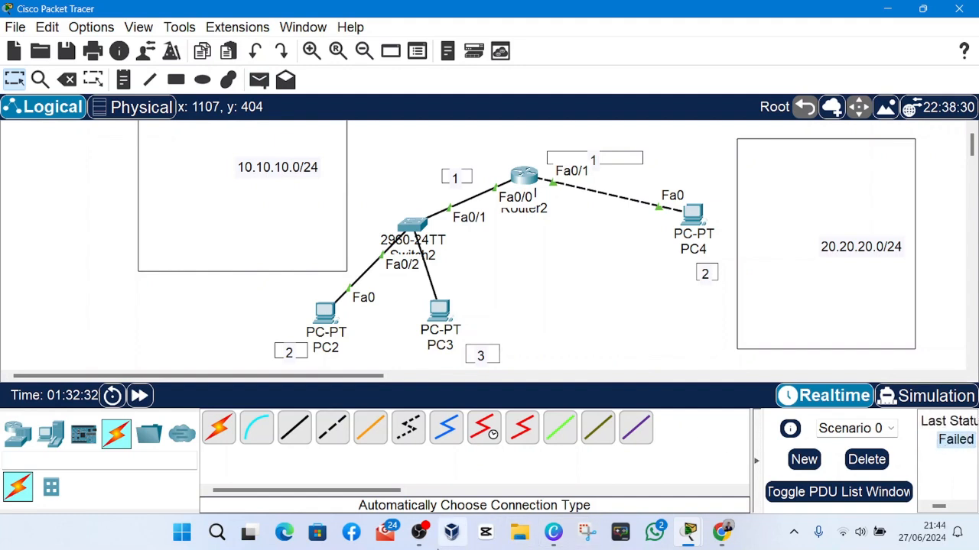
left_click(418, 544)
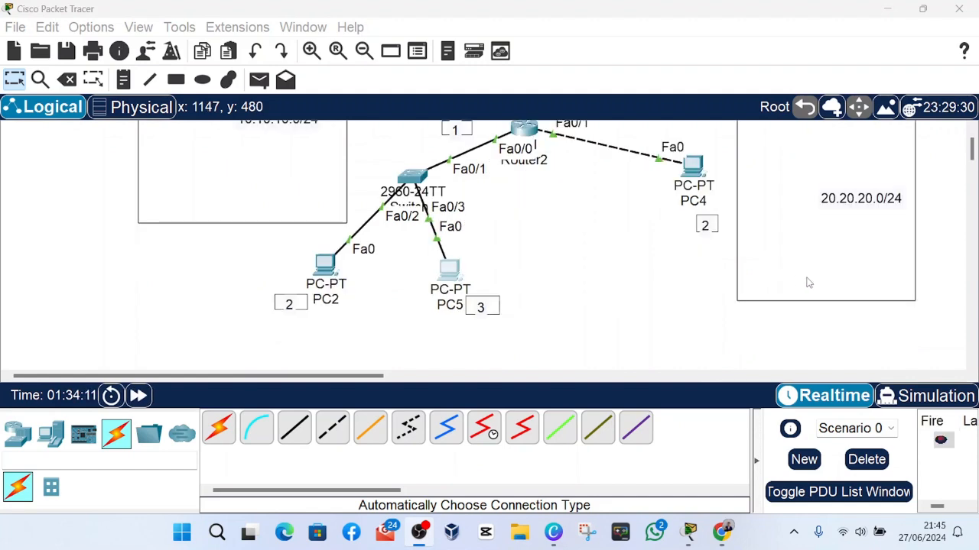
left_click(875, 327)
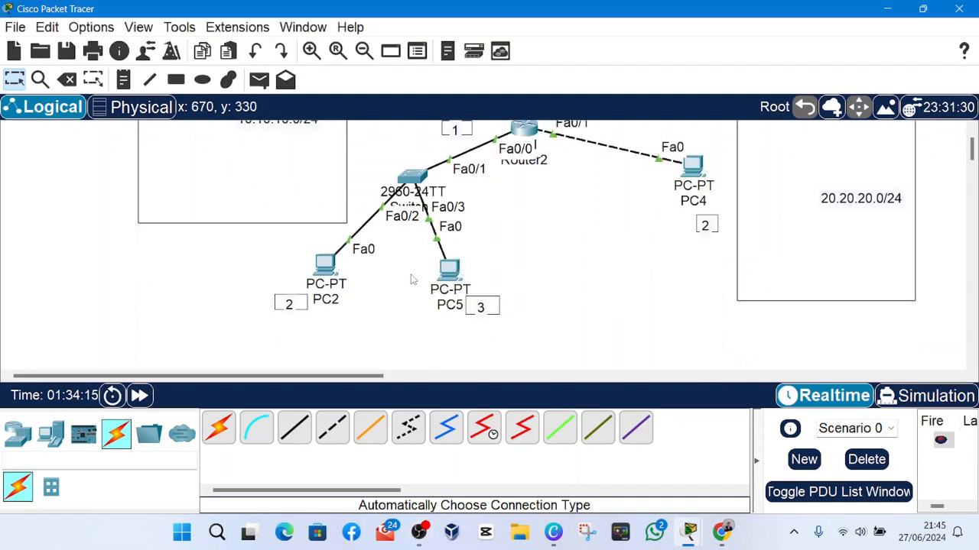
scroll(410, 279, "up", 2)
scroll(412, 279, "down", 3)
scroll(413, 279, "up", 3)
scroll(417, 279, "down", 3)
scroll(417, 279, "up", 2)
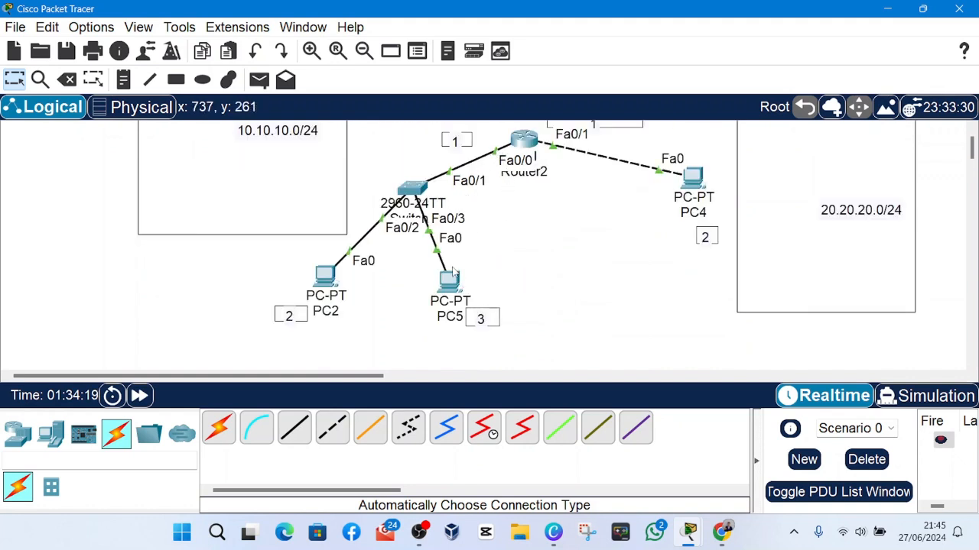
Move PC5 slightly away from the switch, send a simple PDU from PC5 to PC2, and check its last status.
mouse_move(448, 288)
left_mouse_down()
mouse_move(426, 299)
mouse_move(445, 279)
mouse_move(457, 301)
mouse_move(454, 292)
left_mouse_up()
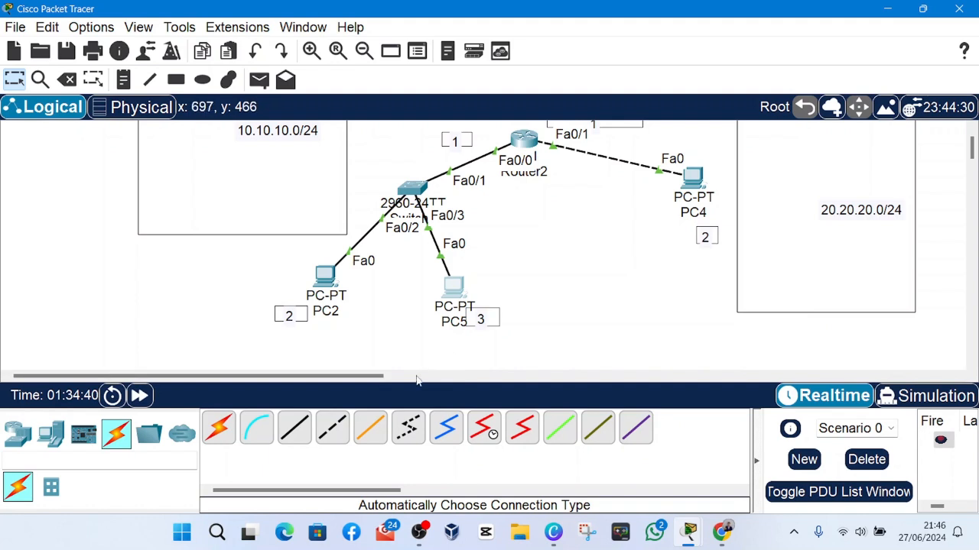
left_click(267, 82)
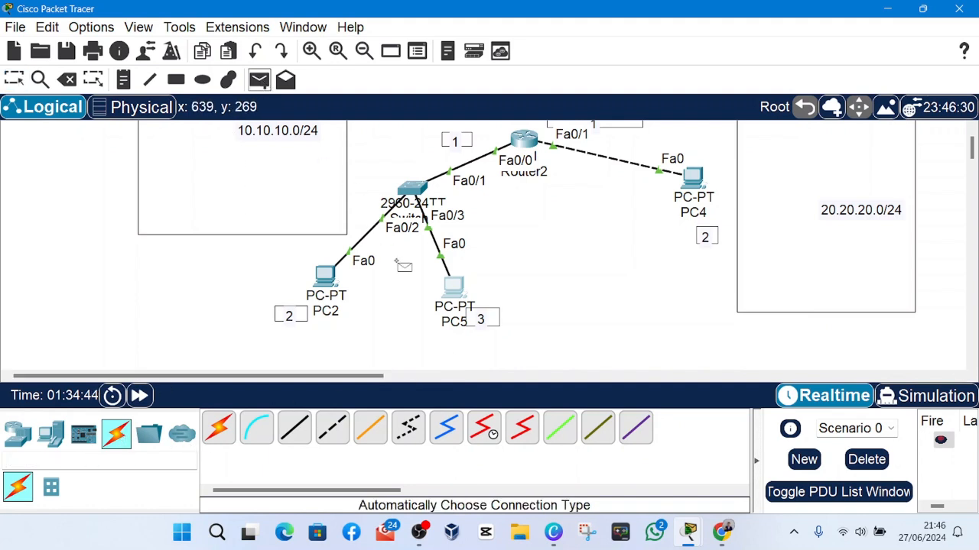
left_click(451, 288)
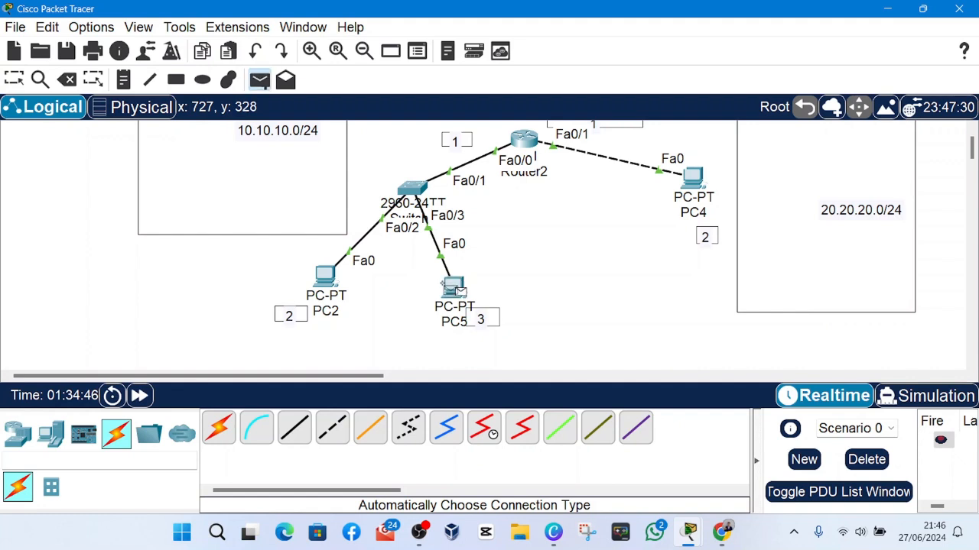
left_click(324, 277)
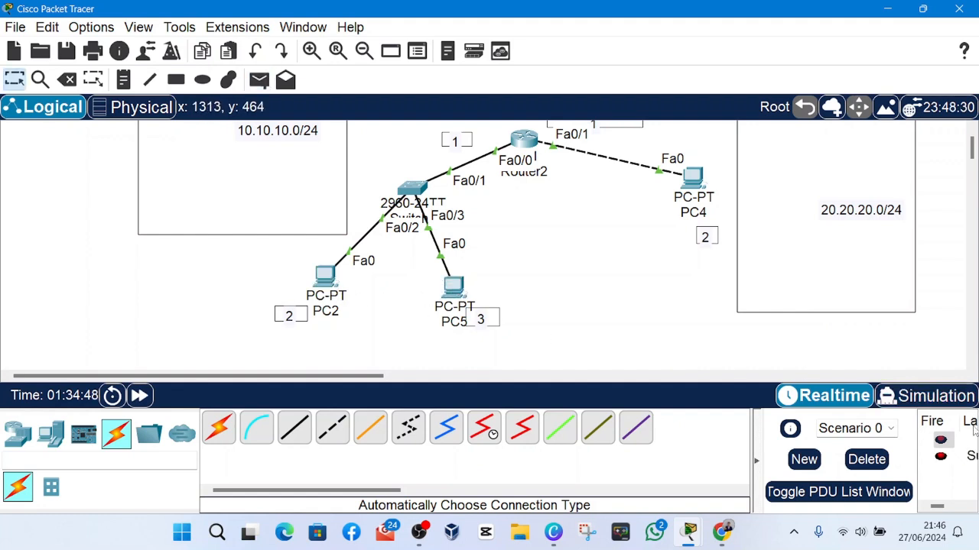
scroll(971, 459, "right", 3)
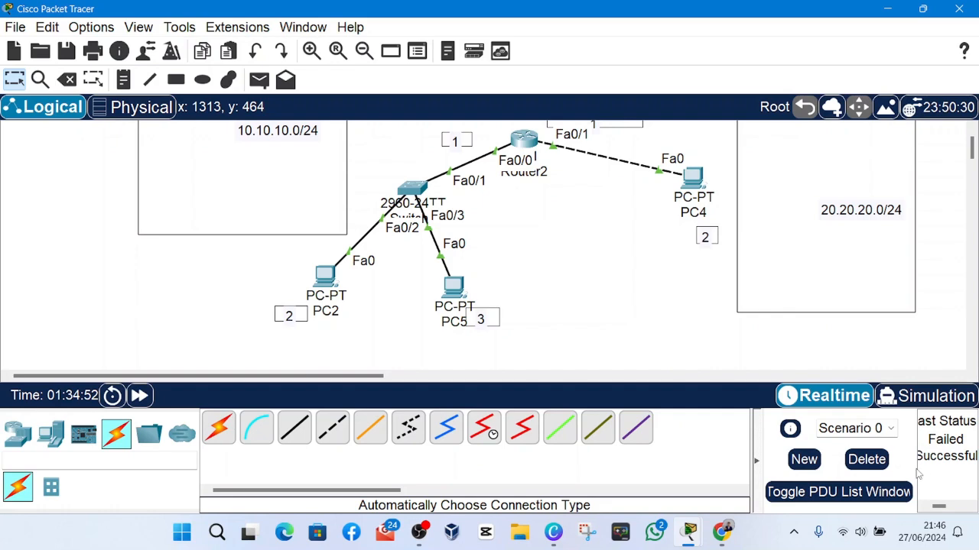
Set the application font size to 10 pt in the preferences, apply it, and close the preferences window.
left_click(104, 28)
left_click(115, 44)
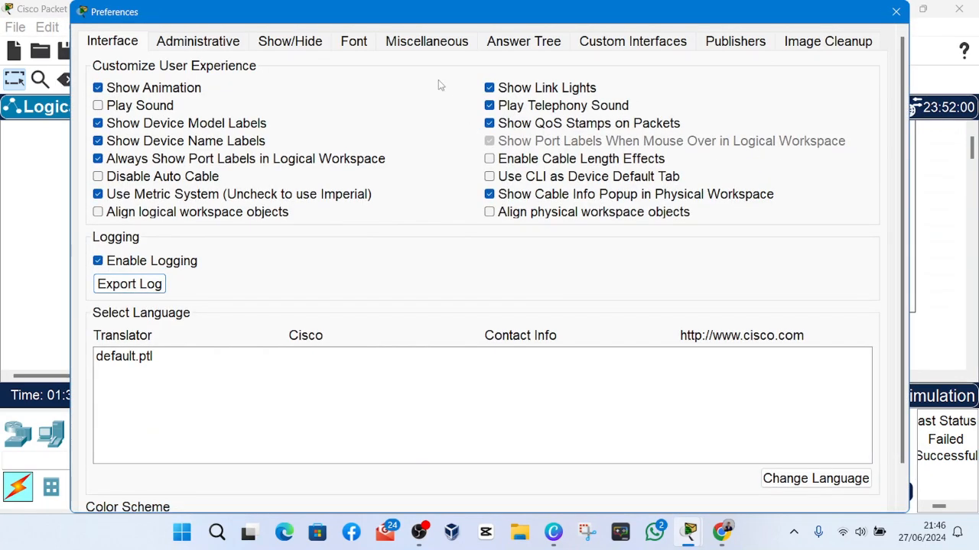
left_click(348, 44)
left_click(644, 162)
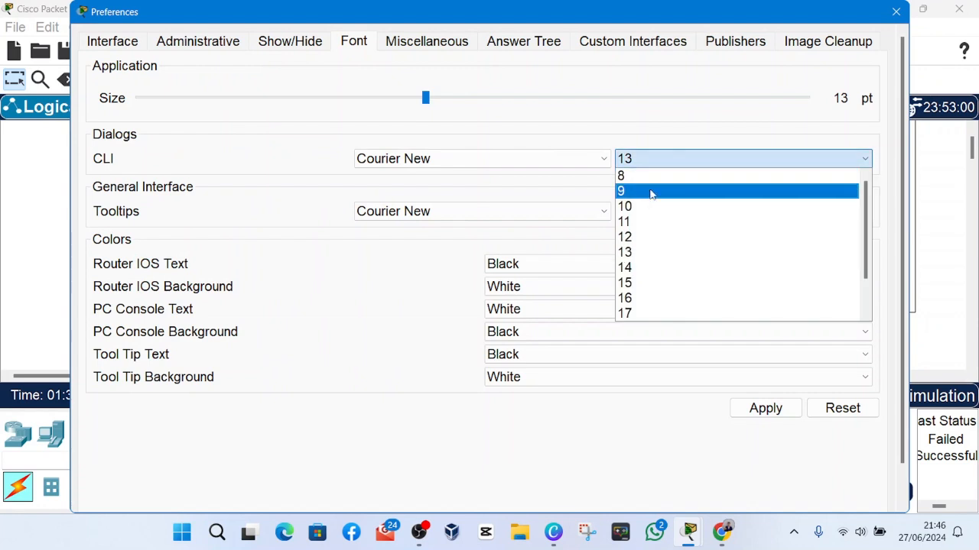
left_click(640, 162)
left_click_drag(426, 98, 287, 121)
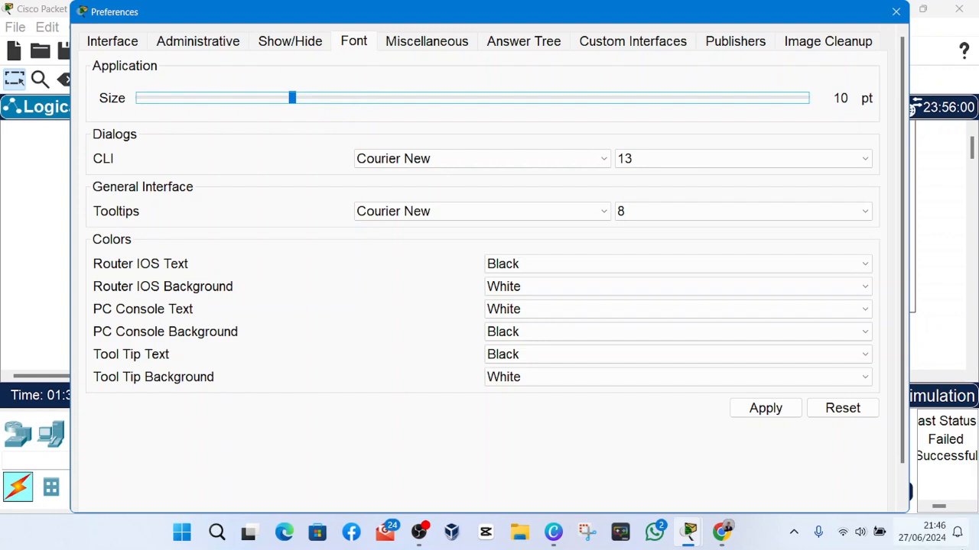
left_click(755, 409)
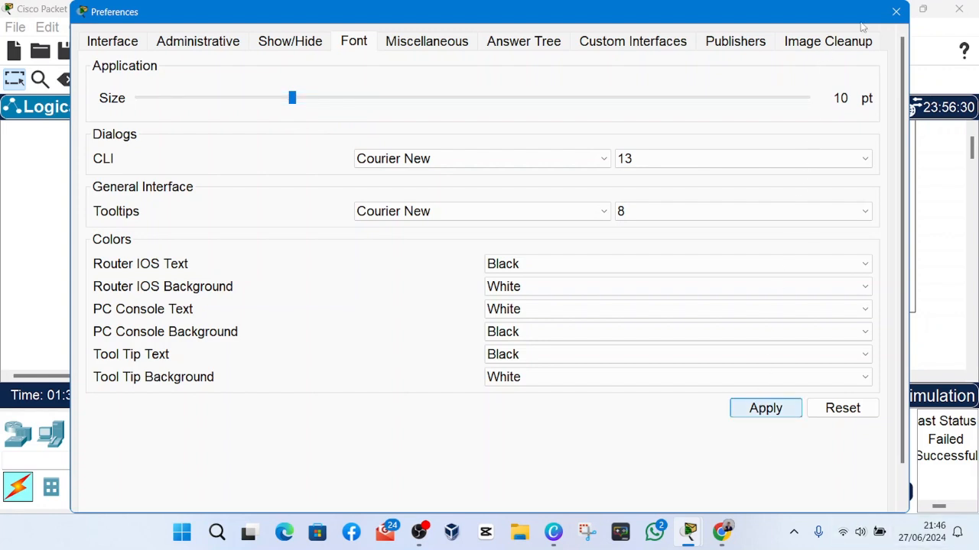
left_click(789, 410)
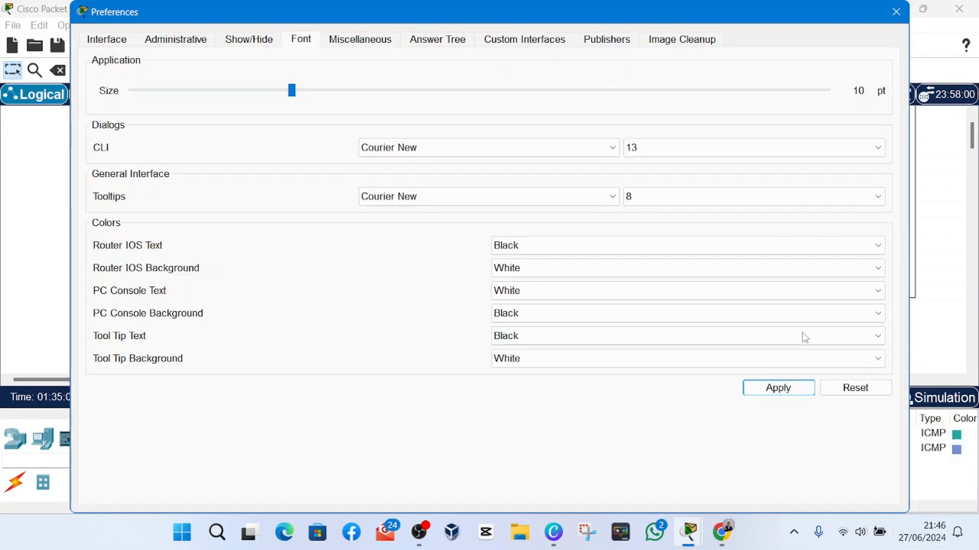
left_click(895, 13)
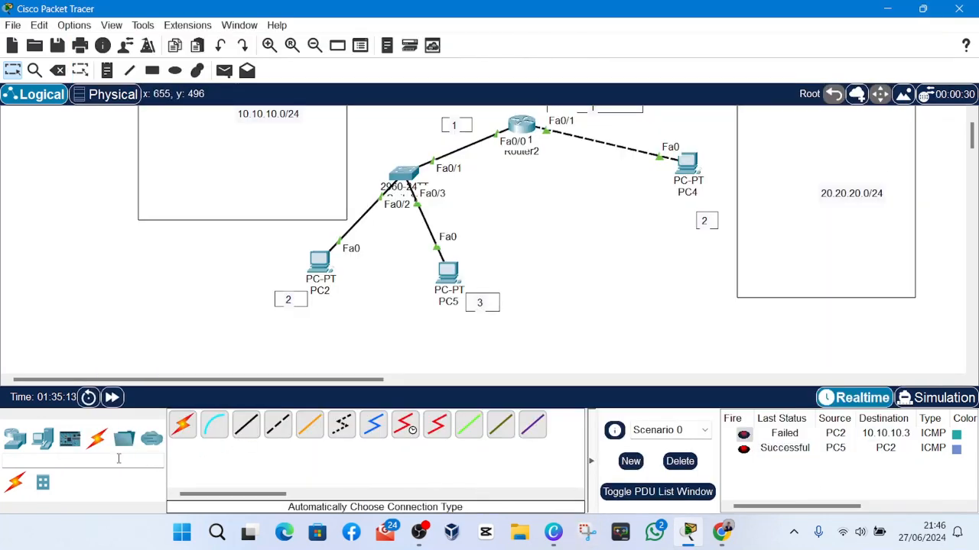
Send a simple PDU from PC2 to PC5.
left_click(224, 70)
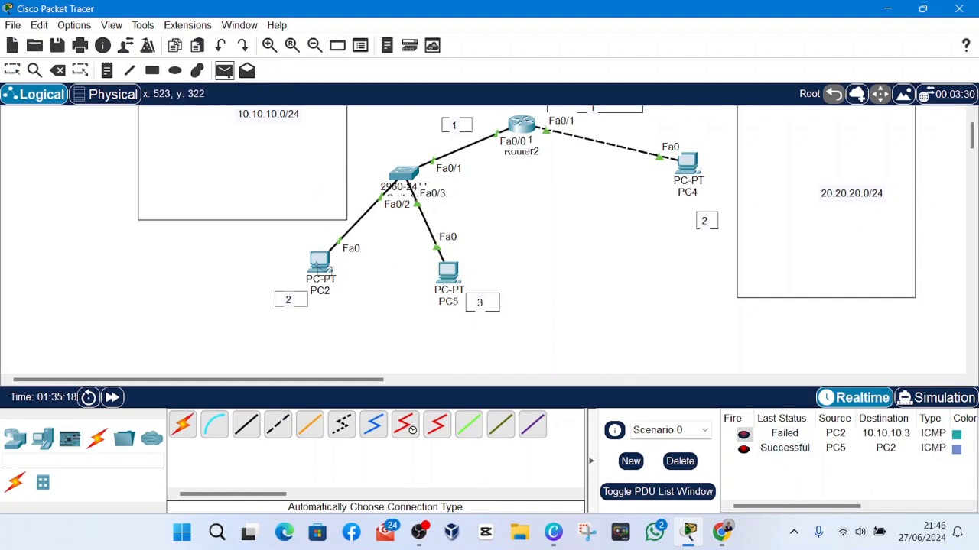
left_click(321, 264)
left_click(451, 272)
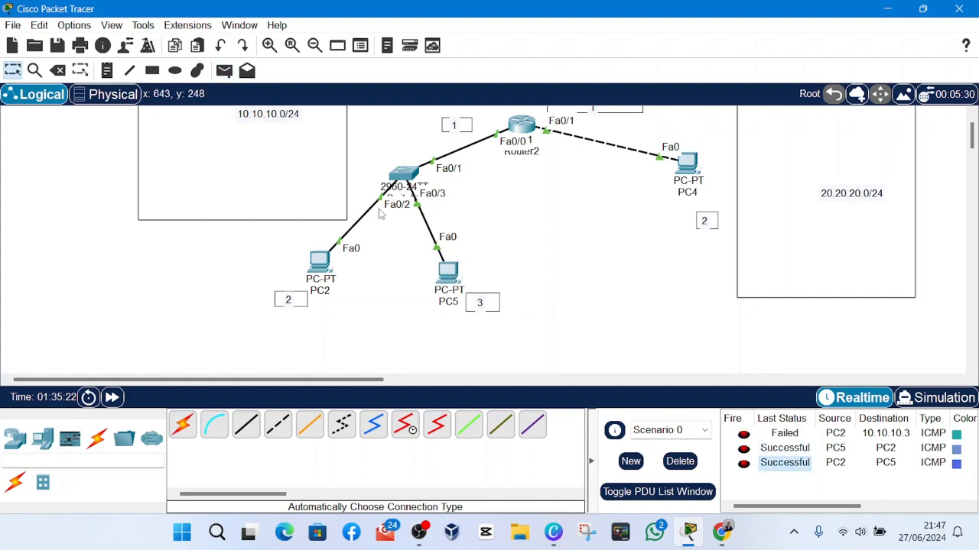
Send a simple PDU from PC4 to PC5, repeating it a second time.
left_click(224, 71)
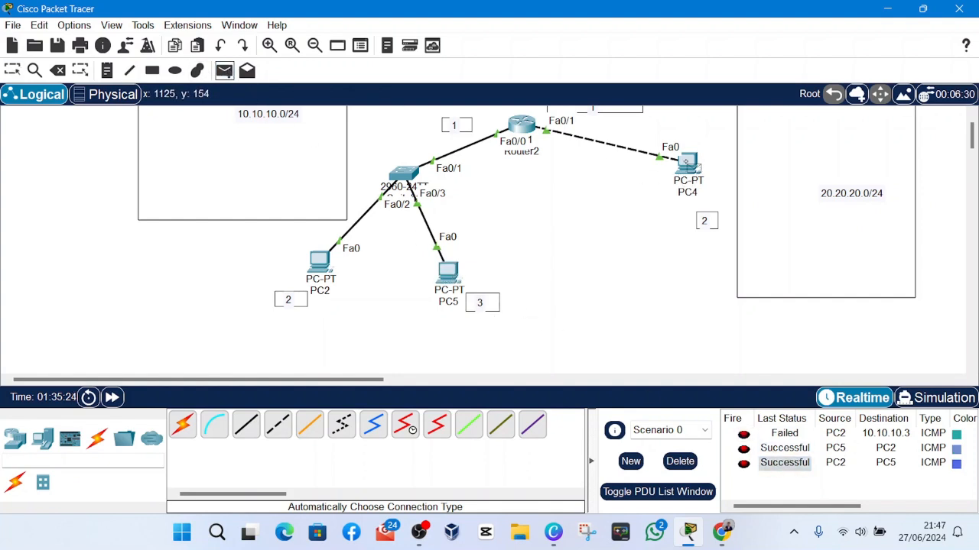
left_click(688, 162)
left_click(449, 272)
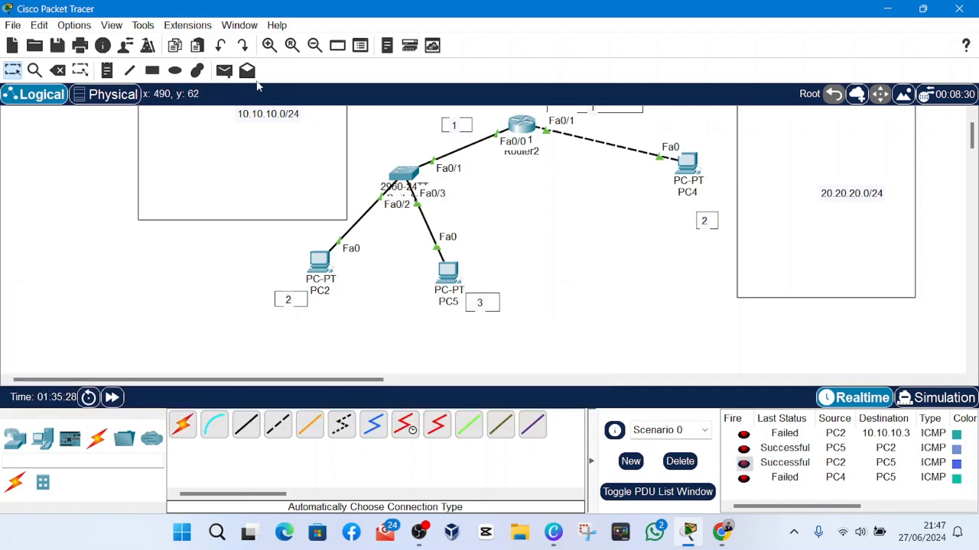
left_click(224, 70)
left_click(688, 162)
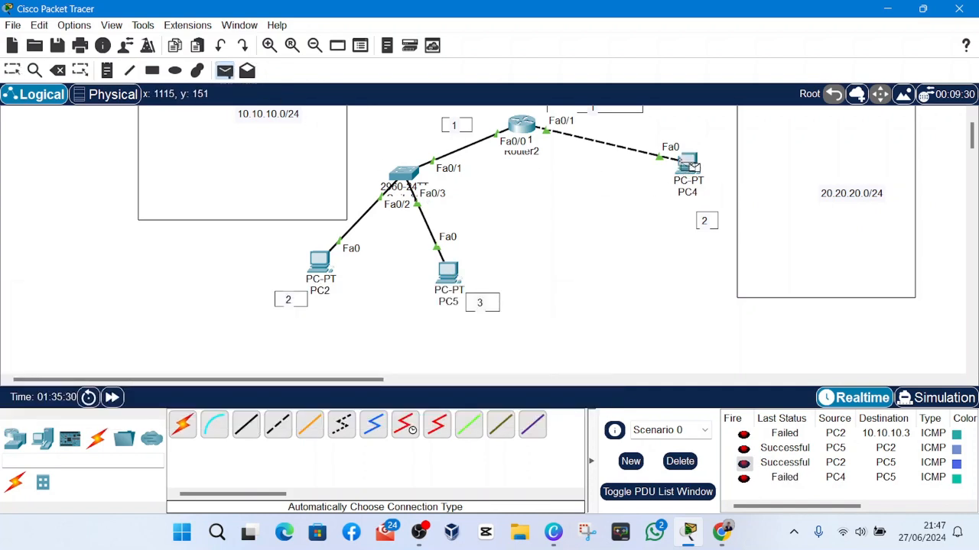
left_click(448, 273)
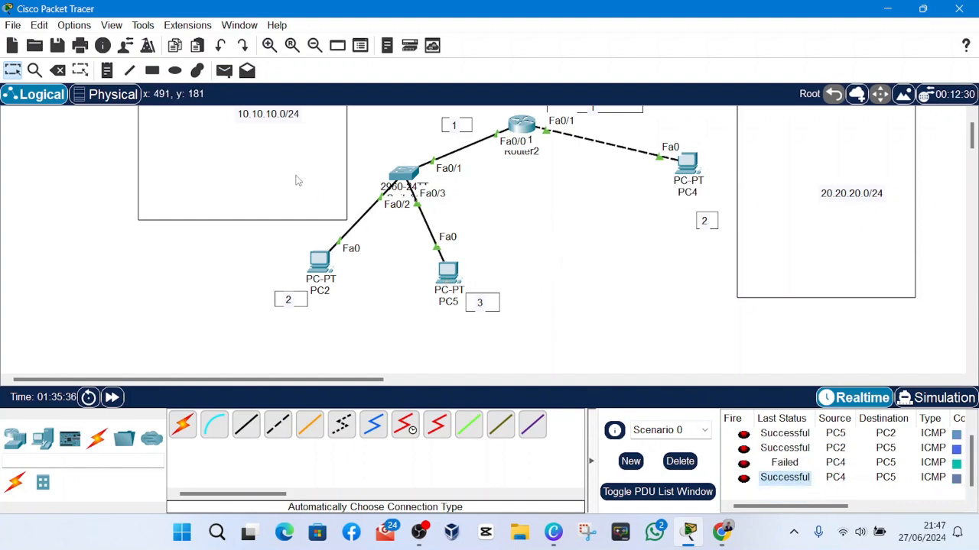
Send a simple PDU from PC4 to PC2 twice and check the last status in the PDU list.
left_click(224, 70)
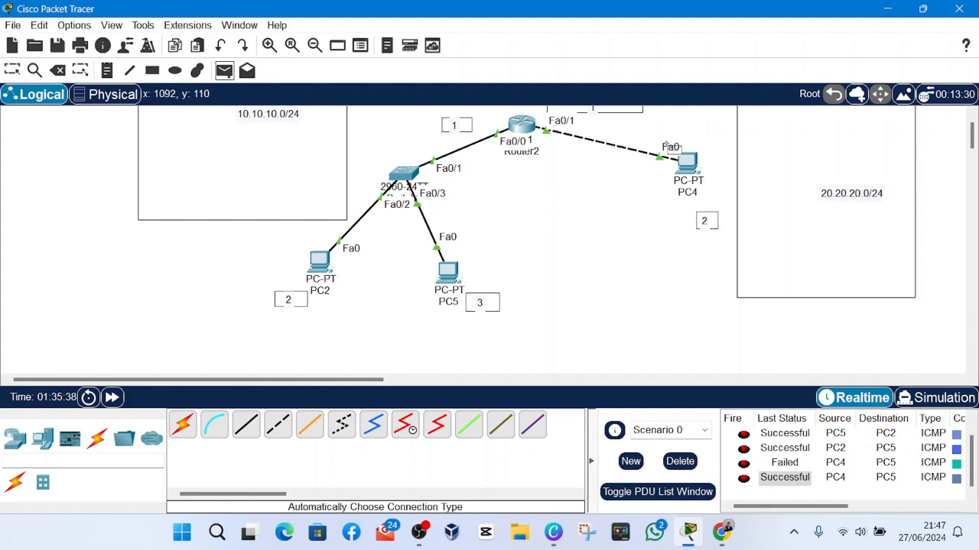
left_click(693, 167)
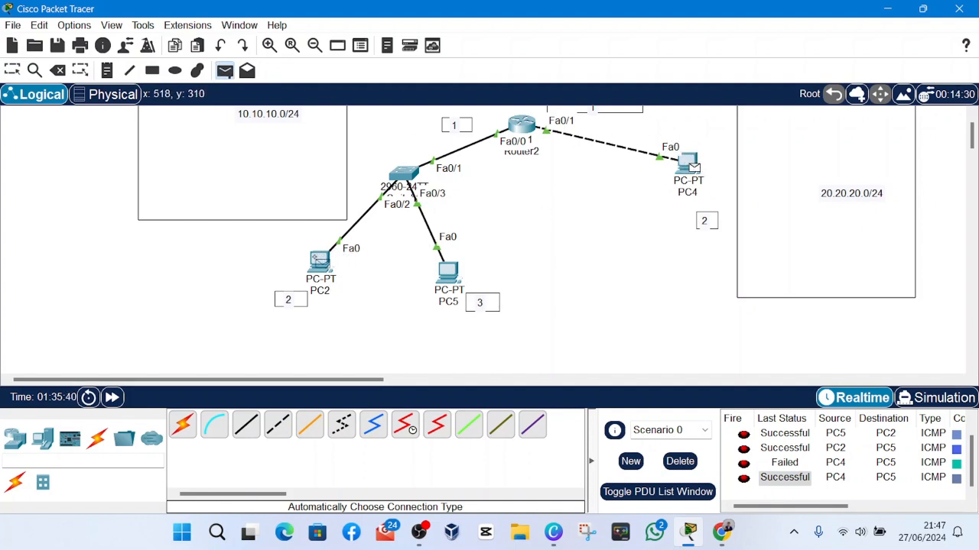
left_click(320, 262)
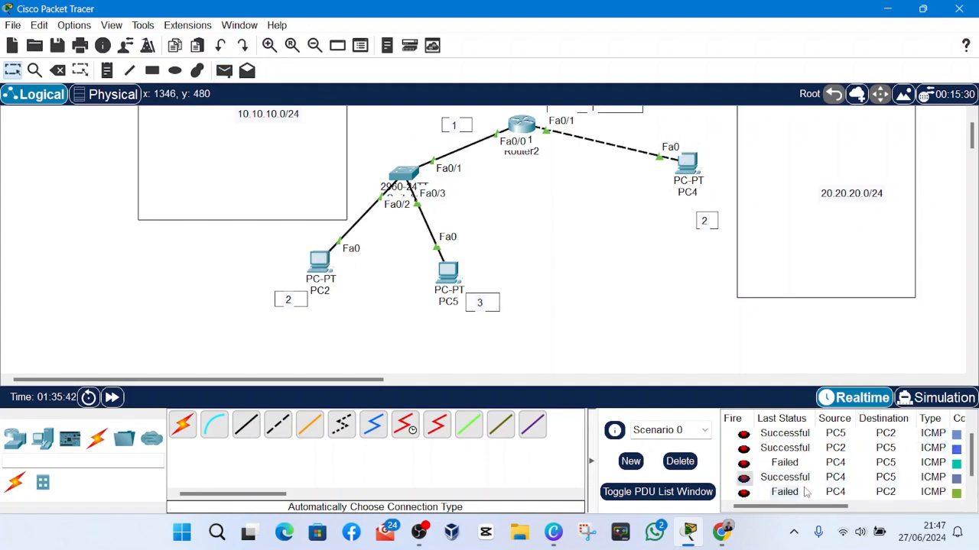
left_click(224, 71)
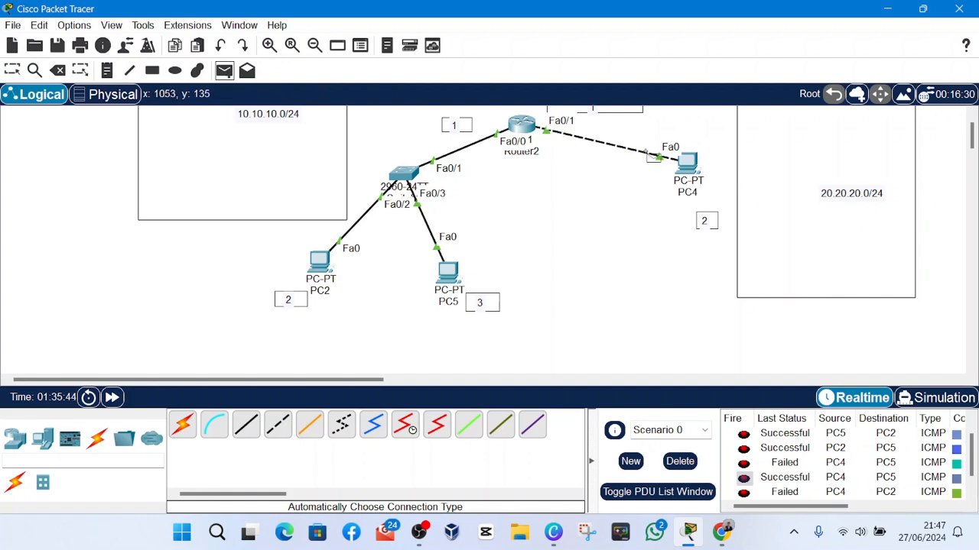
left_click(686, 163)
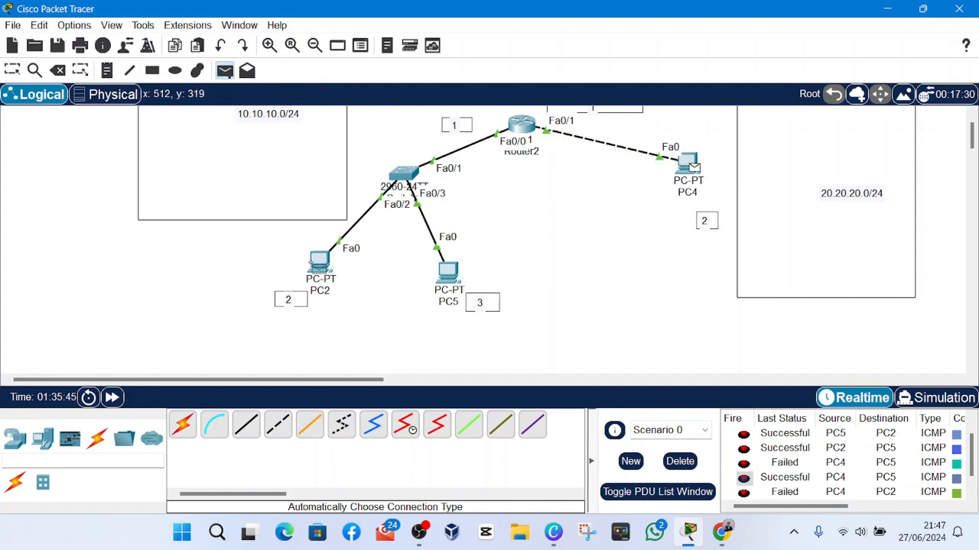
left_click(319, 262)
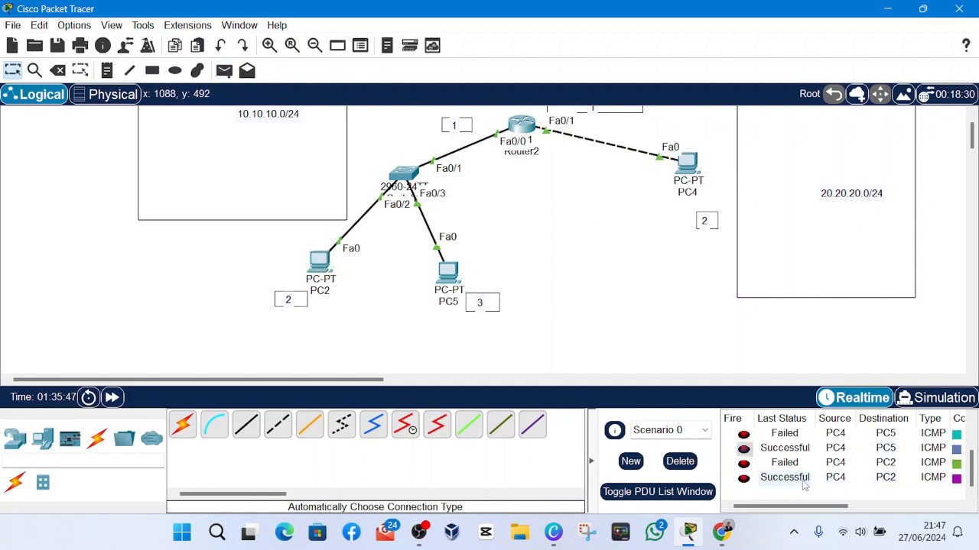
left_click(802, 482)
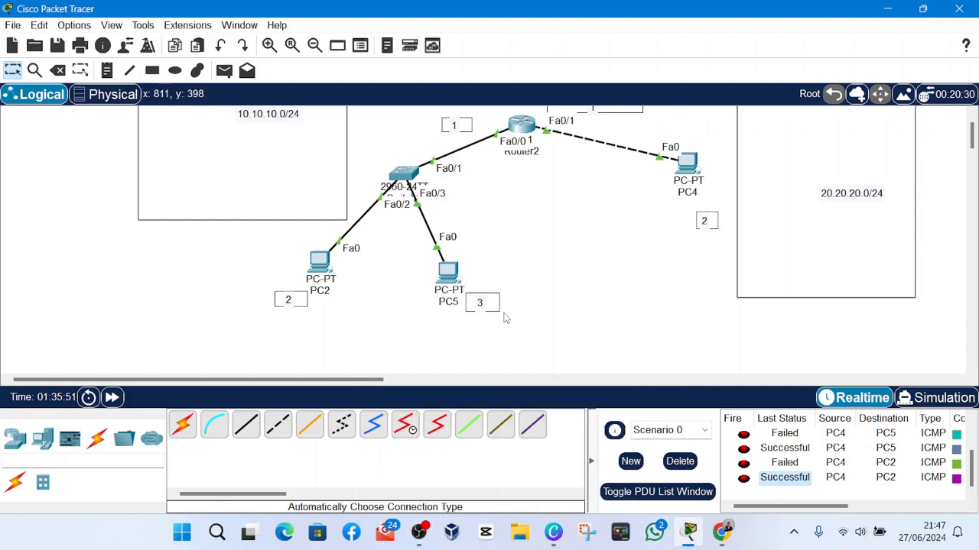
Move Router2 slightly upward in the topology, away from the switch.
scroll(506, 319, "up", 1)
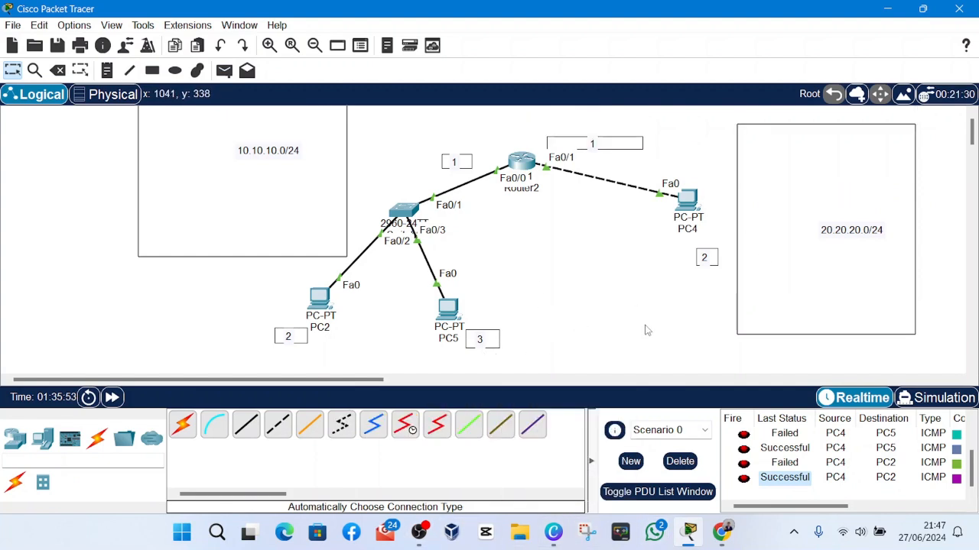
left_click_drag(519, 176, 524, 150)
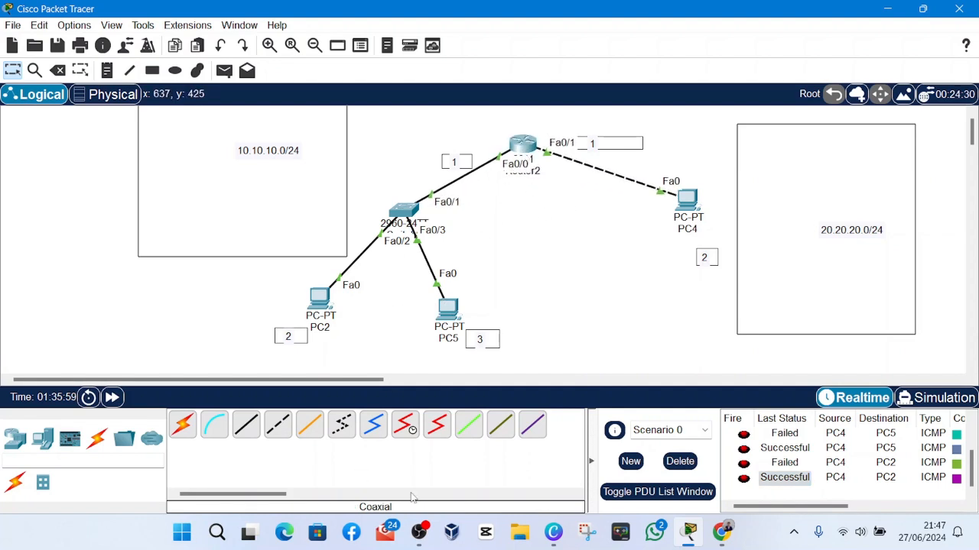
left_click(420, 532)
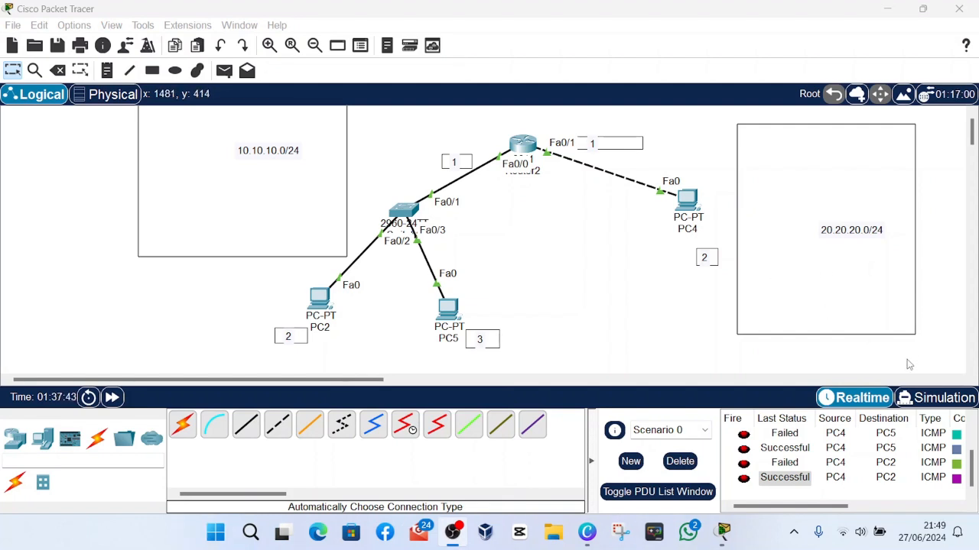
left_click(905, 360)
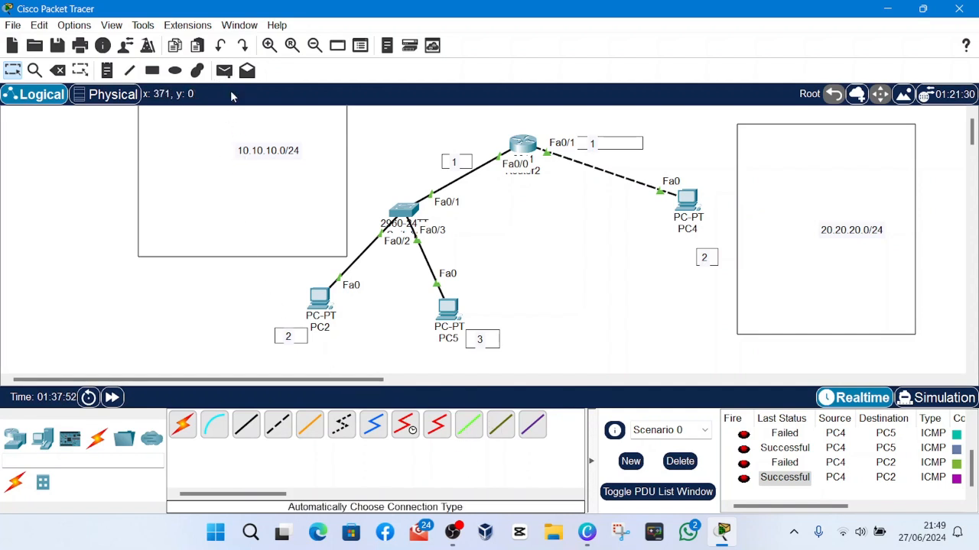
Open Router2's command line and enter global configuration mode with conf t.
left_click(537, 152)
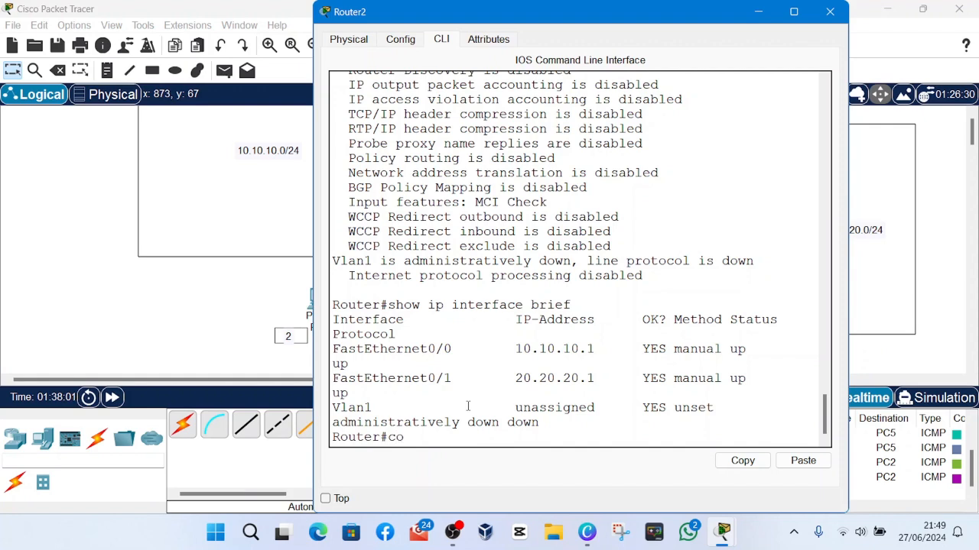
type("conf t")
key("Return")
key("Return")
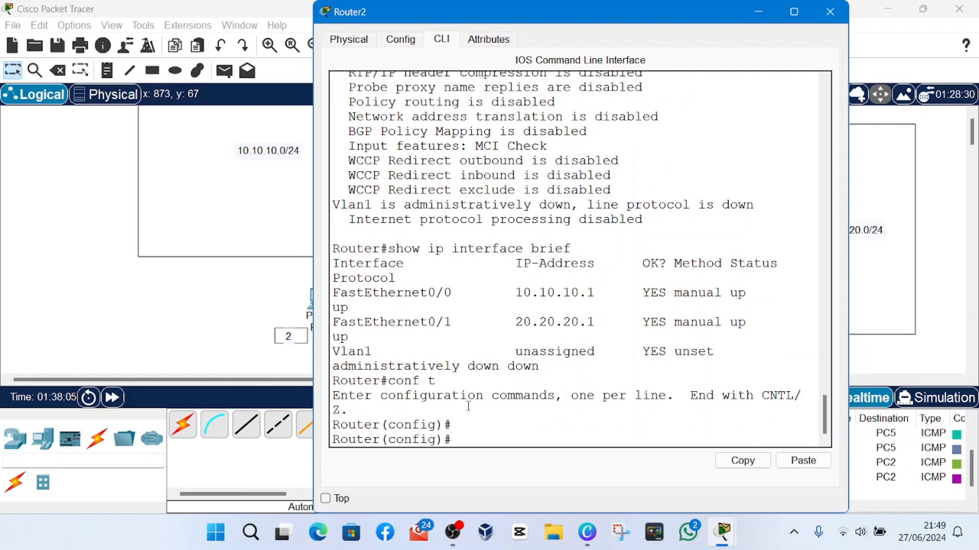
key("Return")
key("Return")
key("Return")
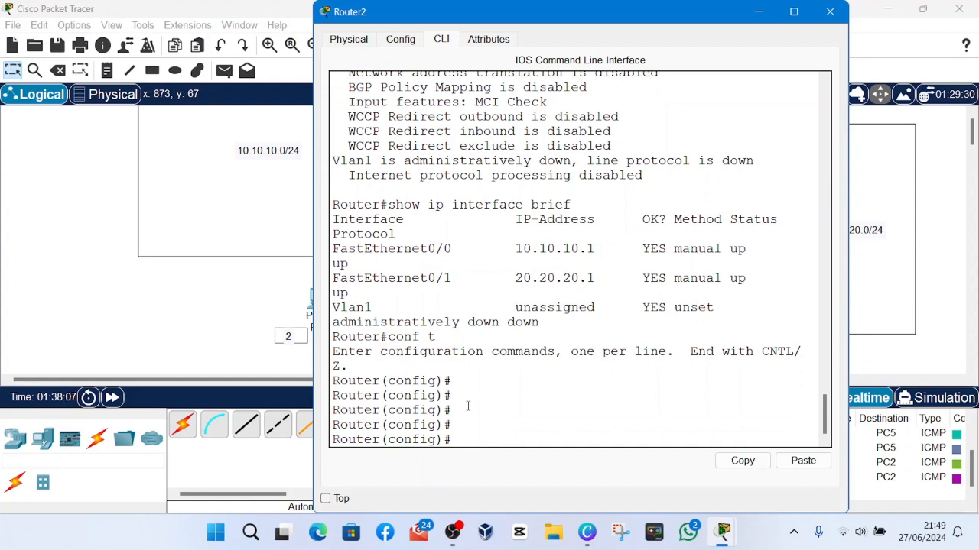
Enter interface configuration mode for fa0/0 on Router2, completing the interface keyword automatically.
type("inte")
type("r")
key("Tab")
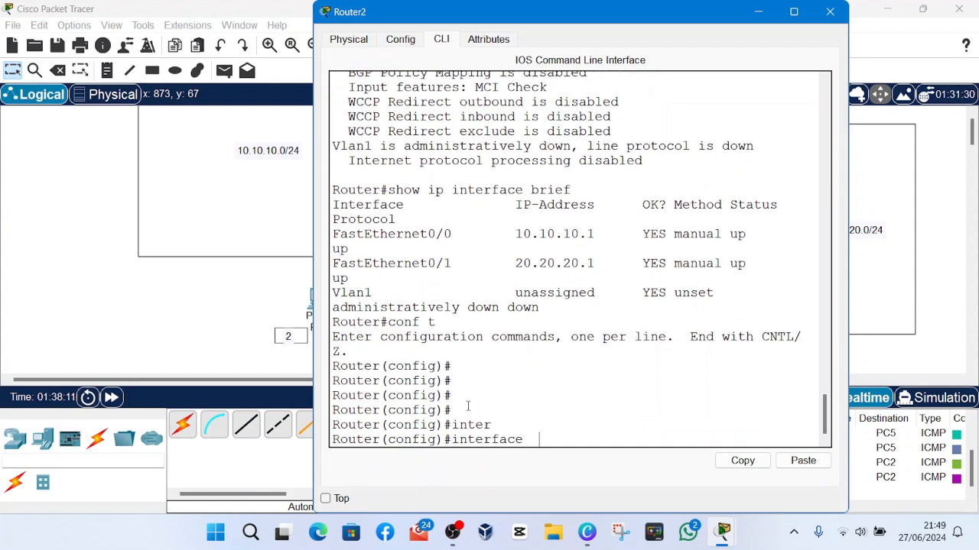
type("fa")
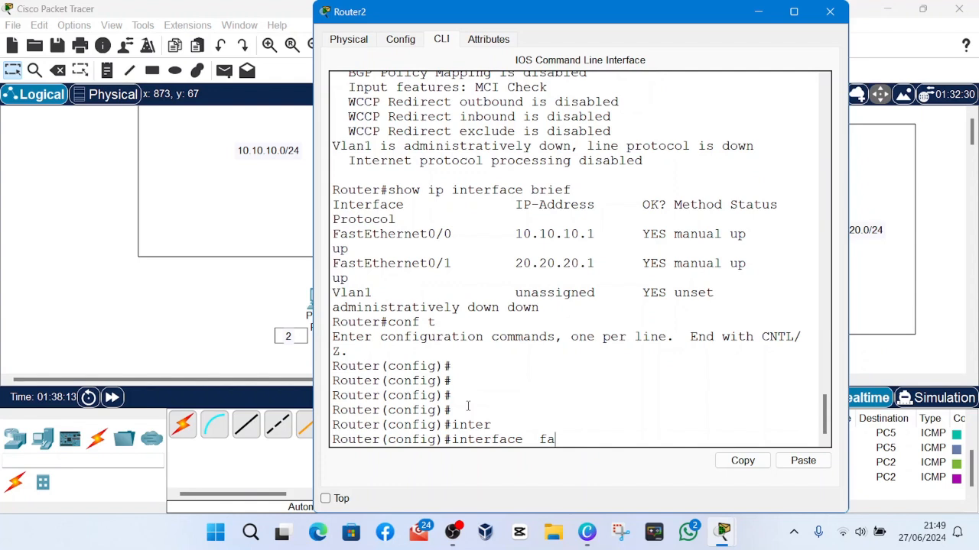
type("0/0")
key("Return")
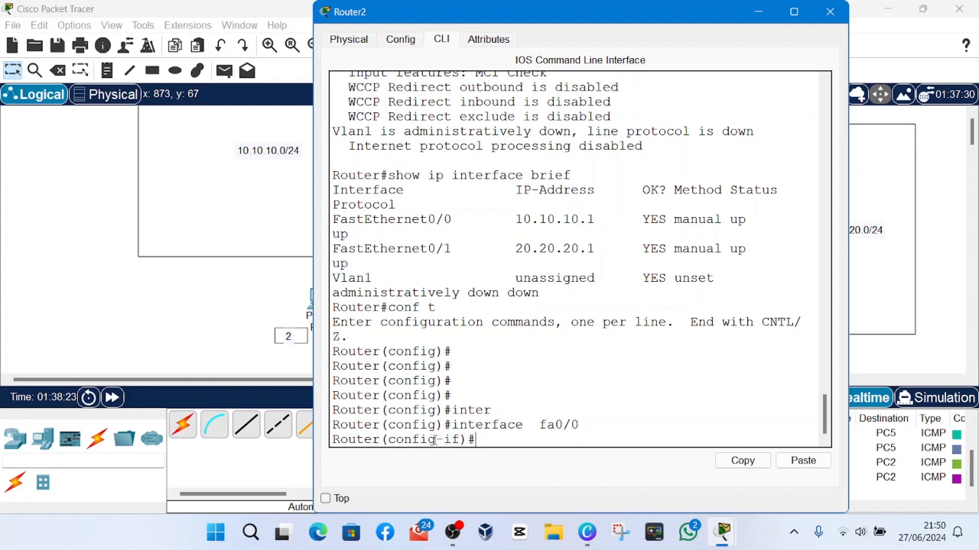
Highlight the interface configuration prompt and the fa0/0 name, and go back one mode with the exit command.
left_click_drag(435, 440, 499, 446)
left_click(497, 442)
left_click_drag(546, 425, 586, 434)
left_click(539, 437)
type("exit")
key("Return")
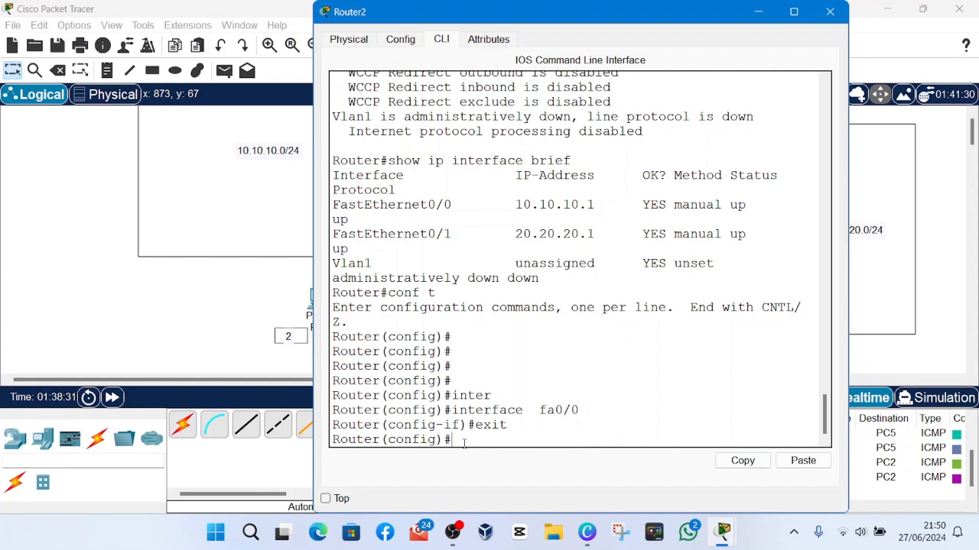
Examine the global configuration prompt and the preceding interface and exit command lines in the router console.
left_click_drag(463, 444, 382, 437)
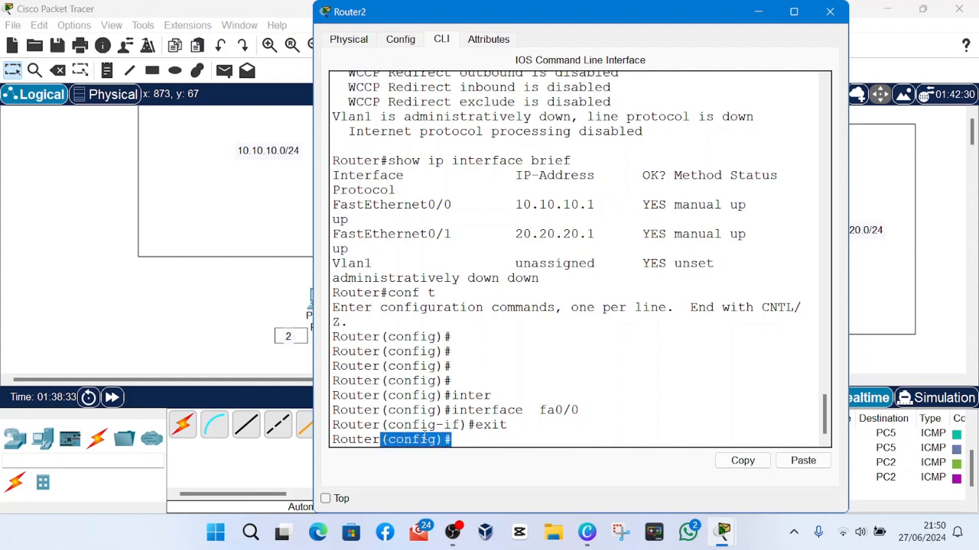
left_click(474, 439)
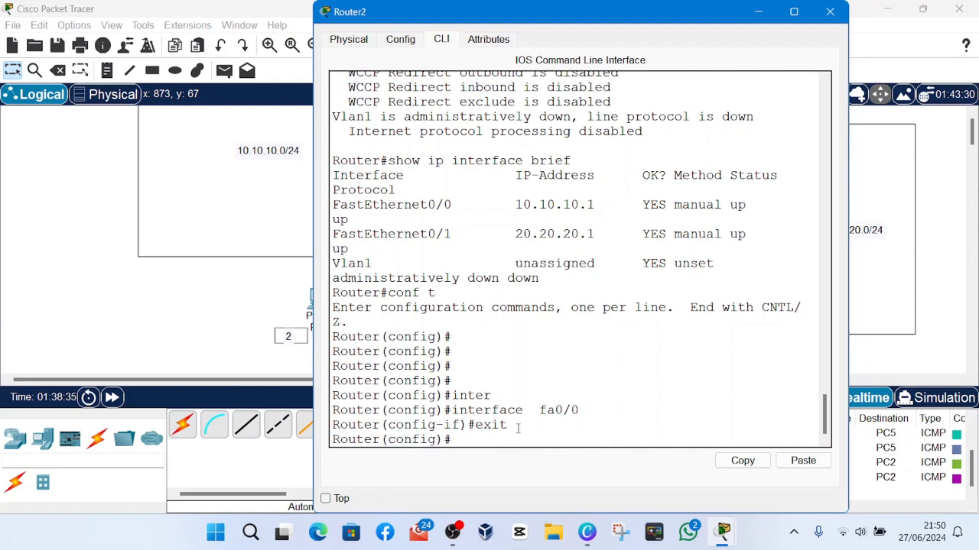
mouse_move(517, 425)
left_mouse_down()
mouse_move(333, 425)
mouse_move(333, 412)
mouse_move(520, 437)
mouse_move(516, 426)
left_mouse_up()
left_click(334, 413)
left_click(516, 426)
left_click_drag(335, 396, 509, 435)
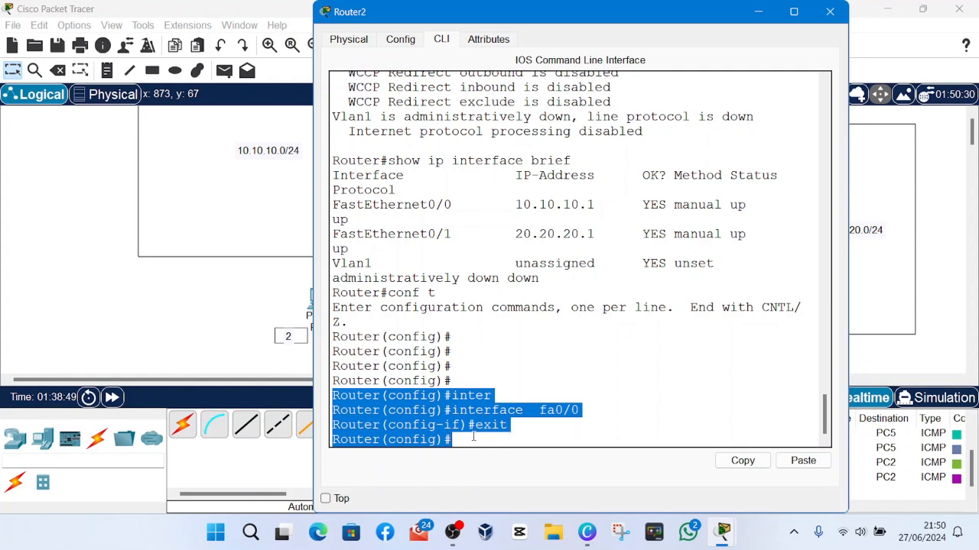
left_click(473, 438)
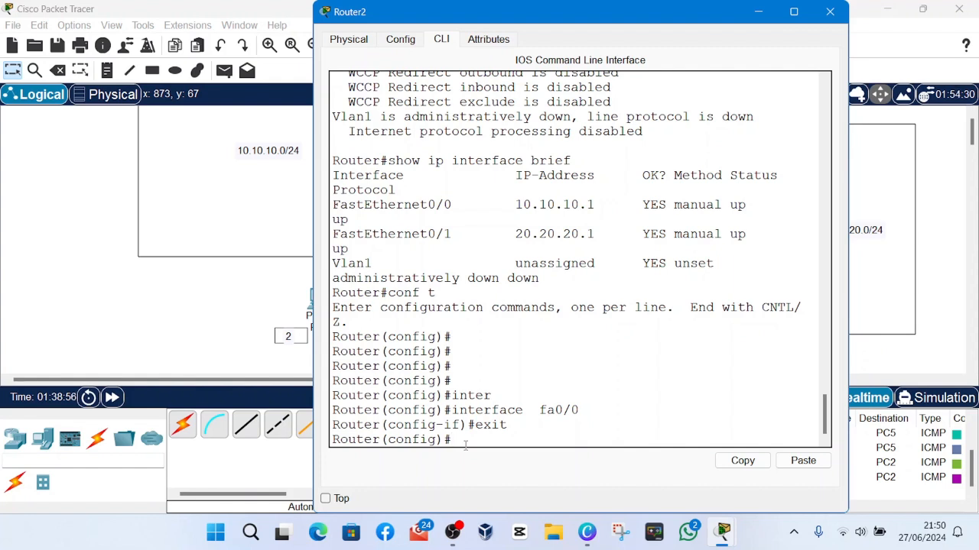
Re-enter interface configuration mode for fa0/0 from Router2's global configuration prompt.
type("inter")
key("Tab")
type("fa")
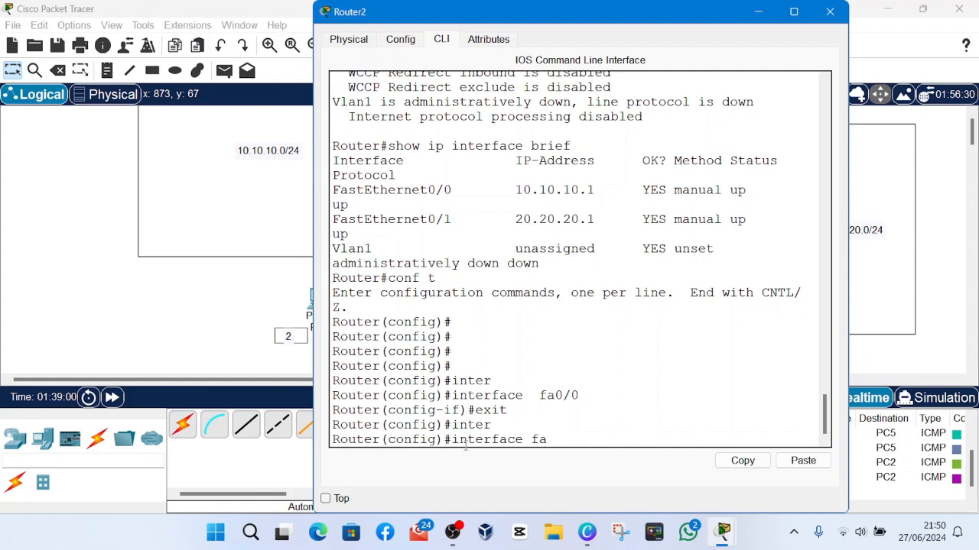
type("0/0")
key("Return")
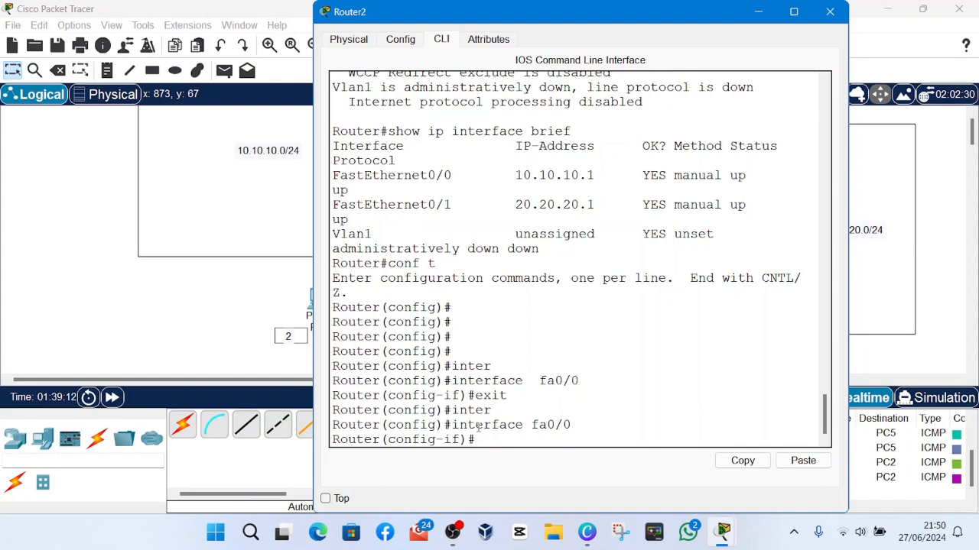
Return Router2 directly to privileged EXEC mode with the end command and highlight the resulting prompt lines.
type("end")
key("Return")
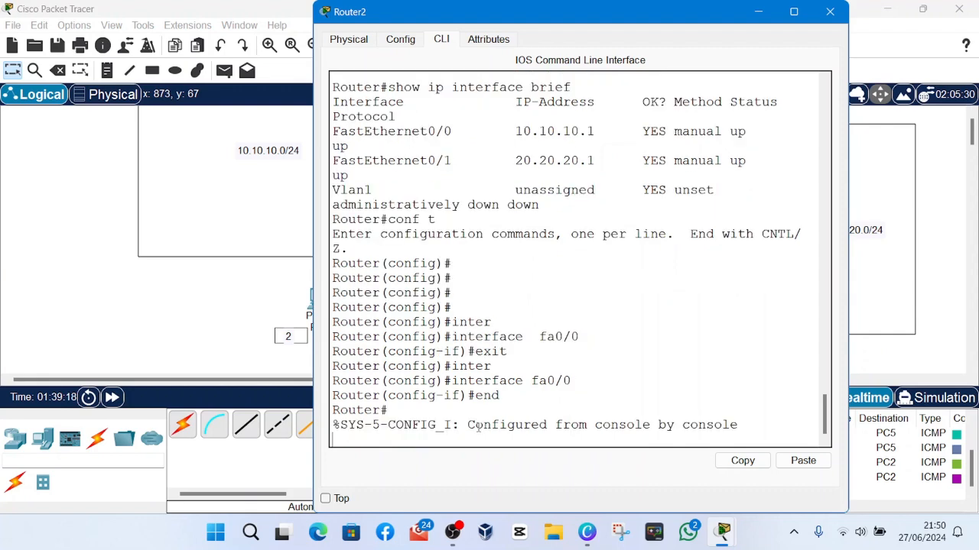
key("Return")
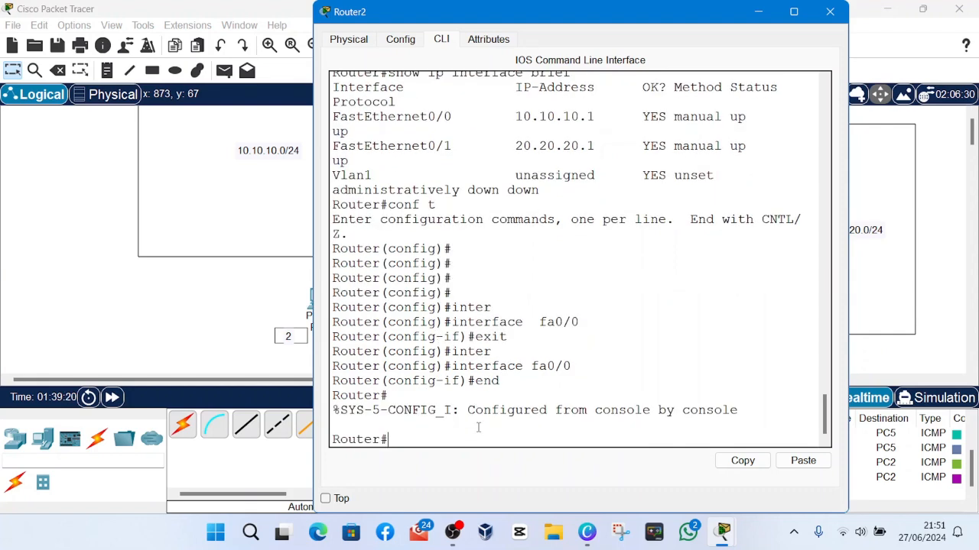
key("Return")
key("Return")
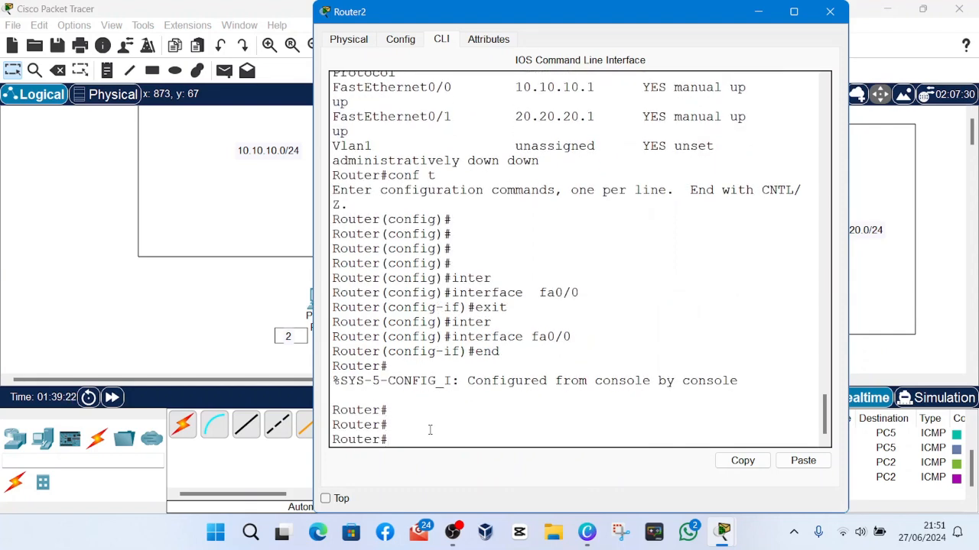
left_click_drag(395, 410, 398, 432)
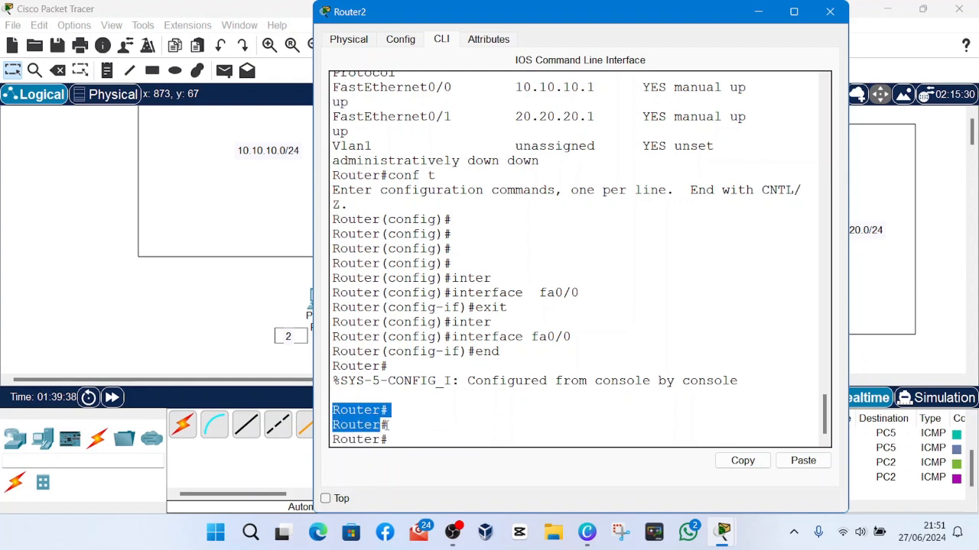
left_click(390, 438)
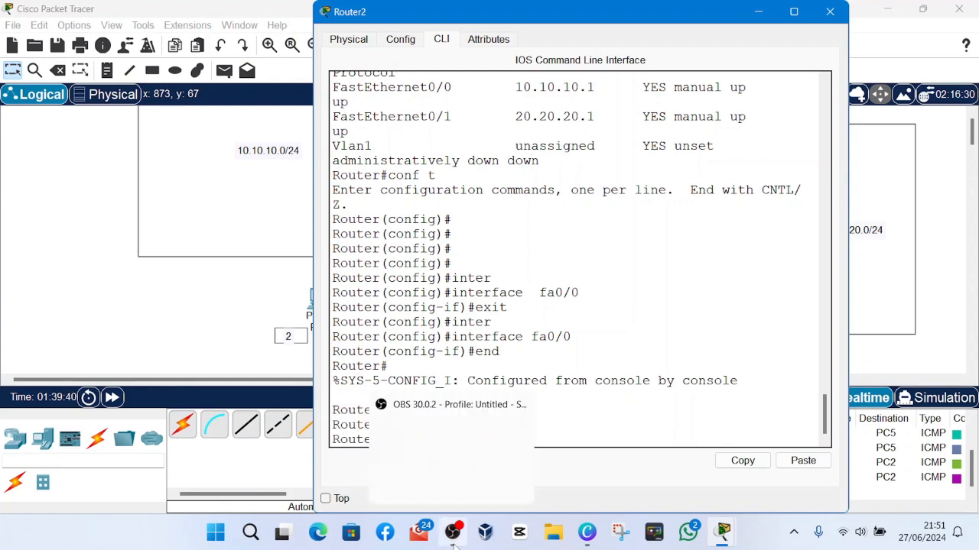